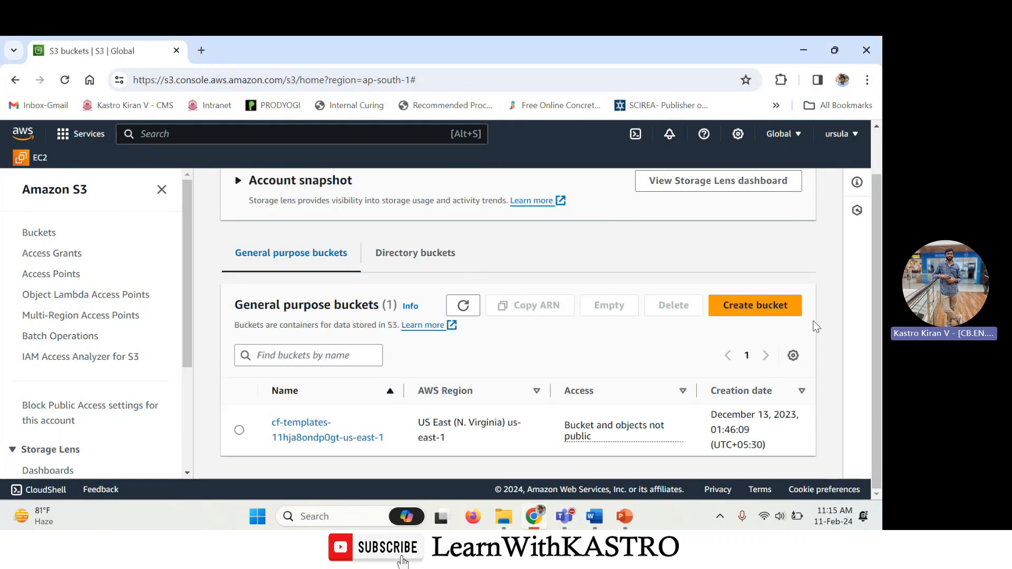
Step: Start a new general purpose S3 bucket and name it s3versioning-11feb
left_click(750, 314)
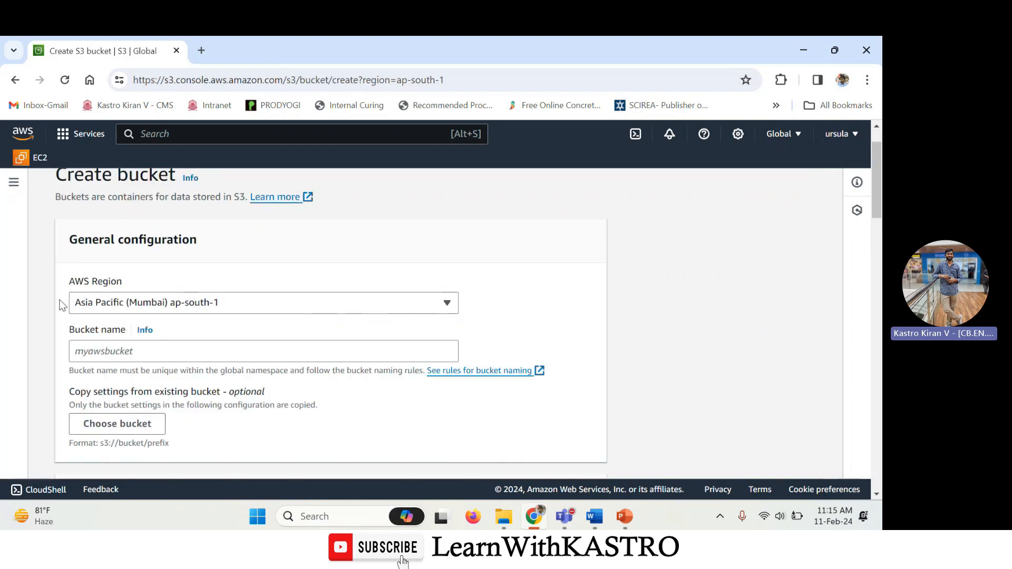
left_click(151, 350)
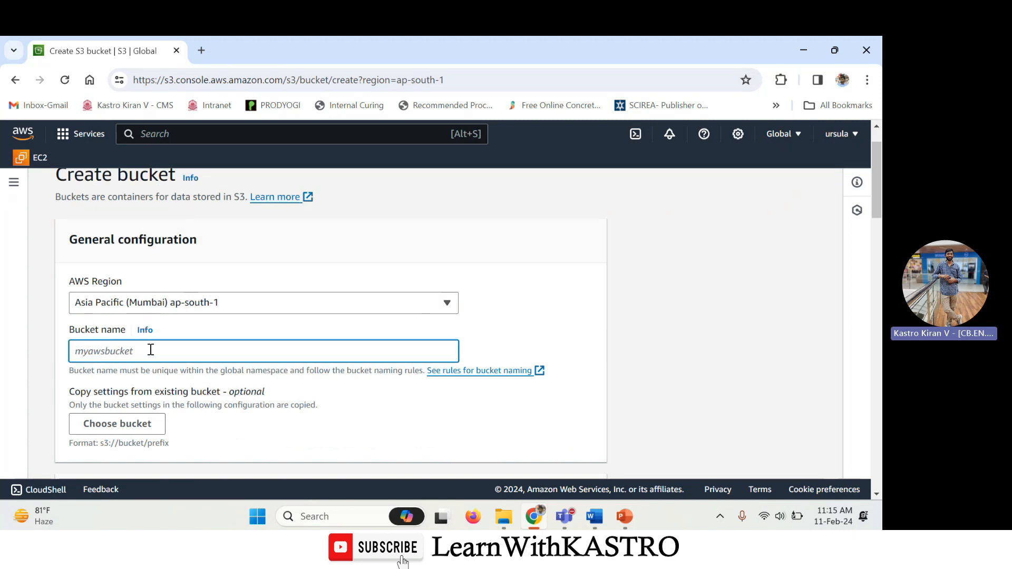
type("s3versioning-")
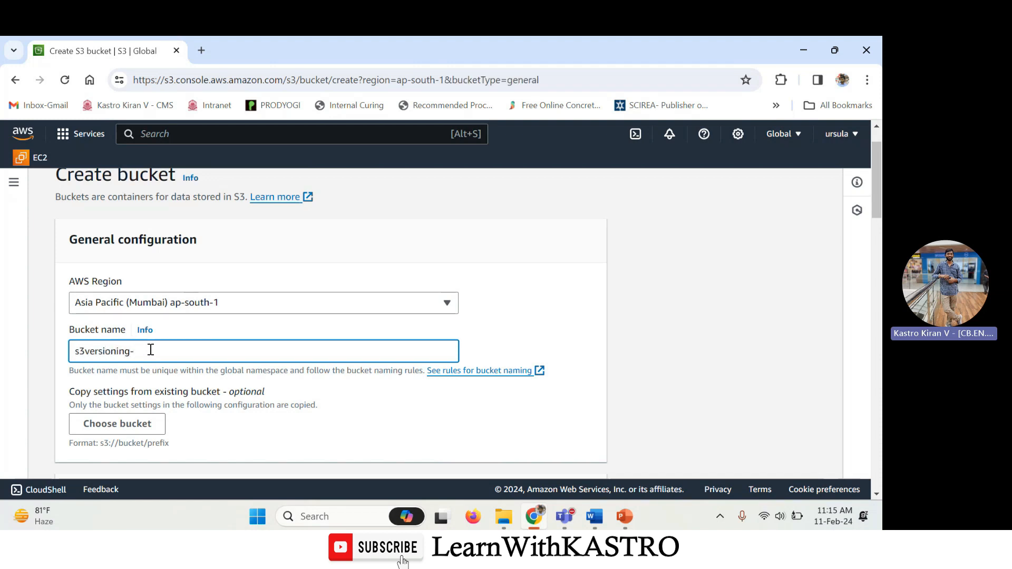
type("11feb")
left_click_drag(161, 353, 30, 360)
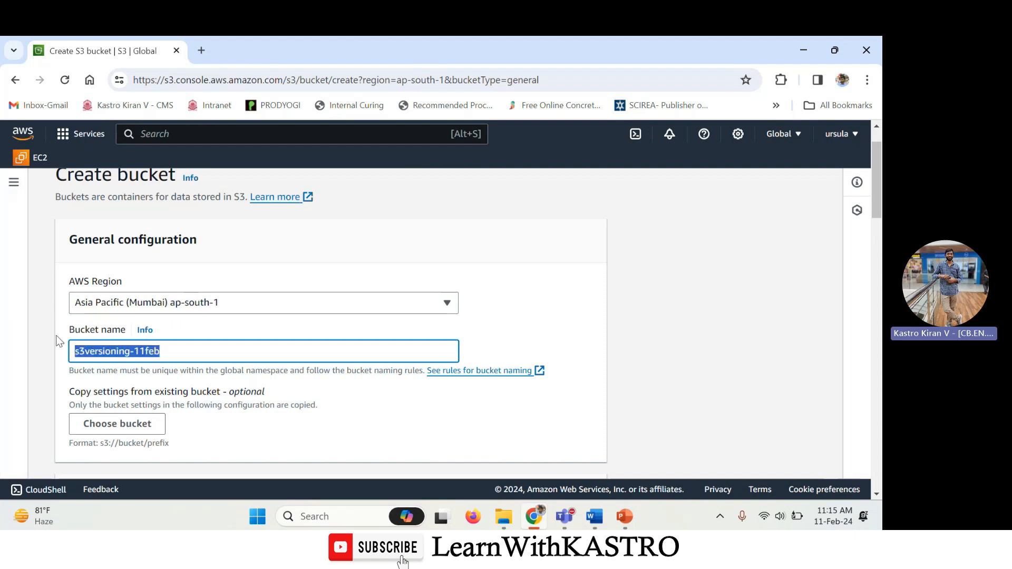
Step: Keep ACLs disabled, all public access blocked and Bucket Versioning disabled, create the bucket, and dismiss the notification
scroll(59, 342, "down", 4)
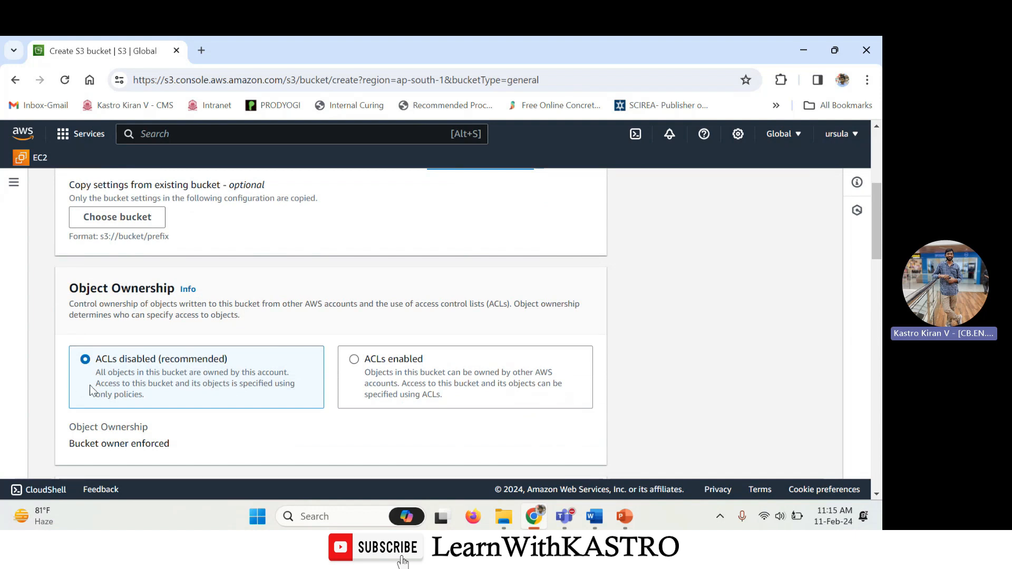
scroll(124, 364, "down", 5)
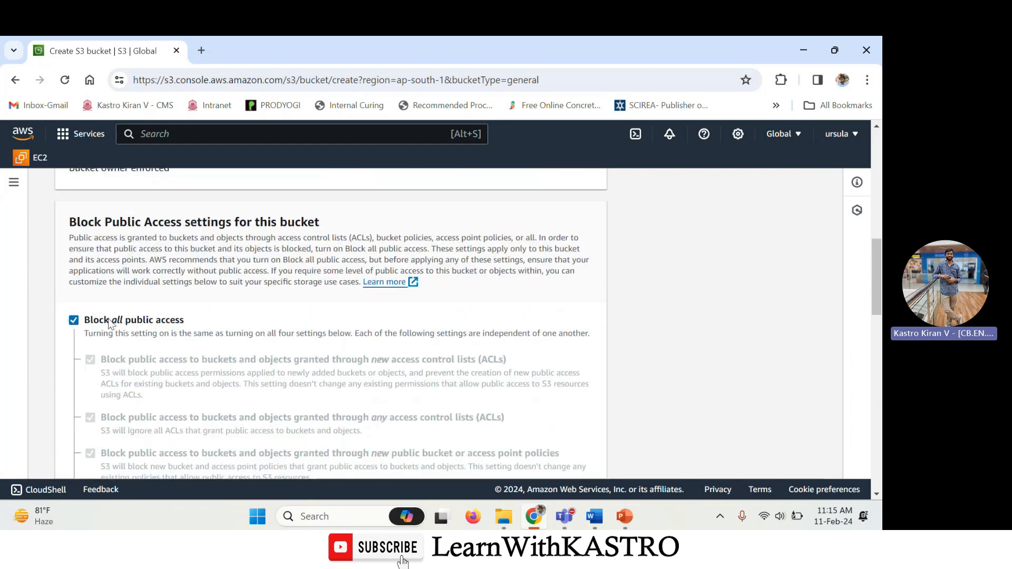
scroll(117, 334, "down", 7)
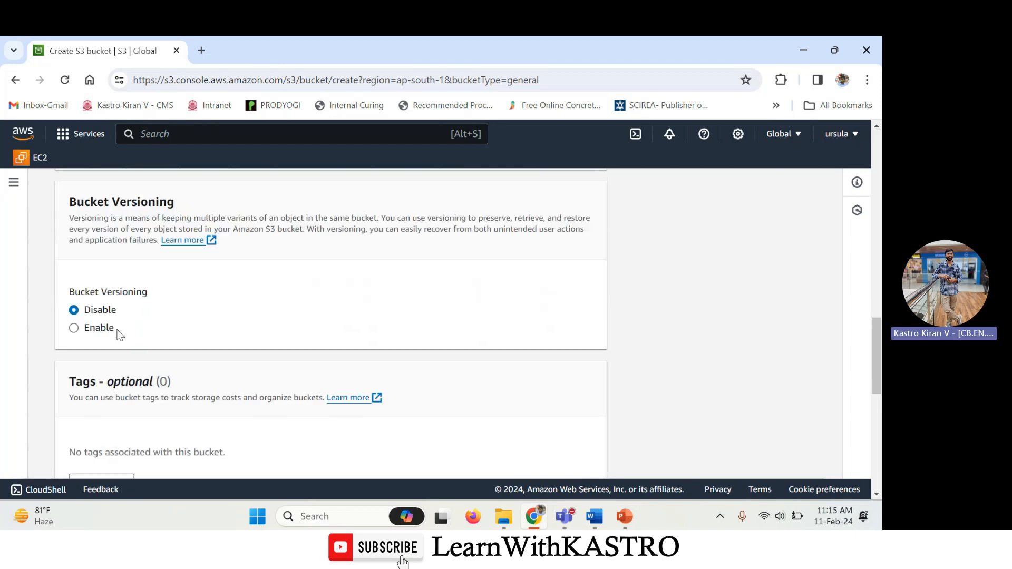
left_click_drag(70, 181, 185, 185)
left_click_drag(132, 294, 87, 294)
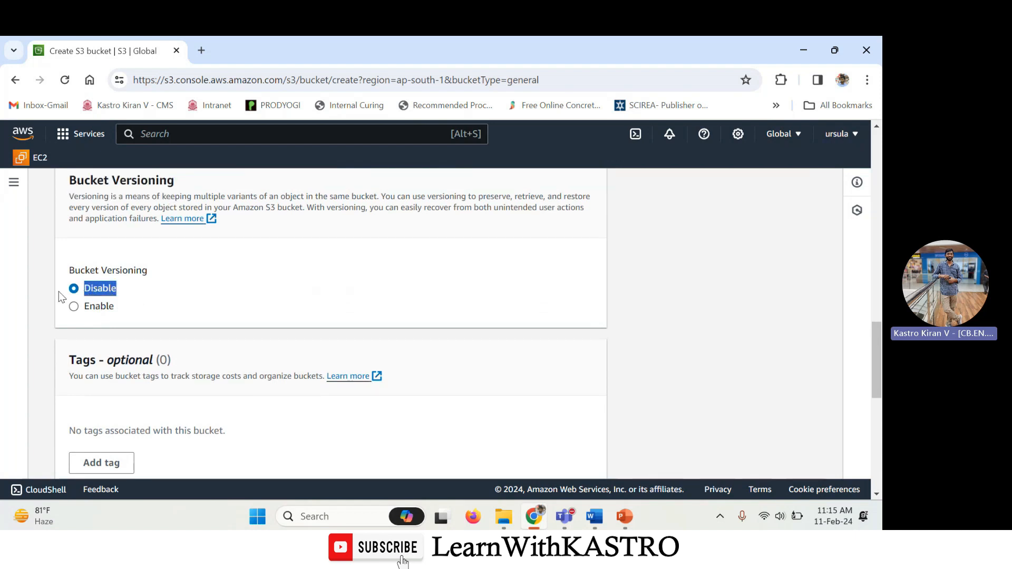
left_click(152, 288)
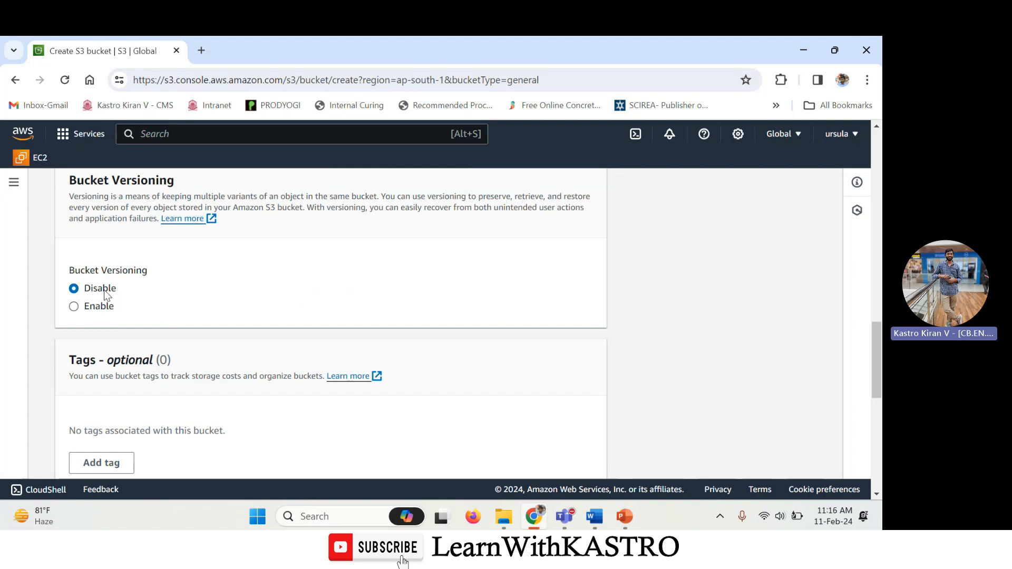
left_click_drag(121, 293, 84, 292)
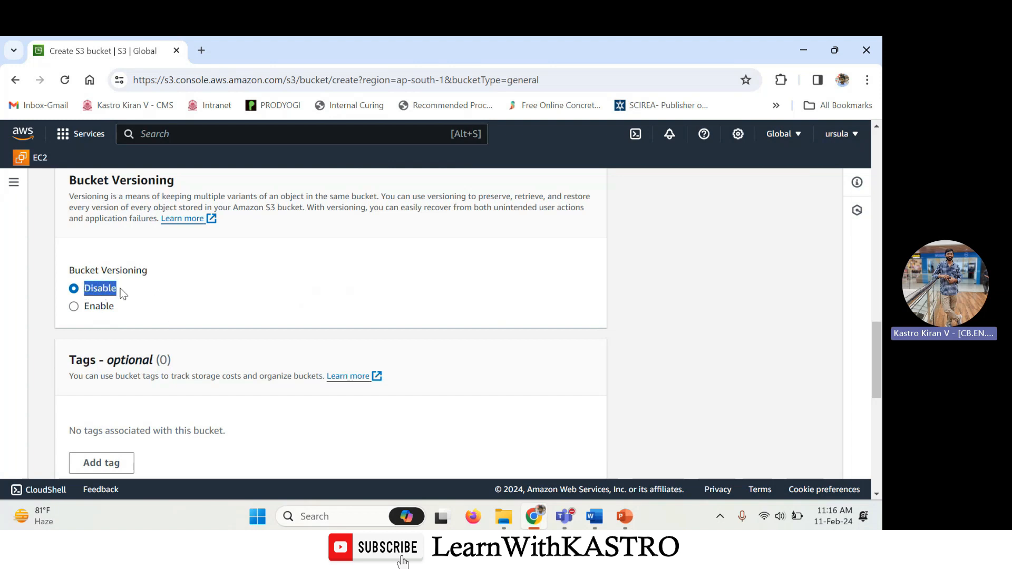
left_click(184, 291)
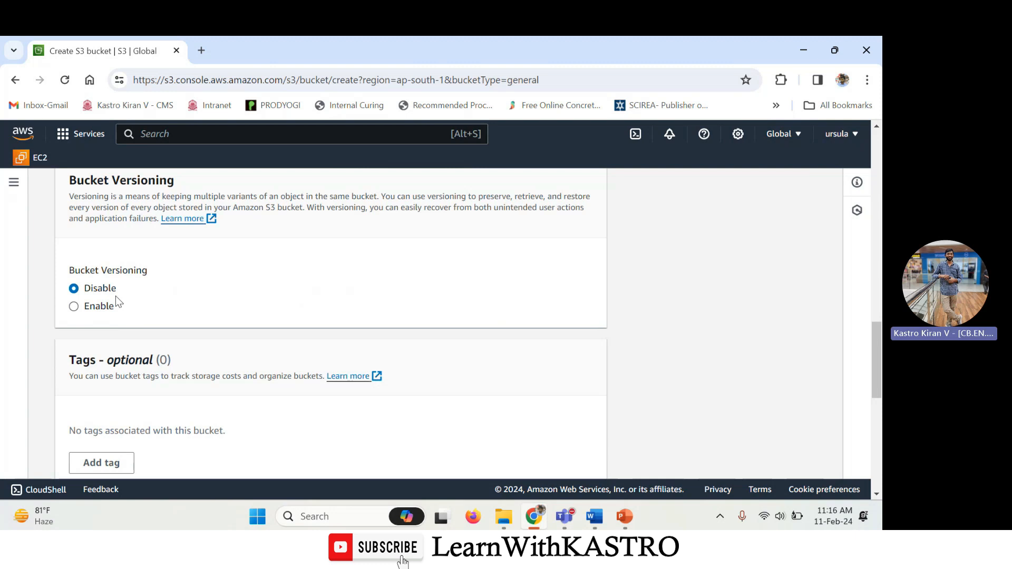
scroll(233, 300, "down", 8)
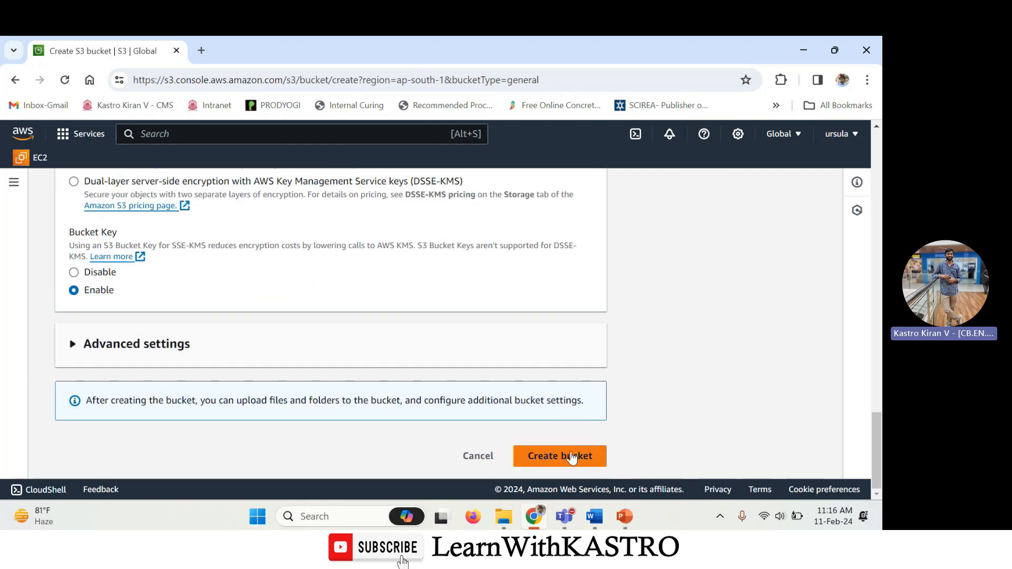
left_click(570, 457)
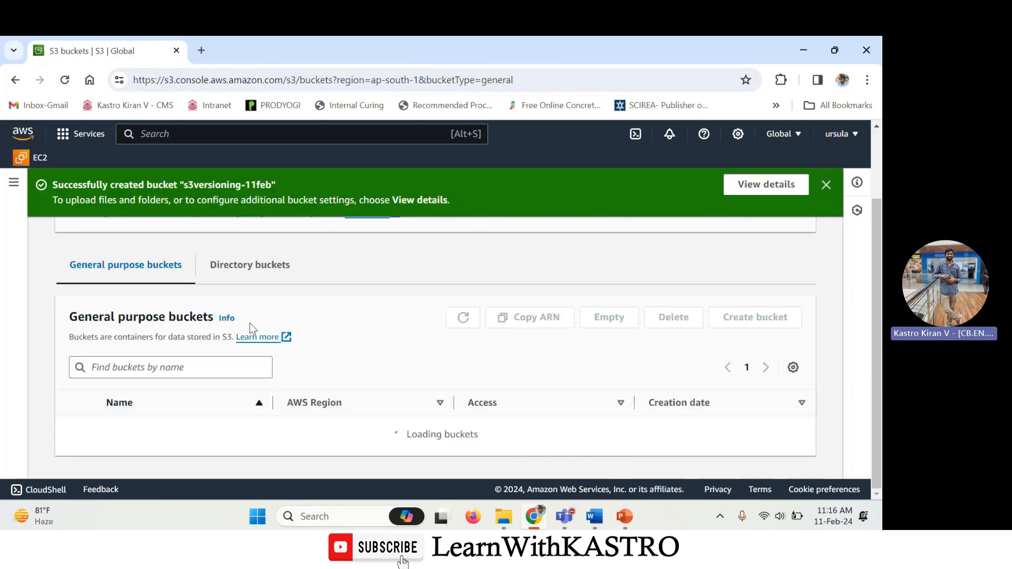
left_click(820, 195)
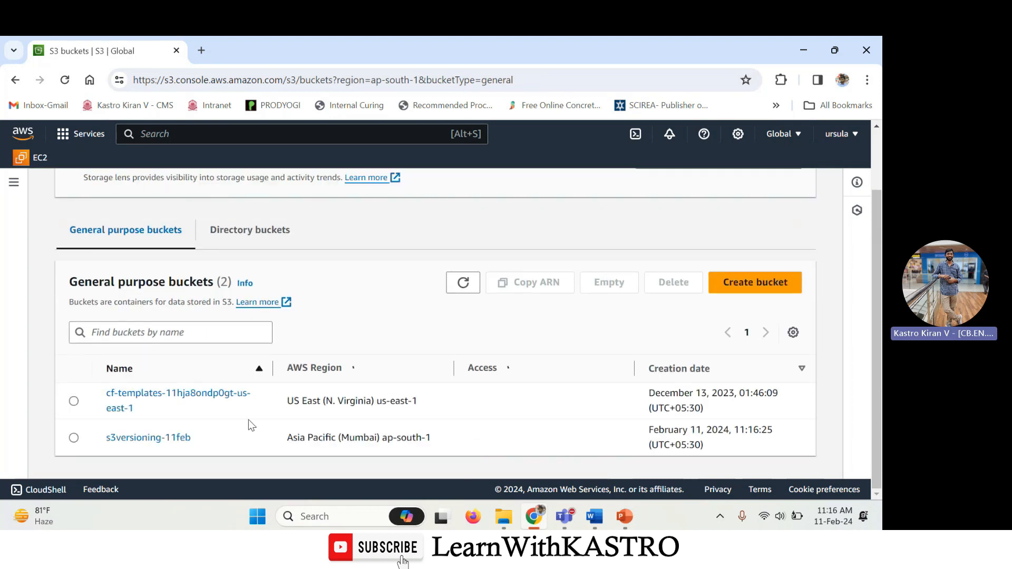
Step: Examine the name, AWS region, access and creation date of the s3versioning-11feb bucket in the bucket list
left_click_drag(193, 442, 103, 448)
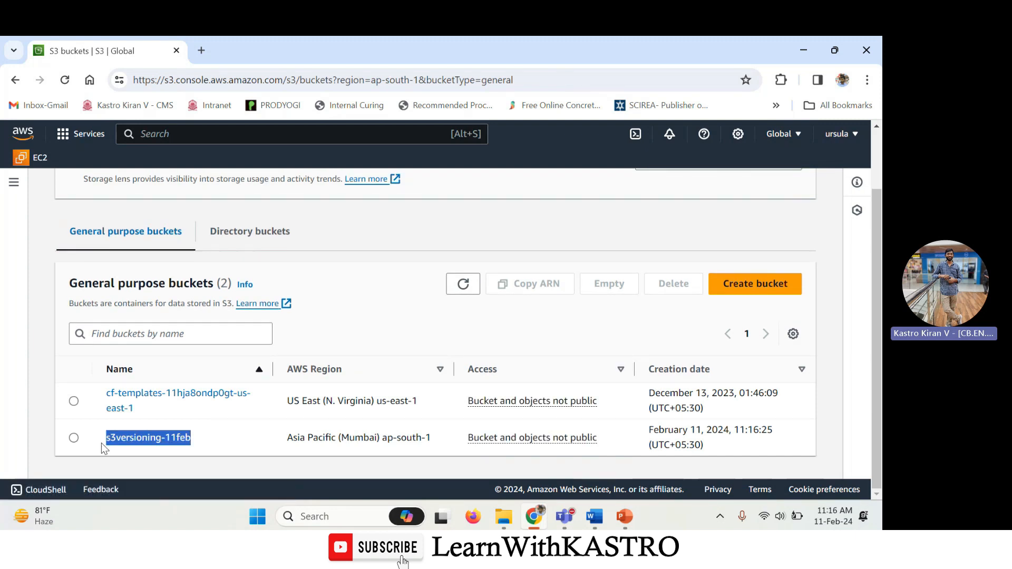
left_click(227, 446)
left_click_drag(215, 446, 98, 443)
left_click_drag(288, 446, 432, 447)
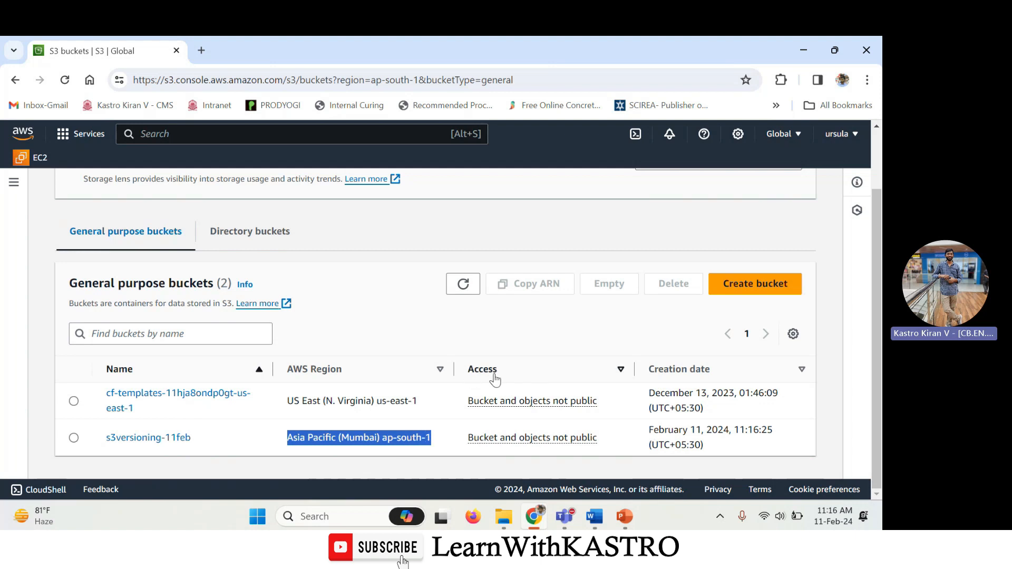
left_click_drag(463, 442, 611, 447)
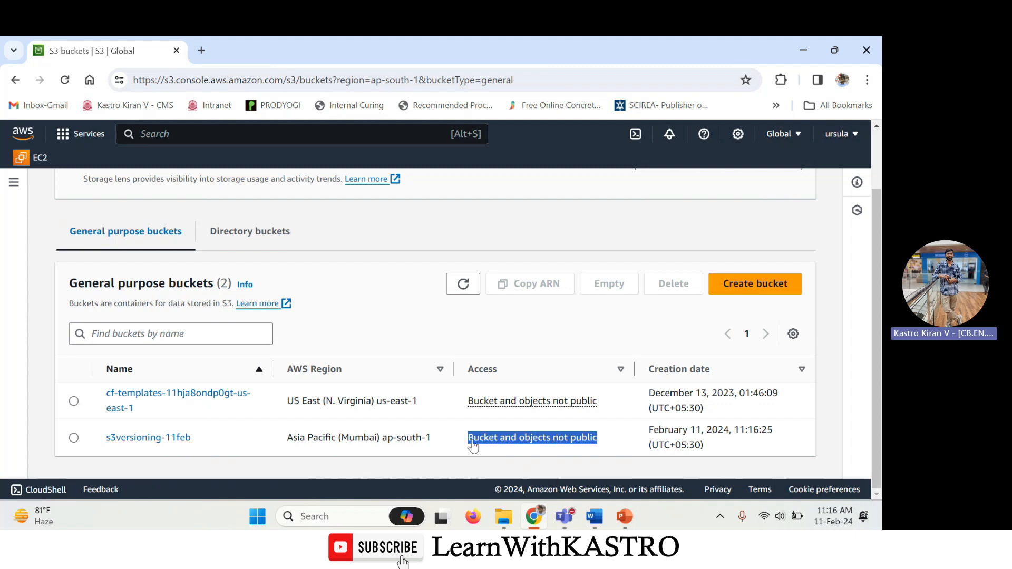
left_click_drag(199, 445, 104, 441)
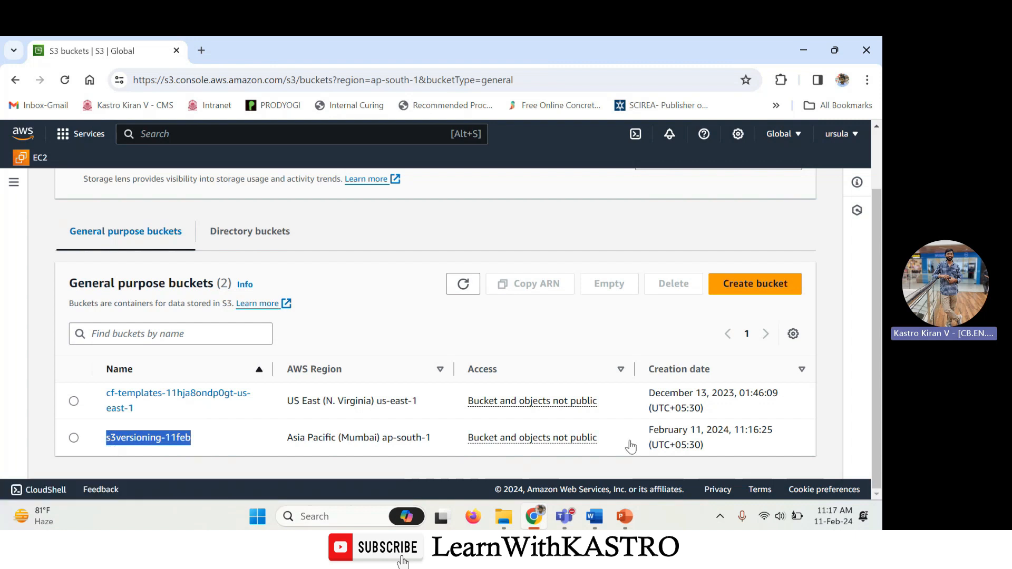
left_click(651, 430)
left_click_drag(651, 430, 713, 446)
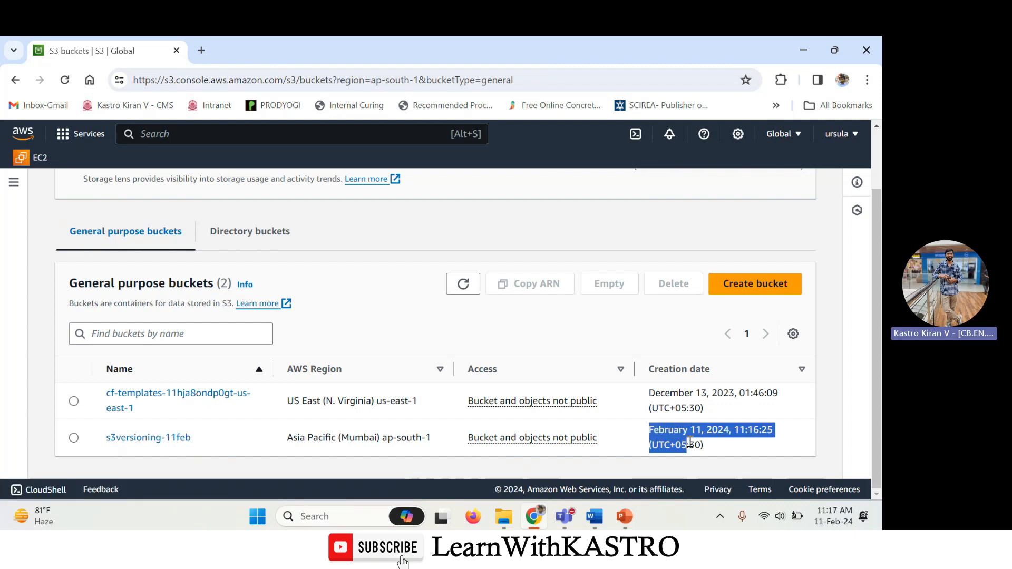
left_click(218, 443)
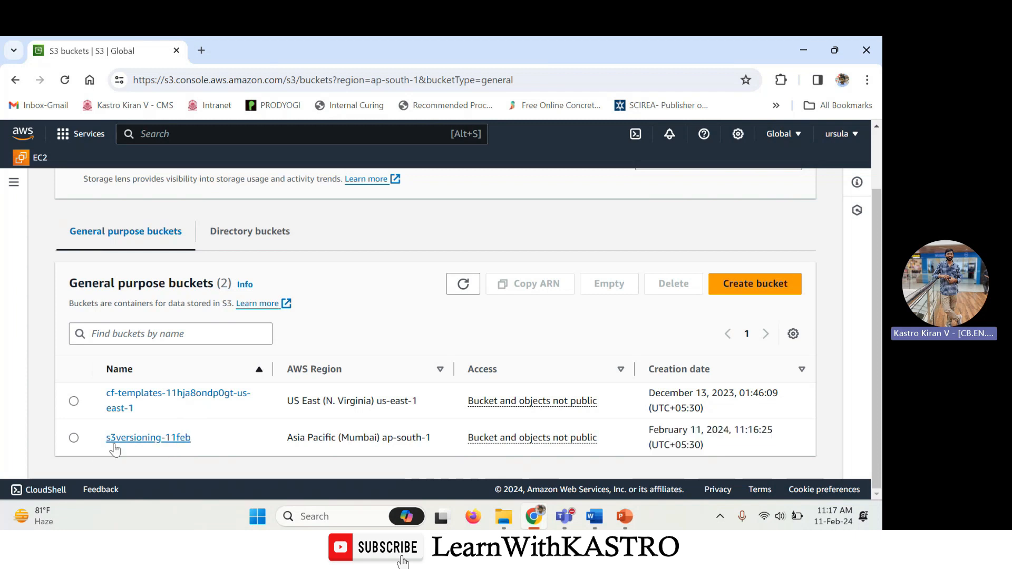
left_click_drag(199, 445, 111, 445)
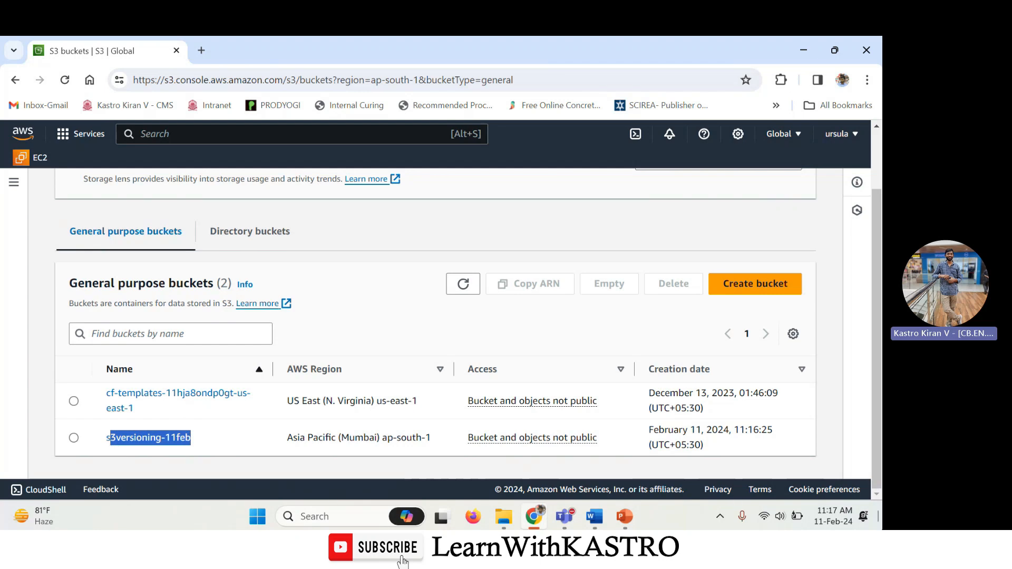
Step: Create a text document named kastro.txt on the Windows desktop and move it to an open area away from the other icons
left_click(879, 519)
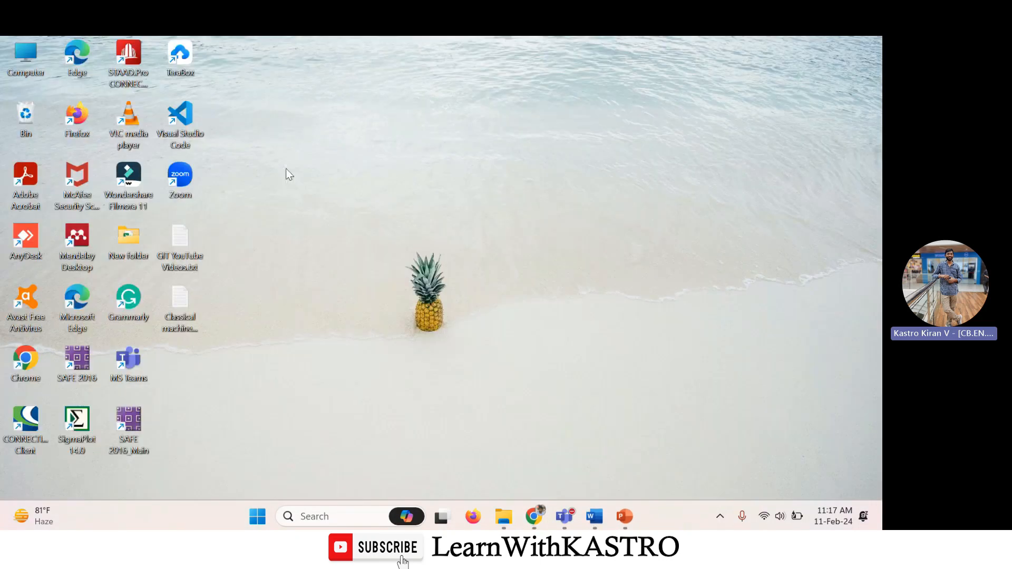
right_click(318, 191)
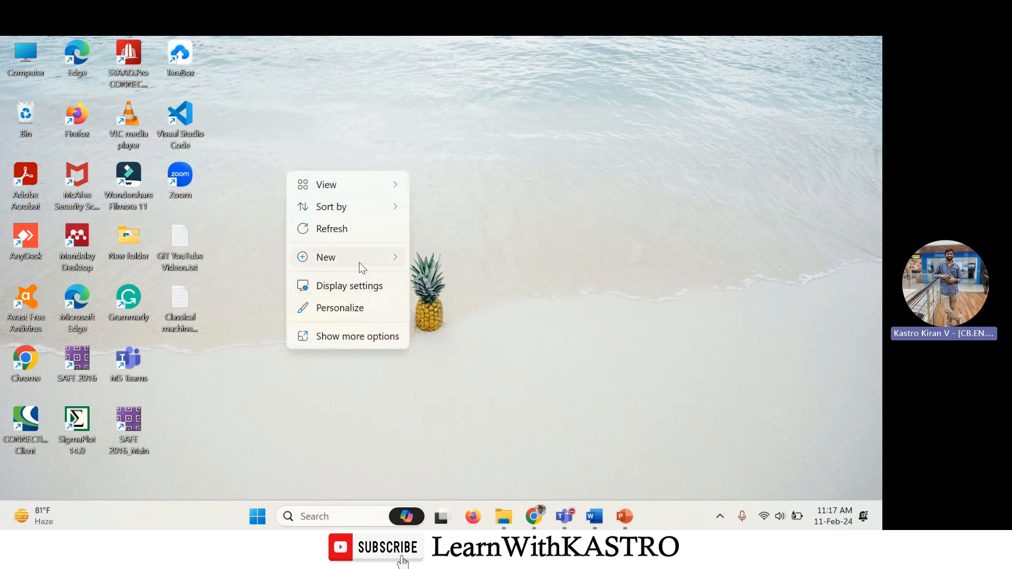
mouse_move(359, 260)
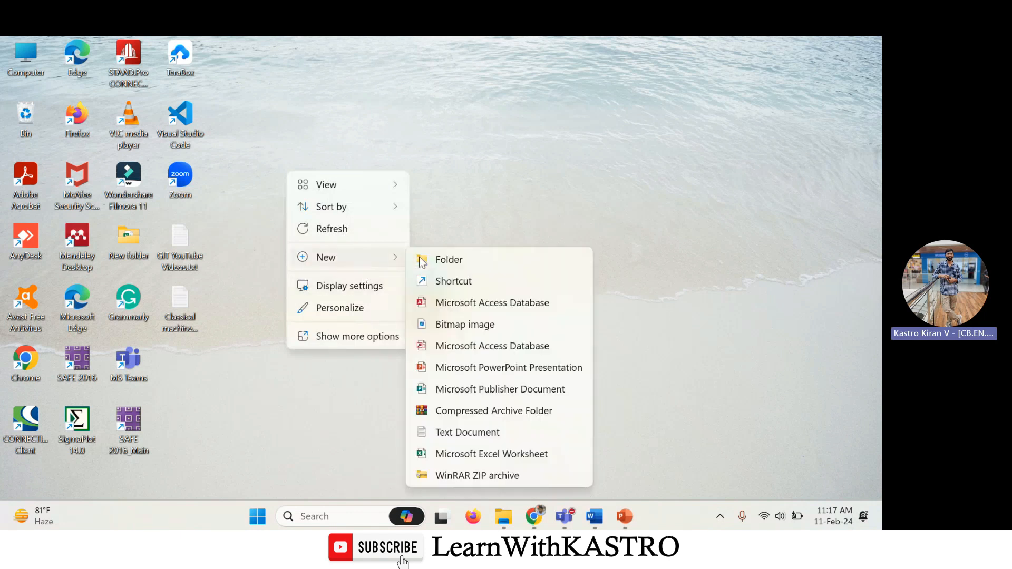
left_click(464, 432)
type("kastro.txt")
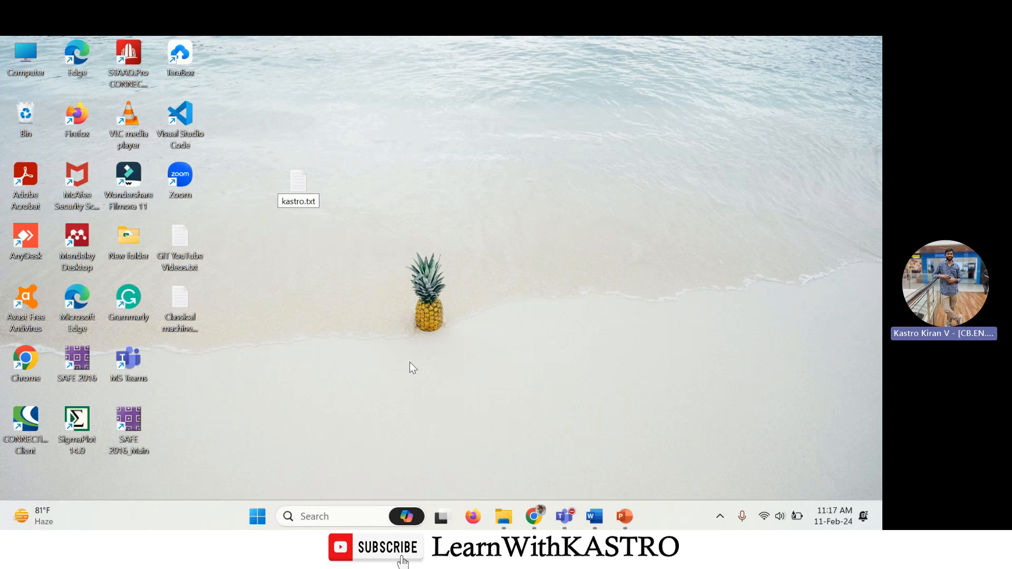
left_click(413, 367)
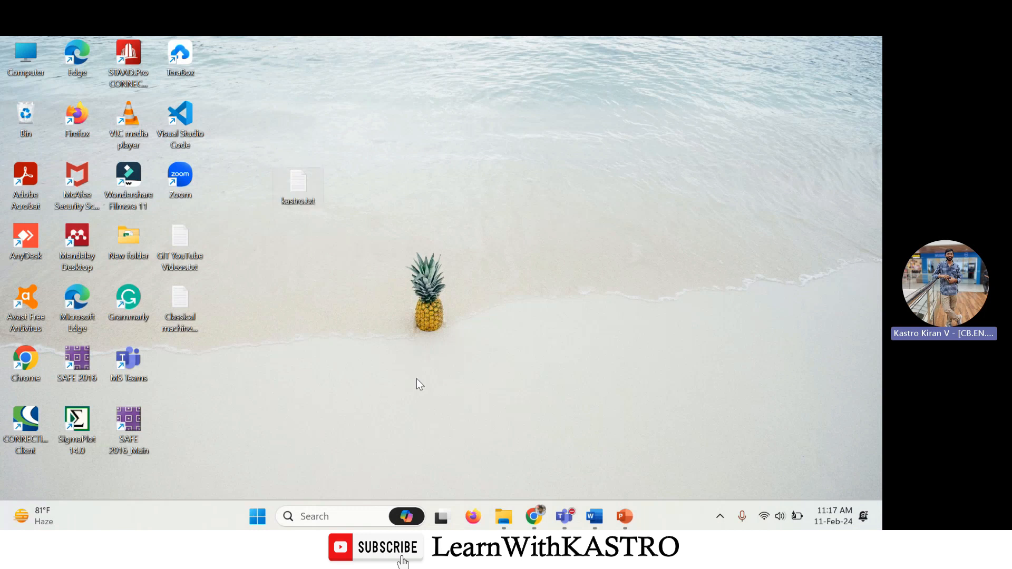
left_click_drag(296, 194, 547, 216)
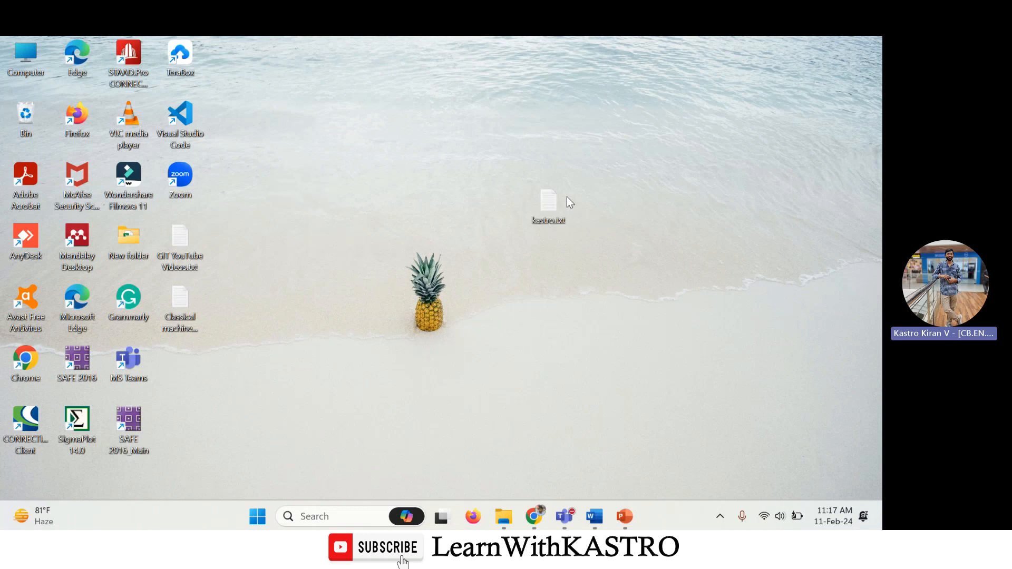
left_click_drag(499, 174, 617, 262)
Step: Open kastro.txt and enter the text "Amazon Web Service Free Course" as its content
double_click(552, 207)
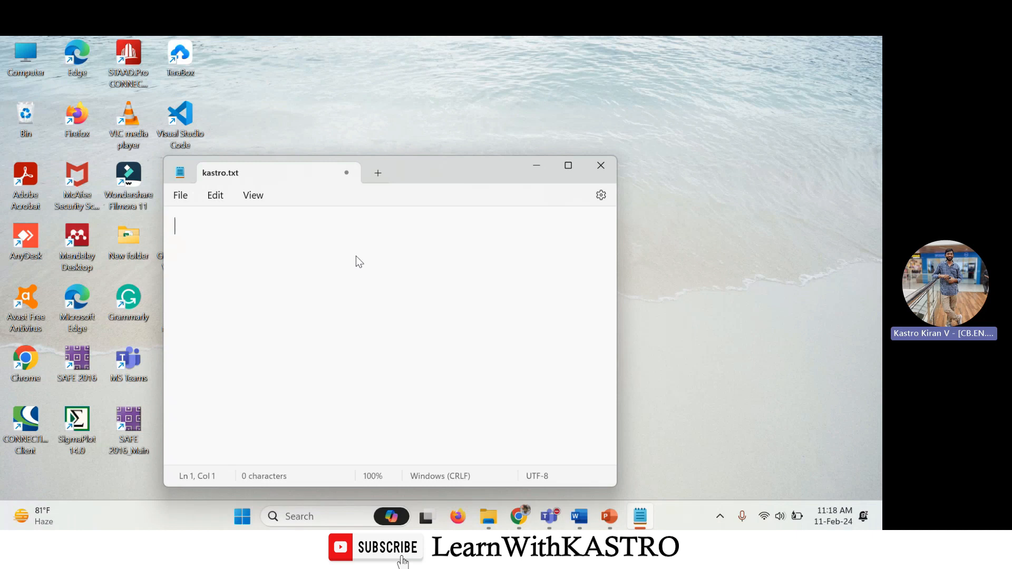
type("Amazon Web S")
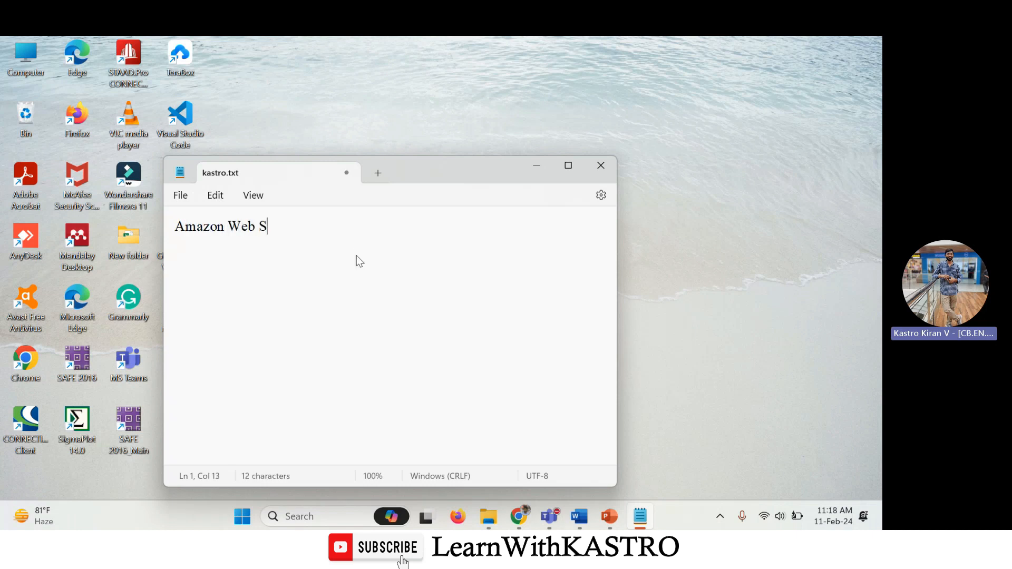
type("erevice ")
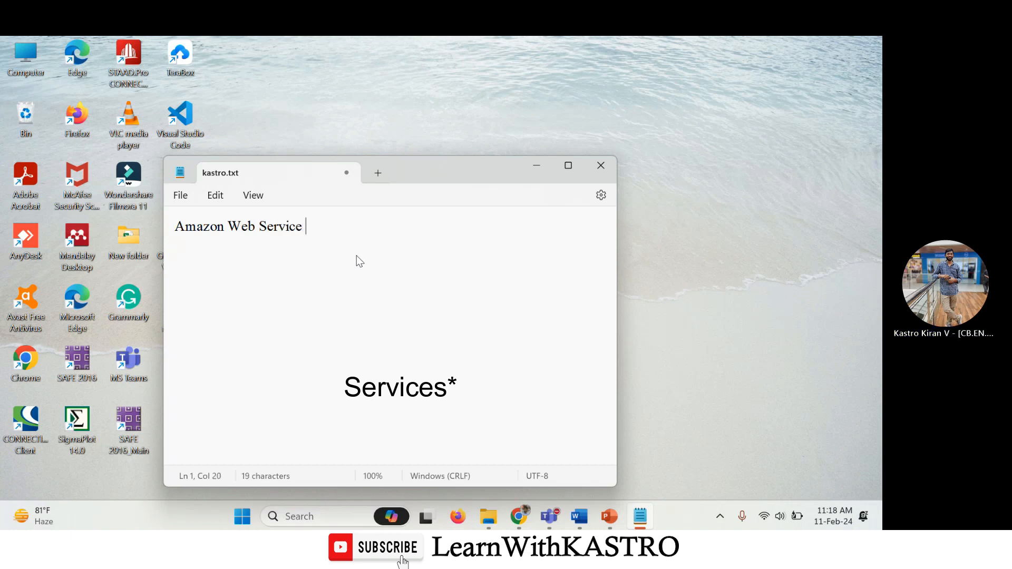
type("Free Course")
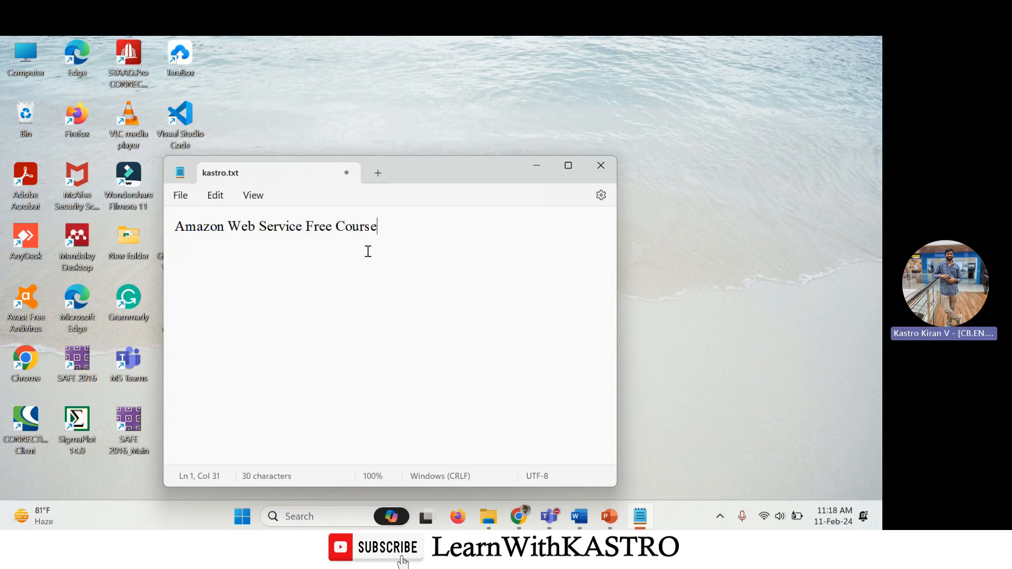
left_click_drag(400, 225, 164, 229)
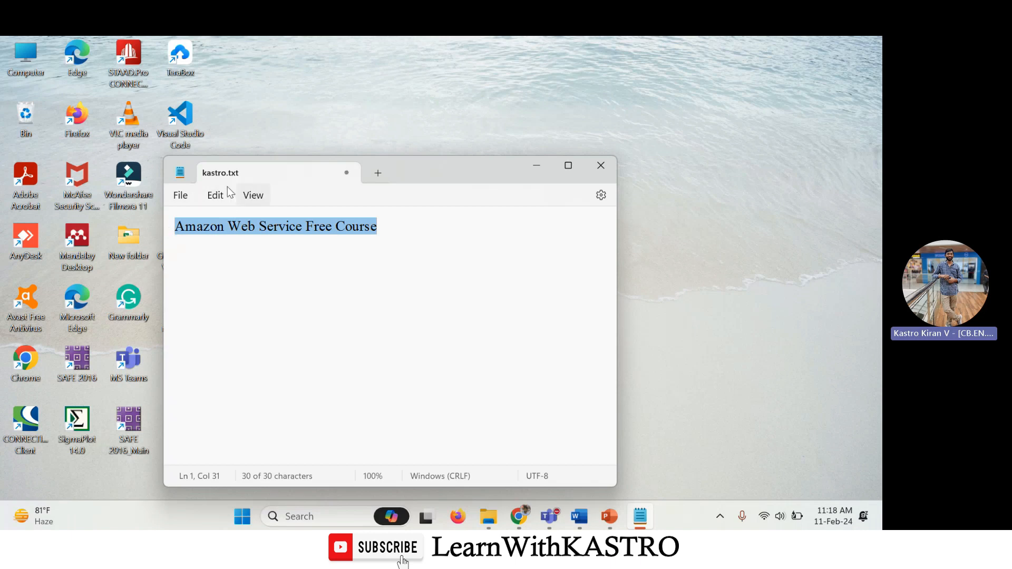
Step: Switch to the Word document and examine the table for recording upload details, object names and object content
key("alt+Tab")
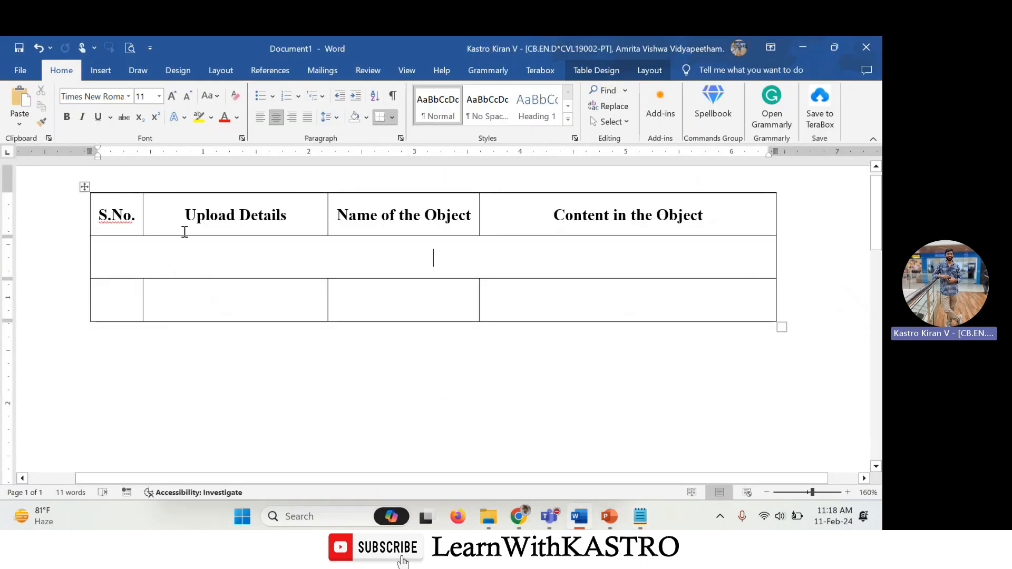
left_click_drag(111, 212, 559, 310)
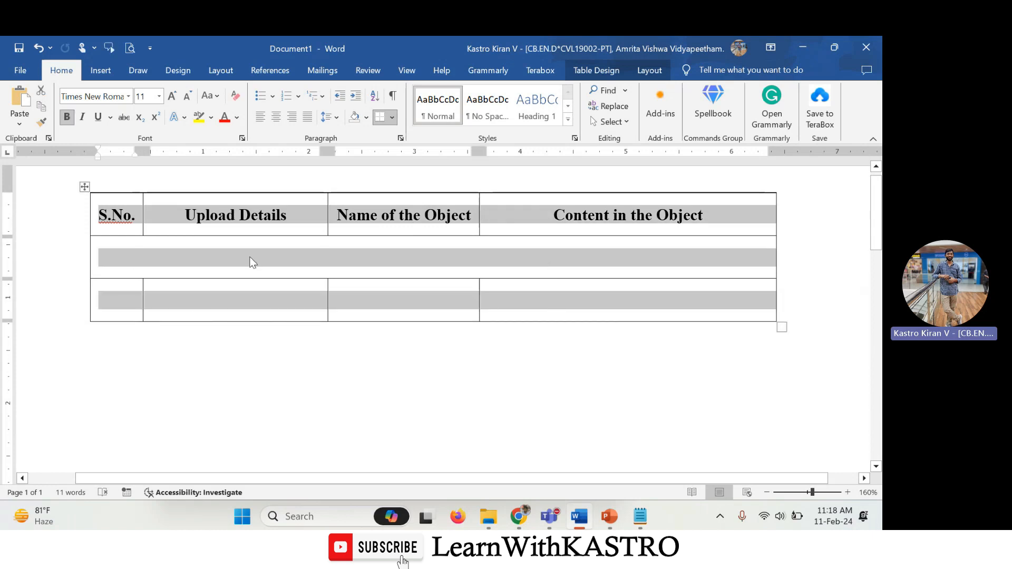
left_click(284, 261)
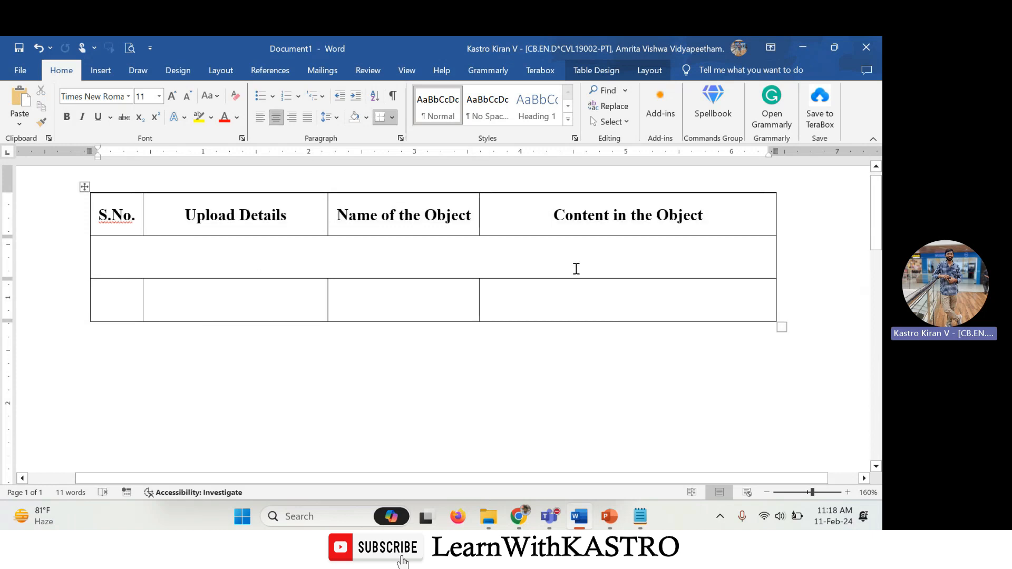
Step: Enter "Before Enabling the Versioning" in the merged row below the table header
type("Before")
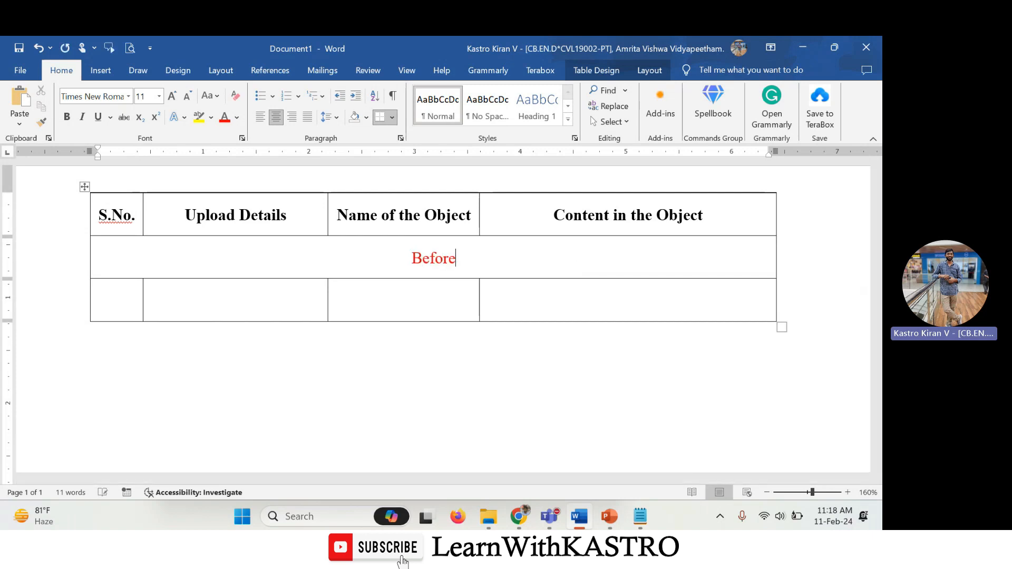
type(" En")
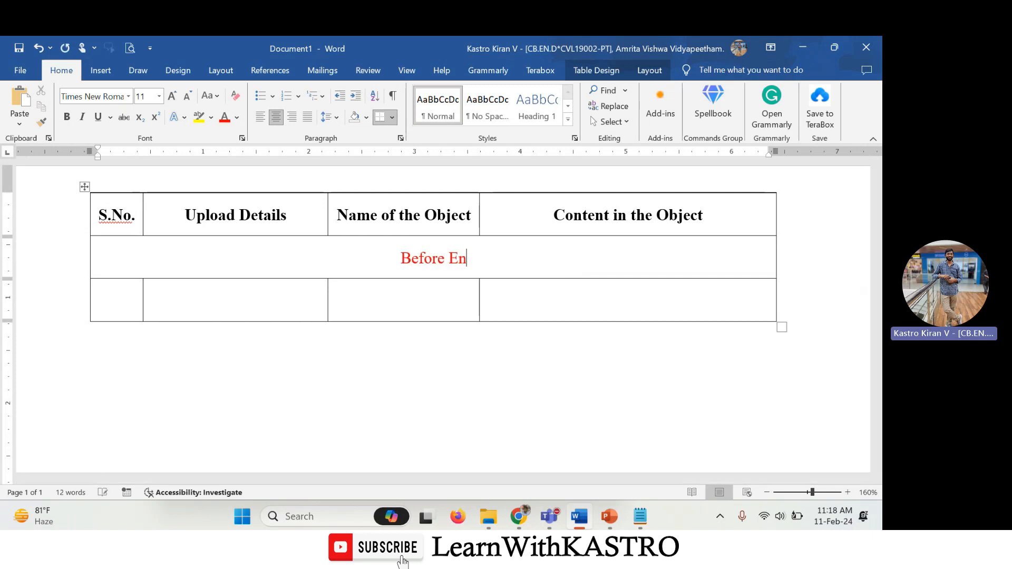
type("abling the Versiong")
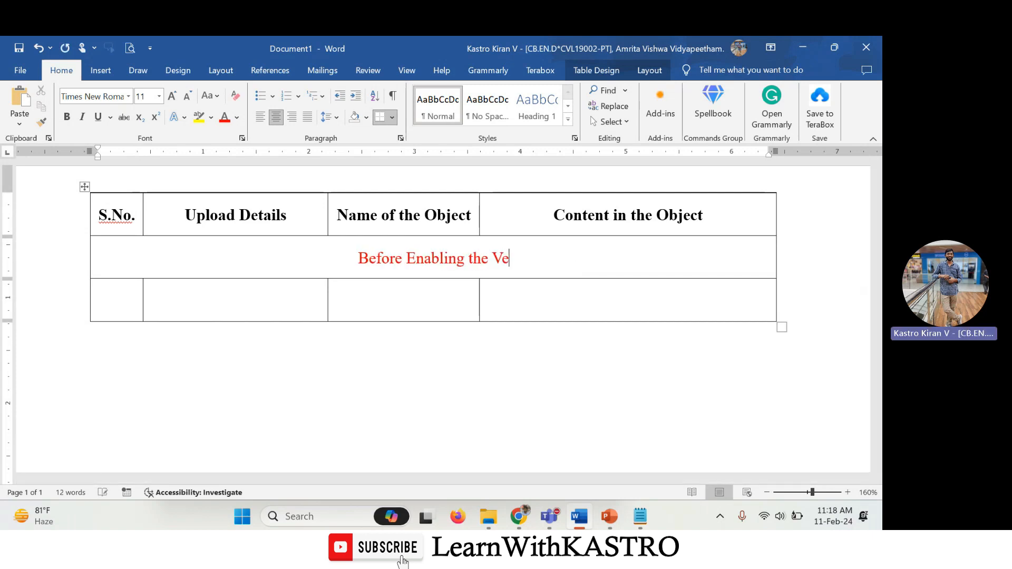
key("BackSpace")
key("BackSpace")
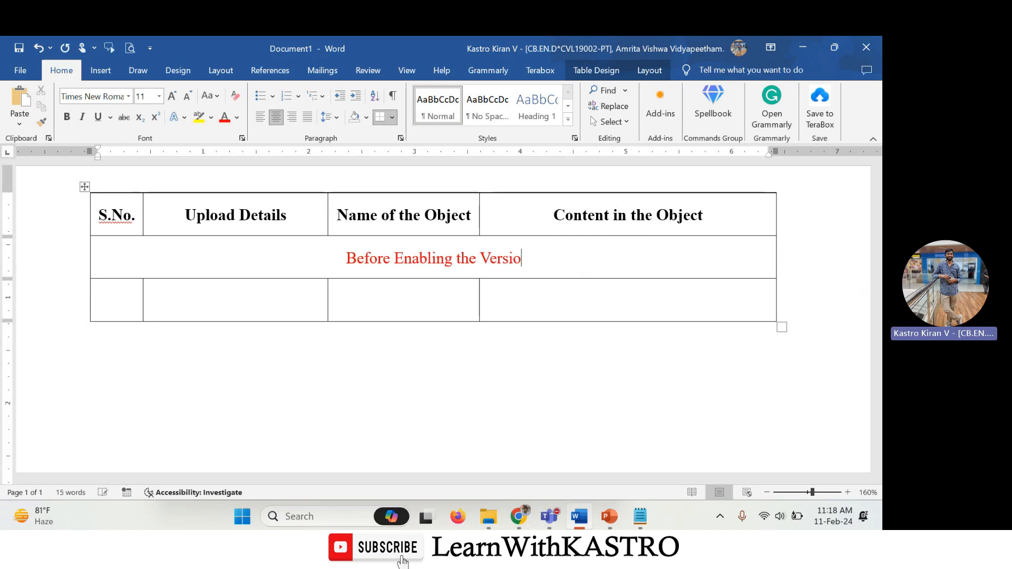
type("ning")
Step: Fill the last row's serial number with 1 and its upload details with "1st time uploaded (Original File)"
left_click(143, 308)
type("1")
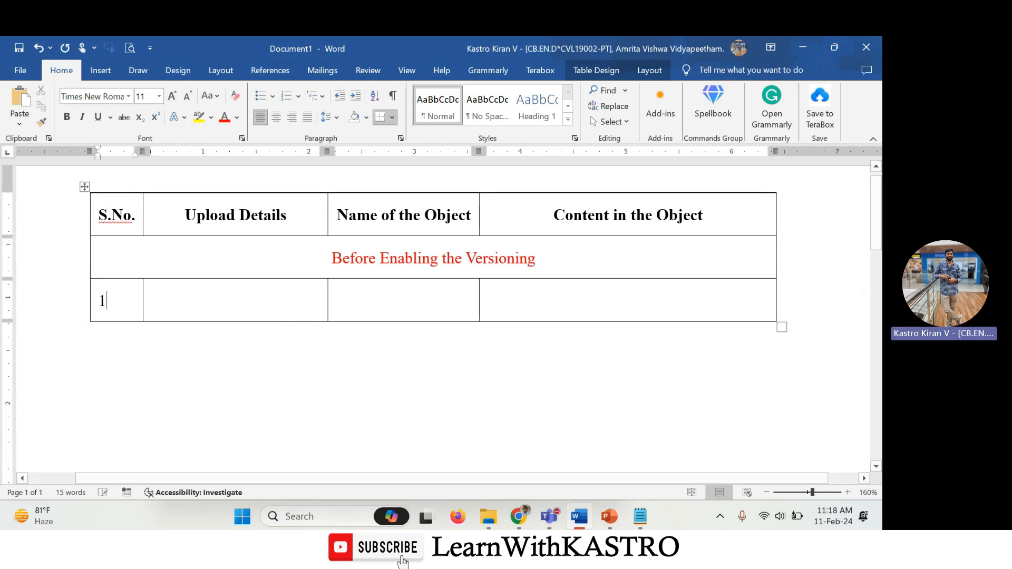
left_click(222, 304)
type("1st time")
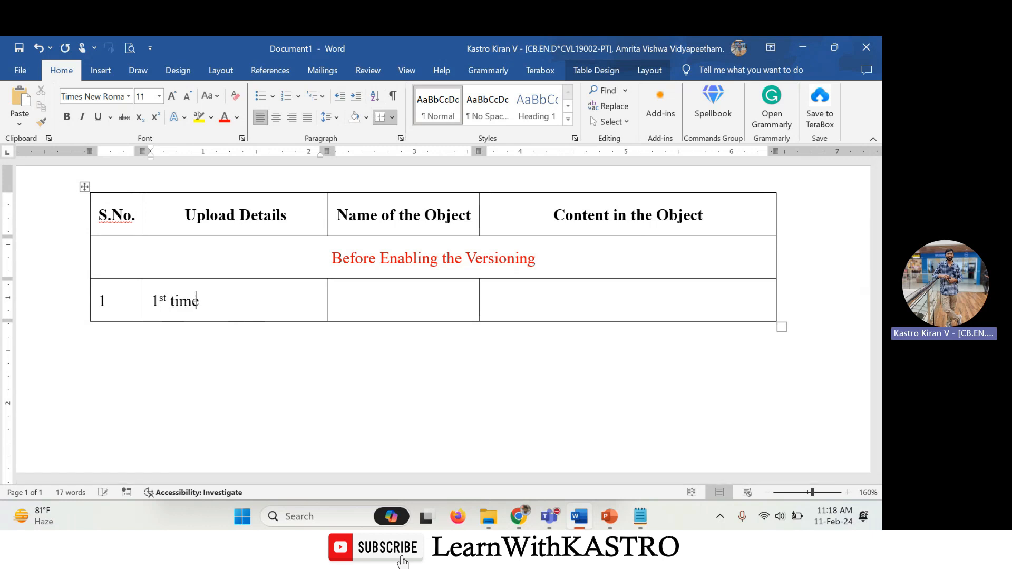
type(" uploaded (Original")
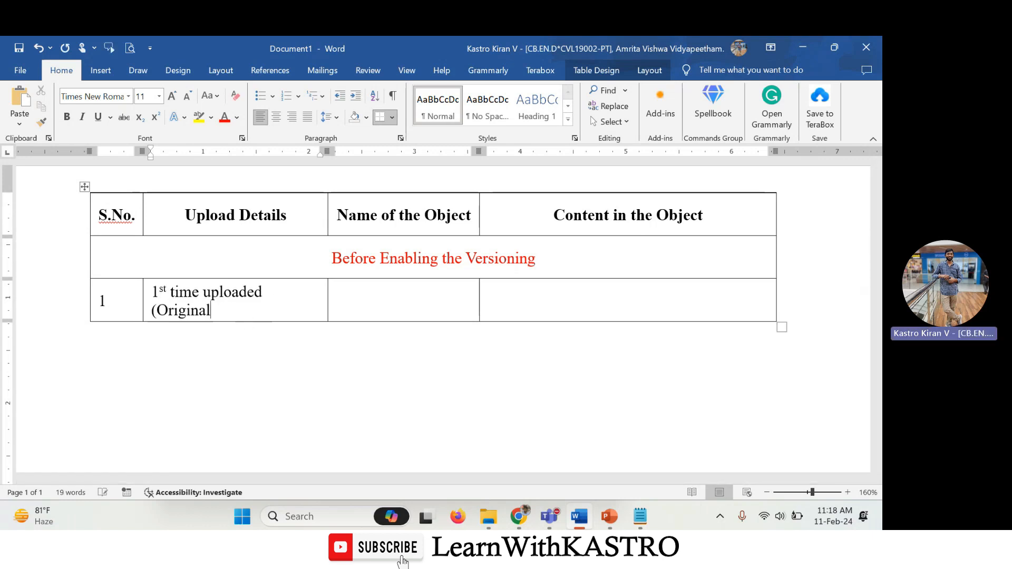
type(" File)")
Step: Enter kastro.txt in lowercase as the name of the object in row 1
left_click(380, 301)
type("k")
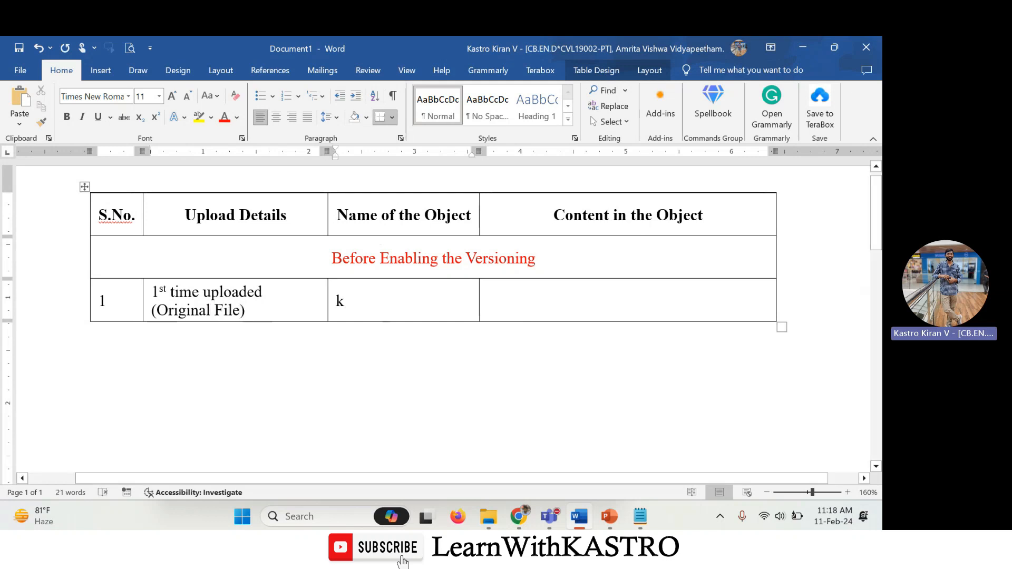
type("astro.txt")
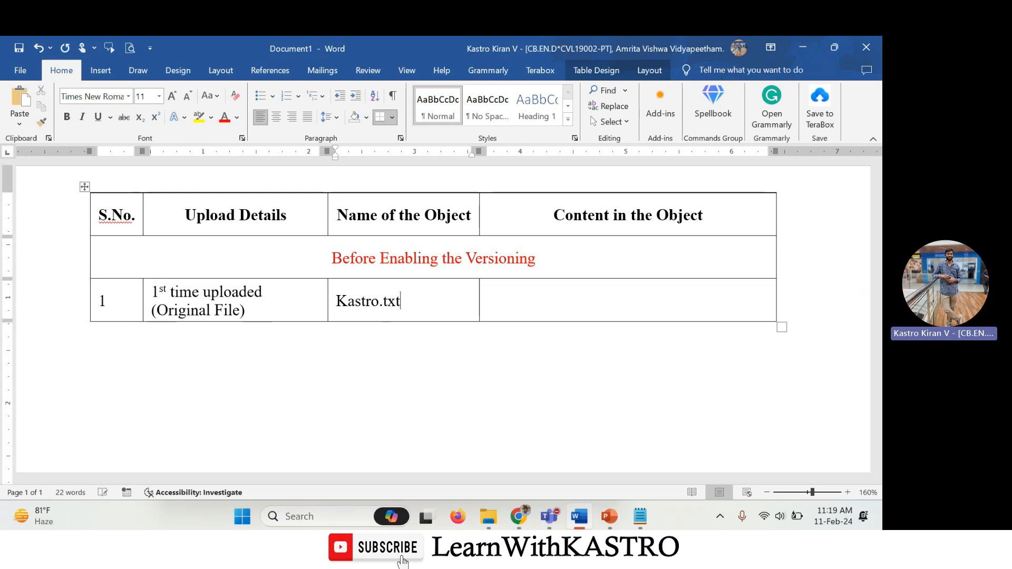
left_click(344, 301)
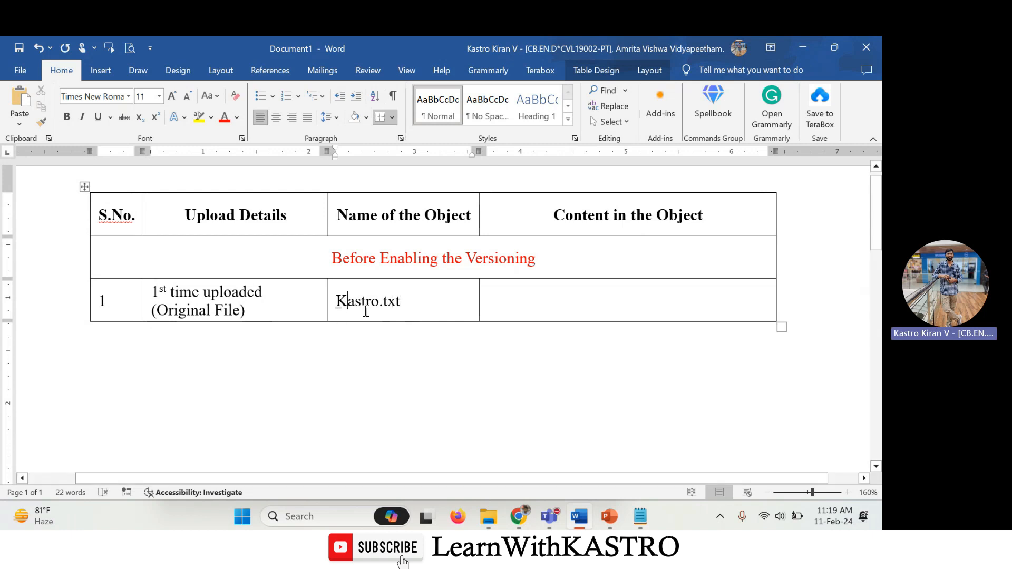
key("BackSpace")
type("k")
Step: Enter "Amazon Web Services Free Course" as the content in the object for row 1
key("Tab")
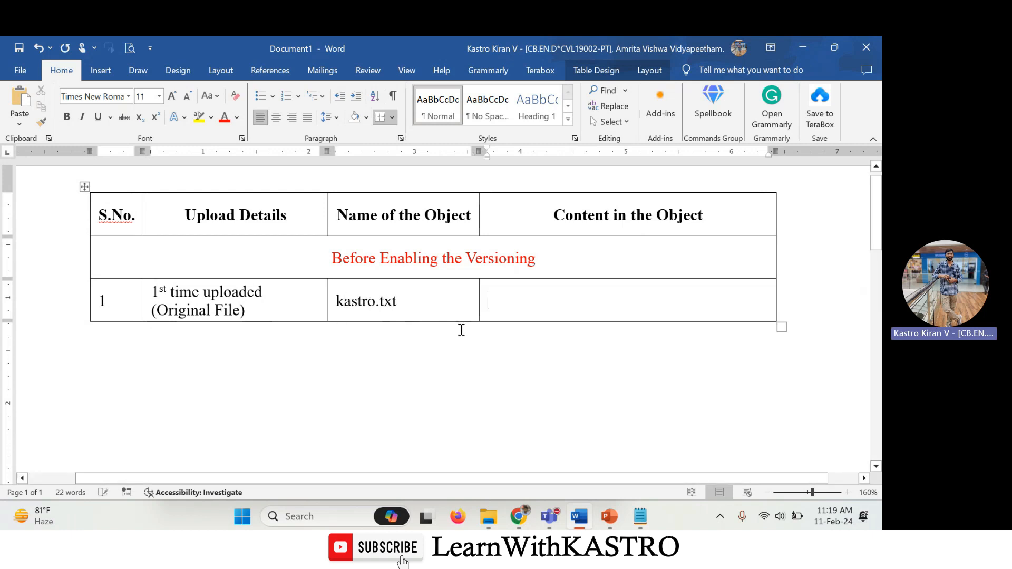
type("Amazo")
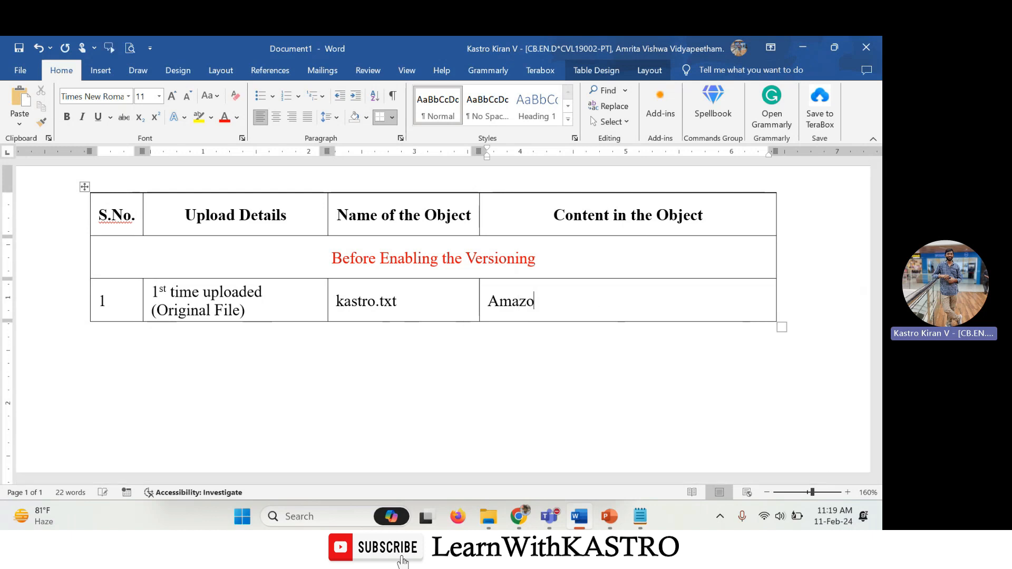
type("n Web Serviv")
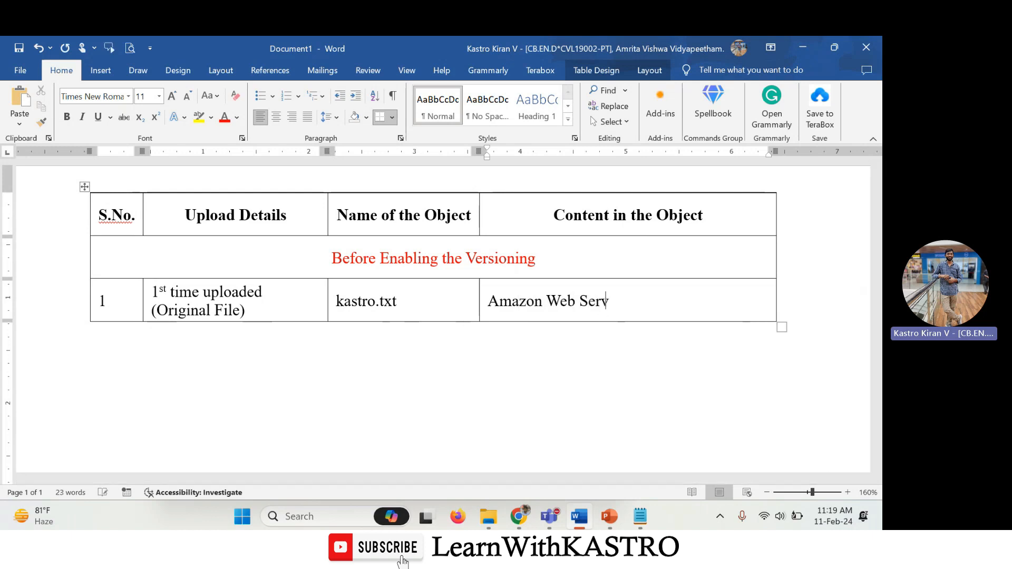
key("BackSpace")
key("BackSpace")
type("ices Free Course")
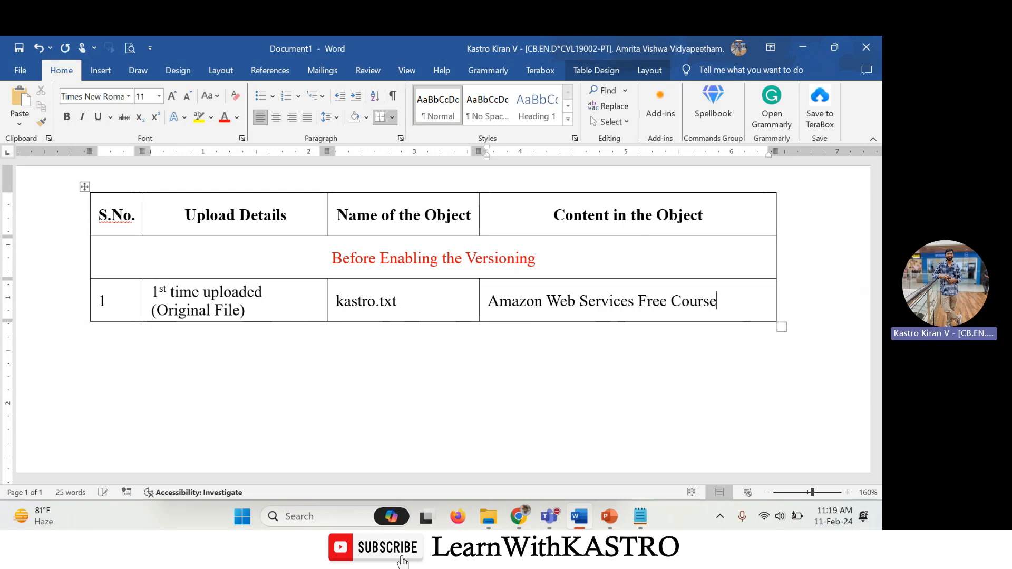
Step: Switch to kastro.txt in Notepad, check its text against the table row, and close it with the text saved
left_click_drag(415, 306, 338, 302)
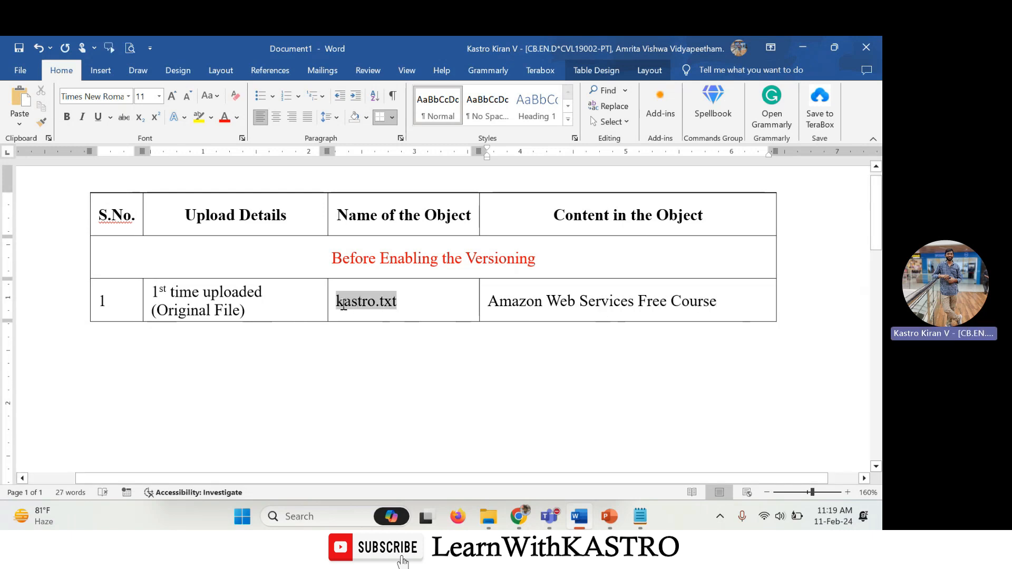
key("alt+Tab")
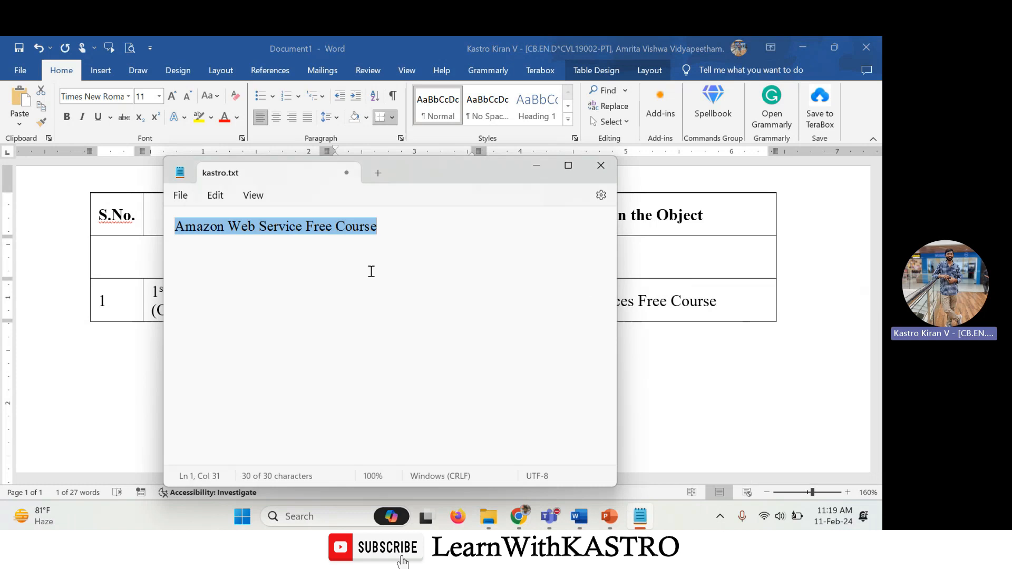
left_click(395, 232)
left_click_drag(396, 232, 179, 221)
left_click(412, 256)
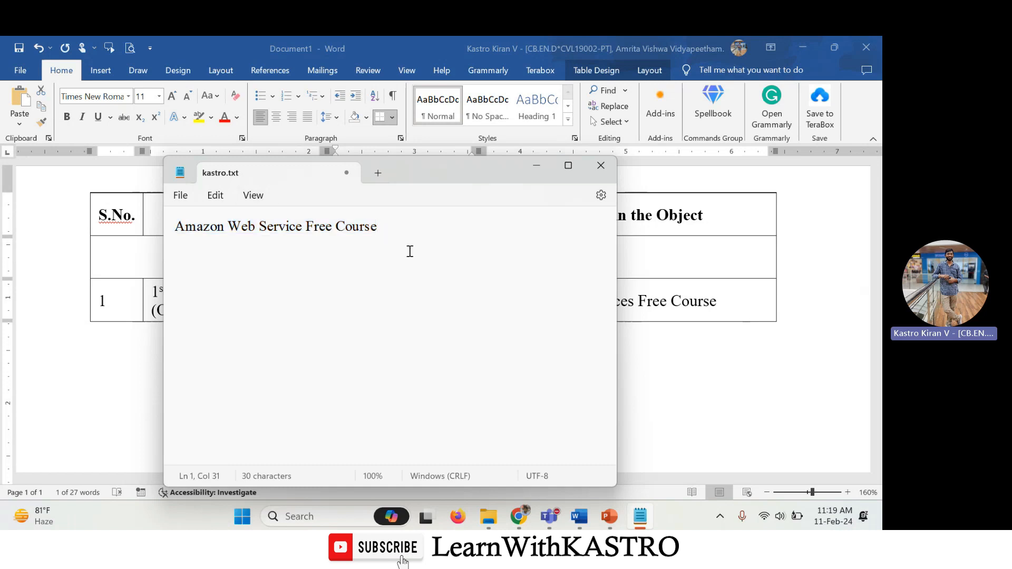
left_click(602, 166)
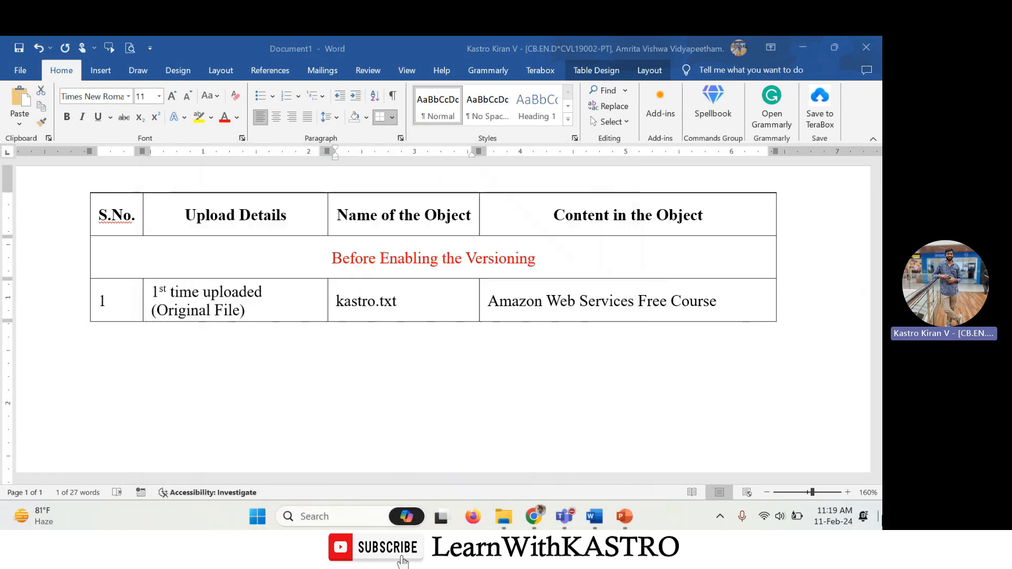
Step: Show the Windows desktop and locate the kastro.txt file there
left_click(882, 520)
left_click_drag(503, 160, 602, 276)
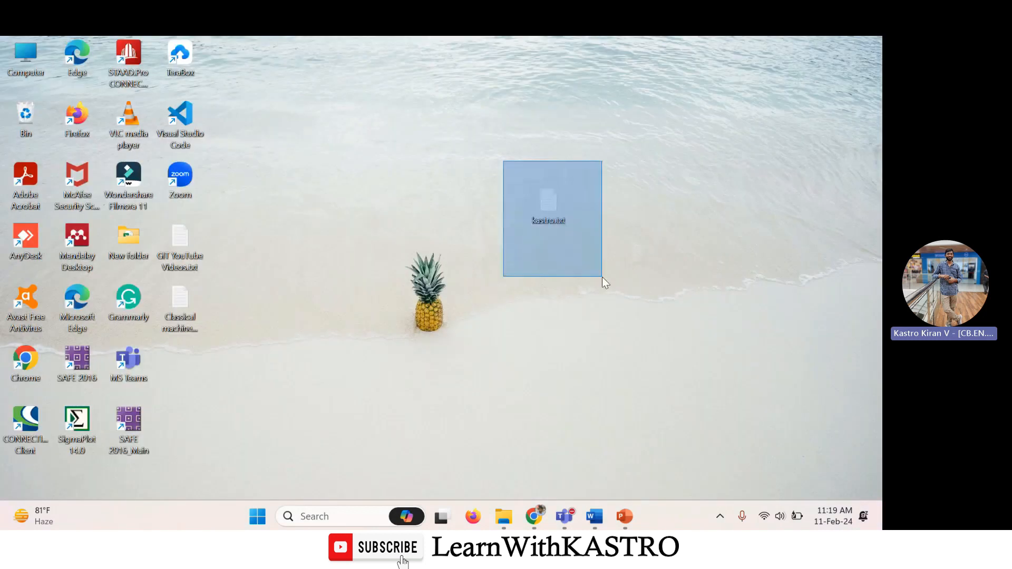
left_click_drag(519, 167, 590, 255)
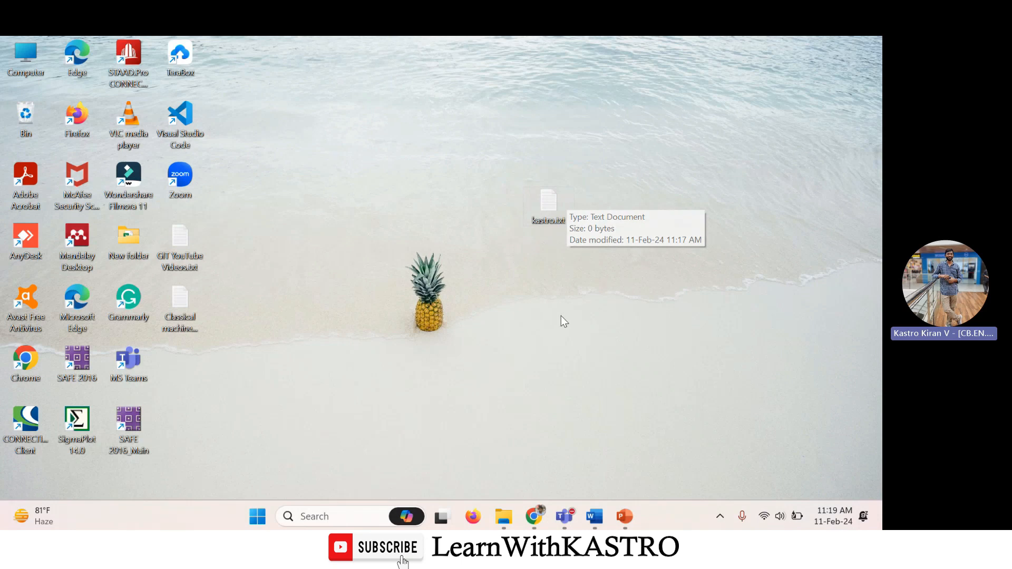
Step: Switch to the S3 console in Chrome and open the object list of the s3versioning-11feb bucket
left_click(534, 516)
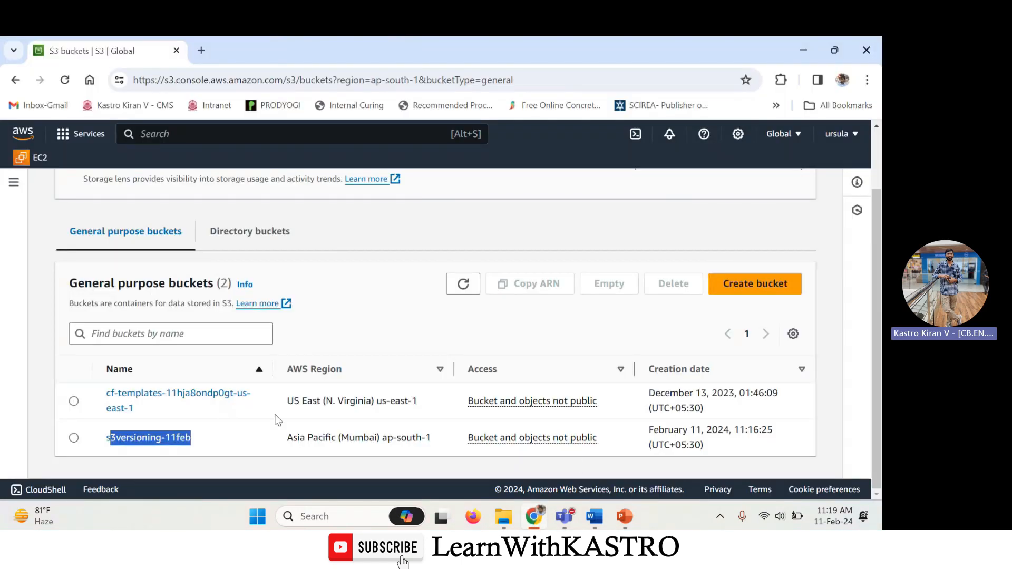
left_click(40, 422)
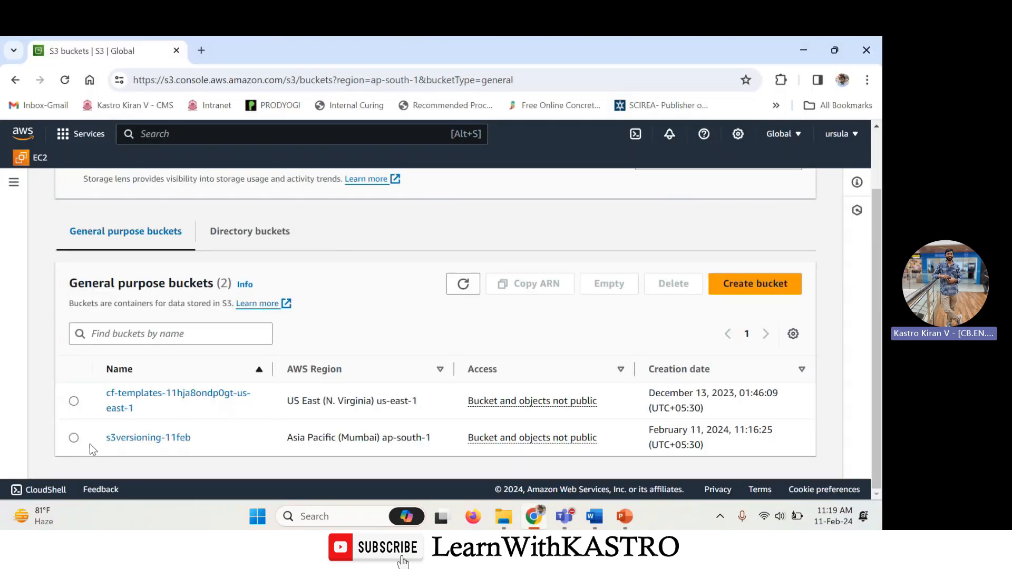
left_click(150, 442)
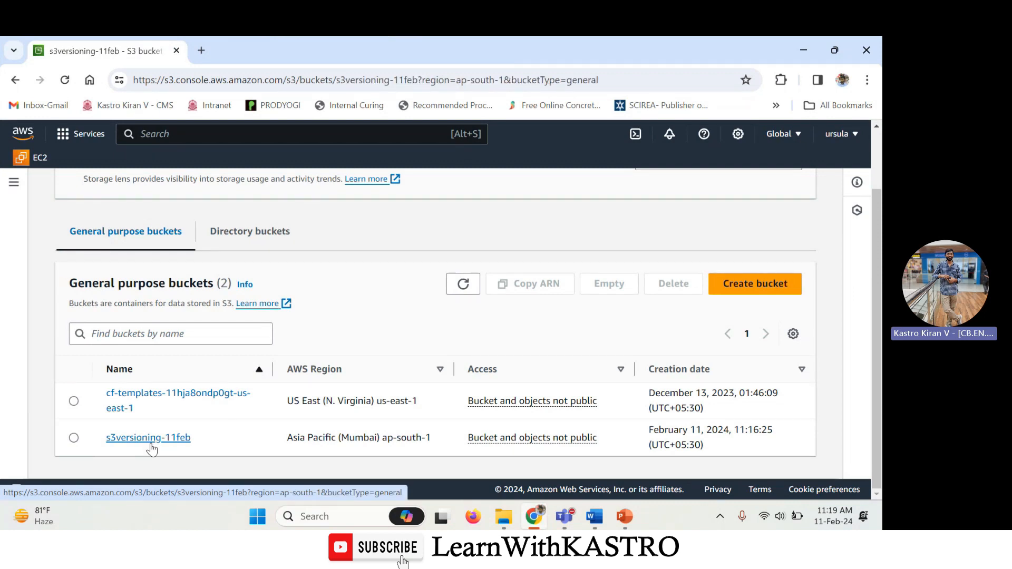
scroll(519, 360, "down", 2)
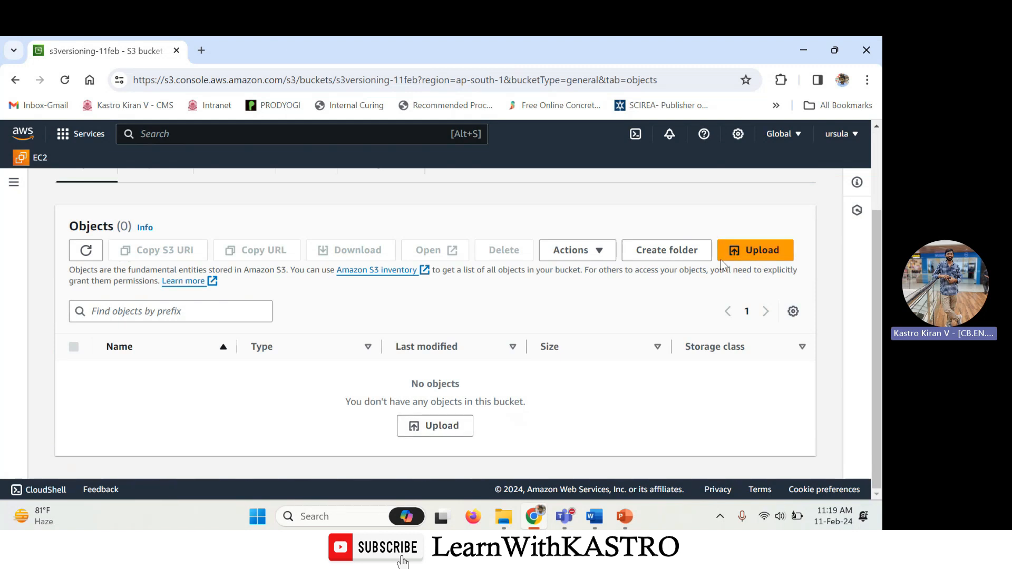
Step: Upload kastro.txt from the Desktop folder to the s3versioning-11feb bucket
left_click(449, 427)
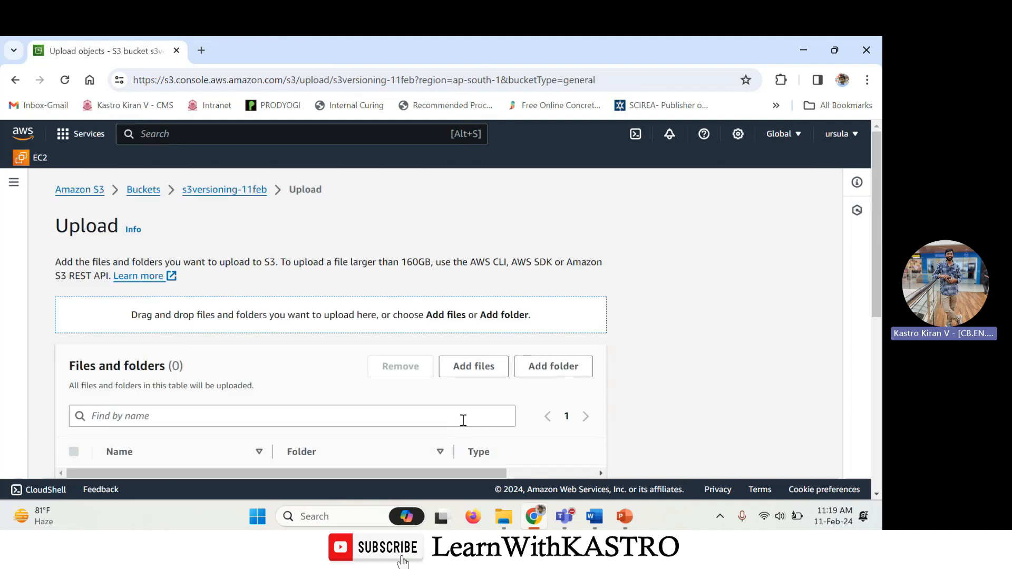
scroll(488, 310, "down", 1)
left_click(485, 301)
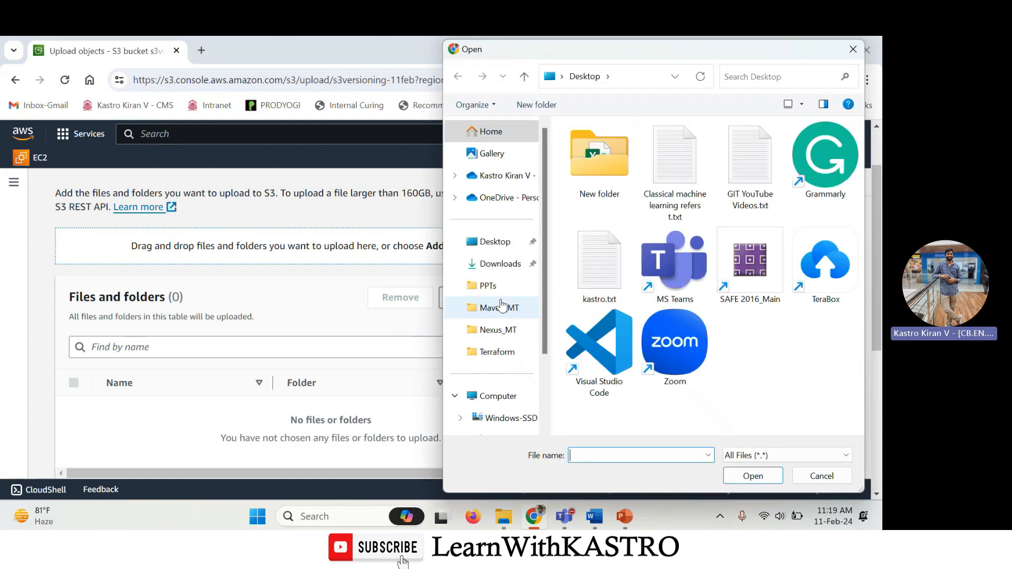
left_click(605, 273)
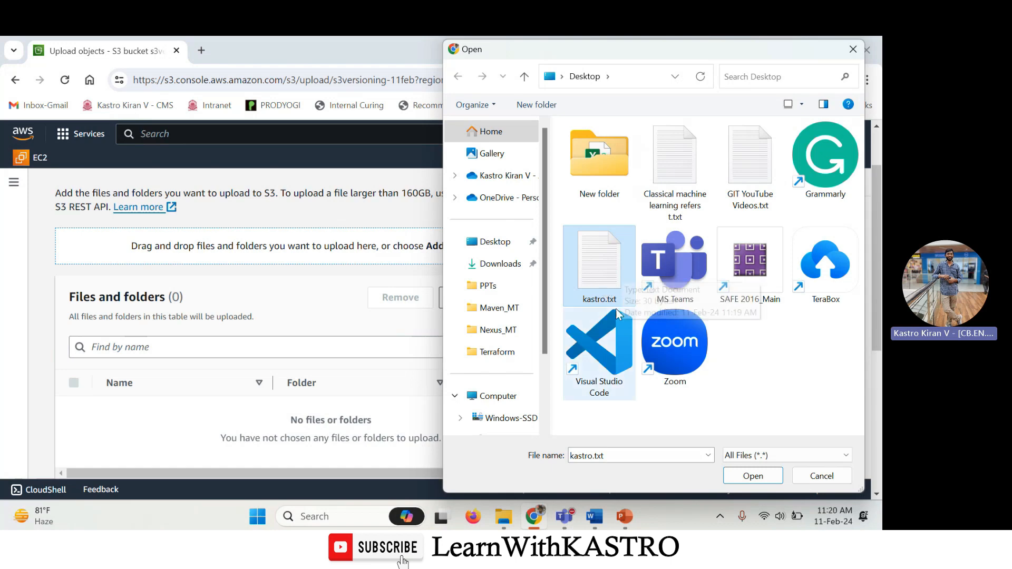
left_click(753, 476)
scroll(451, 373, "down", 5)
left_click(569, 460)
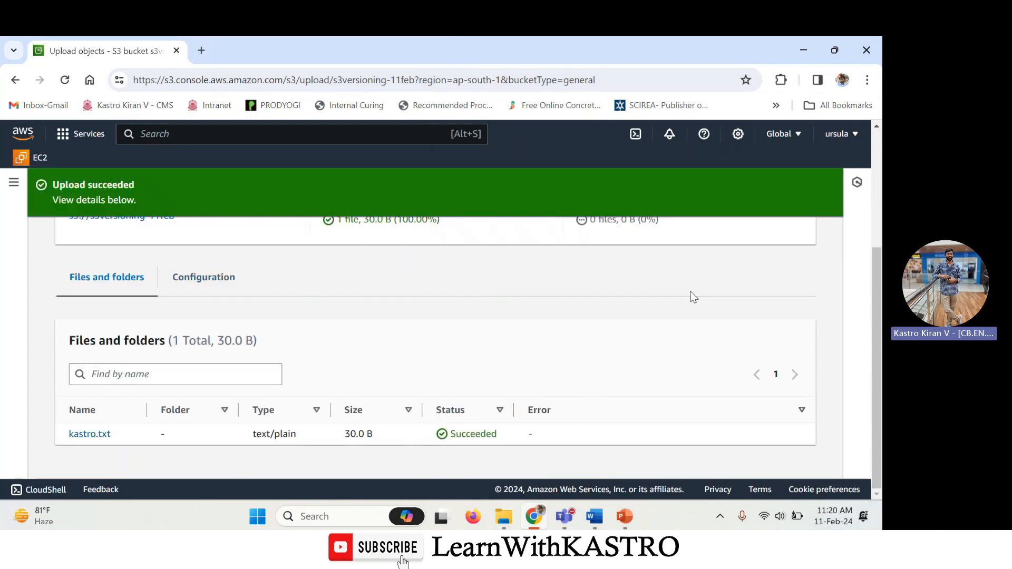
Step: Review and close the upload status page, and check the kastro.txt entry in the bucket's object list
scroll(760, 280, "up", 2)
scroll(760, 279, "up", 3)
left_click(777, 252)
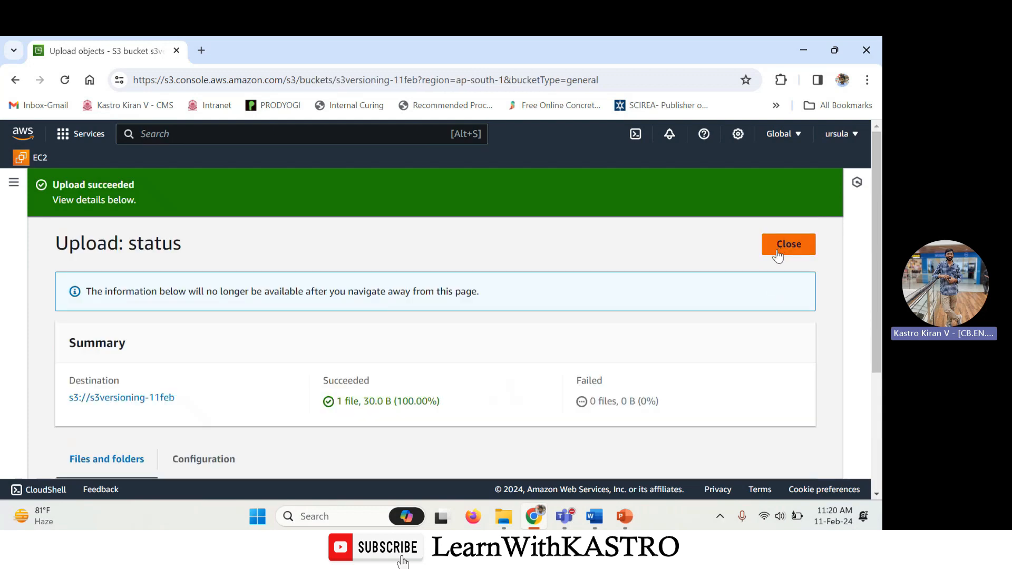
scroll(166, 313, "down", 1)
left_click_drag(135, 434, 121, 440)
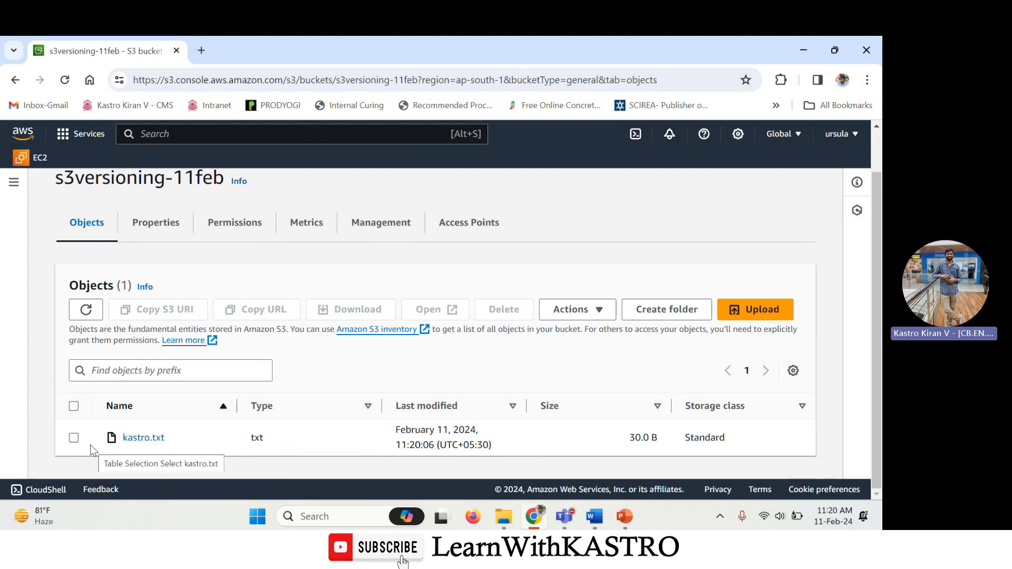
Step: Open the uploaded kastro.txt object from the bucket, read its content, and return to the bucket's object list
left_click(74, 438)
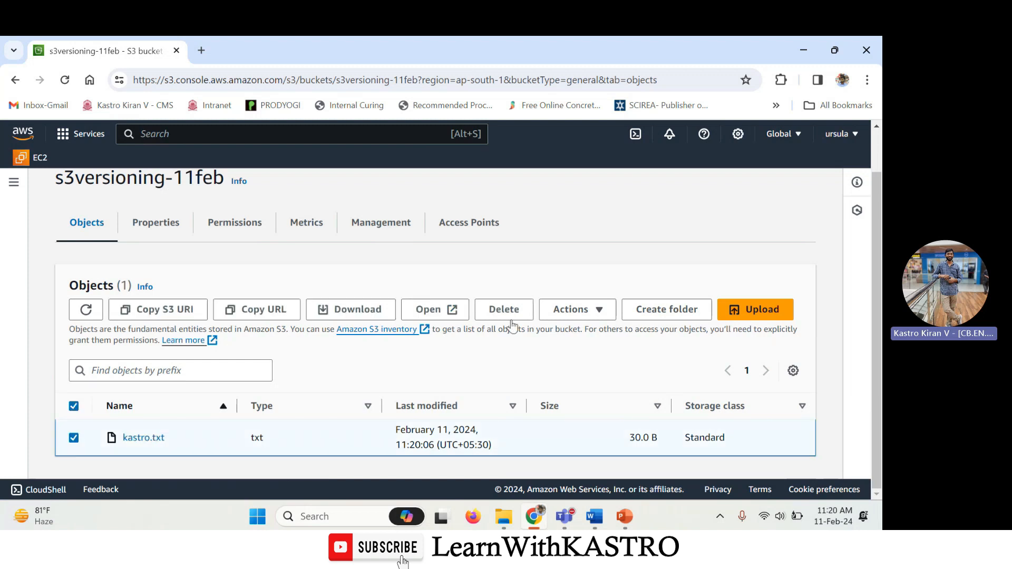
left_click(436, 310)
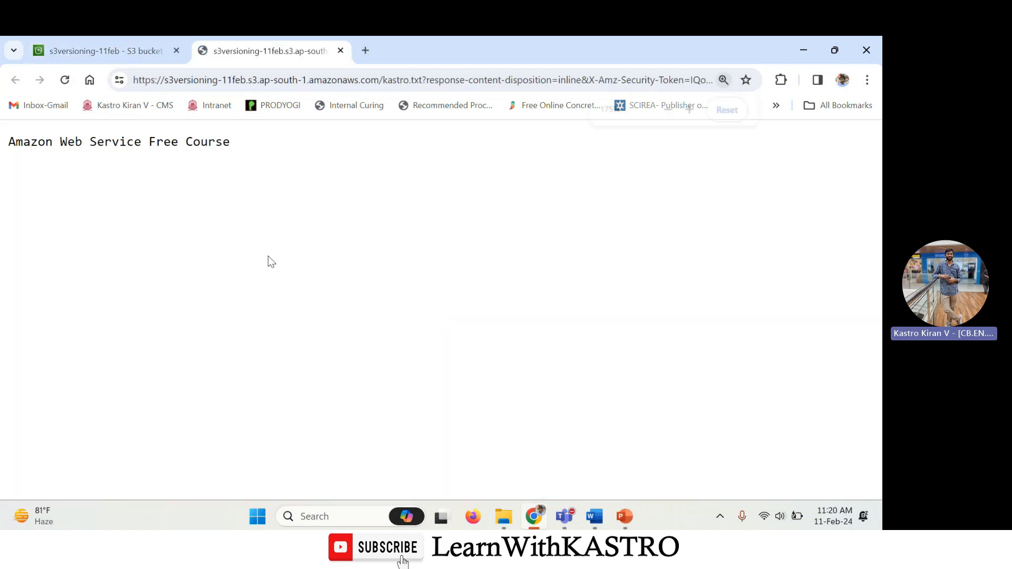
scroll(423, 224, "up", 3)
left_click_drag(477, 168, 4, 165)
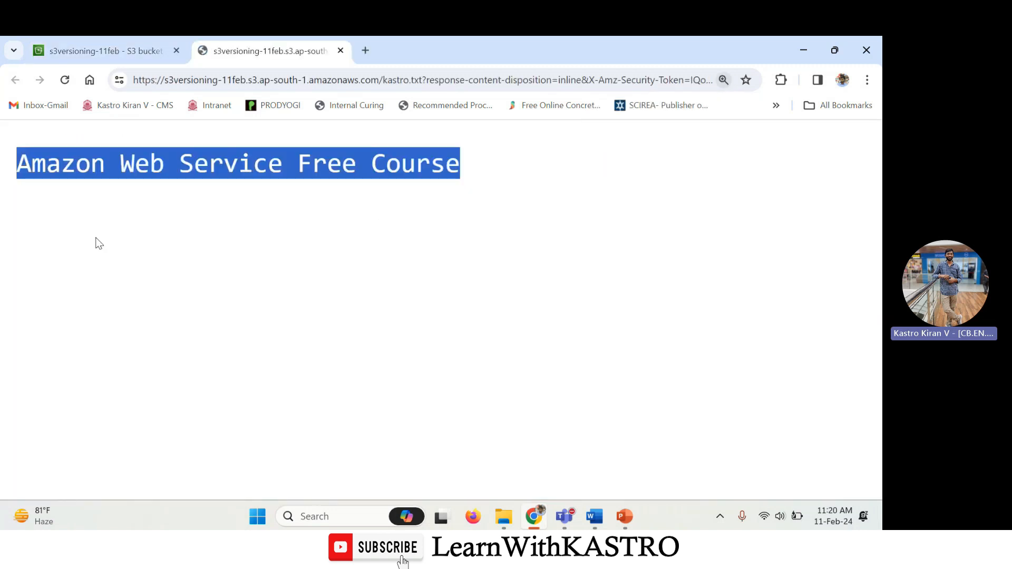
left_click(72, 203)
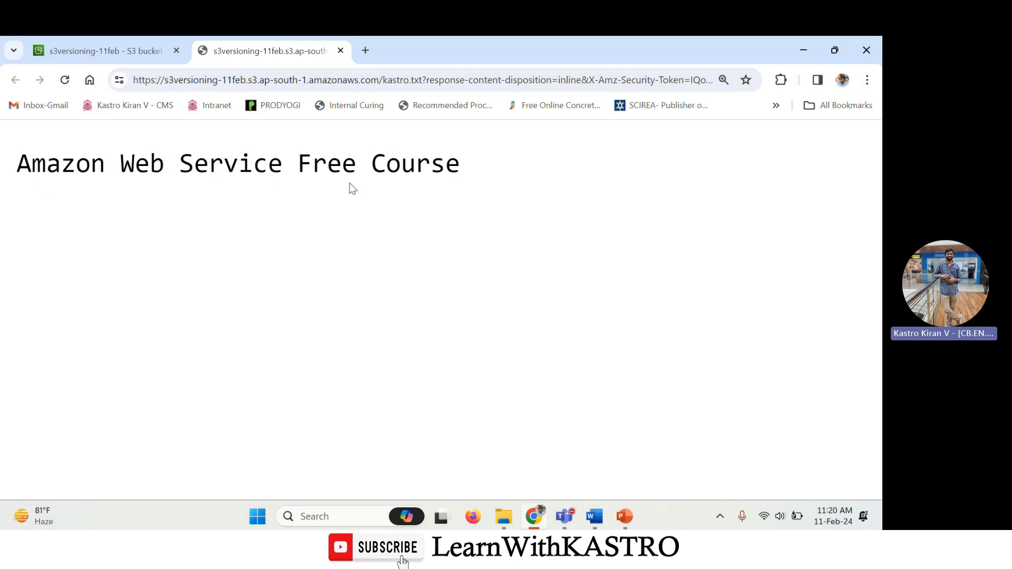
left_click(116, 51)
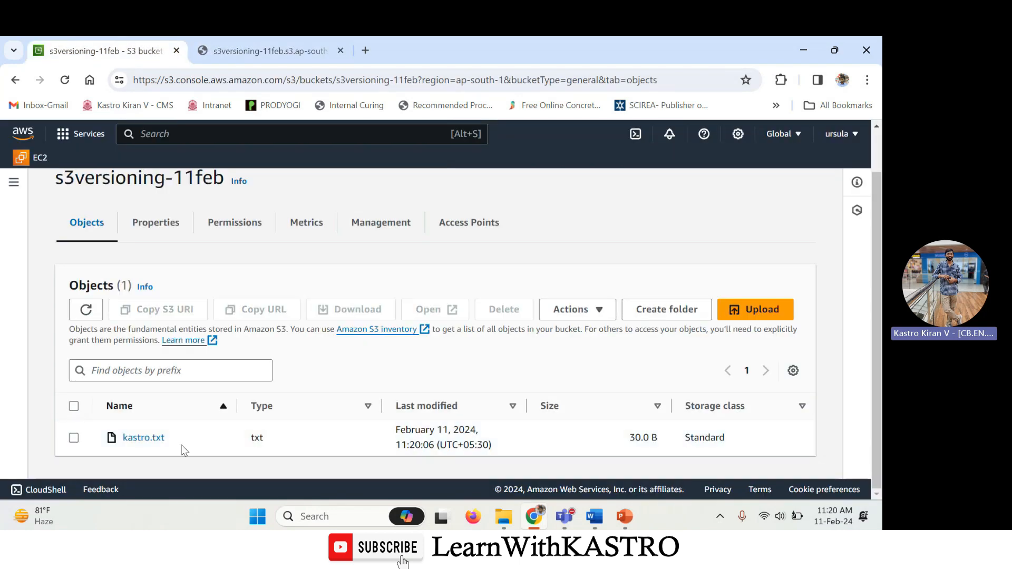
Step: Examine the kastro.txt entry in the bucket's object list and compare it with the content of the opened object
left_click_drag(174, 448, 121, 442)
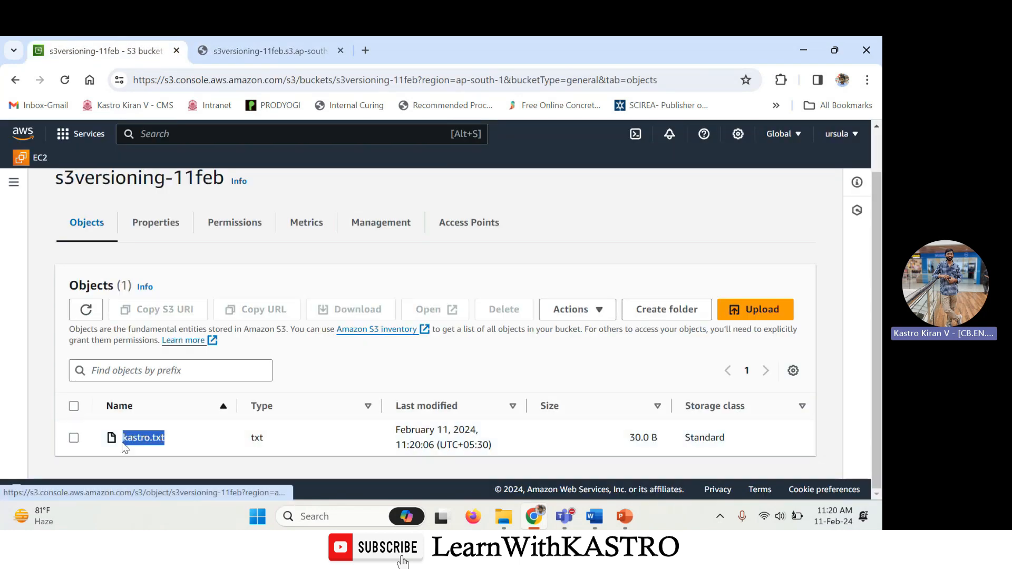
left_click(278, 51)
left_click_drag(18, 167, 462, 166)
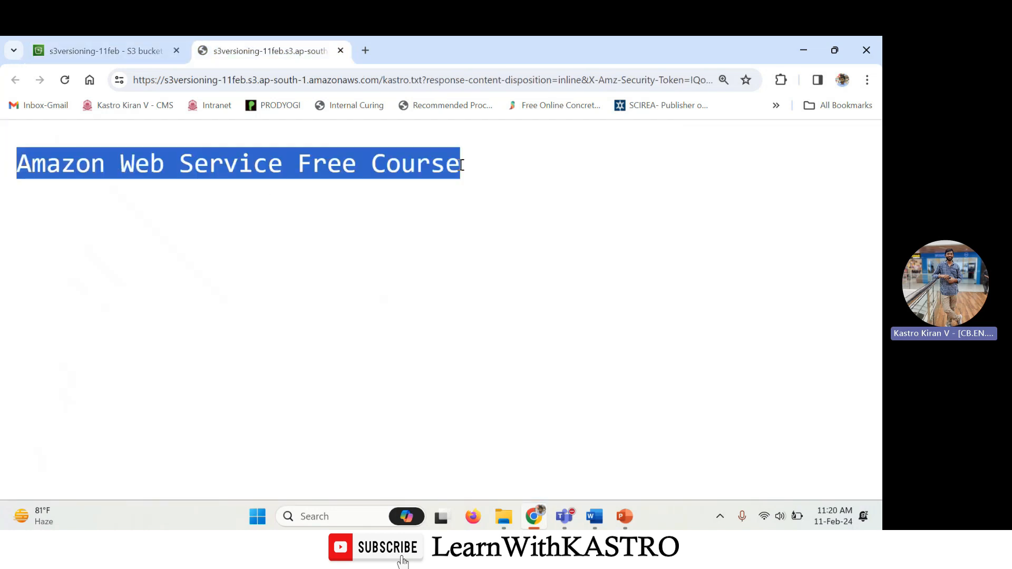
left_click(439, 246)
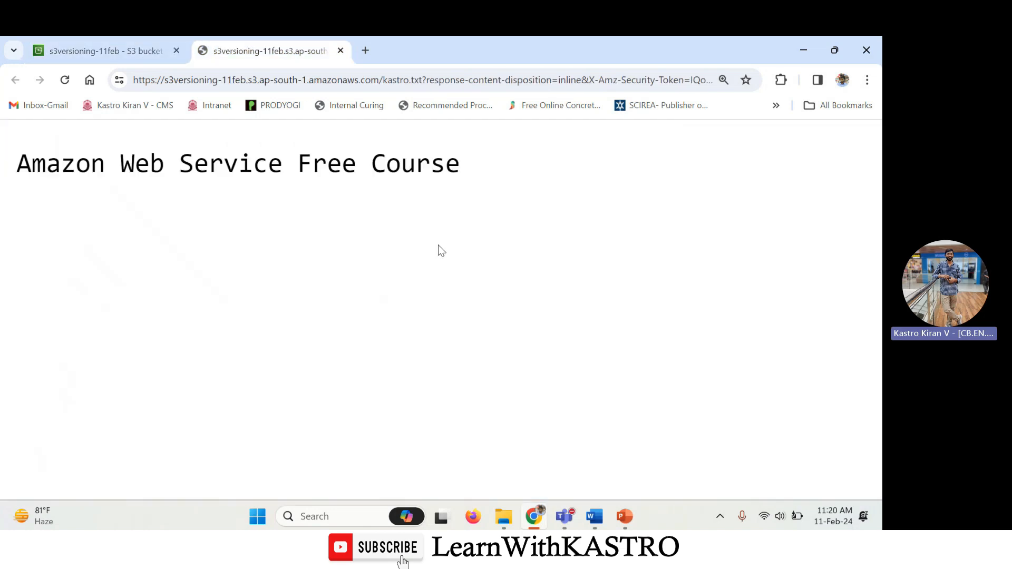
left_click(111, 53)
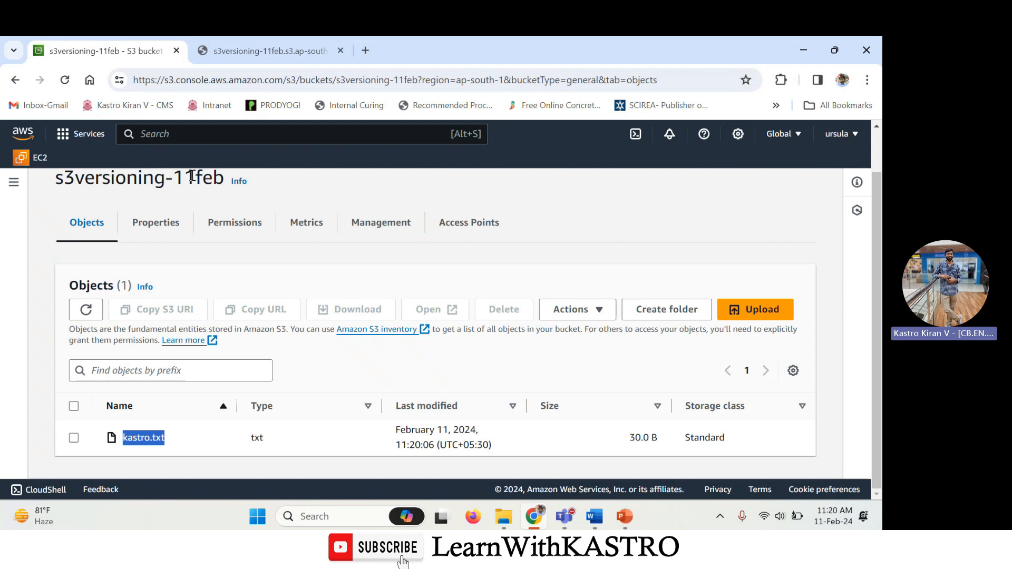
left_click(190, 437)
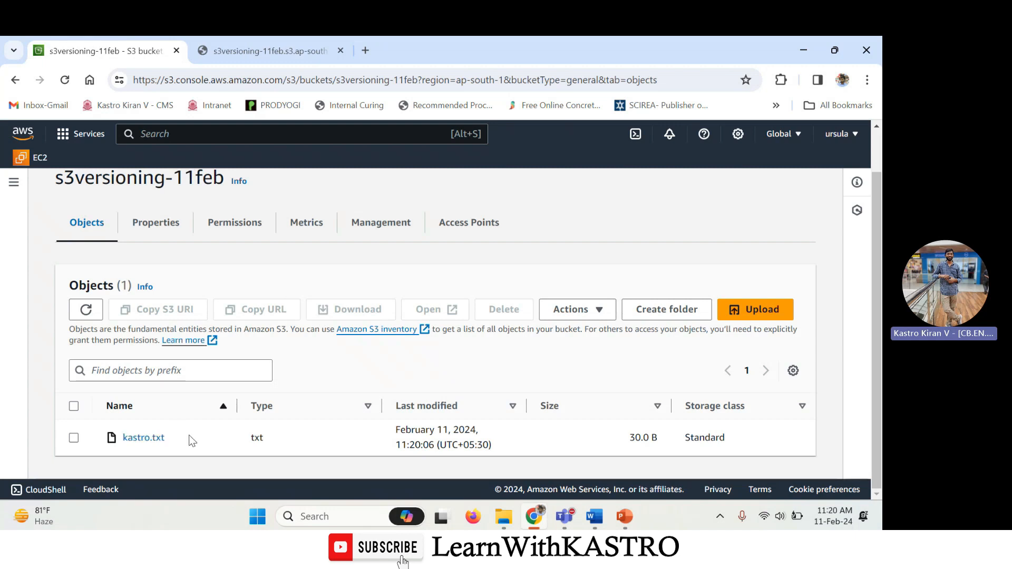
left_click_drag(181, 438, 123, 444)
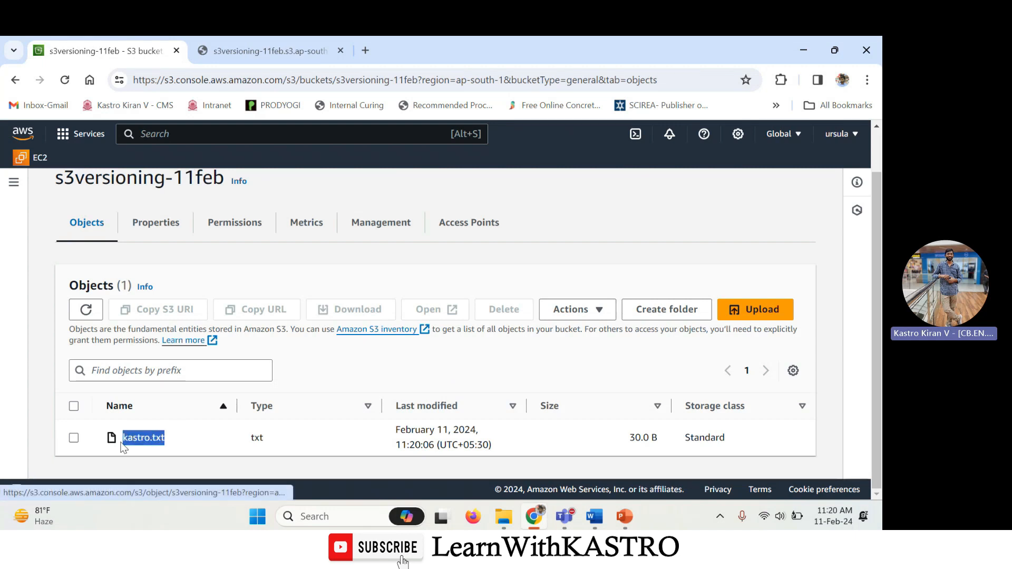
left_click(182, 439)
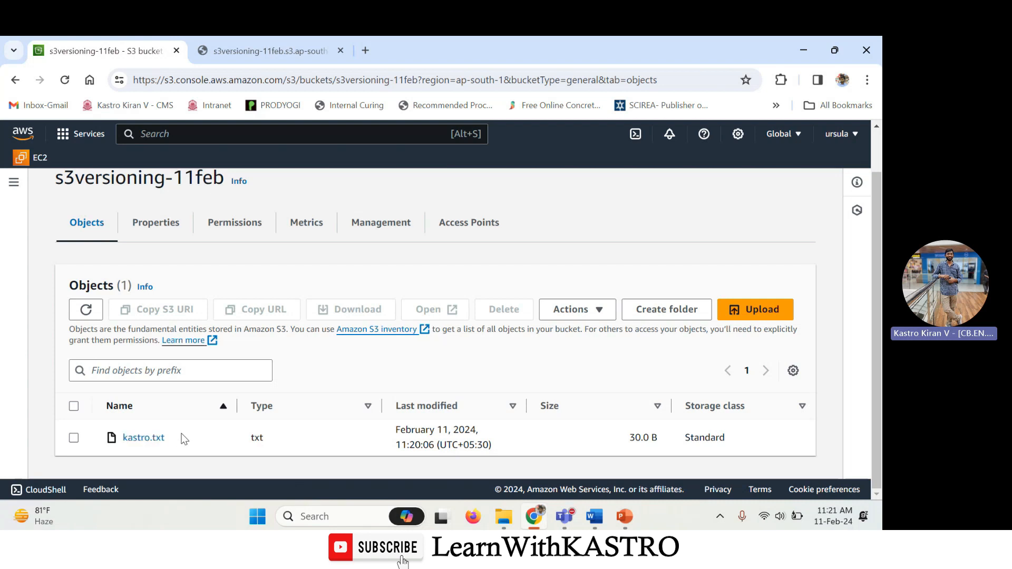
left_click_drag(176, 445, 125, 443)
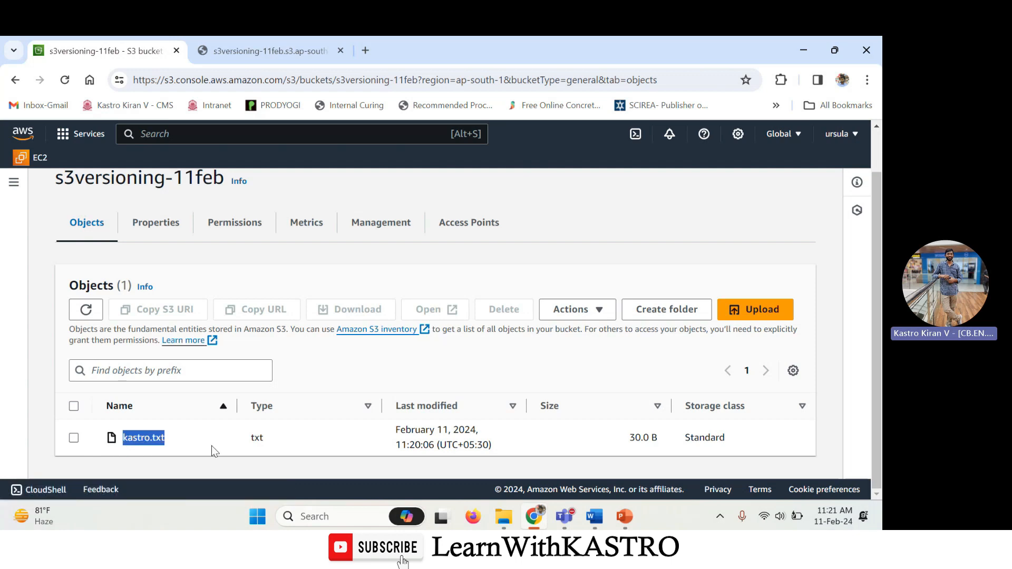
Step: Open kastro.txt from the desktop in Notepad and delete all of its text
left_click(880, 521)
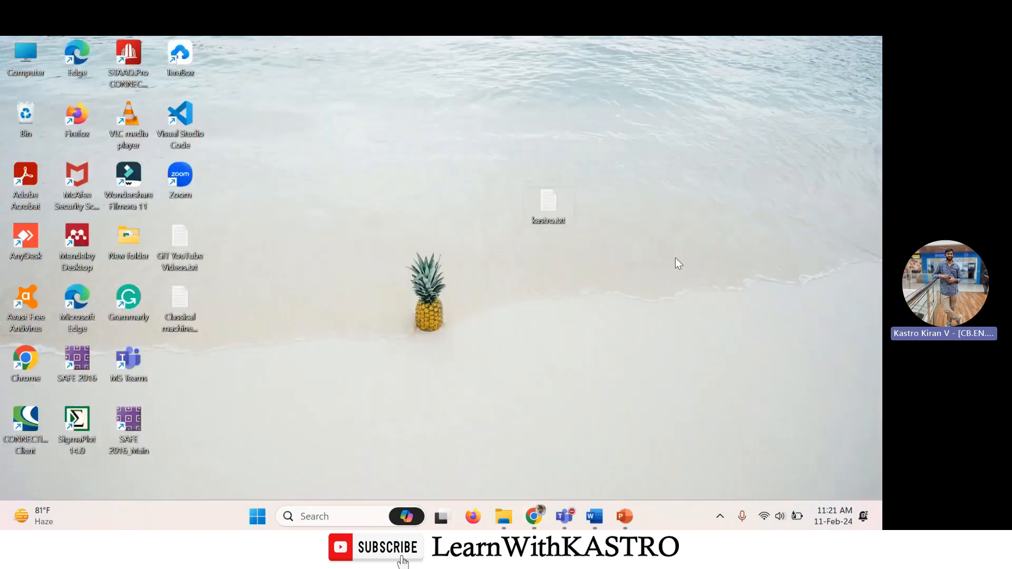
double_click(557, 218)
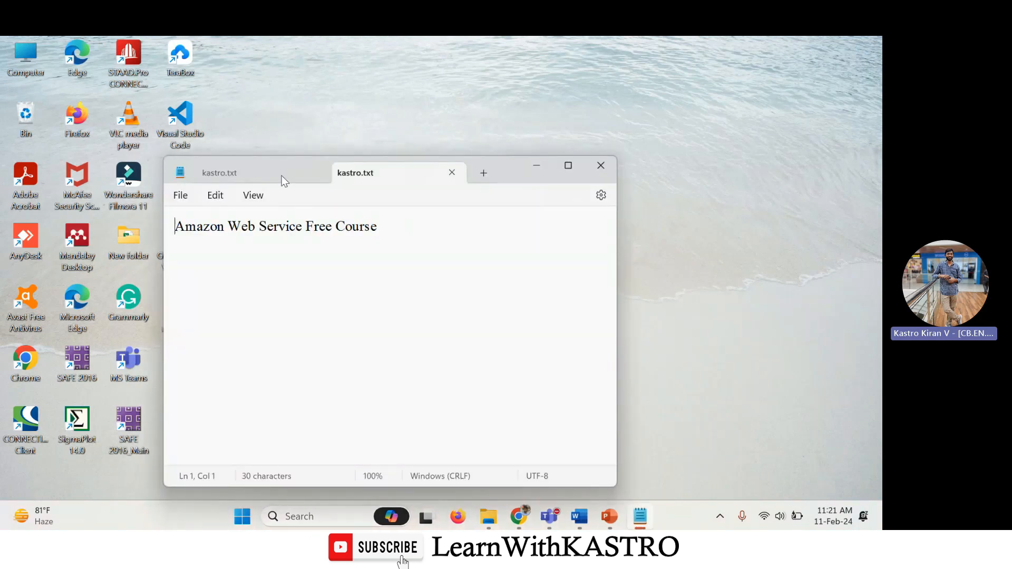
left_click(317, 172)
left_click_drag(399, 224, 174, 228)
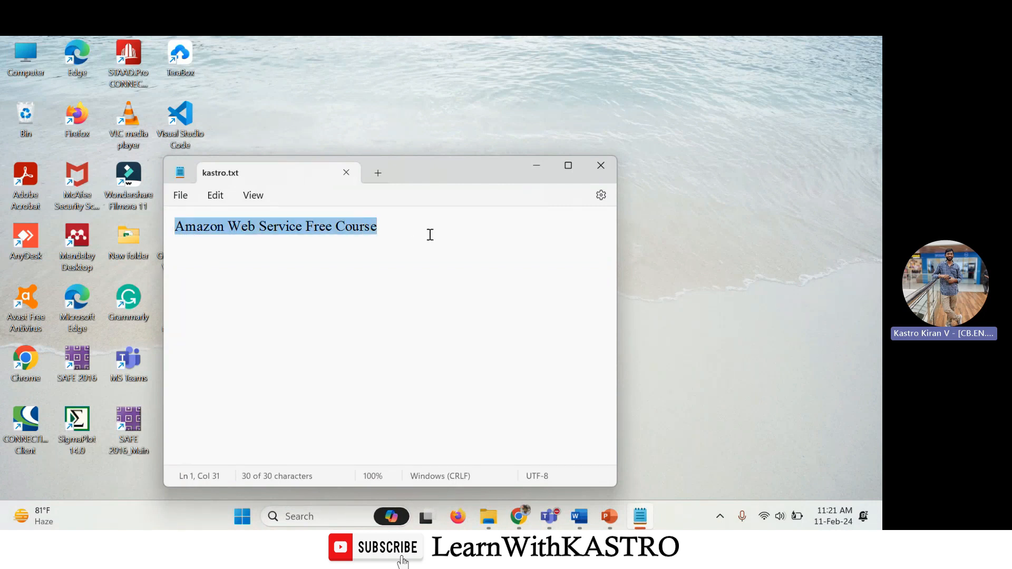
left_click_drag(394, 232, 129, 227)
key("Delete")
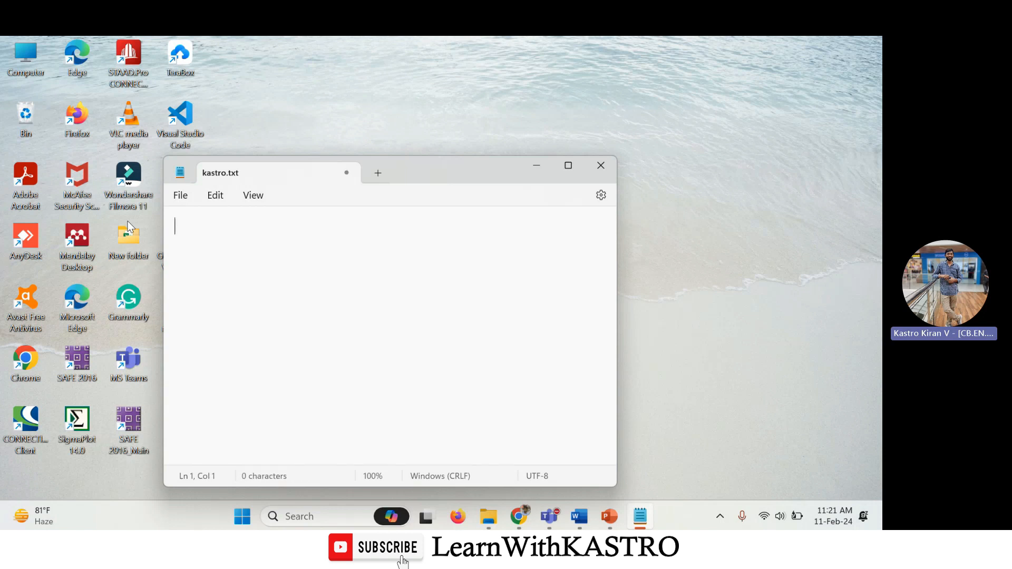
Step: Write "This Course is available in YouTube @ Learn With KASTRO" as the content of kastro.txt
type("This Course is available ")
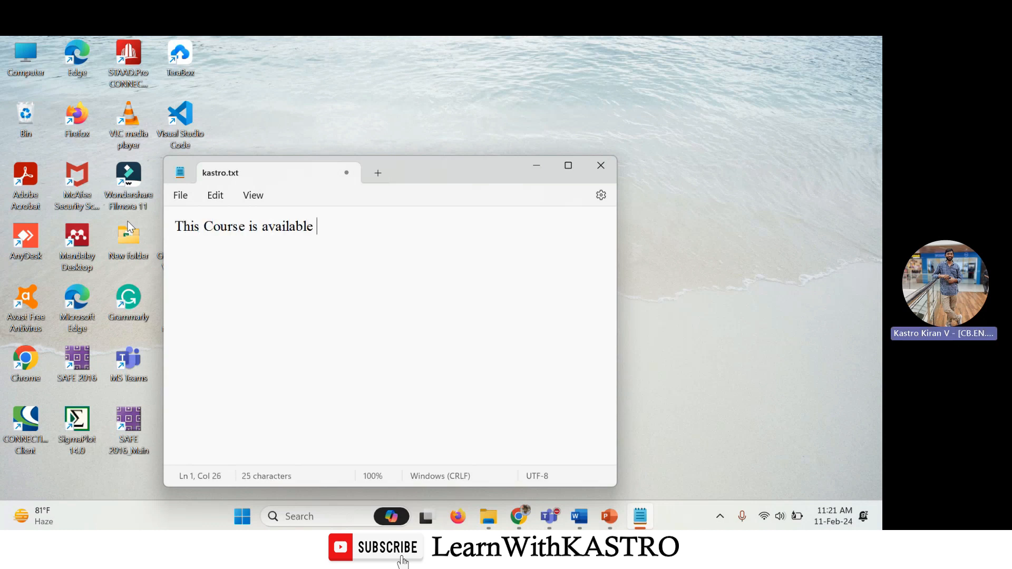
type("in YouTube @ Lews")
key("BackSpace")
key("BackSpace")
type("arn")
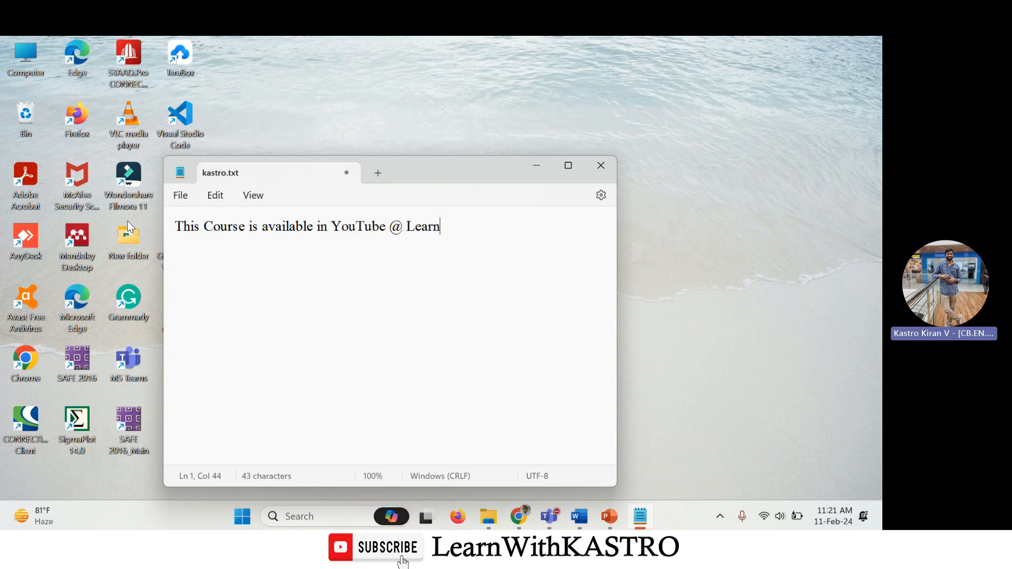
type(" With KASTRO")
Step: Change "in" to "on" before YouTube in kastro.txt, save the file and close Notepad
left_click(244, 243)
left_click_drag(178, 227, 555, 238)
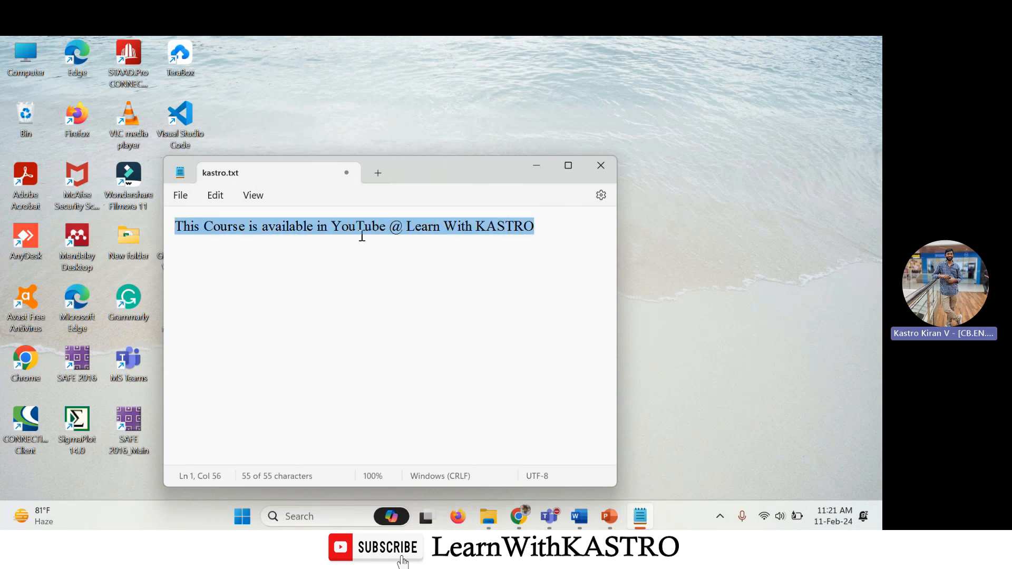
left_click(321, 234)
key("BackSpace")
key("BackSpace")
type("on")
key("ctrl+a")
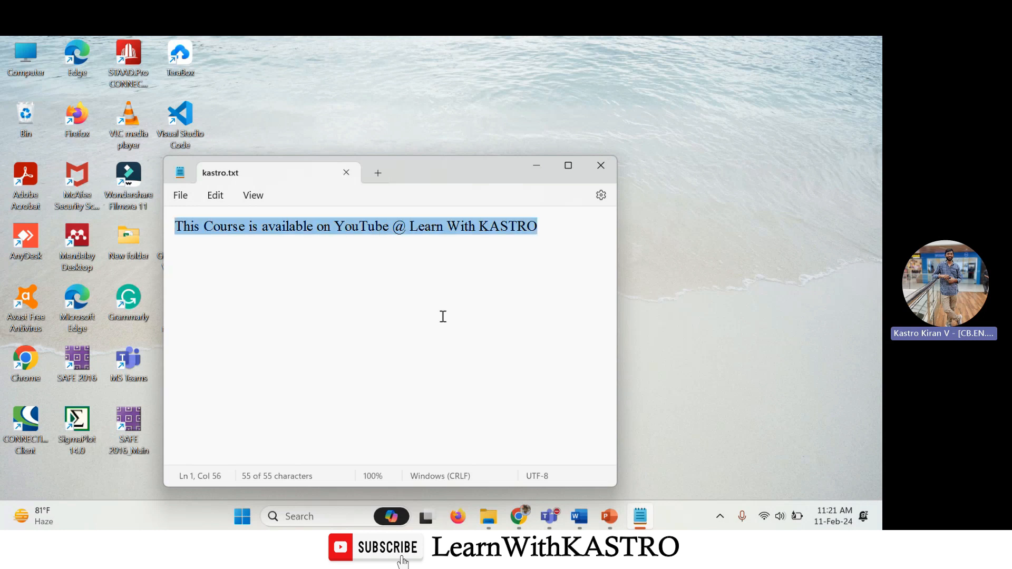
left_click(600, 166)
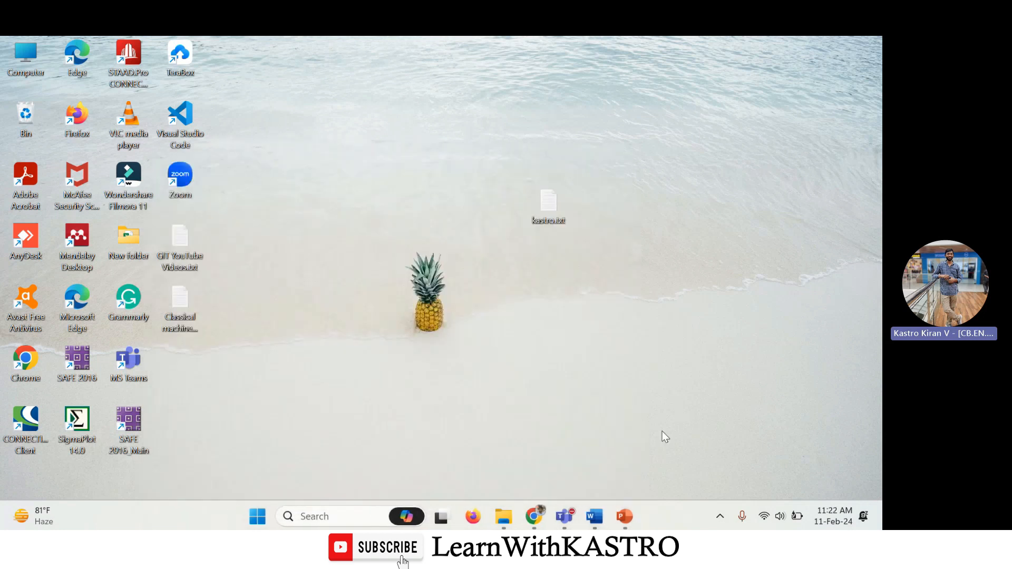
Step: Switch to the Word document and add table row 2 with the upload details "2nd time uploaded"
left_click(599, 514)
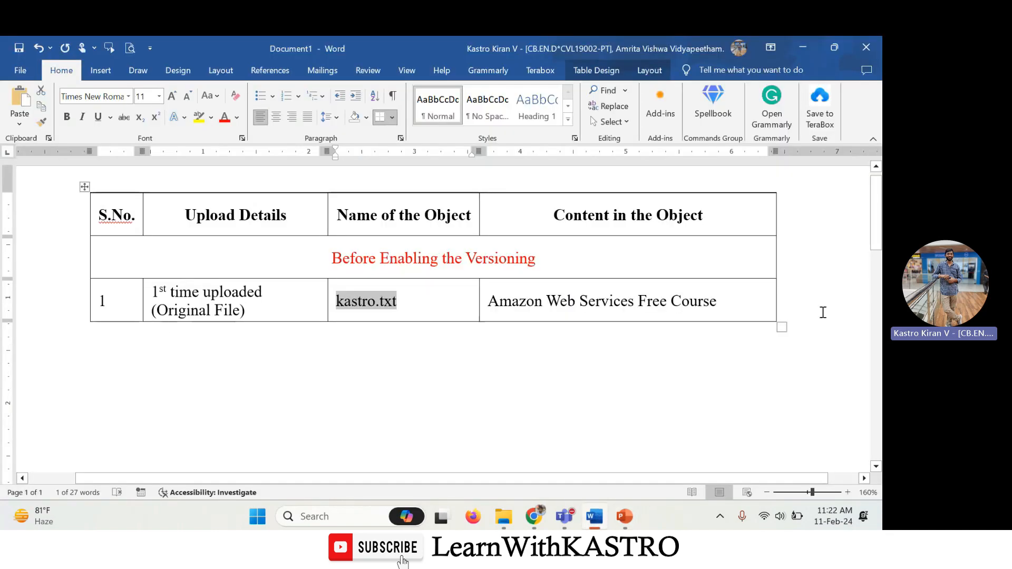
left_click(754, 309)
key("Tab")
type("2")
left_click(214, 343)
type("2")
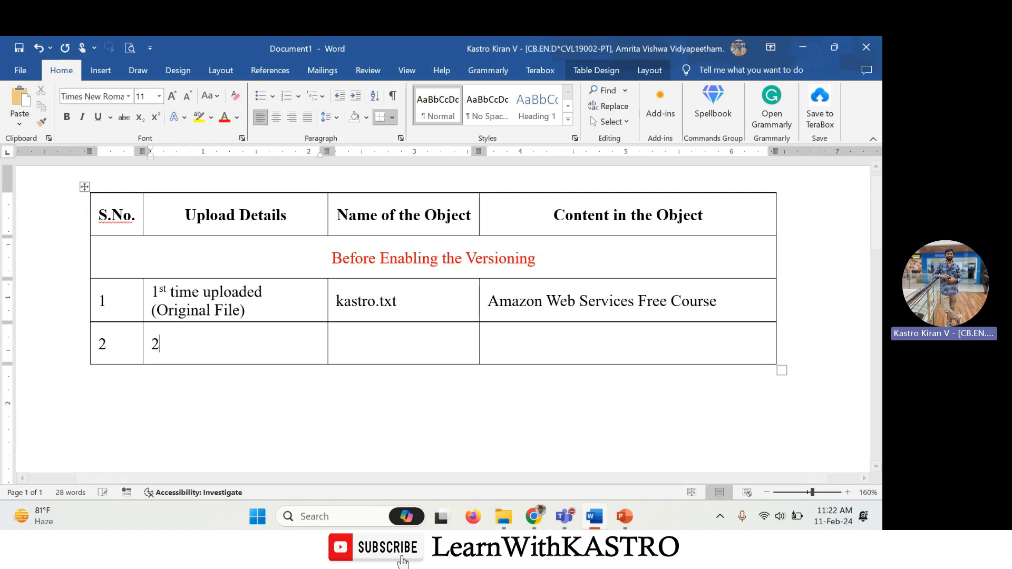
type("nd time uploaded")
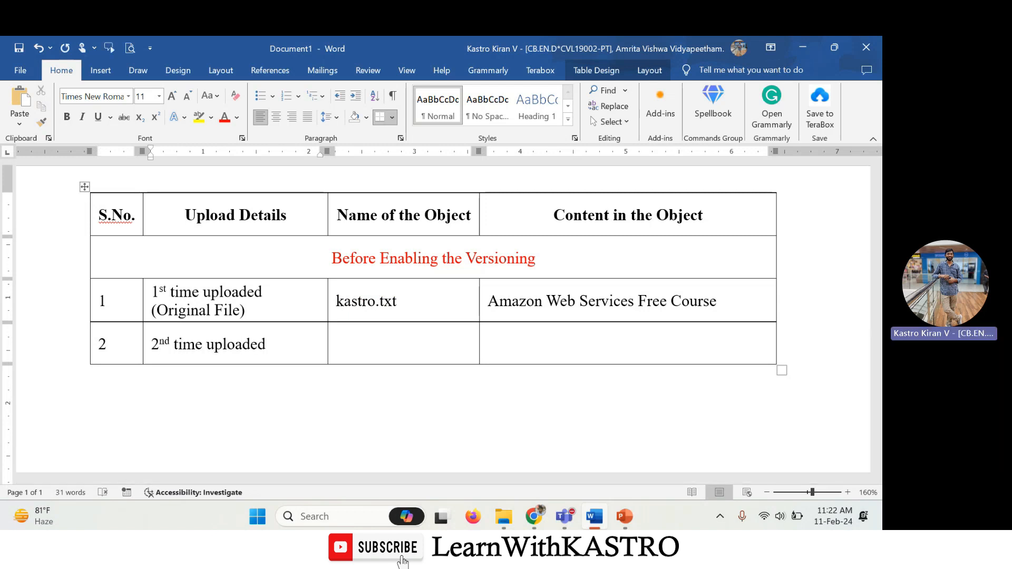
Step: Fill row 2 with object name kastro.txt and content "This Course is available on YouTube @ Learn With KASTRO"
key("Tab")
type("kastro.txt")
key("Delete")
type("k")
key("Tab")
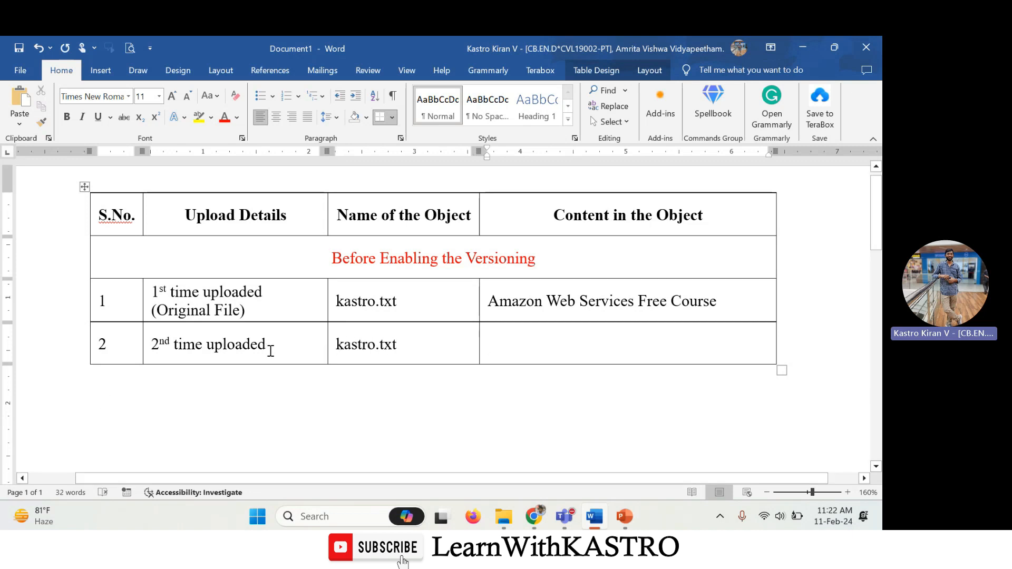
left_click_drag(269, 345, 151, 346)
left_click(541, 346)
type("This Course is available on YouTube @ Learn With KASTRO")
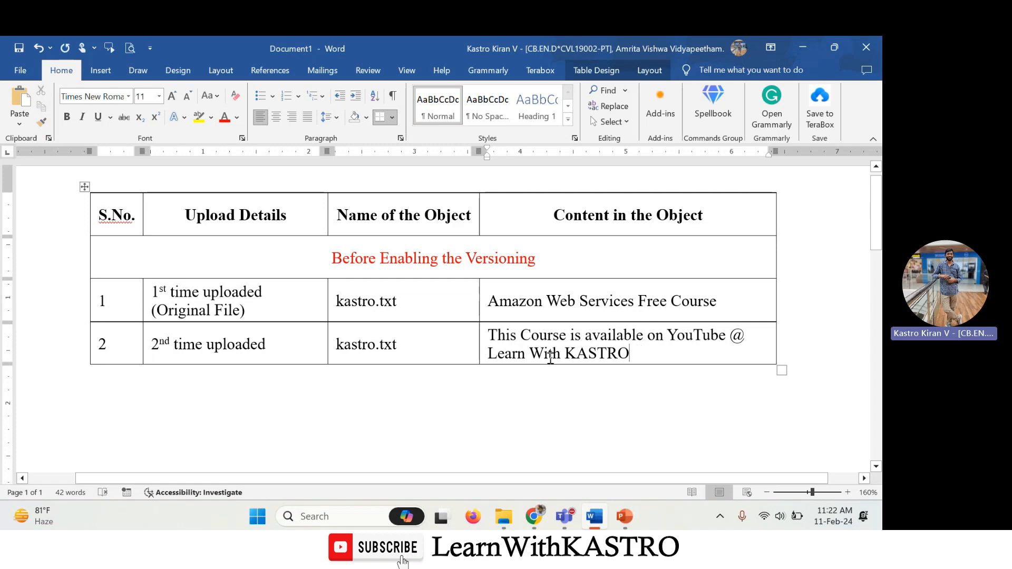
Step: Reopen kastro.txt from the desktop, check its saved text and close Notepad
left_click(881, 518)
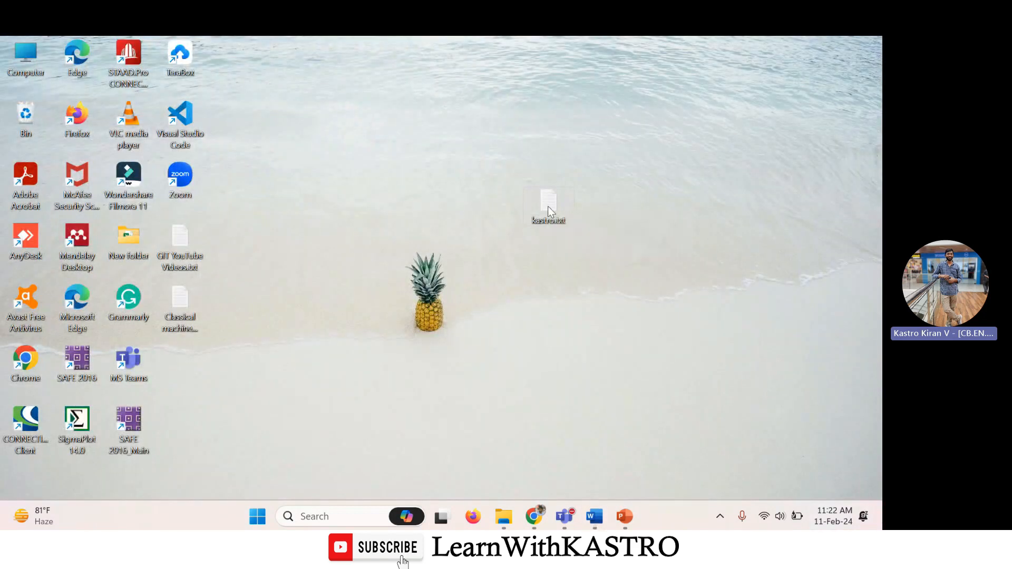
double_click(548, 207)
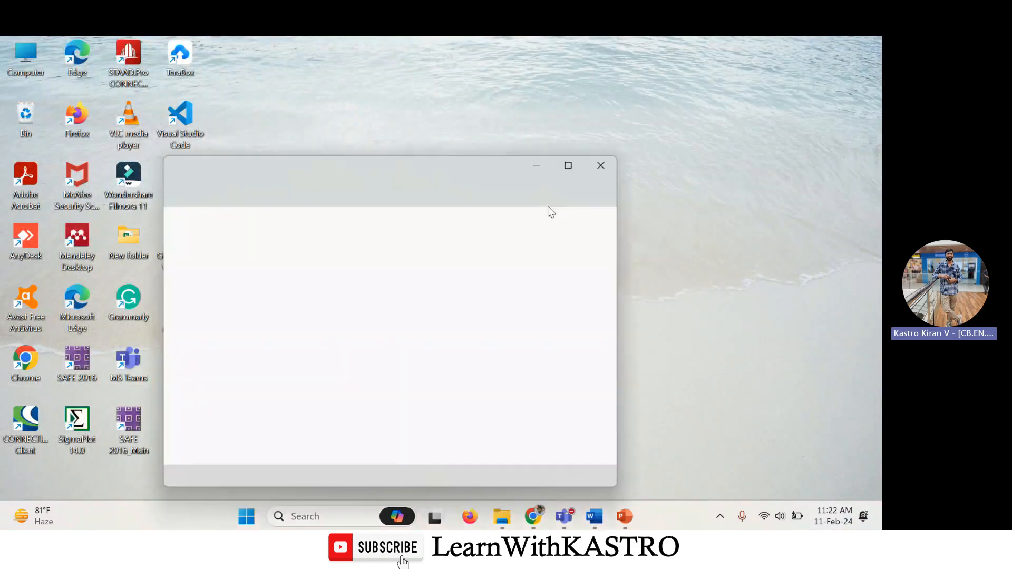
left_click_drag(176, 226, 545, 245)
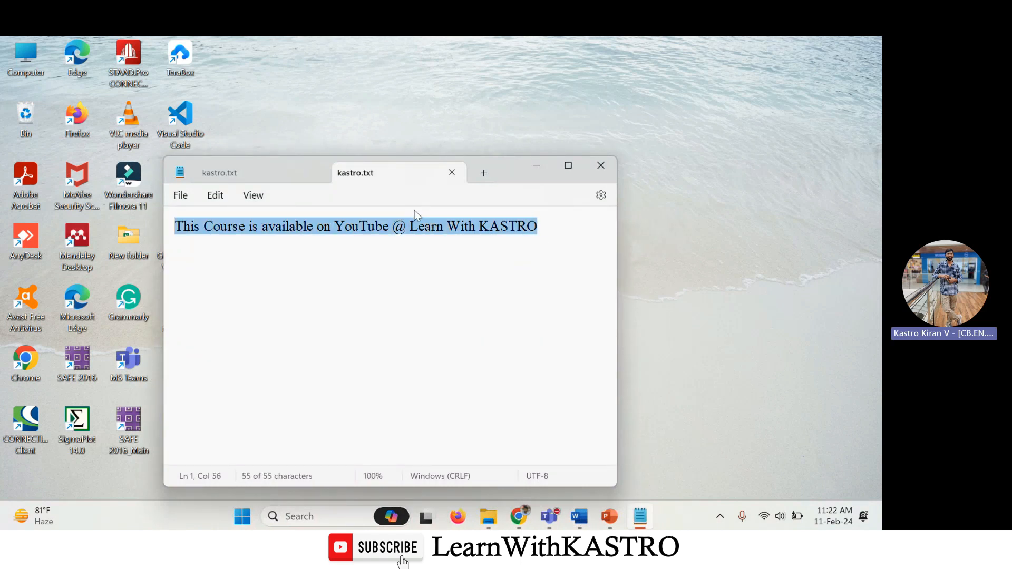
left_click(452, 172)
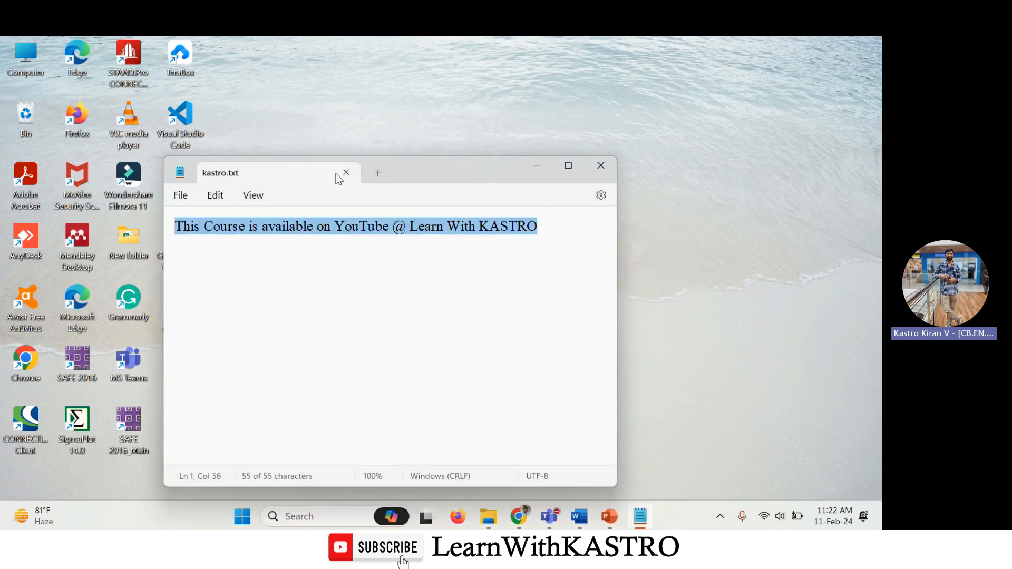
left_click(344, 173)
Step: Switch to Chrome, check the content of the first uploaded kastro.txt, and return to the bucket's object list
left_click(529, 516)
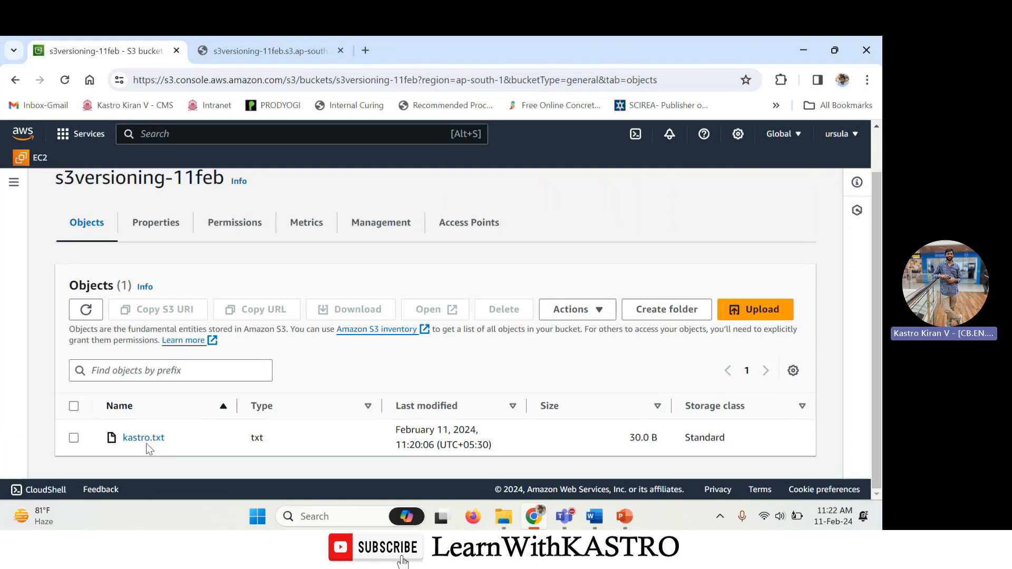
left_click(265, 48)
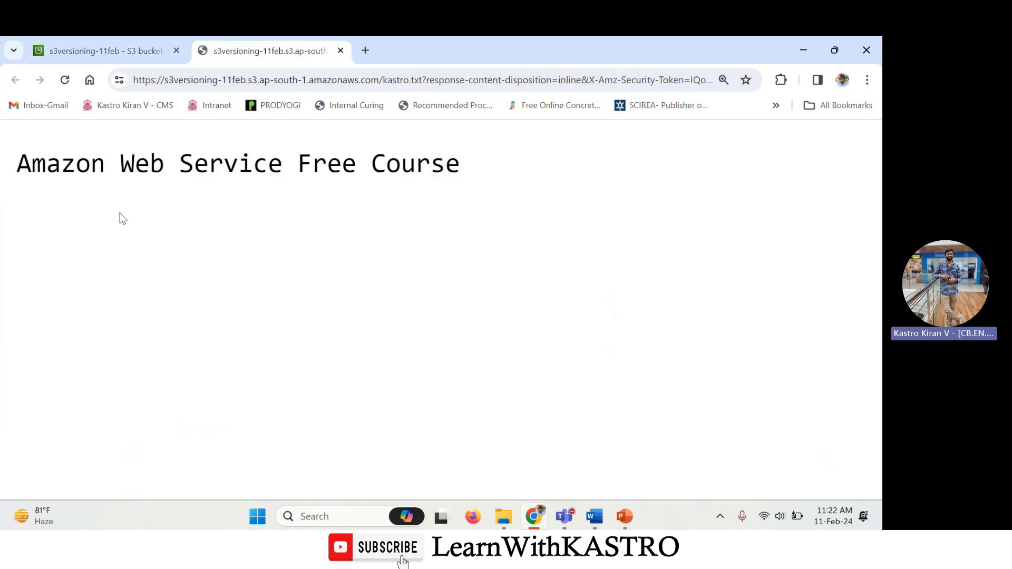
left_click_drag(19, 162, 644, 177)
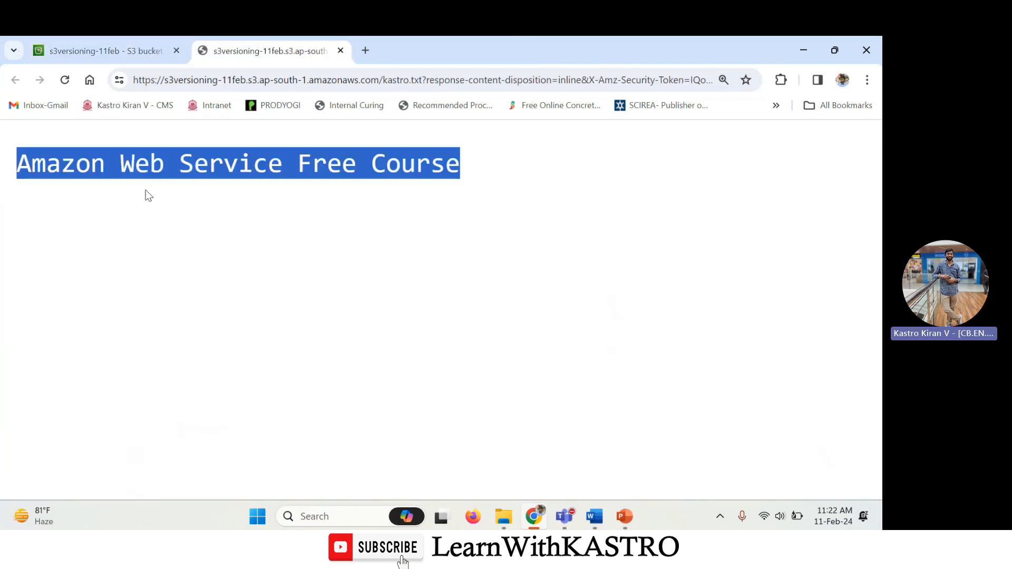
left_click(372, 198)
left_click(91, 51)
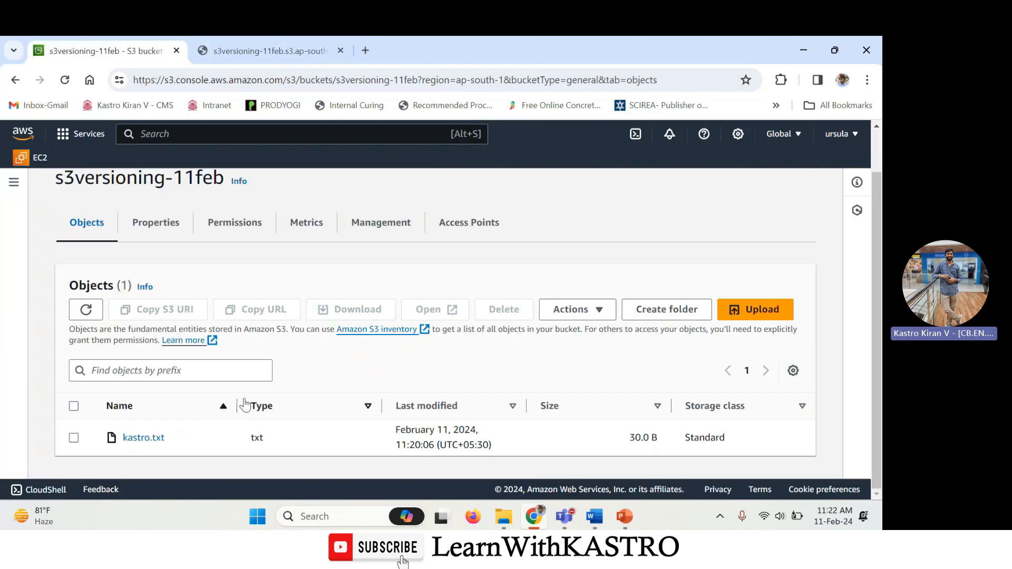
Step: Start a new upload to the s3versioning-11feb bucket and select kastro.txt on the Desktop as the file to add
left_click(723, 316)
scroll(285, 380, "down", 3)
scroll(356, 345, "up", 1)
left_click(482, 235)
left_click(614, 271)
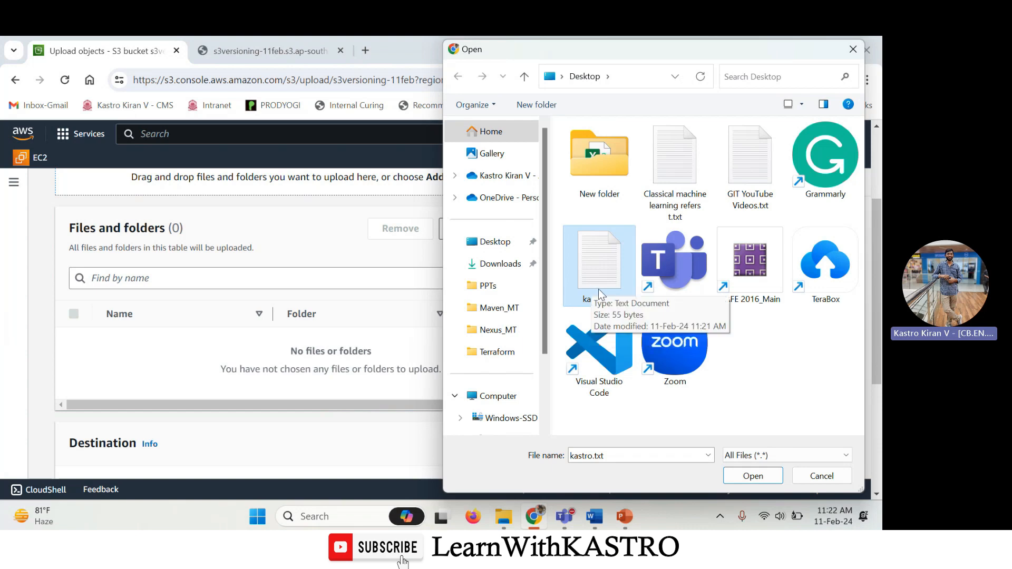
Step: Switch to the Word document, check row 2's object content, and return to the file selection in Chrome
left_click(595, 516)
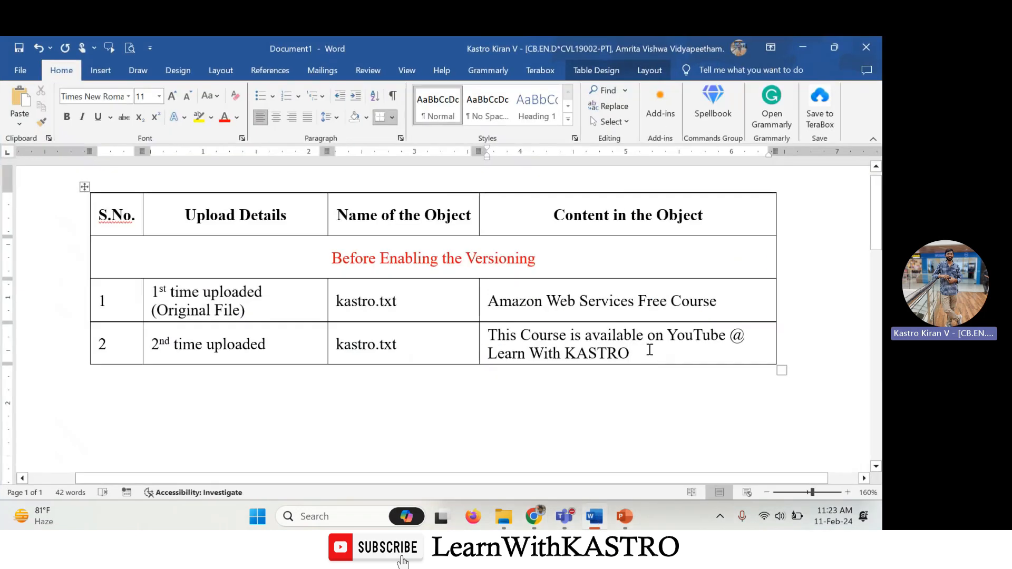
triple_click(650, 350)
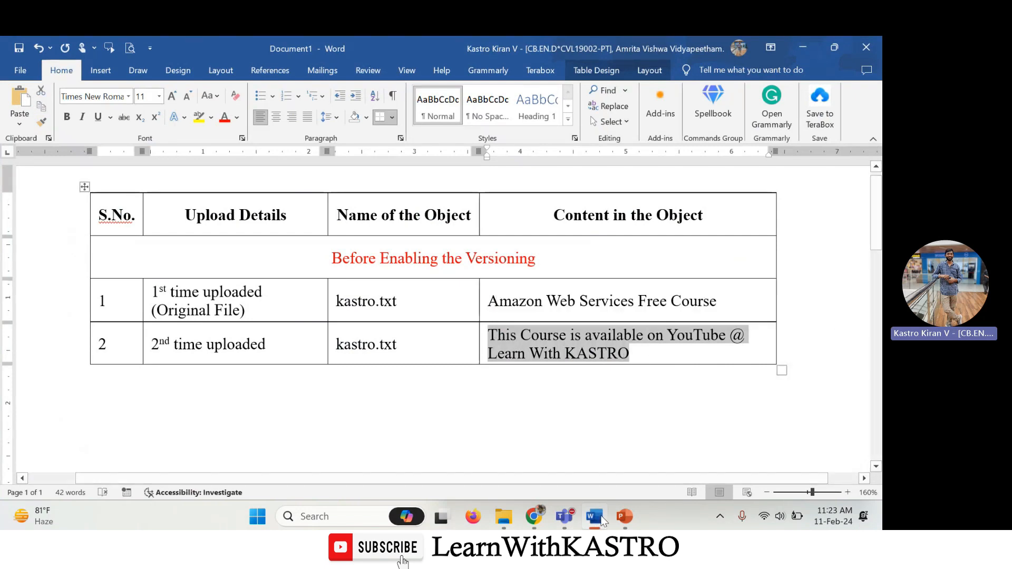
left_click(601, 519)
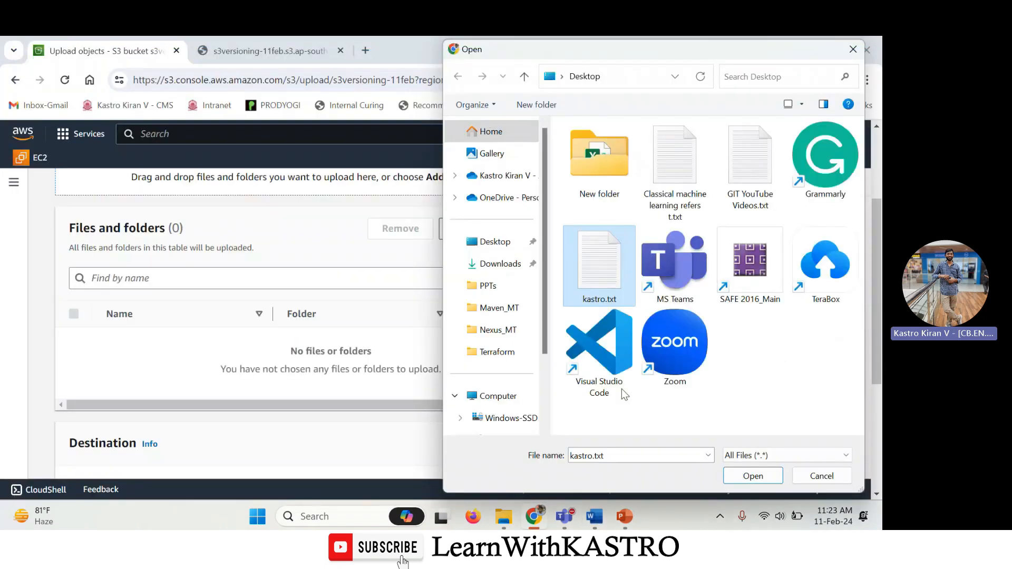
Step: Add the selected kastro.txt, upload it to the s3versioning-11feb bucket and close the upload status page
left_click(755, 476)
scroll(369, 416, "down", 4)
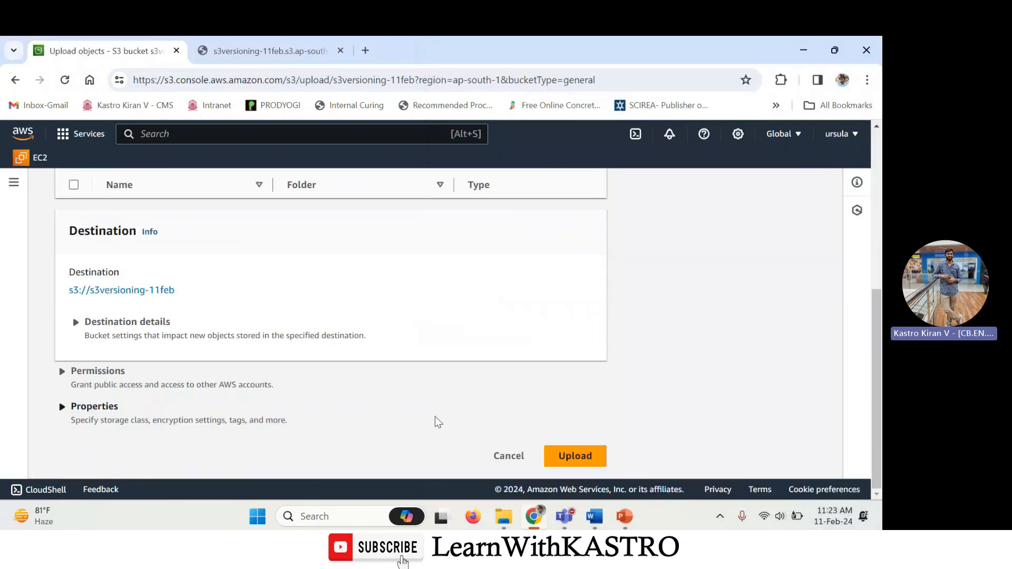
left_click(559, 458)
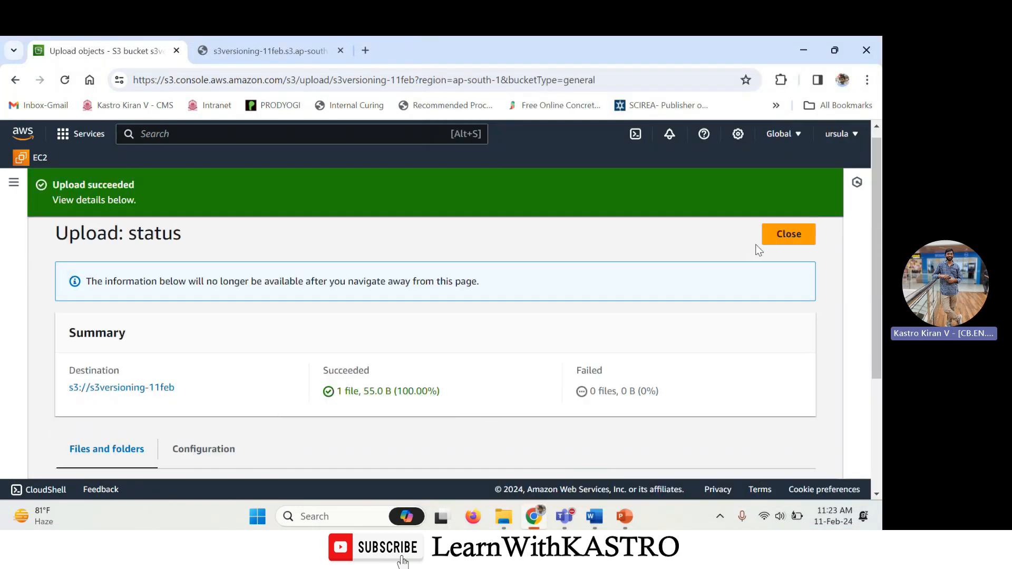
left_click(798, 250)
left_click(796, 250)
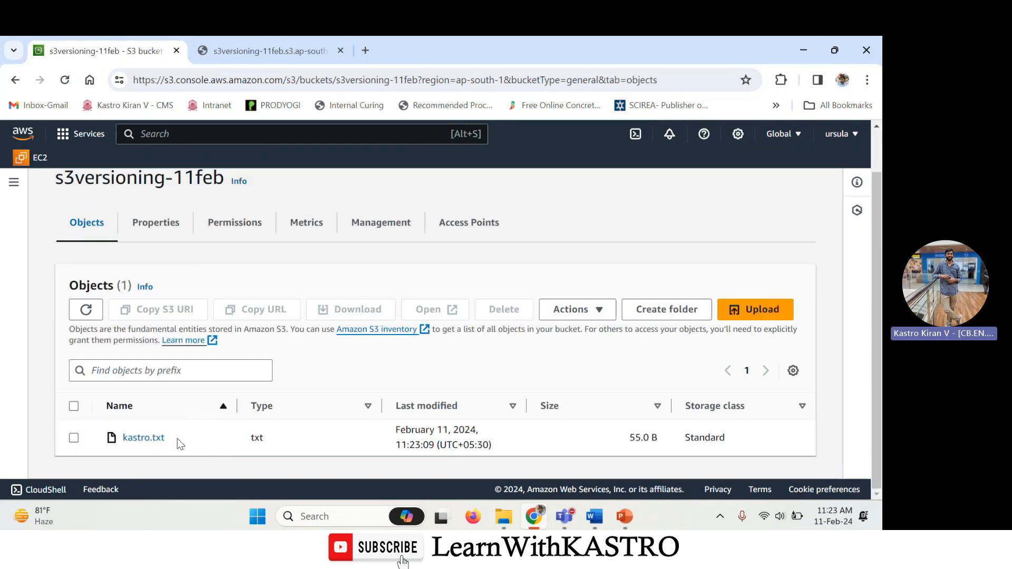
Step: Examine the last modified time and name of kastro.txt in the bucket's object list
left_click_drag(397, 430, 437, 448)
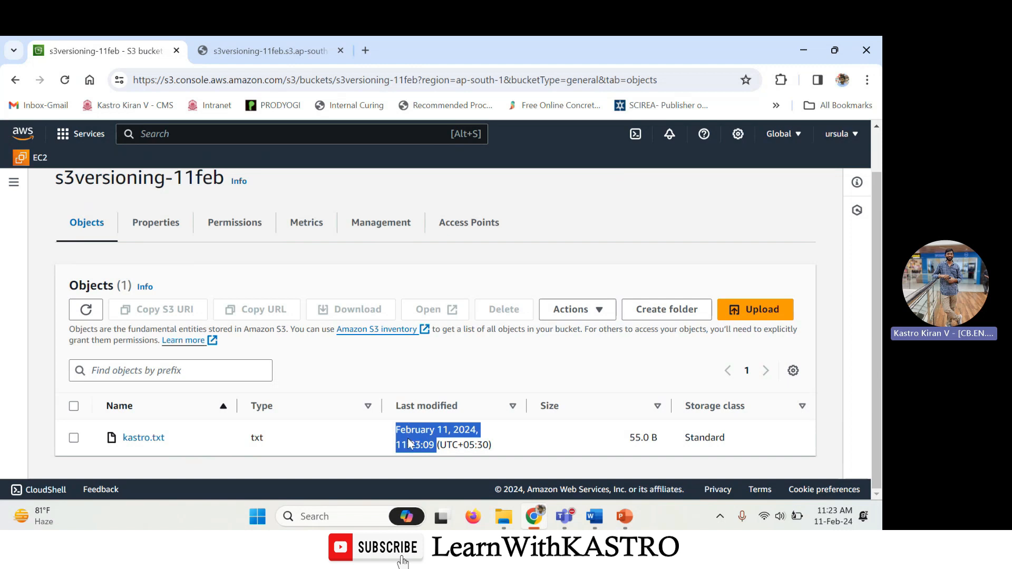
left_click_drag(174, 438, 125, 440)
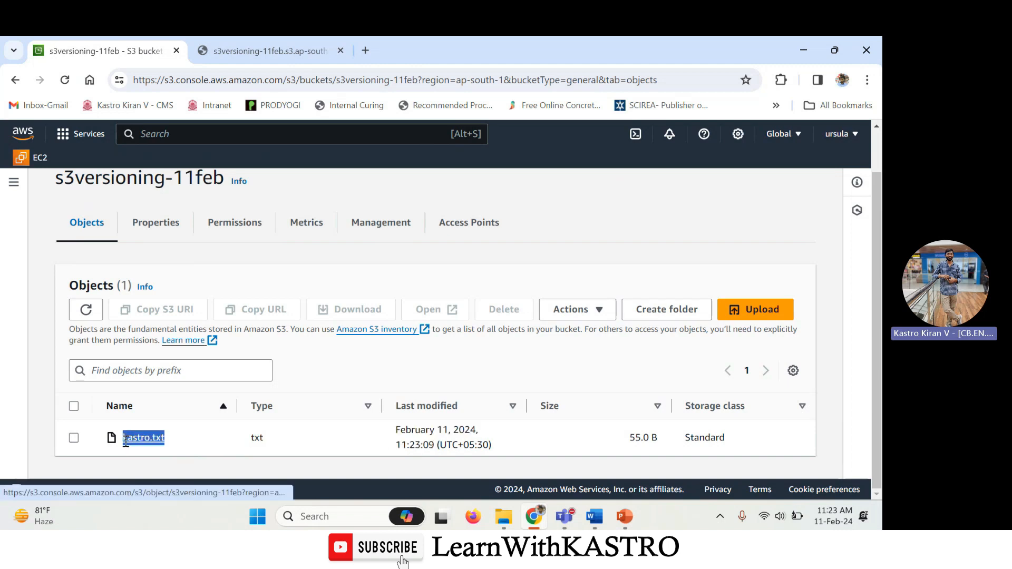
left_click(173, 464)
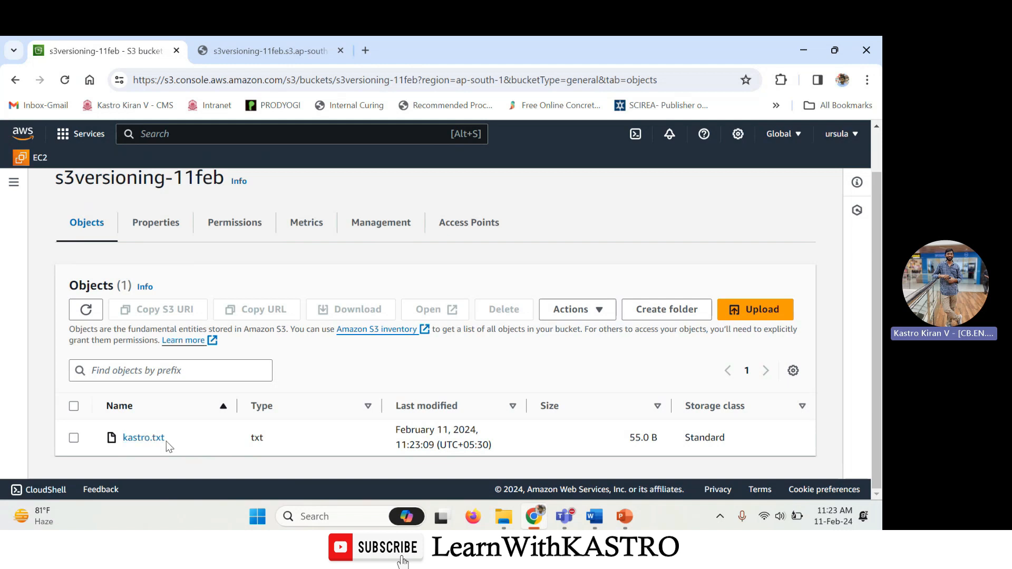
left_click_drag(169, 443, 124, 440)
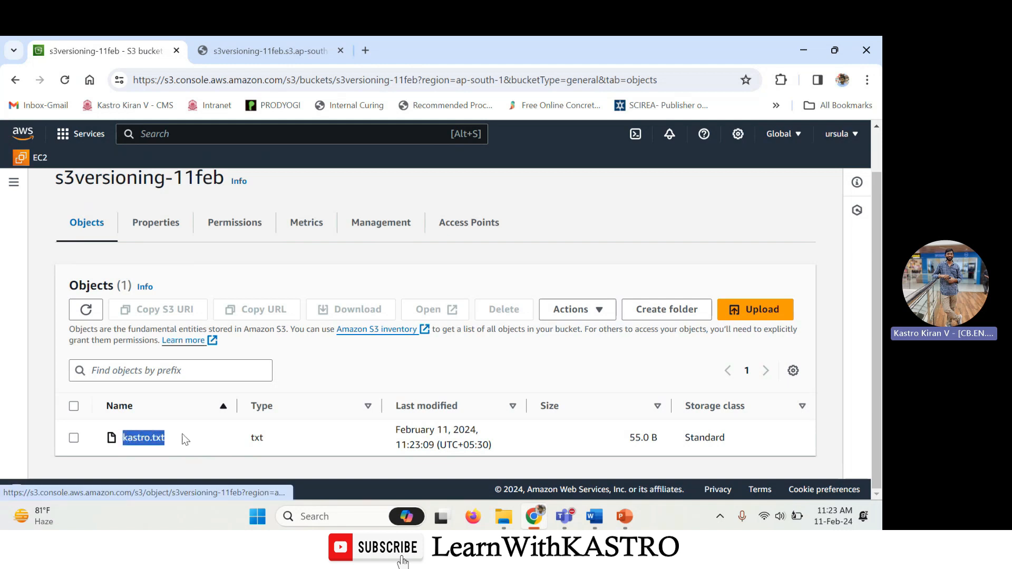
Step: Open the re-uploaded kastro.txt from the bucket, read its content and return to the object list
left_click(74, 438)
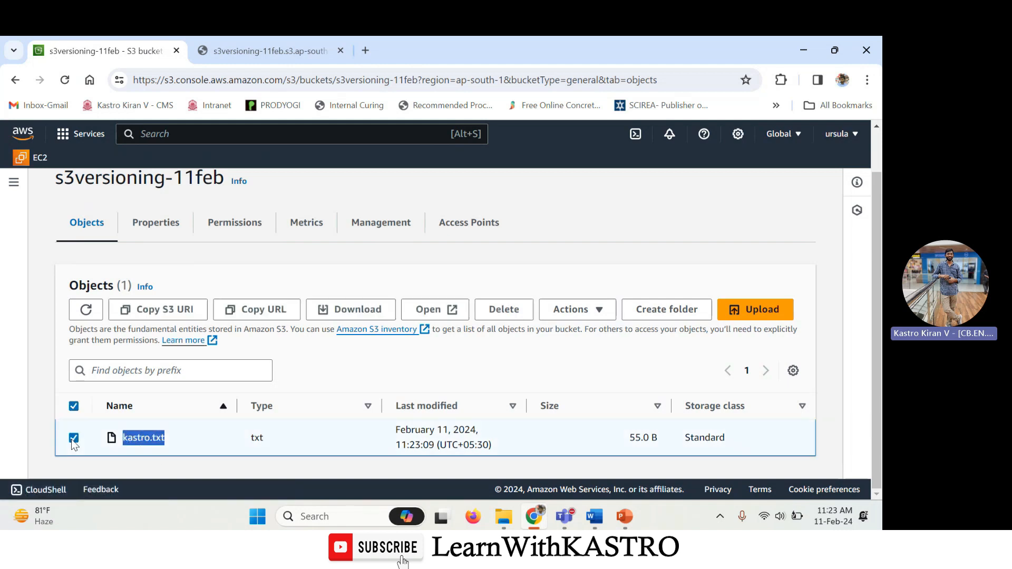
left_click(429, 317)
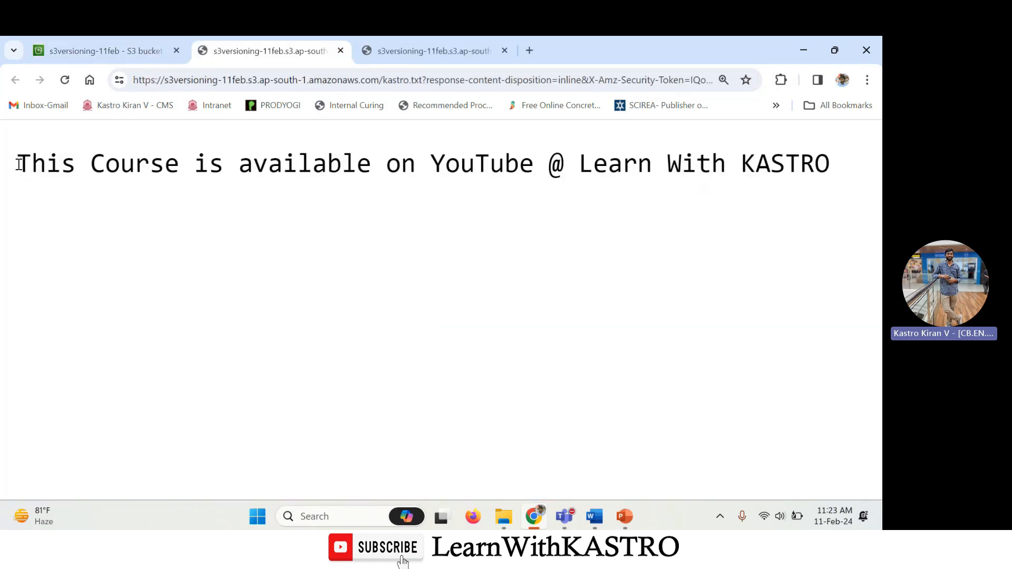
left_click_drag(19, 164, 849, 172)
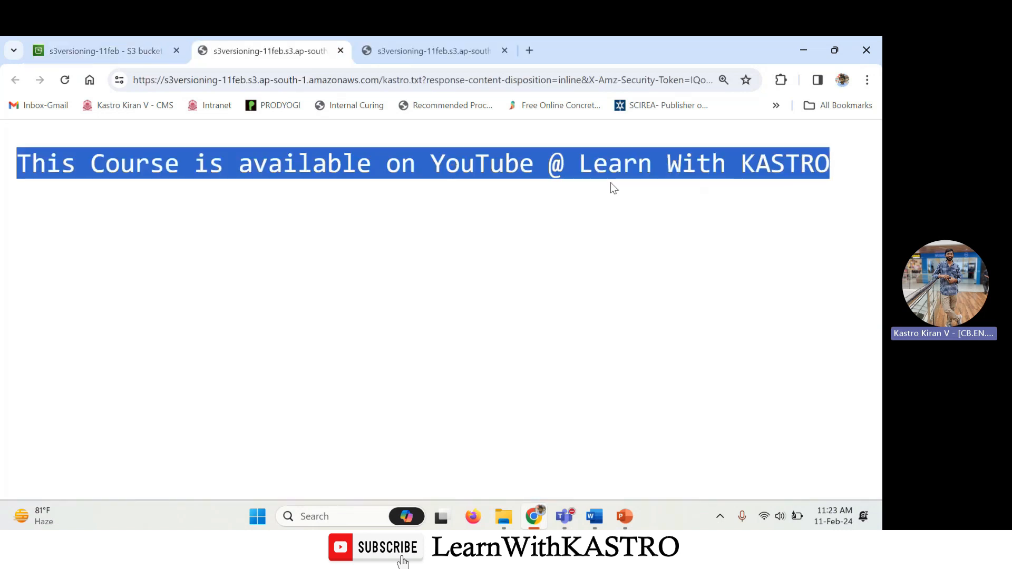
left_click(295, 208)
left_click(138, 59)
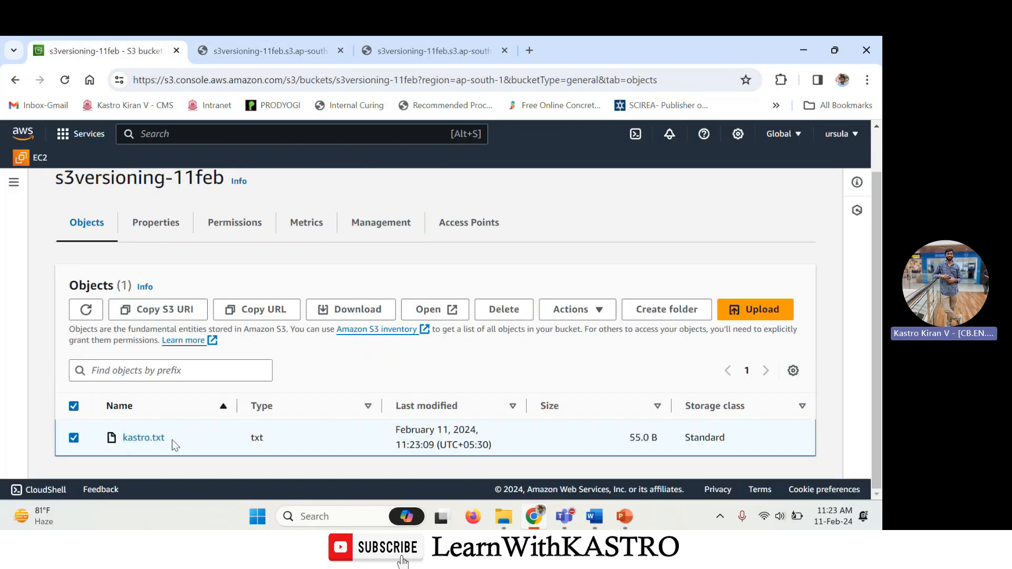
Step: Deselect kastro.txt in the object list and reread the content of the newly opened copy
left_click(74, 437)
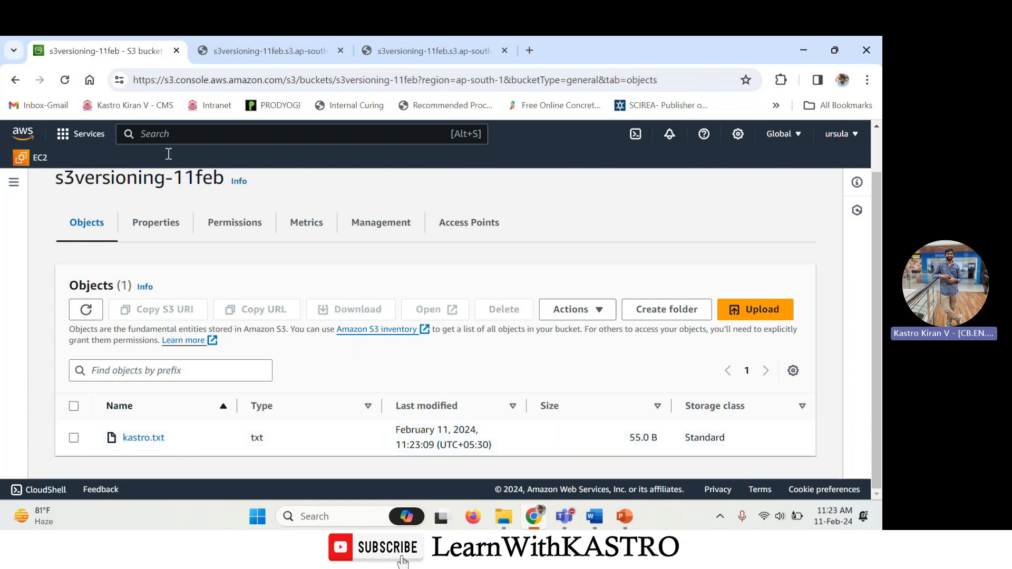
left_click(251, 55)
left_click_drag(18, 167, 836, 185)
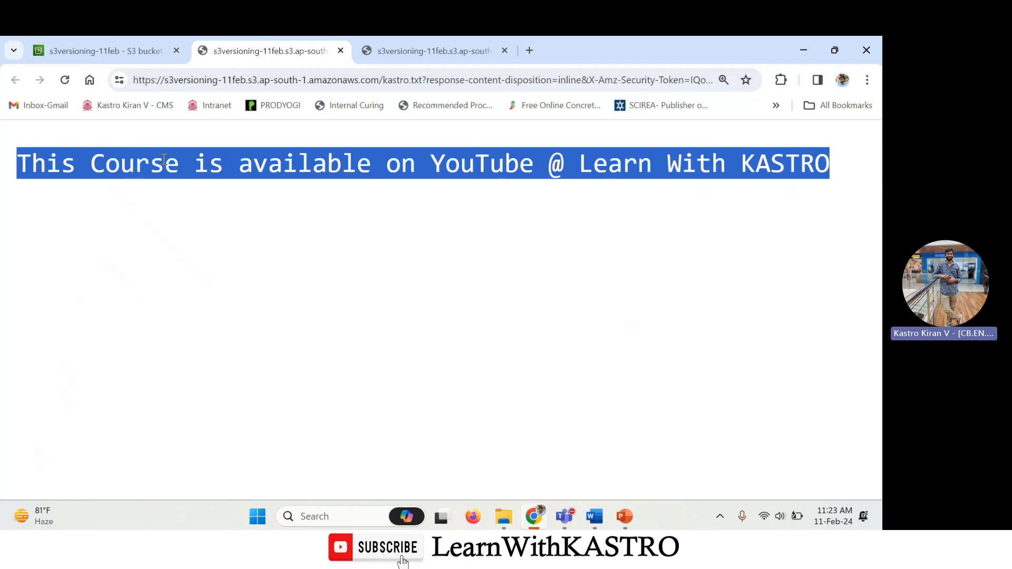
Step: Check the previously opened copy of the first kastro.txt upload, reload its page and read the content again
left_click(475, 51)
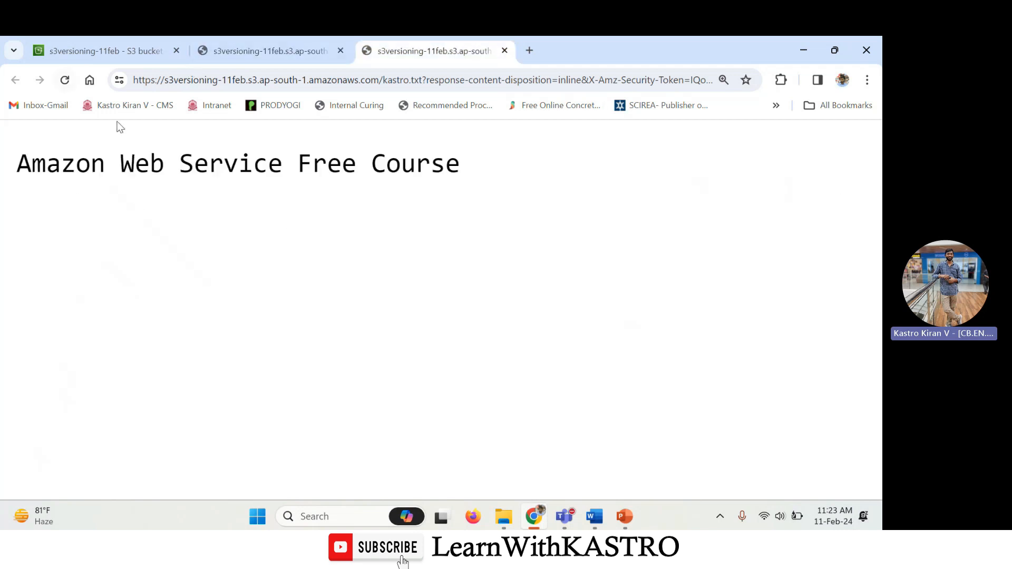
left_click_drag(19, 167, 496, 186)
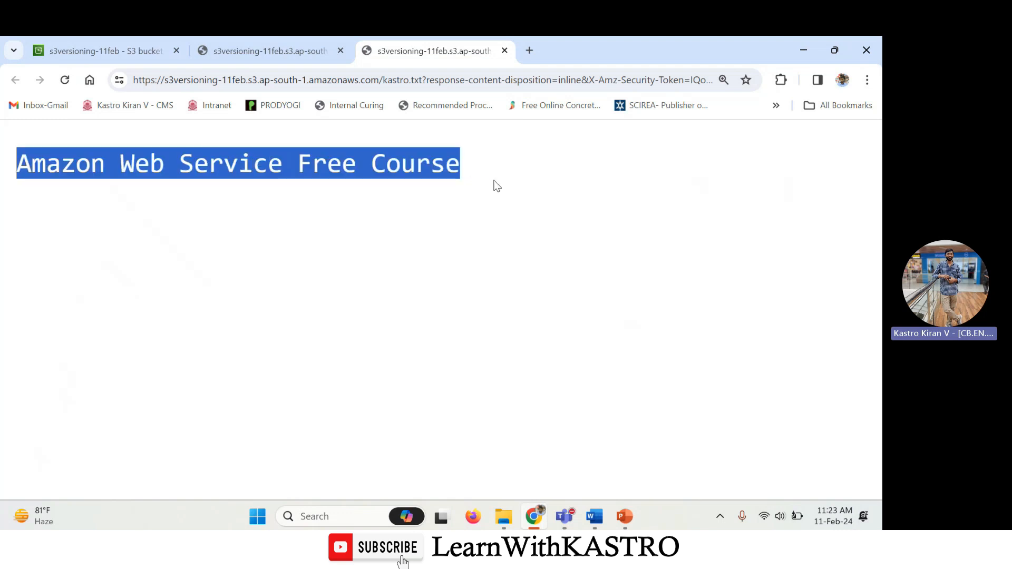
left_click(64, 80)
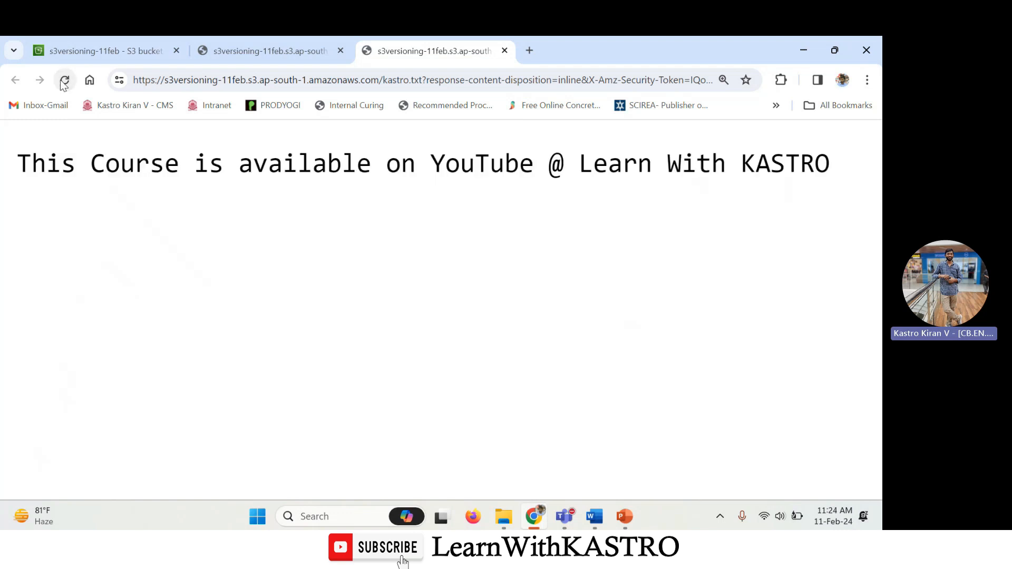
left_click_drag(18, 163, 859, 175)
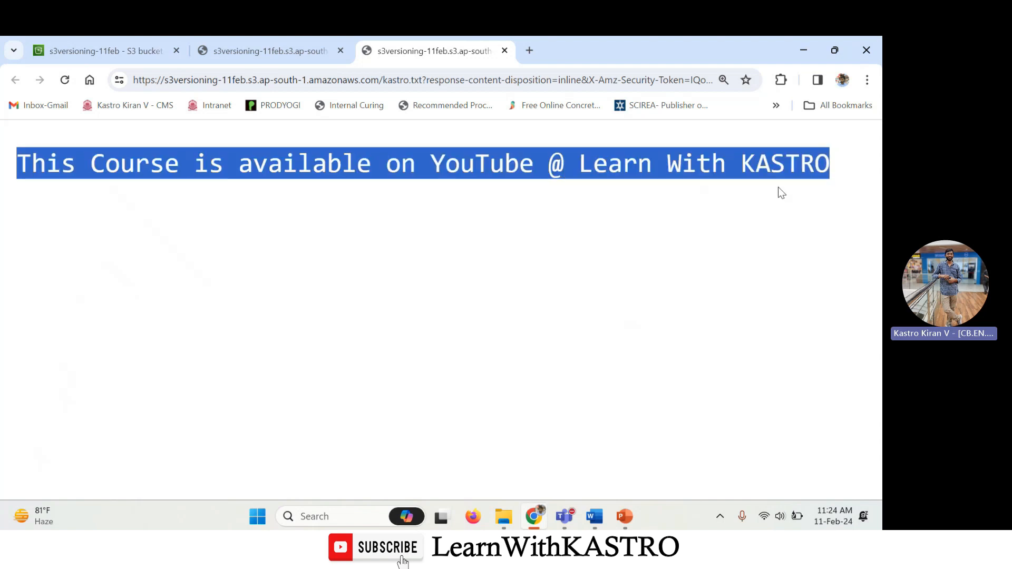
left_click(132, 197)
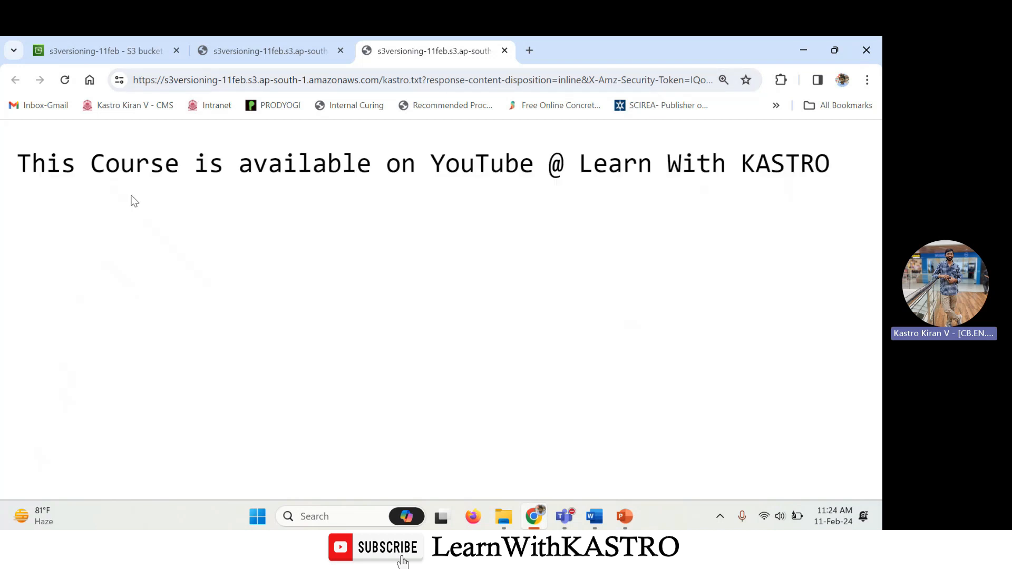
Step: Compare the kastro.txt entry in the bucket's object list with the content of its opened copy
left_click(97, 50)
left_click_drag(168, 440, 128, 442)
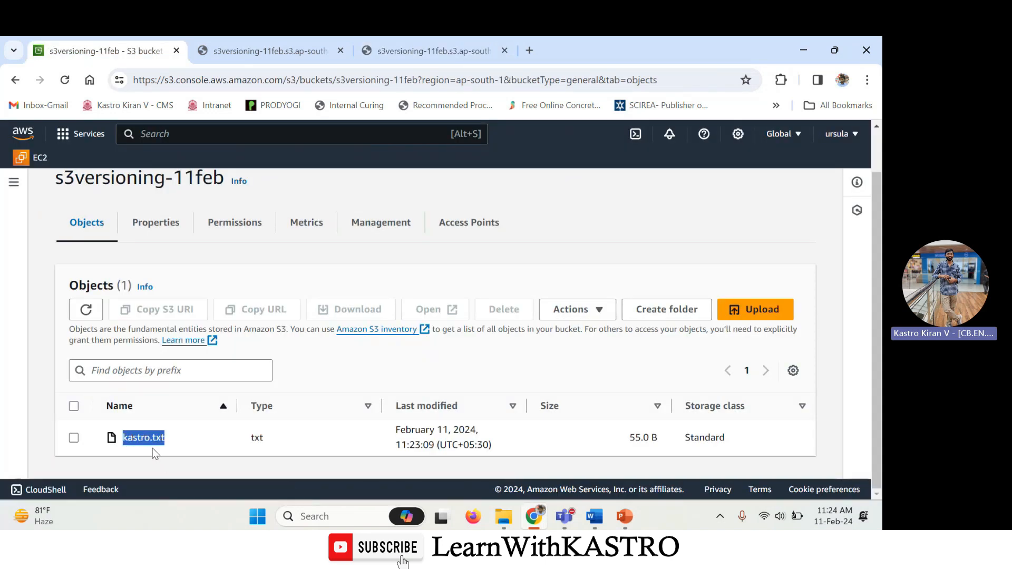
left_click(263, 50)
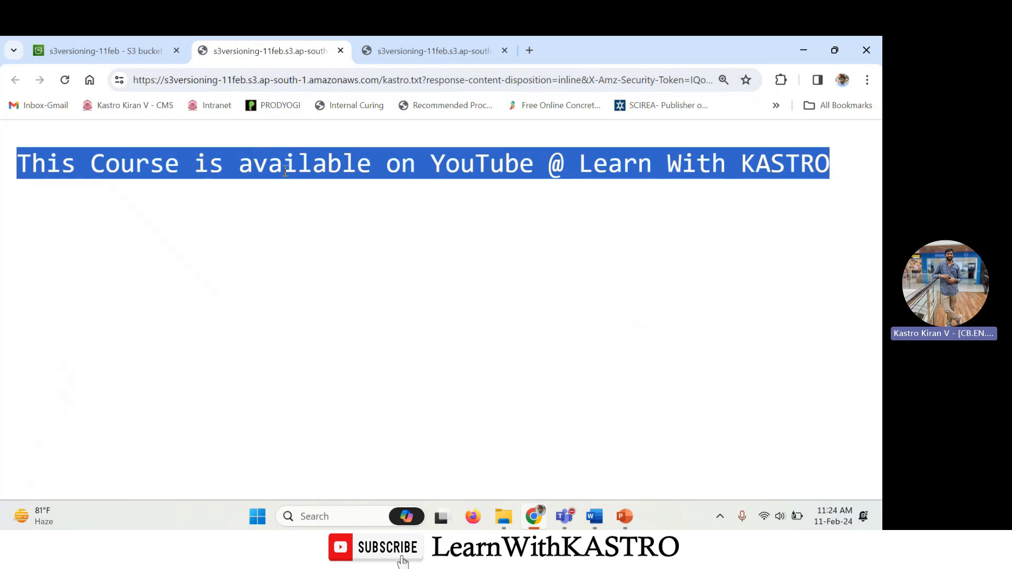
left_click(306, 219)
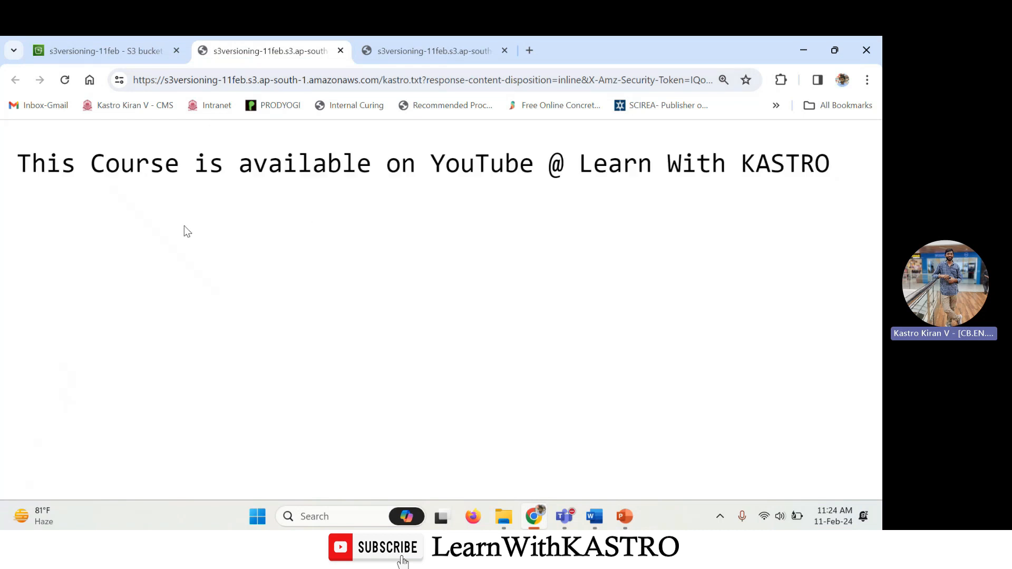
left_click(92, 50)
left_click_drag(182, 453, 123, 439)
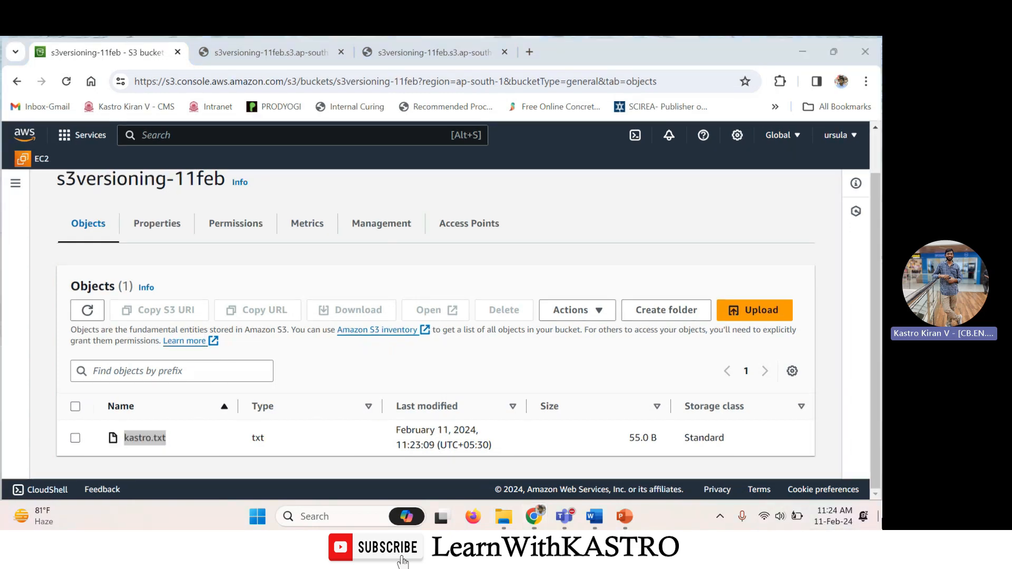
Step: Open kastro.txt from the desktop and replace its text with "Subcribe to Learn With KASTRO for more updates on AWS Free Course"
left_click(881, 518)
double_click(547, 205)
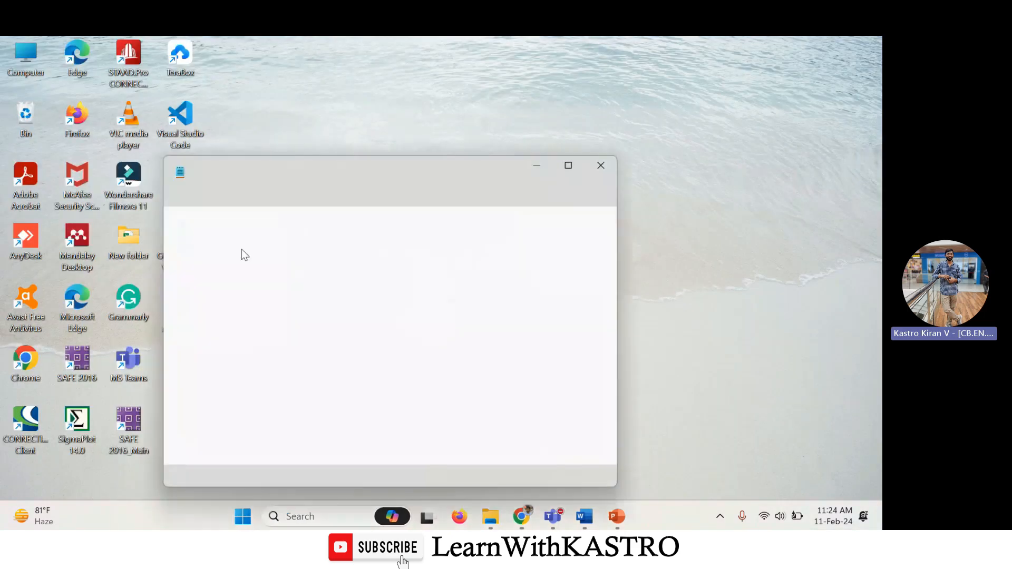
left_click_drag(543, 226, 172, 226)
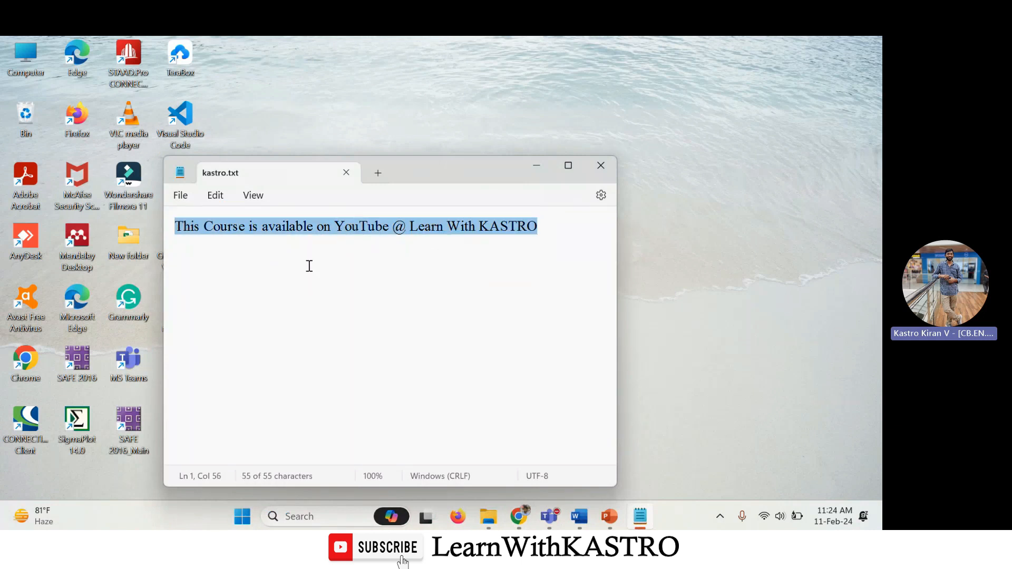
key("BackSpace")
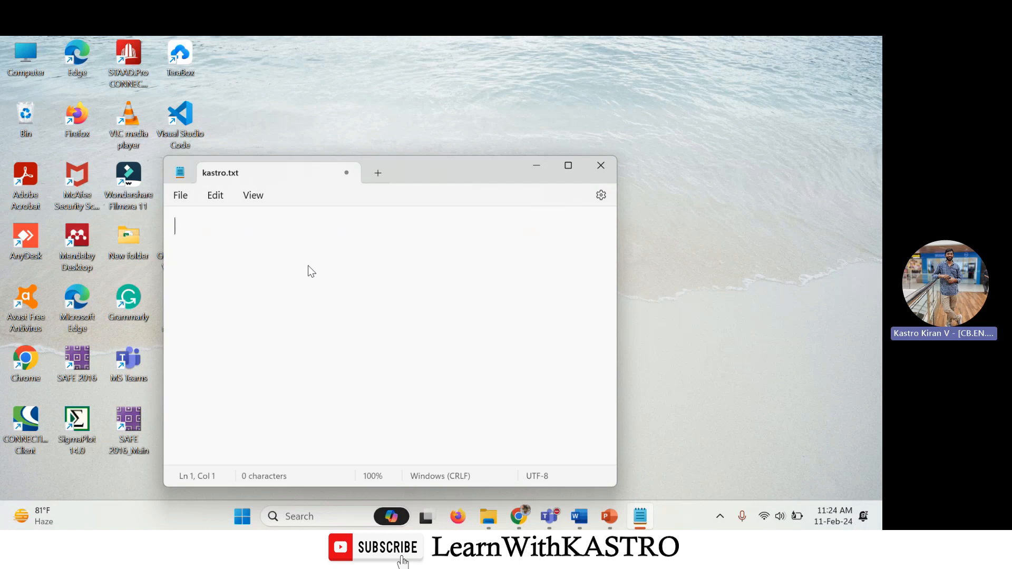
type("Subcribe to Learn ")
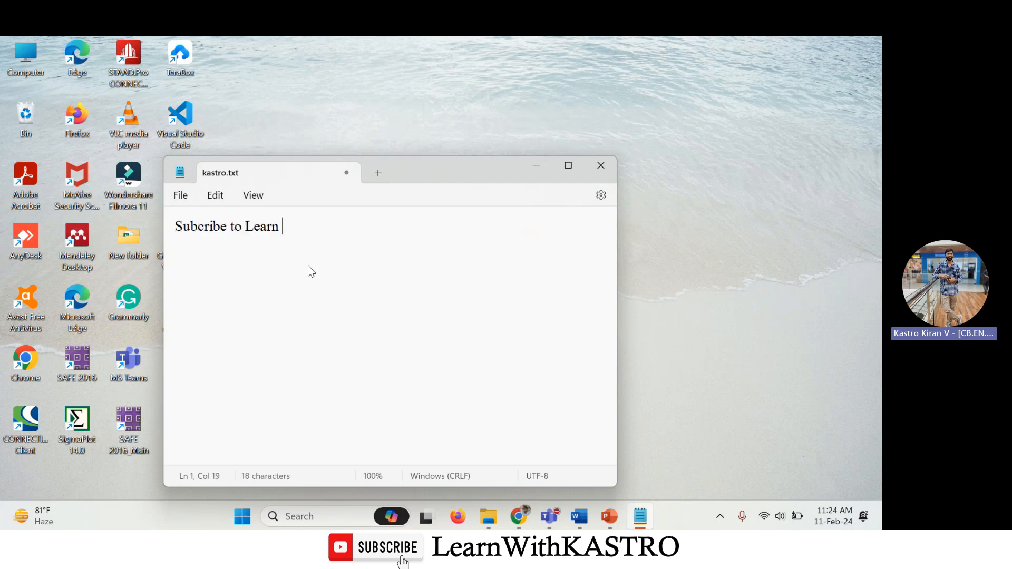
type("With KASTRO ")
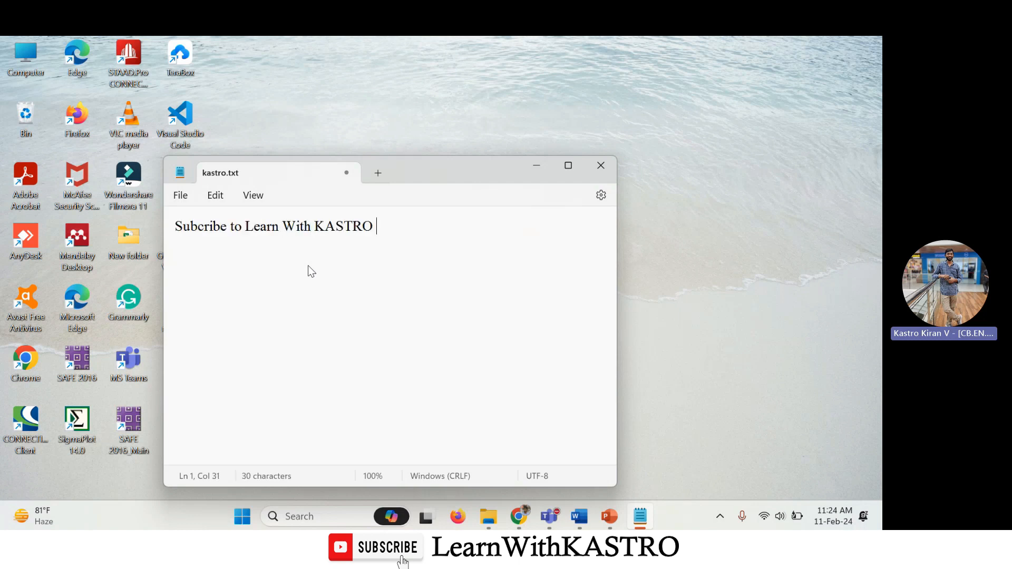
type("for more updates on ")
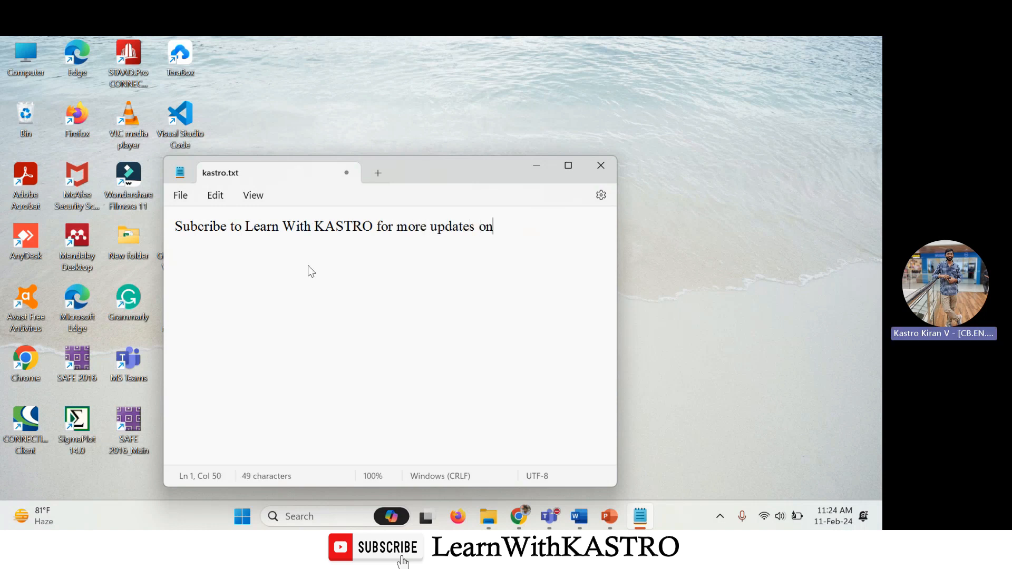
type("AWS Free Course")
Step: Copy the whole new sentence in kastro.txt and close the file
key("ctrl+a")
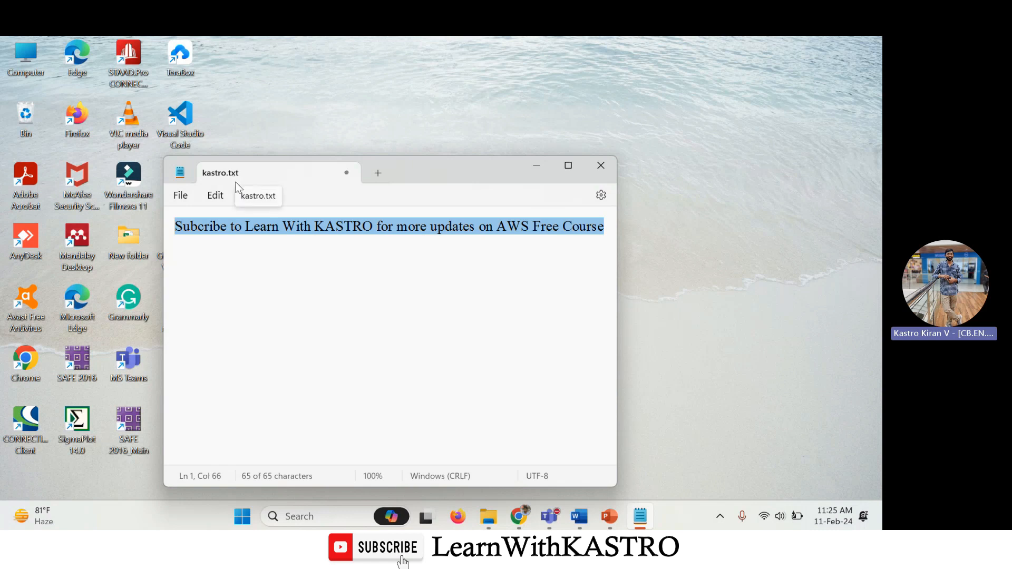
left_click(214, 226)
left_click(177, 228)
left_click_drag(177, 229, 616, 241)
key("ctrl+c")
left_click(353, 173)
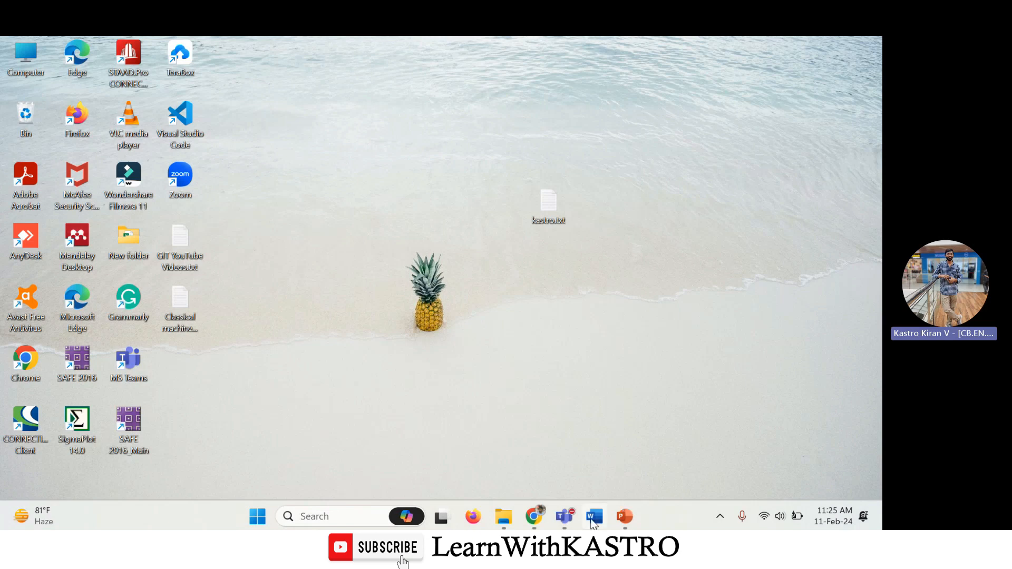
Step: Add a third row to the upload table in Word, with serial number 3 and upload details "3rd time uploaded"
left_click(593, 517)
left_click(730, 357)
key("Tab")
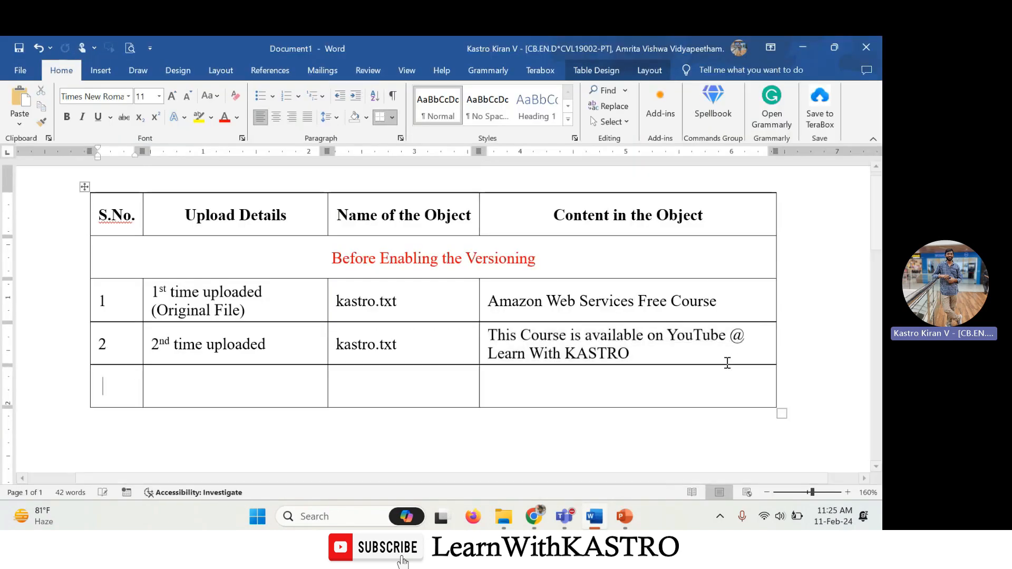
type("3")
key("Tab")
type("3rd time tupl")
key("BackSpace")
key("BackSpace")
key("BackSpace")
key("BackSpace")
type("uploaded")
Step: Fill row 3 with object name kastro.txt and the copied sentence as its content, correcting its first word to "Subscribe"
key("Tab")
type("kastro.txt")
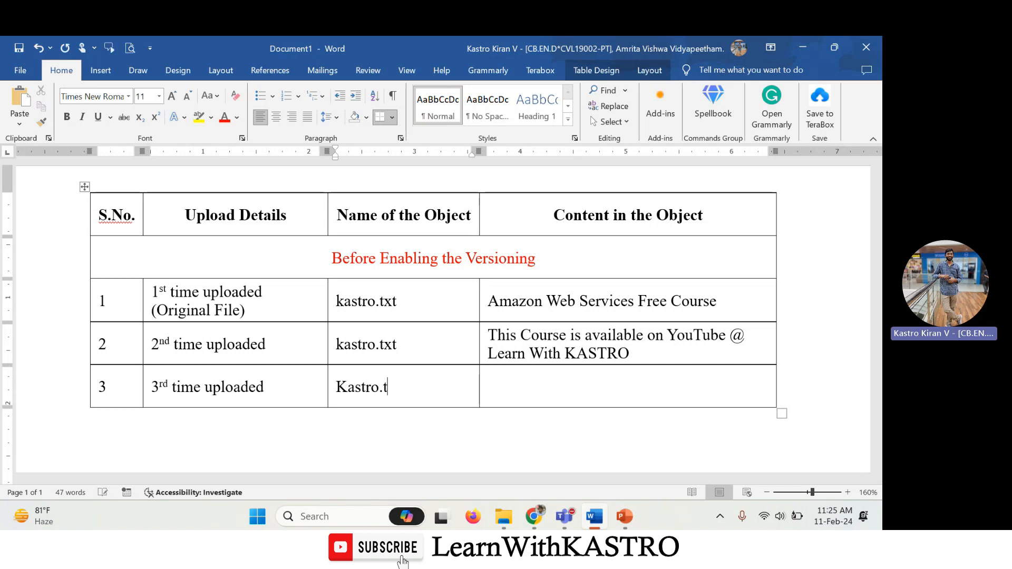
key("Home")
key("Delete")
type("k")
key("End")
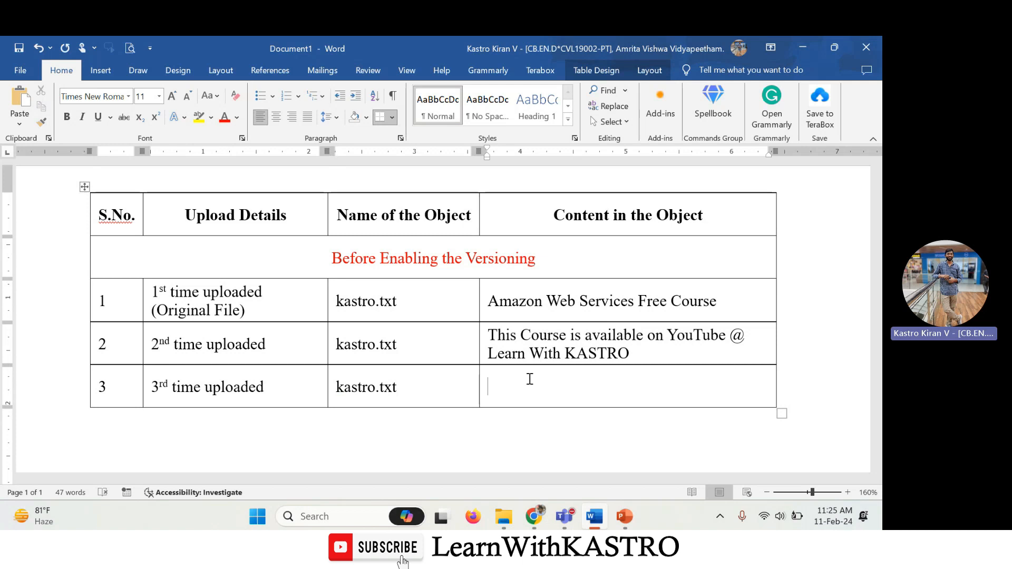
key("ctrl+v")
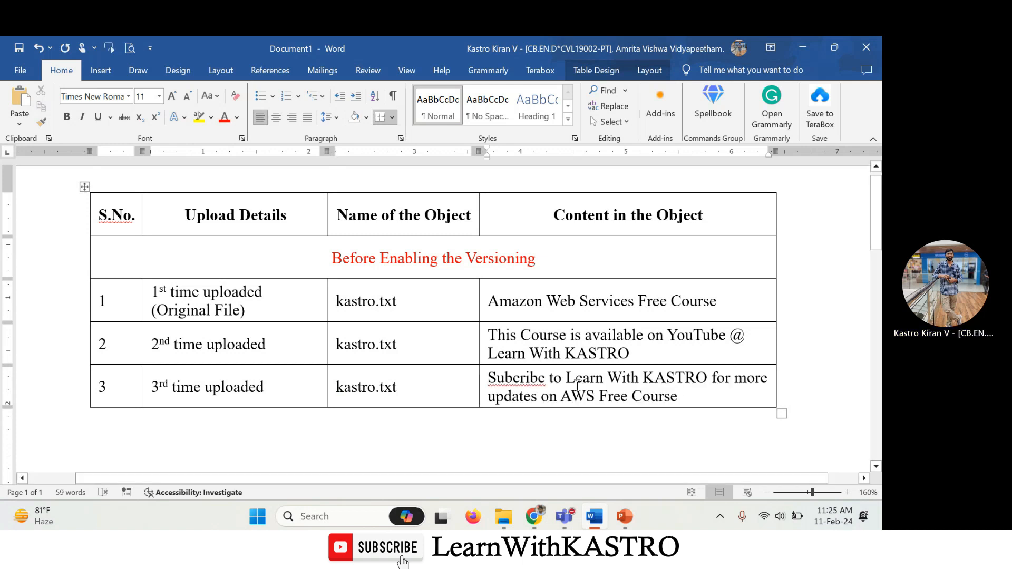
type("s")
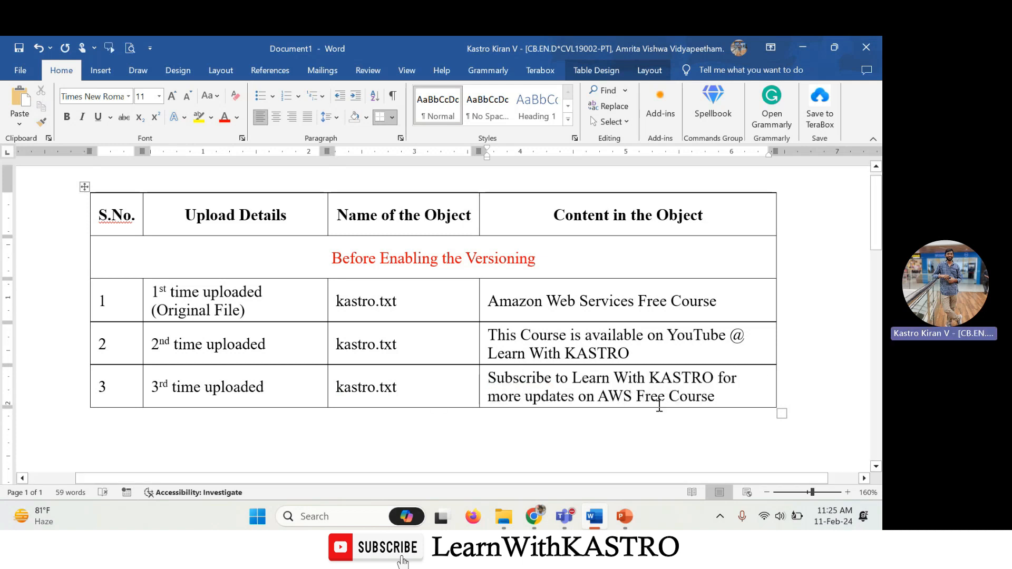
Step: Open kastro.txt from the desktop, correct its first word to "Subscribe", save the file and close it
left_click(880, 526)
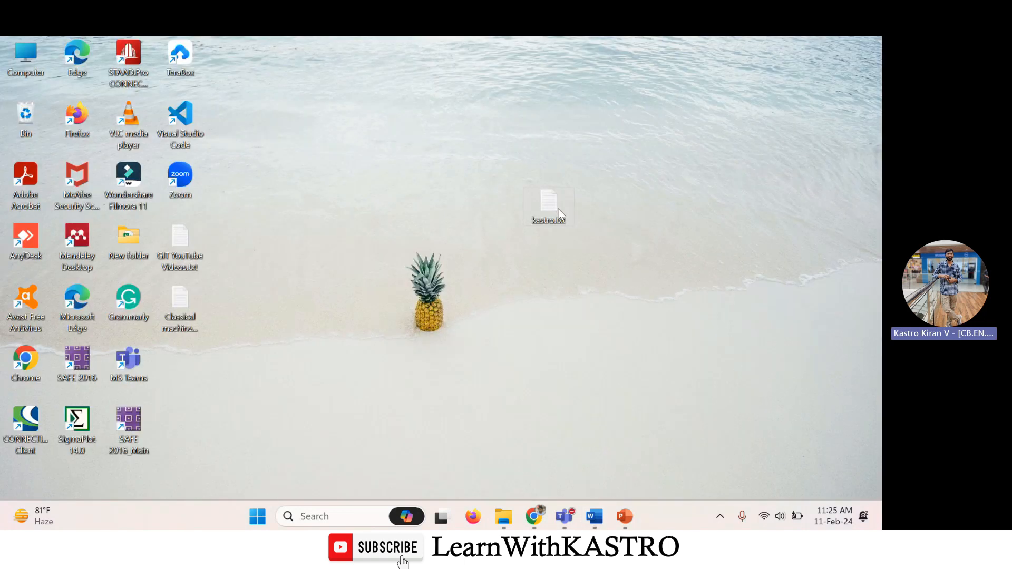
double_click(549, 207)
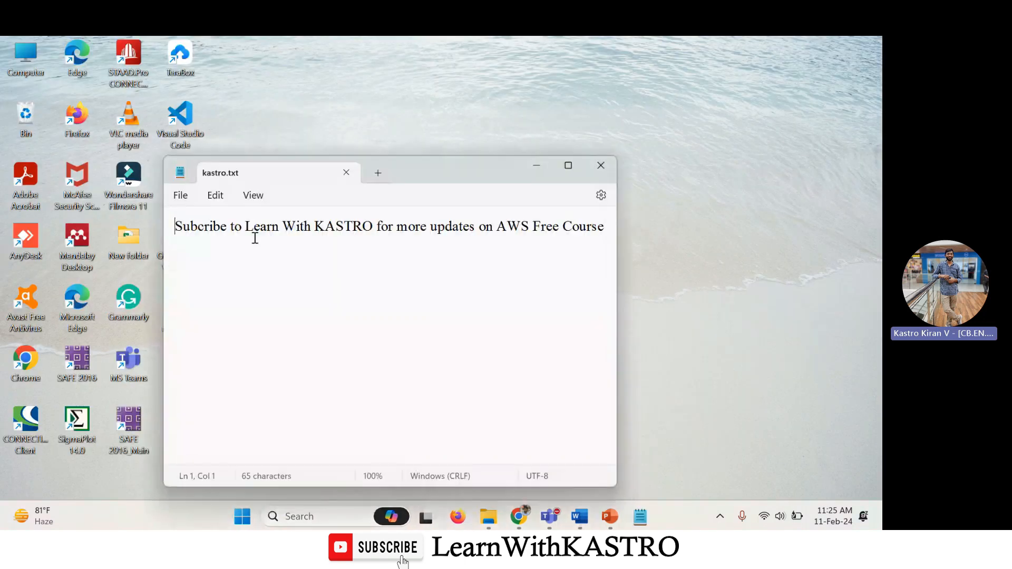
left_click(199, 226)
type("s")
key("ctrl+s")
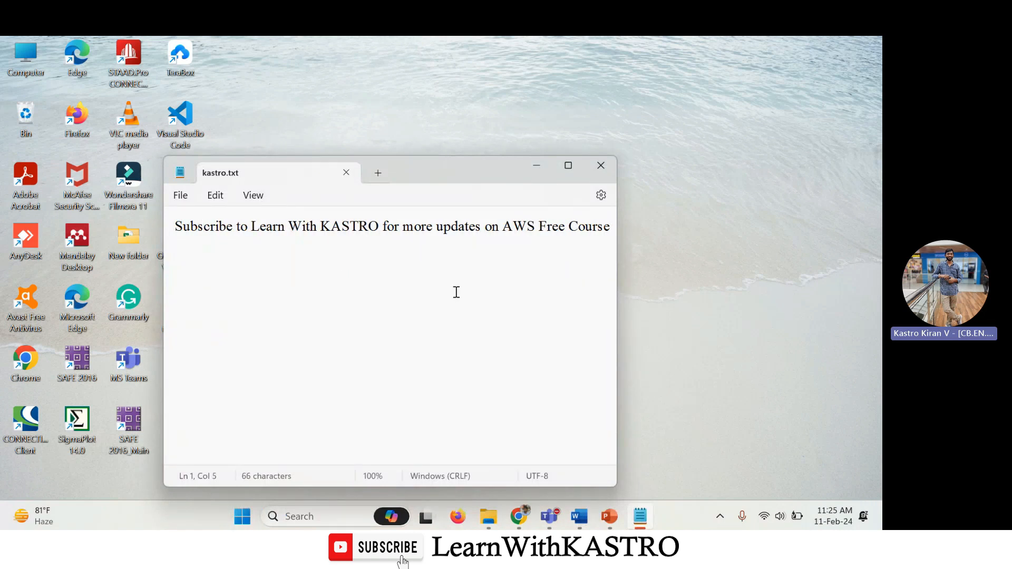
left_click_drag(175, 226, 612, 235)
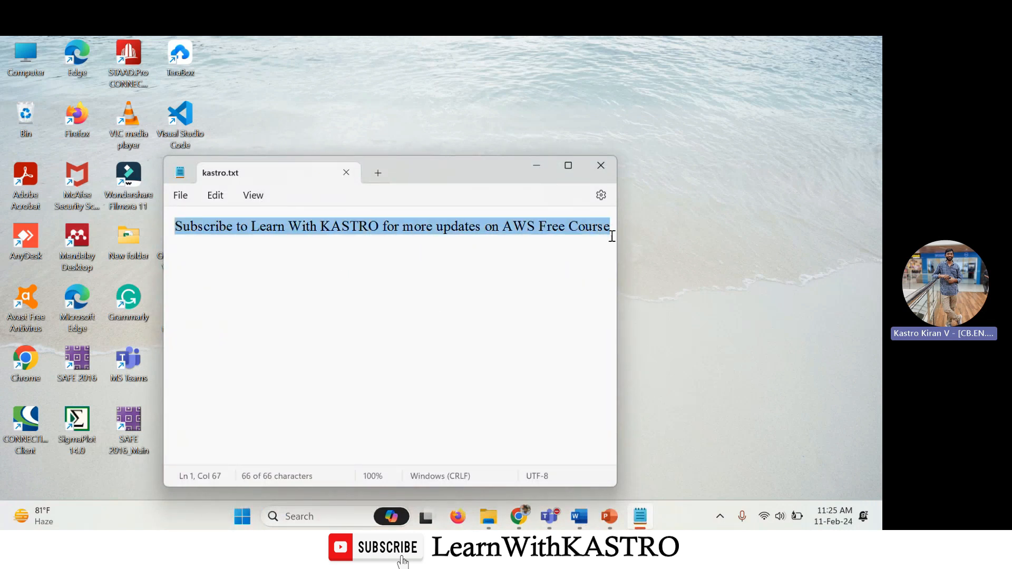
left_click(346, 173)
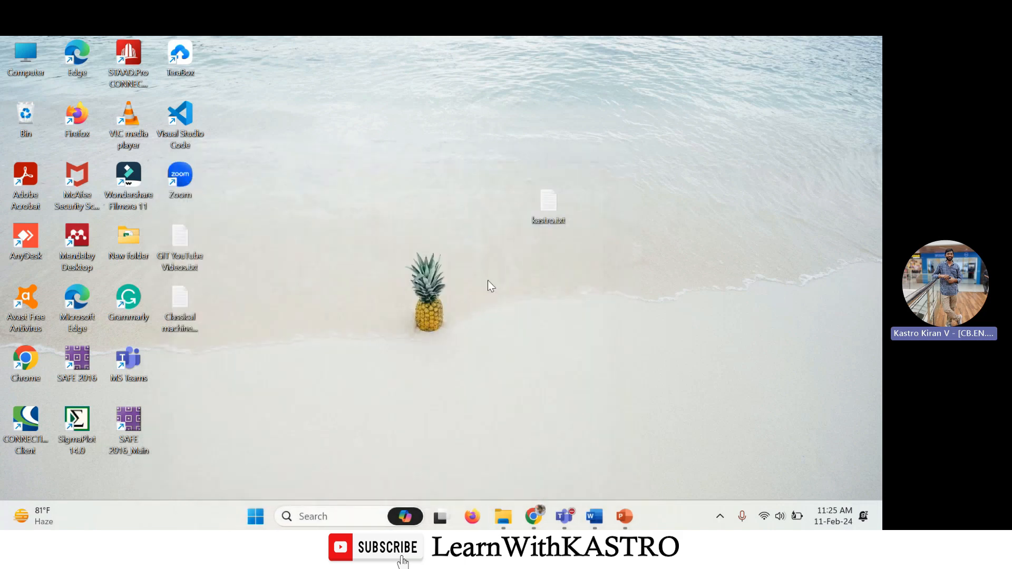
Step: Review the first and second upload rows in the Word table, comparing their upload details, object names and contents
left_click(594, 516)
left_click_drag(152, 291, 247, 311)
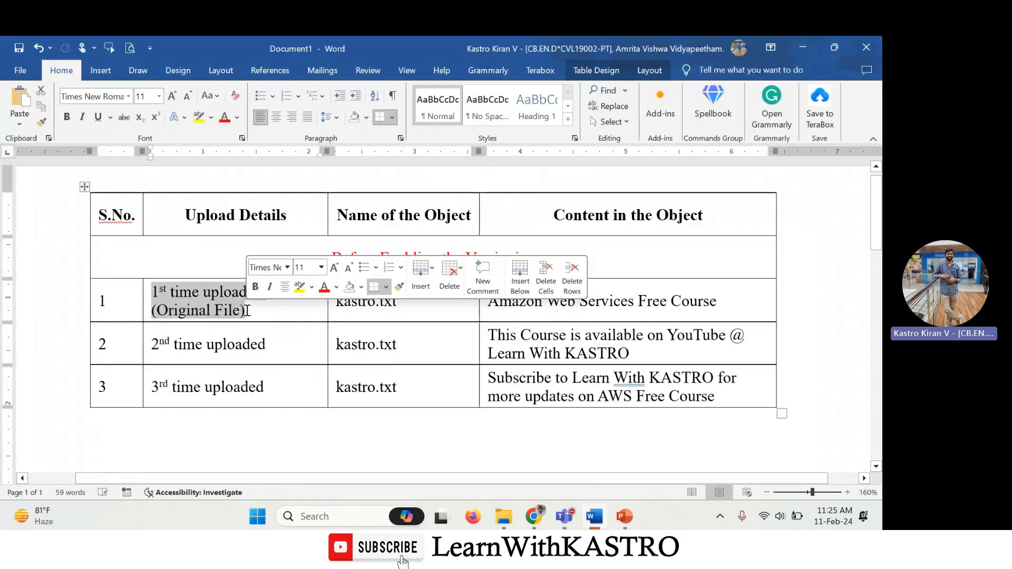
left_click(308, 312)
left_click_drag(399, 301, 327, 298)
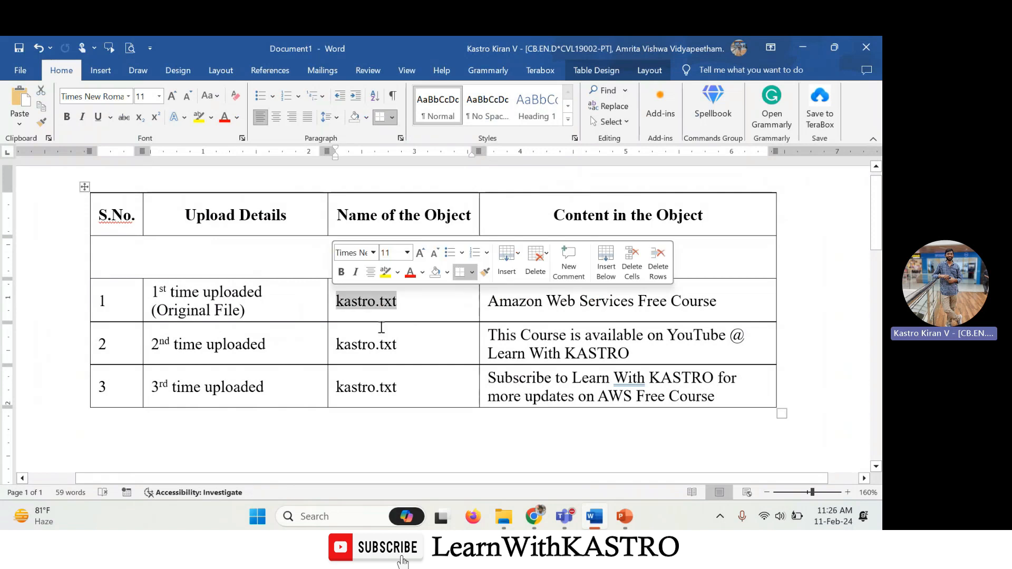
left_click(488, 301)
left_click_drag(490, 303, 716, 302)
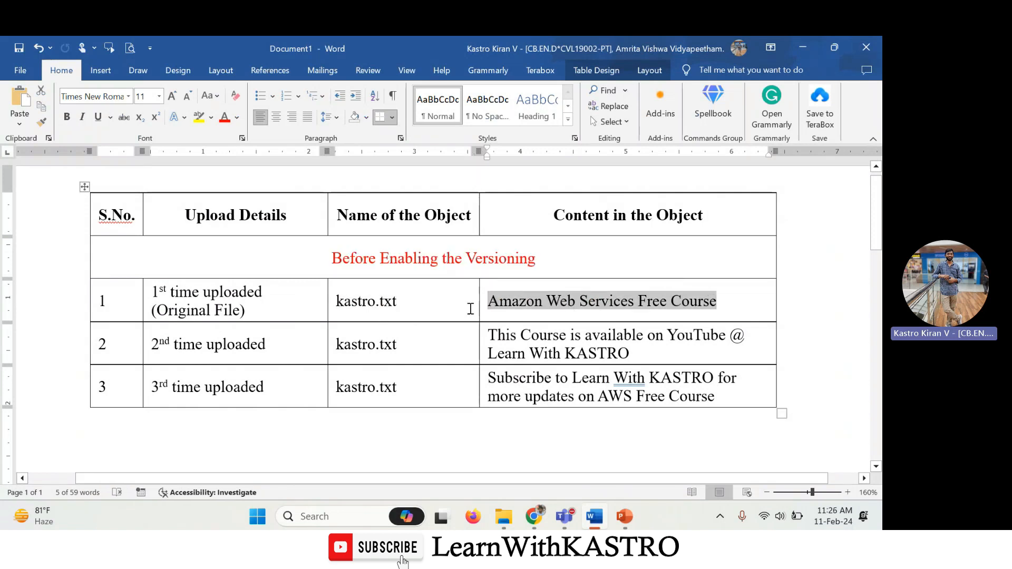
left_click_drag(269, 345, 149, 346)
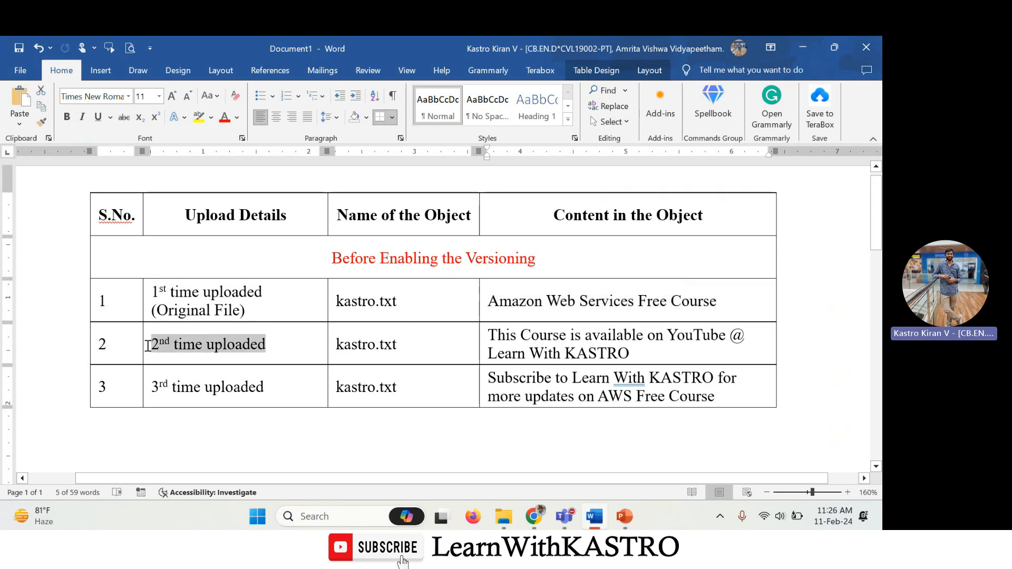
left_click_drag(398, 346, 337, 345)
left_click_drag(490, 337, 629, 353)
left_click_drag(489, 301, 704, 309)
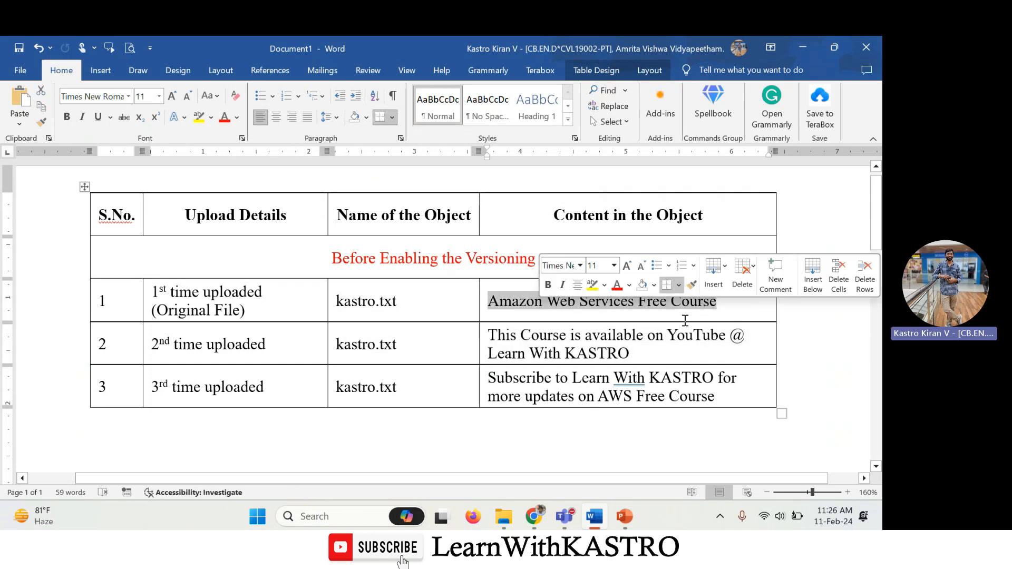
left_click_drag(633, 354, 495, 331)
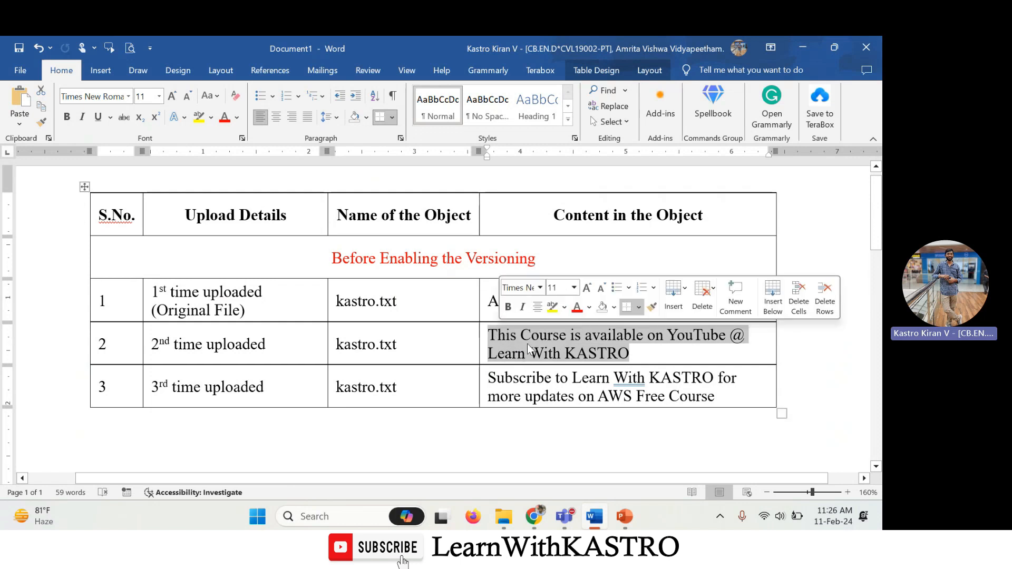
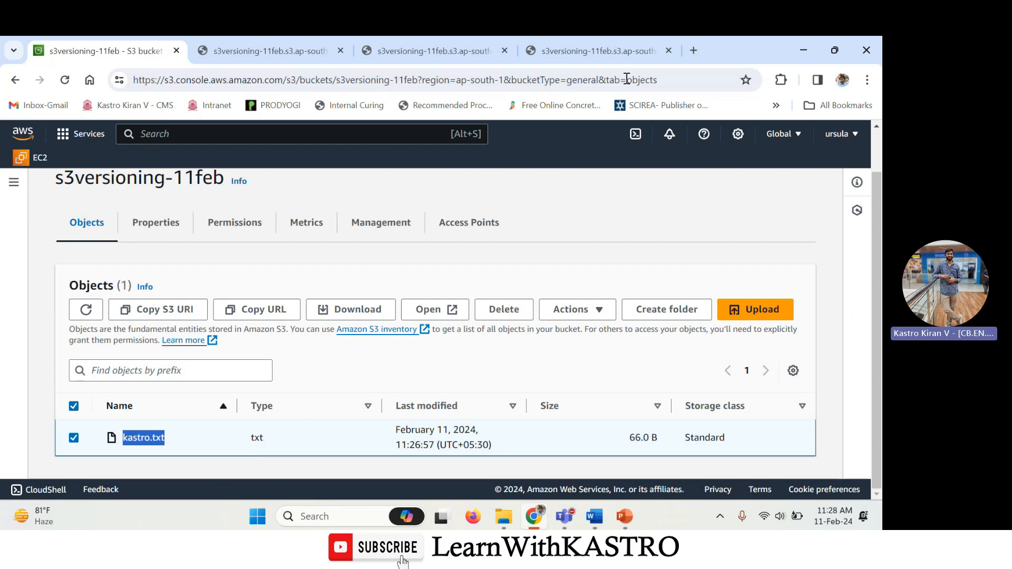
Step: Check the previously opened copy of the second kastro.txt upload in the browser and reload its page
left_click(624, 49)
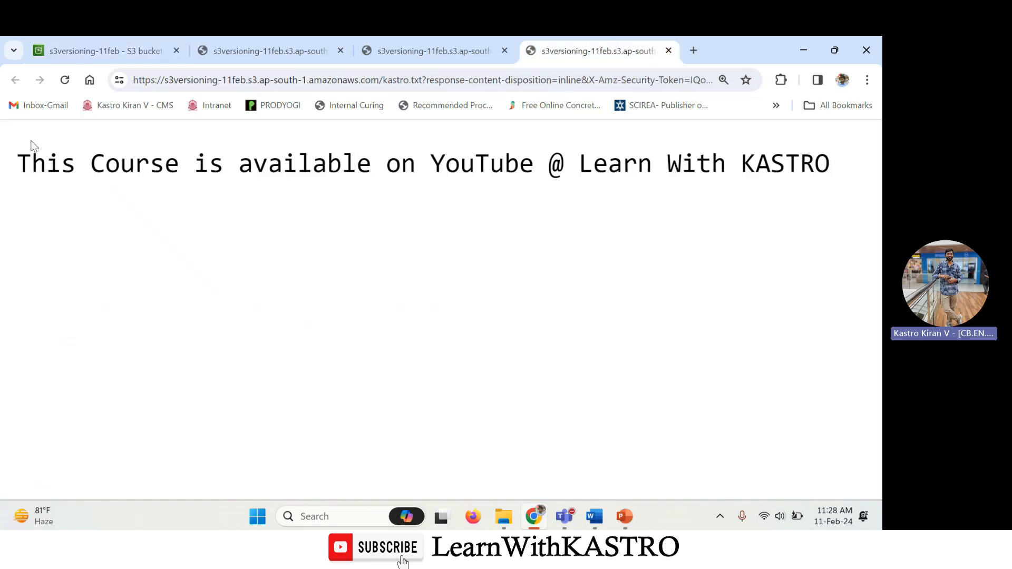
left_click(64, 83)
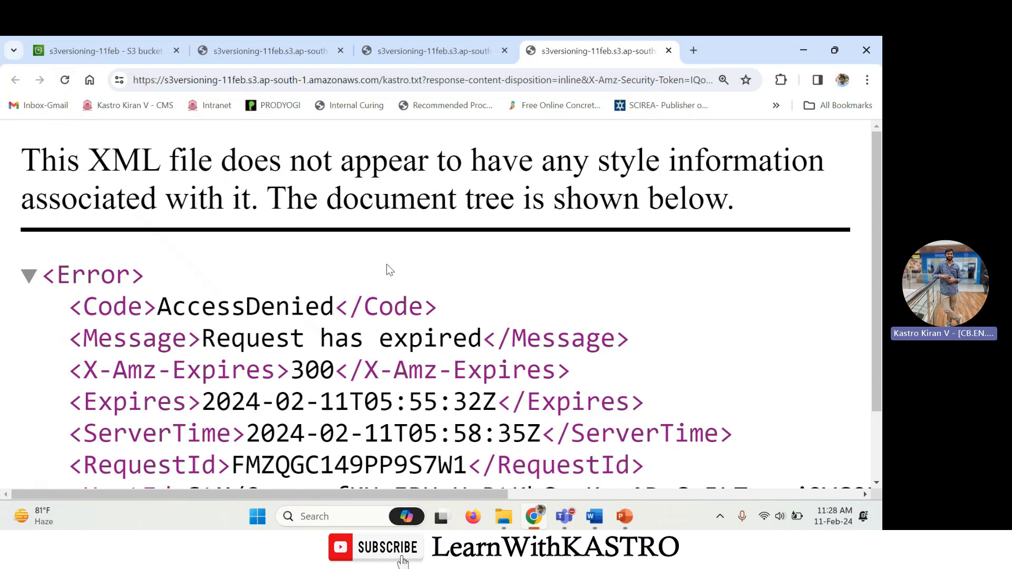
left_click(65, 82)
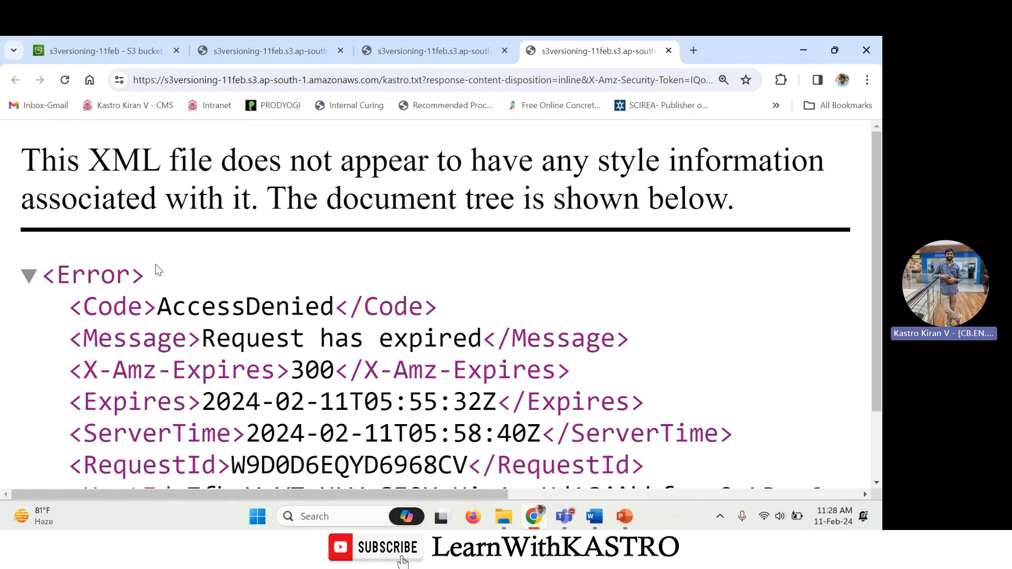
Step: Compare the recorded contents of all three kastro.txt uploads in the Word table
left_click(595, 517)
left_click_drag(403, 301, 337, 301)
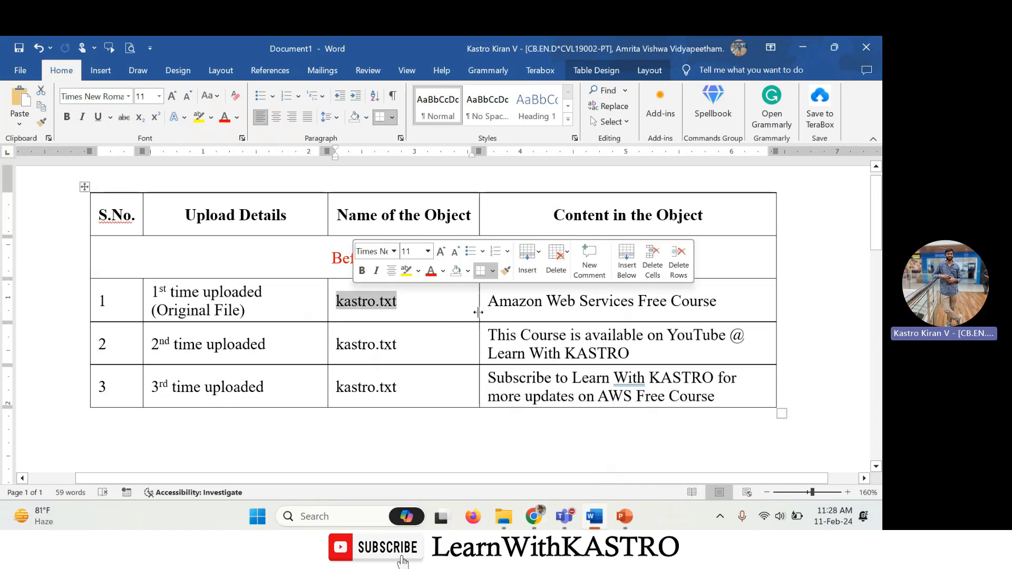
left_click_drag(718, 301, 509, 301)
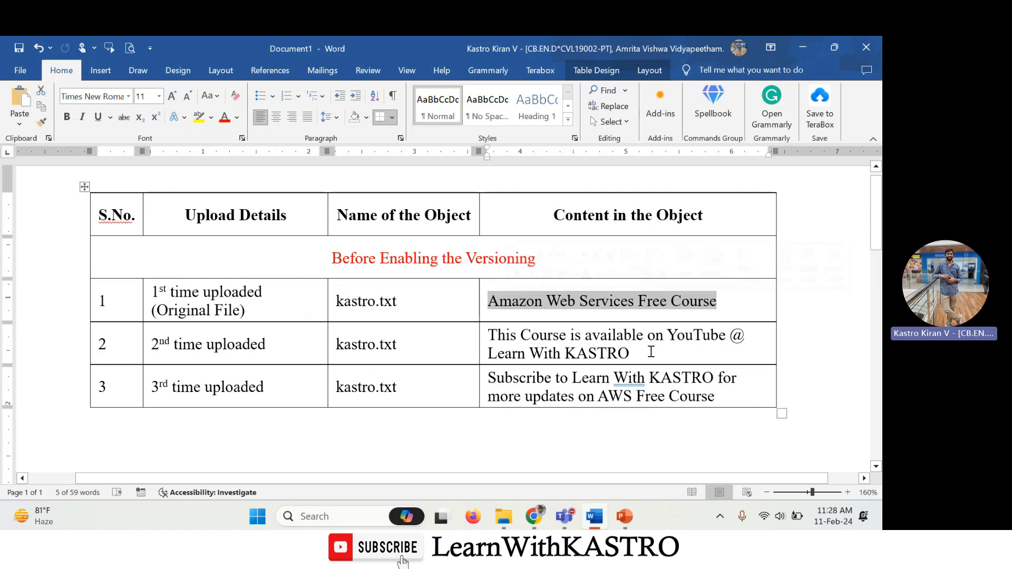
left_click_drag(632, 353, 490, 343)
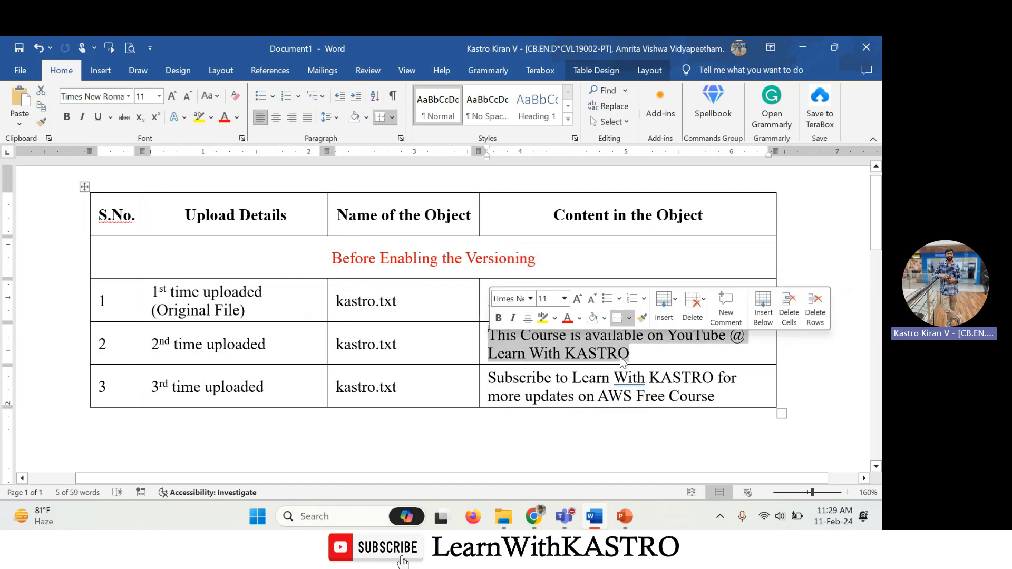
left_click_drag(735, 409, 503, 375)
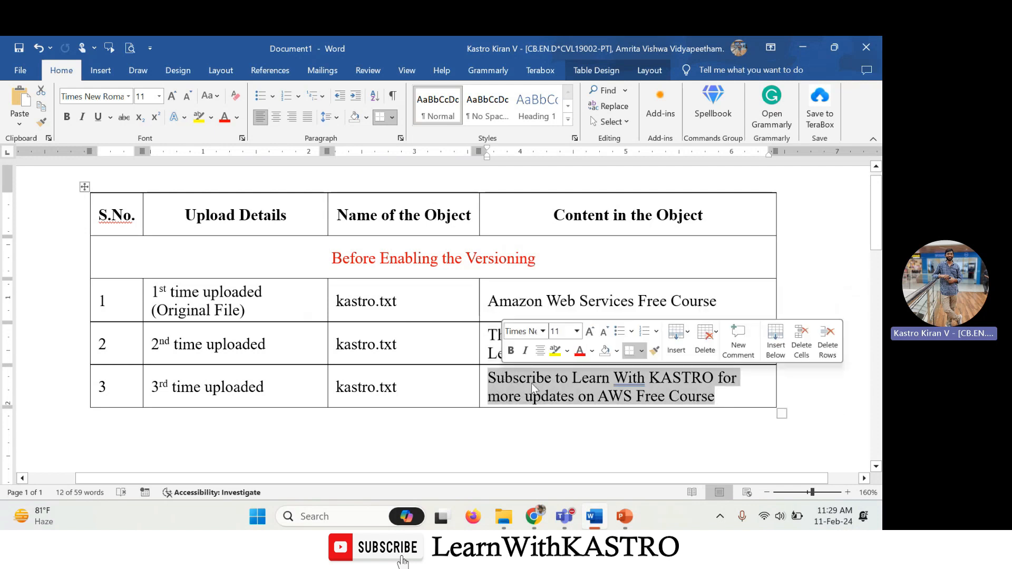
Step: Return to the s3versioning-11feb bucket page in the browser and close the three opened copies of kastro.txt
left_click(534, 516)
left_click(106, 49)
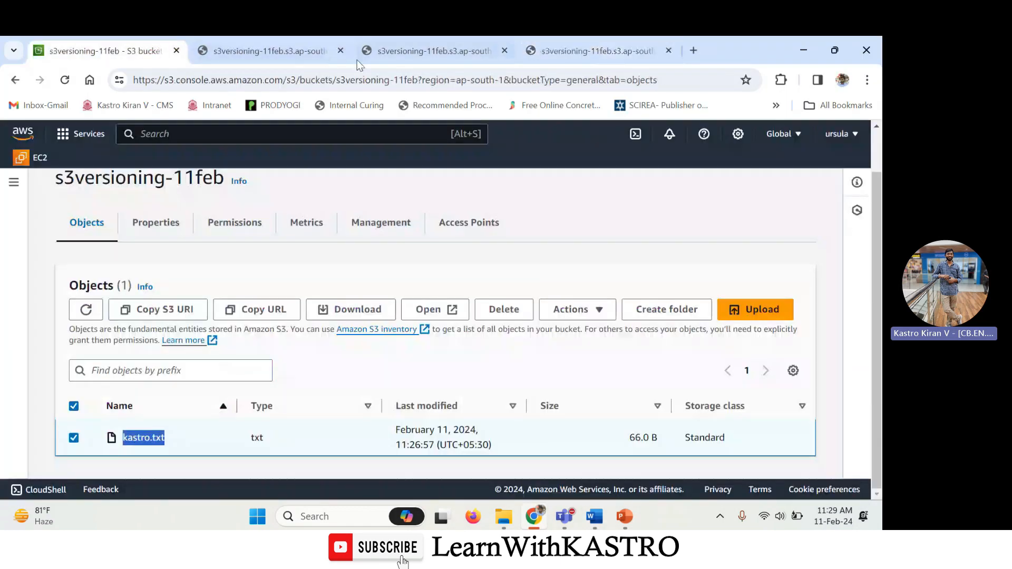
left_click(341, 51)
left_click(340, 51)
left_click(340, 51)
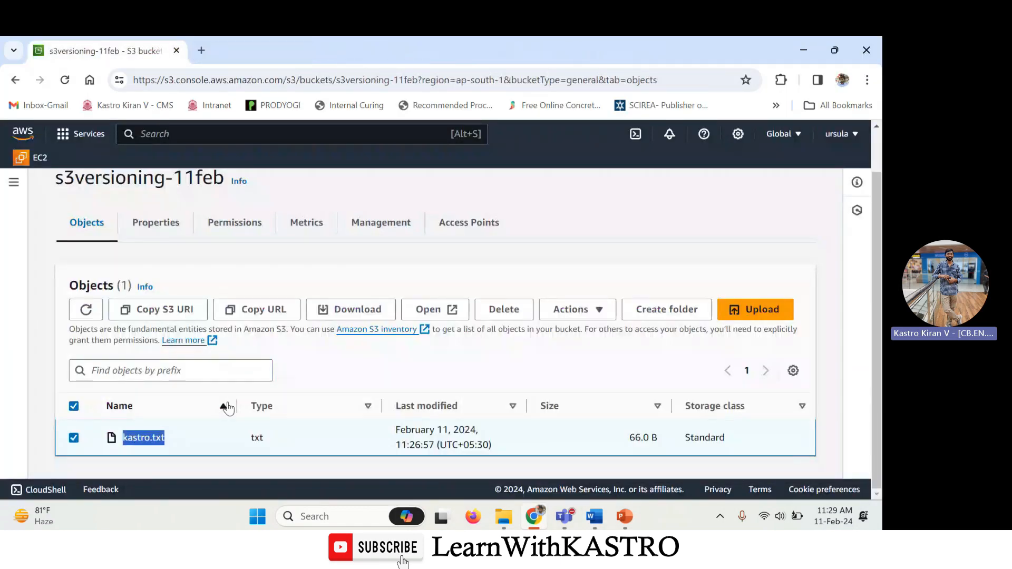
Step: Deselect kastro.txt in the bucket's object list and check its entry
left_click(196, 439)
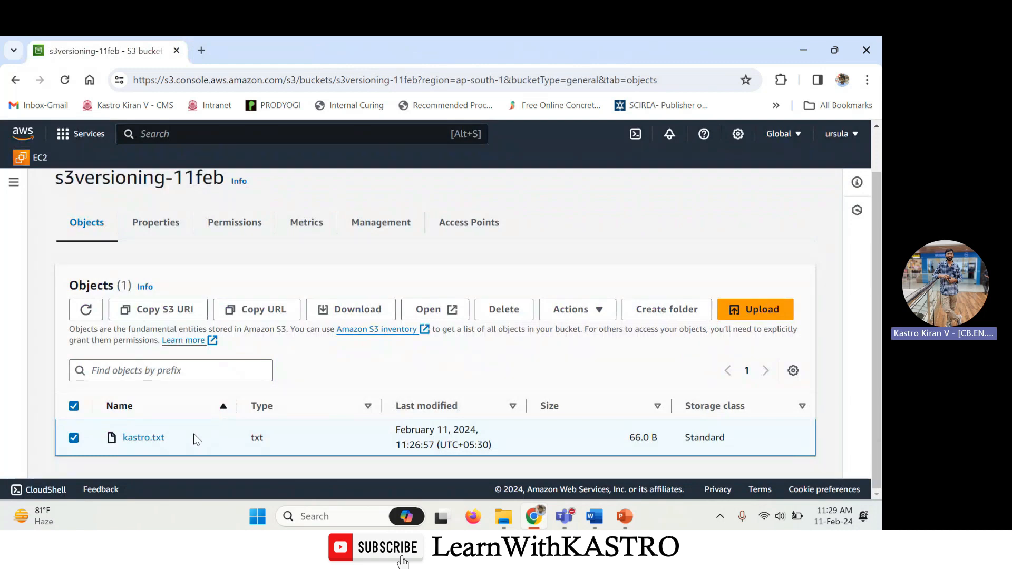
left_click_drag(196, 439, 106, 449)
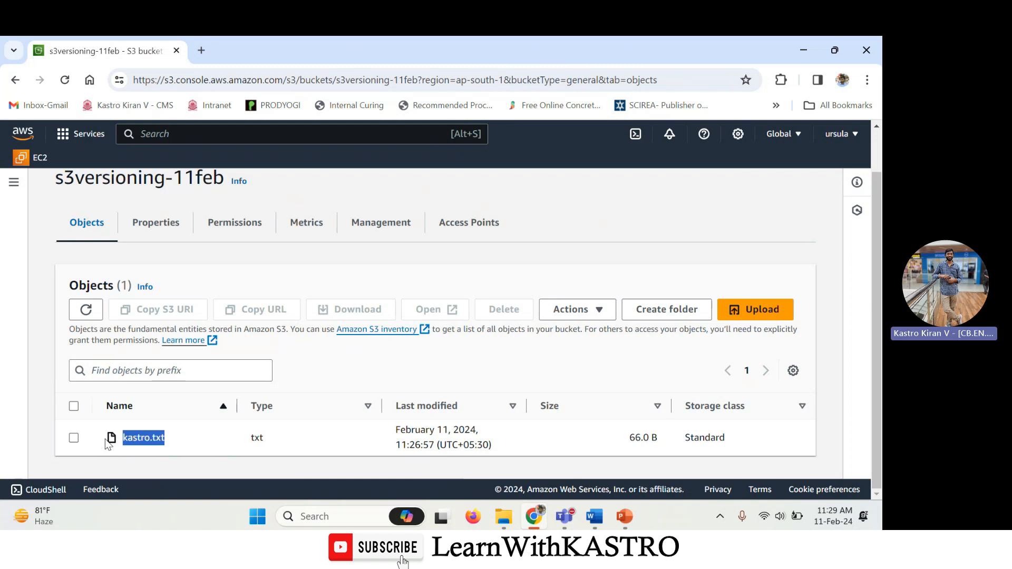
left_click(41, 427)
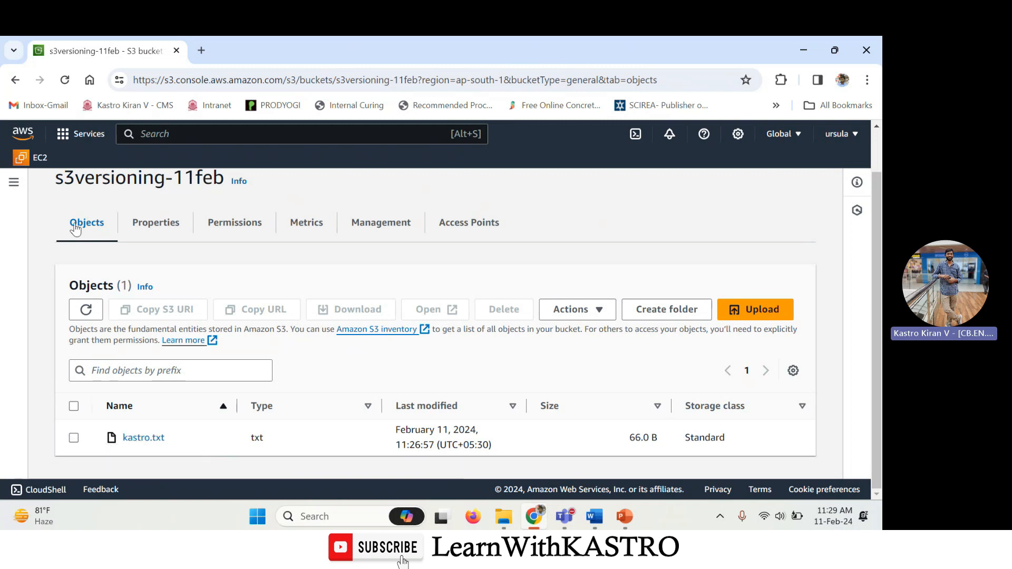
Step: Open the properties of the s3versioning-11feb bucket and check its Bucket Versioning status
scroll(114, 272, "up", 1)
left_click_drag(55, 226, 219, 227)
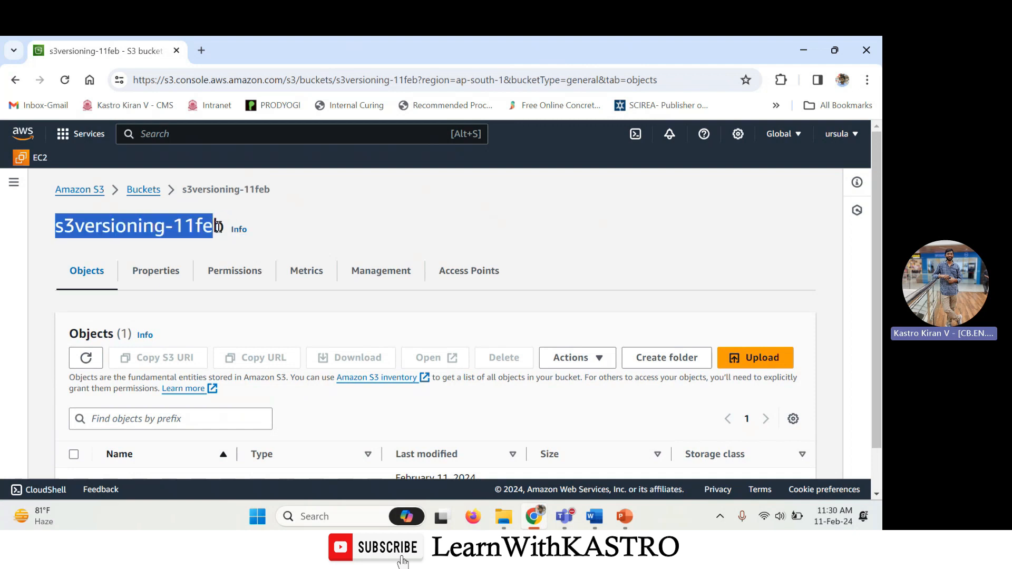
left_click(160, 279)
scroll(172, 275, "down", 3)
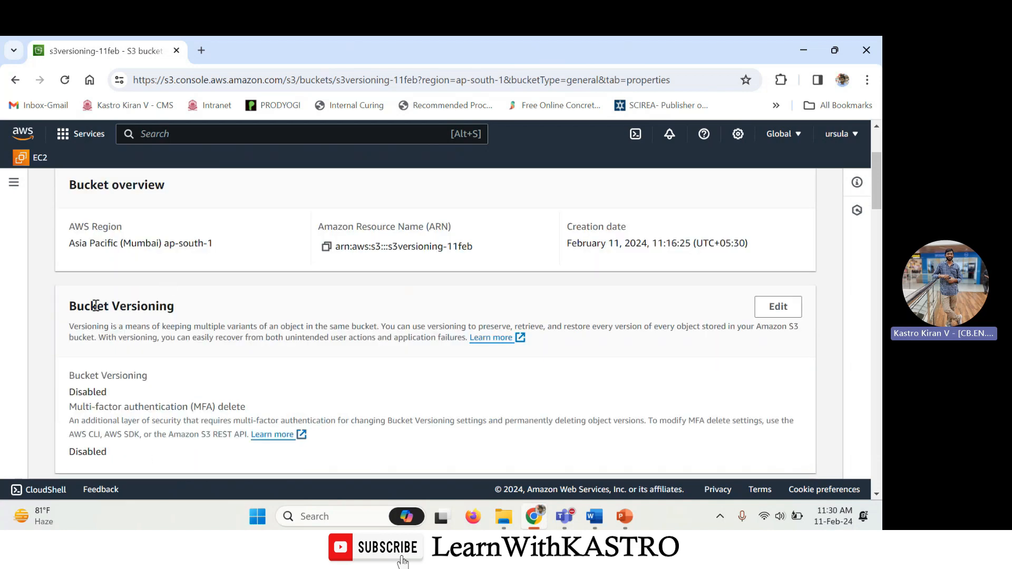
left_click_drag(69, 306, 182, 312)
scroll(184, 310, "down", 2)
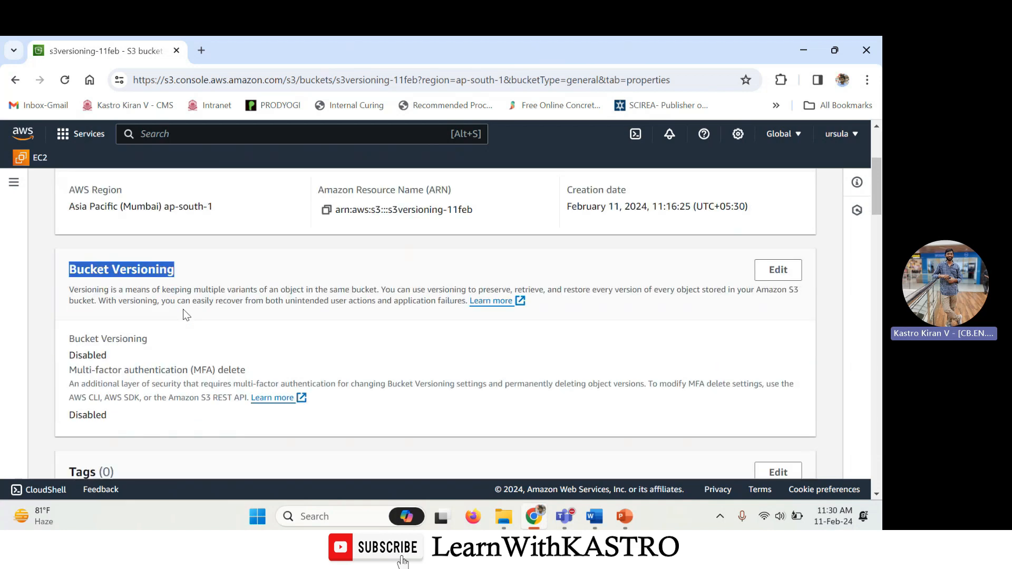
left_click(114, 324)
left_click_drag(70, 307, 200, 311)
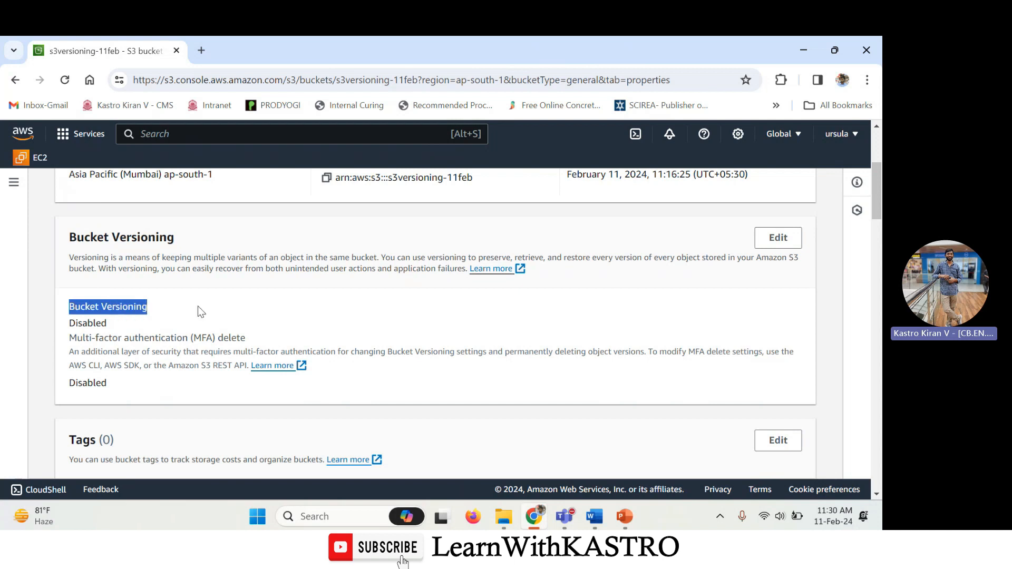
left_click_drag(72, 325, 117, 327)
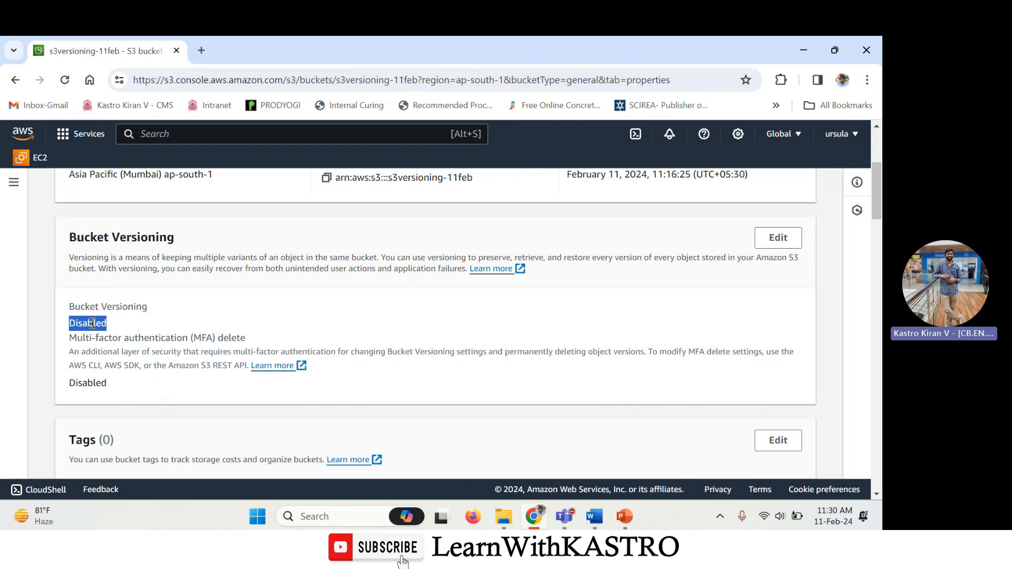
left_click(107, 325)
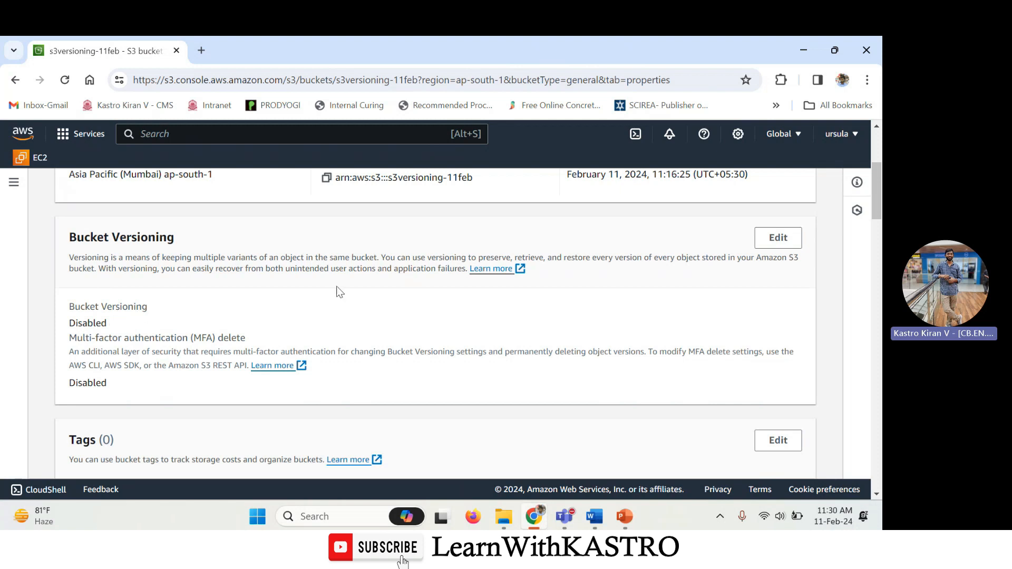
left_click(779, 240)
scroll(137, 351, "down", 2)
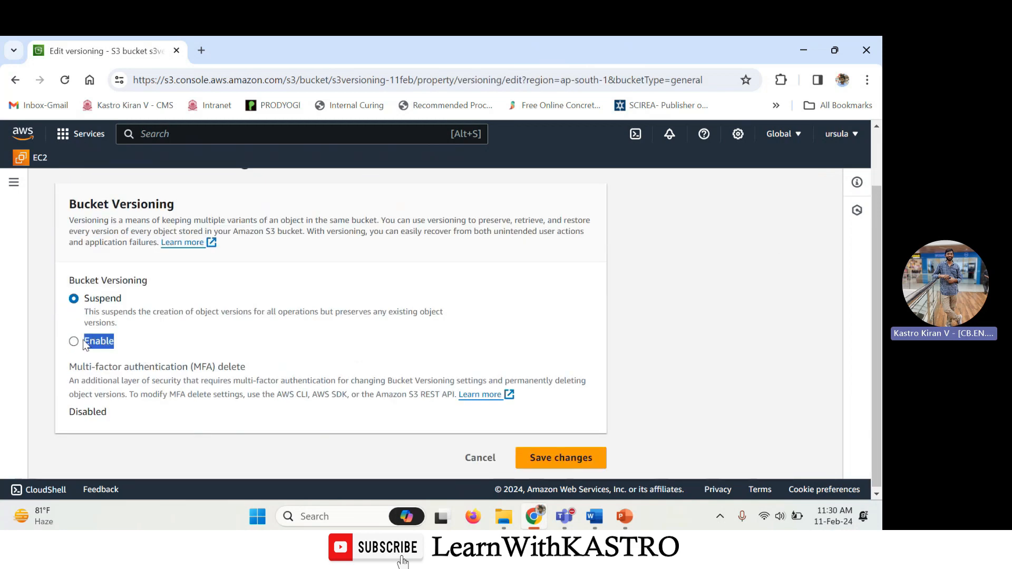
left_click(75, 343)
scroll(236, 346, "down", 1)
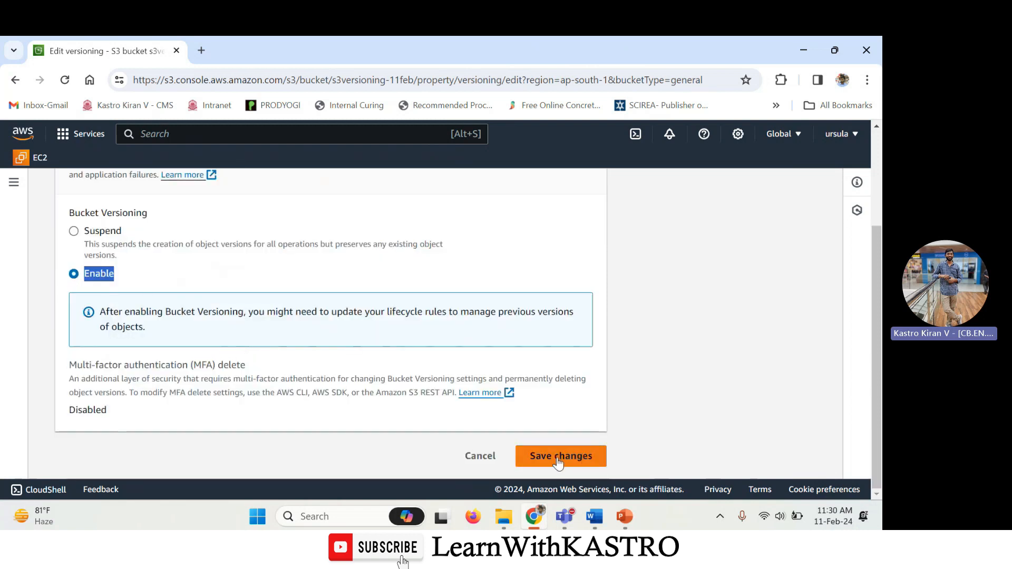
left_click(479, 458)
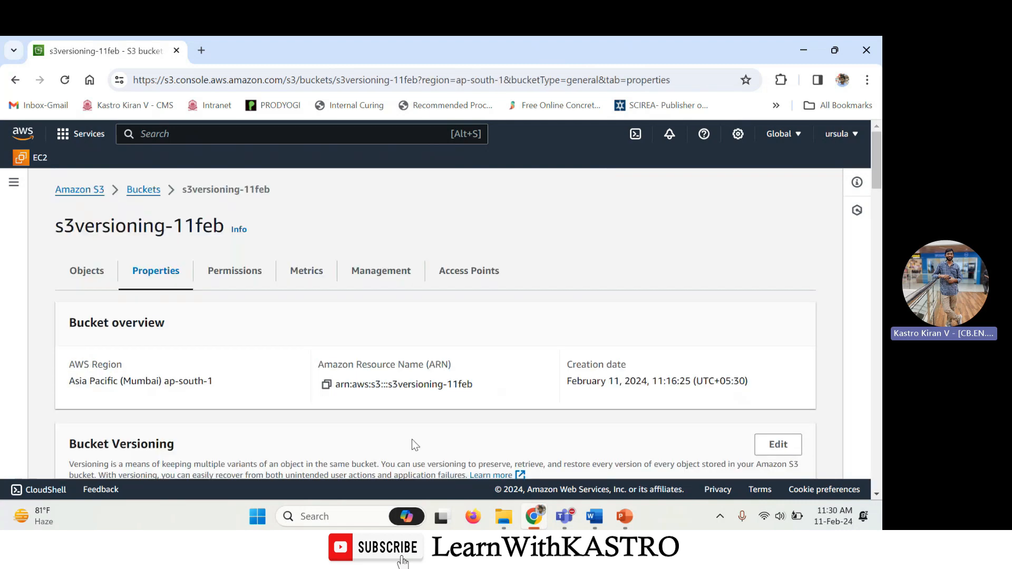
Step: Check the kastro.txt entry in the object list of the s3versioning-11feb bucket
left_click(89, 272)
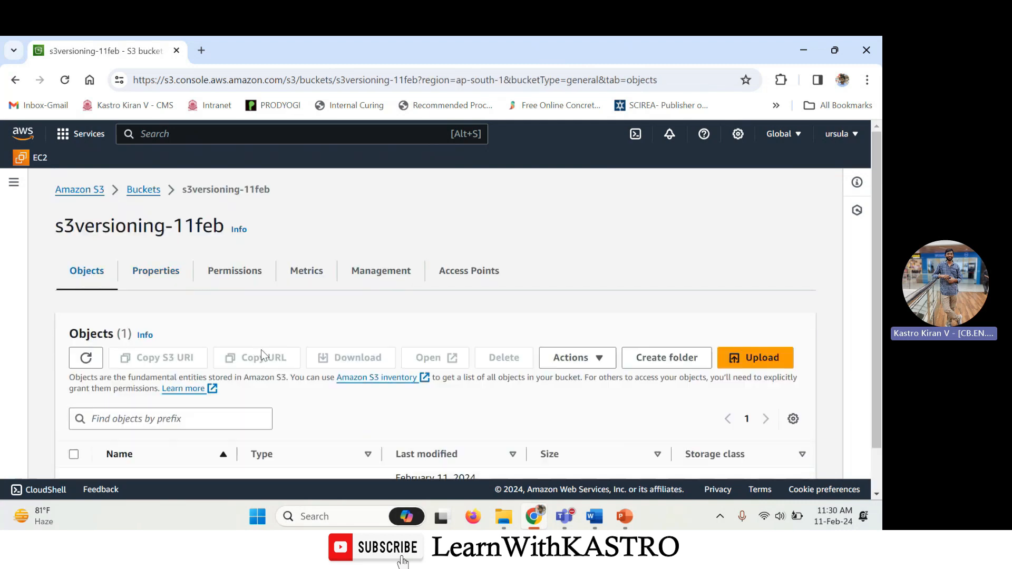
scroll(261, 350, "down", 2)
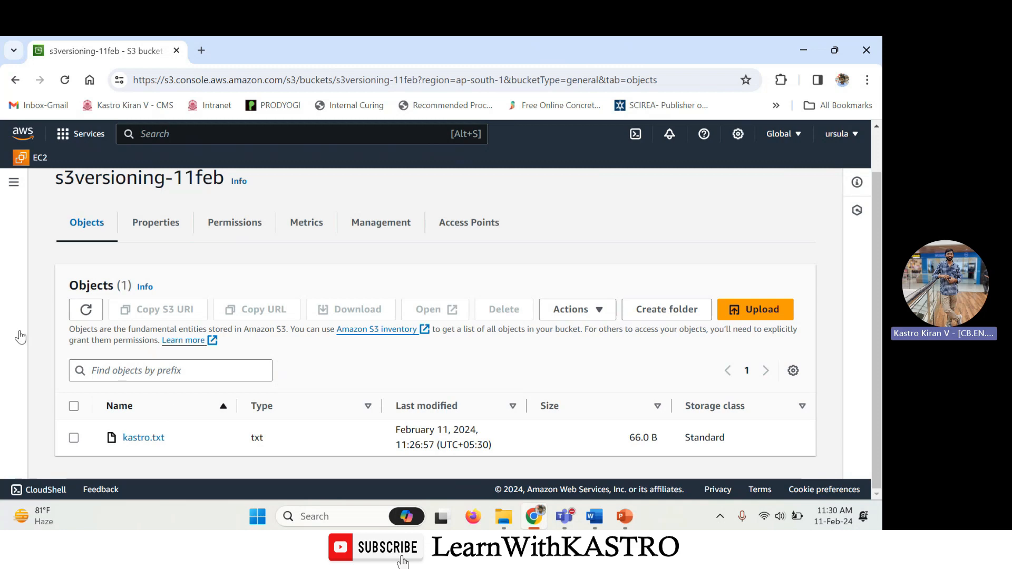
Step: Enable Bucket Versioning in the properties of the s3versioning-11feb bucket and save the change
left_click(143, 235)
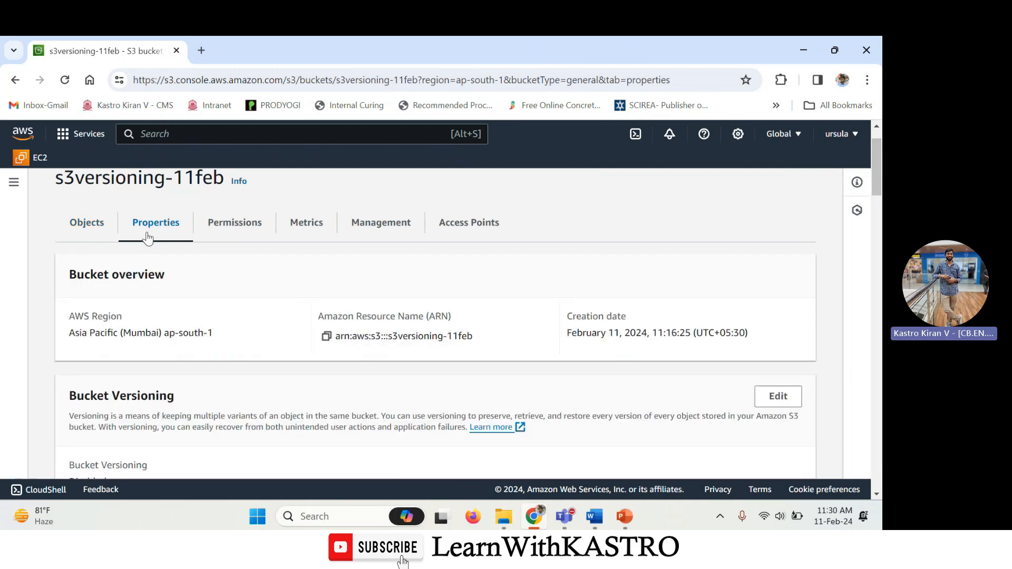
scroll(148, 239, "down", 3)
left_click(779, 259)
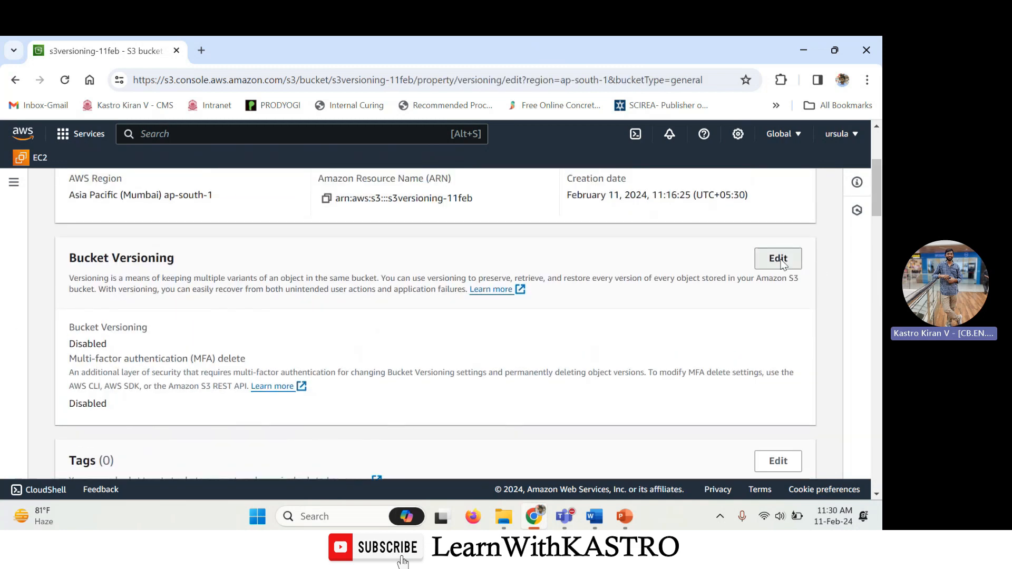
left_click(91, 415)
scroll(96, 356, "down", 1)
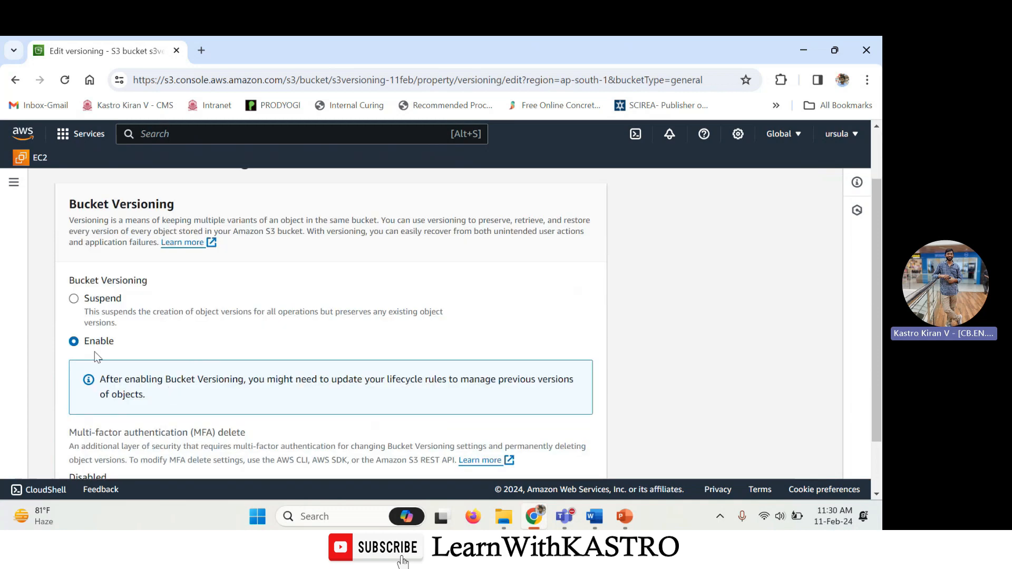
scroll(332, 342, "down", 1)
left_click(551, 458)
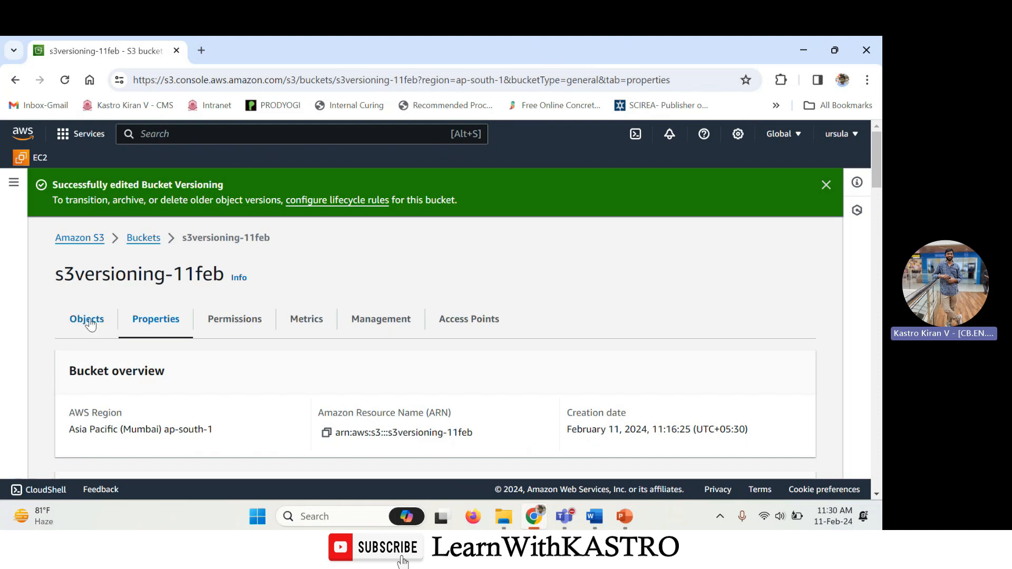
Step: Return to the bucket's object list and examine the Show versions option
left_click(87, 320)
scroll(387, 382, "down", 1)
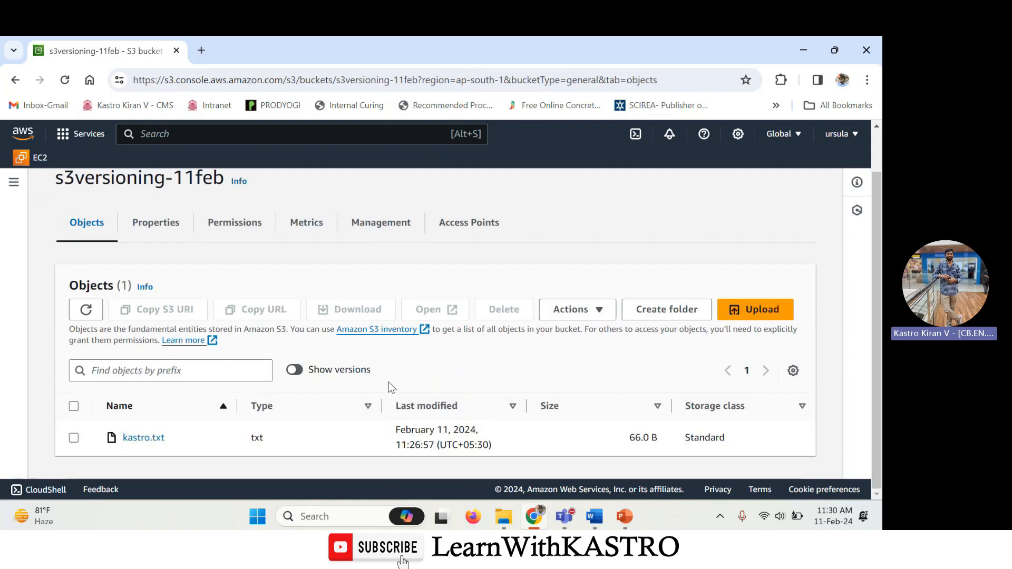
left_click_drag(453, 371, 304, 361)
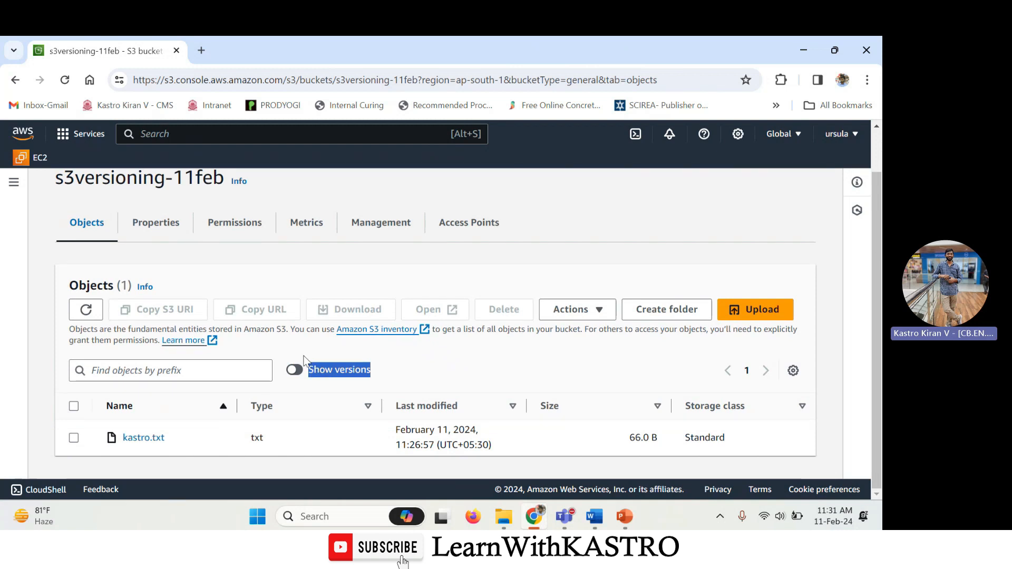
left_click(381, 373)
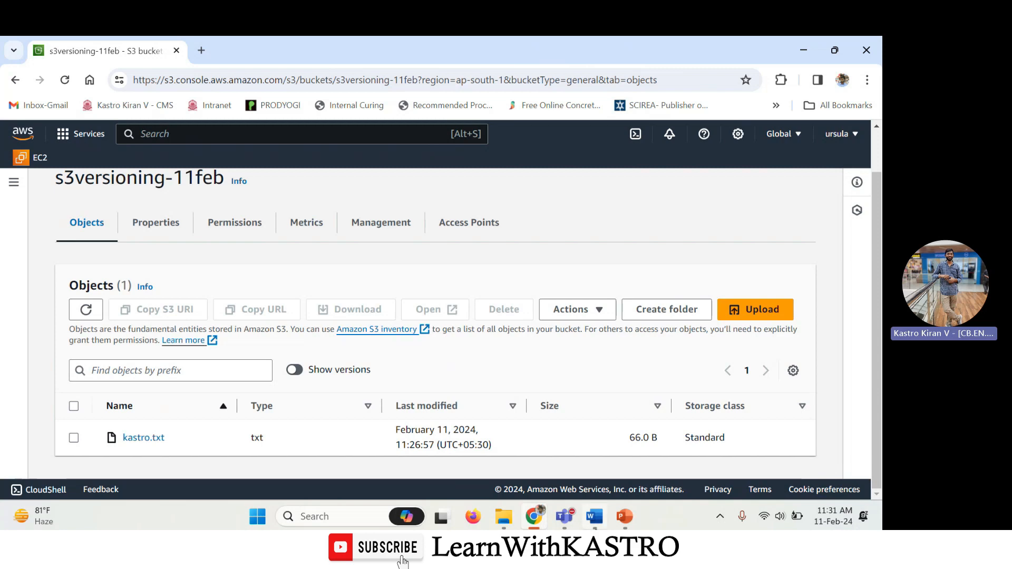
Step: Switch to the Word document, add a row below the third upload, and merge its cells into one
key("alt+Tab")
left_click(746, 401)
key("Tab")
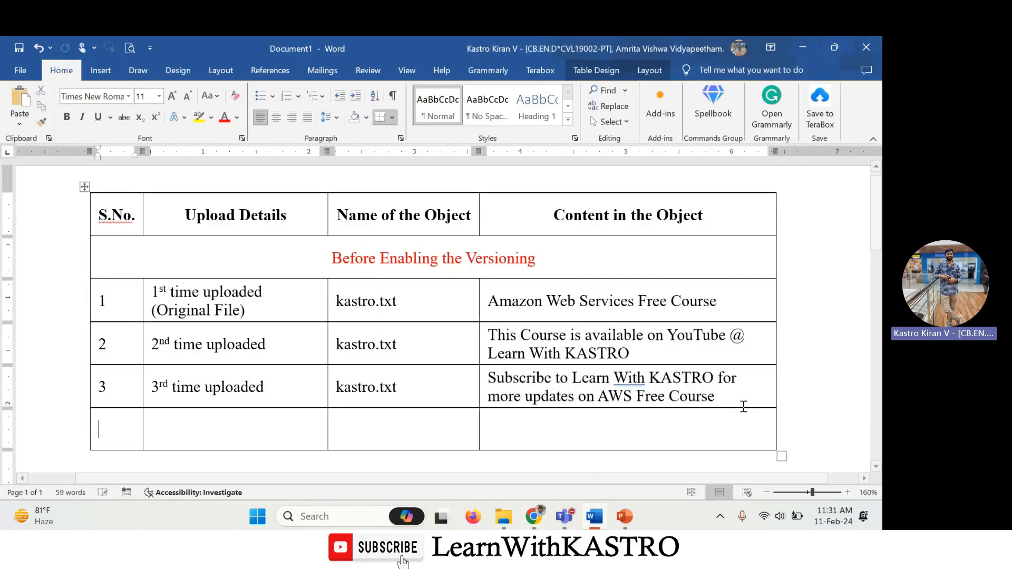
scroll(662, 430, "down", 1)
left_click_drag(621, 368, 107, 358)
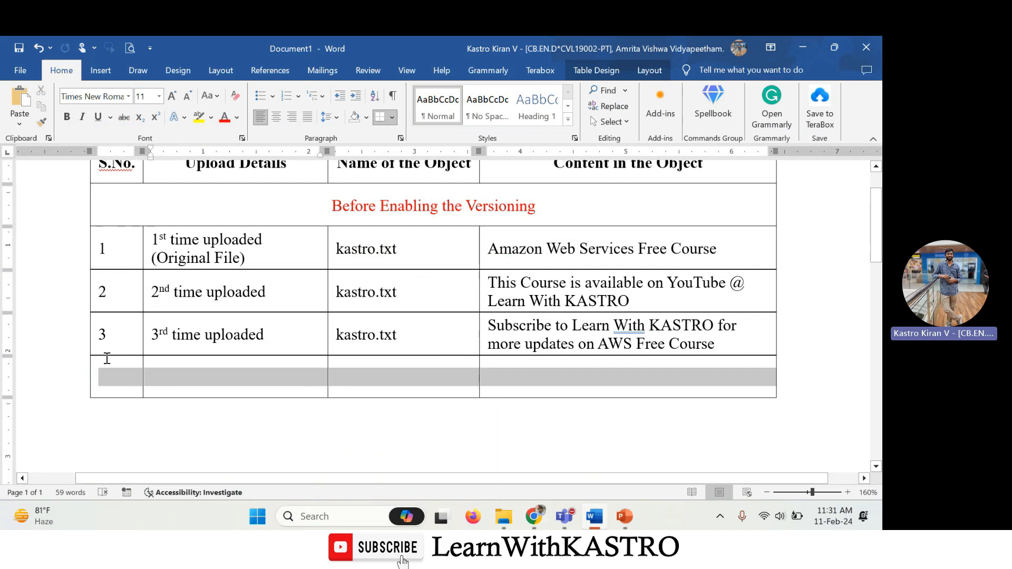
left_click(428, 335)
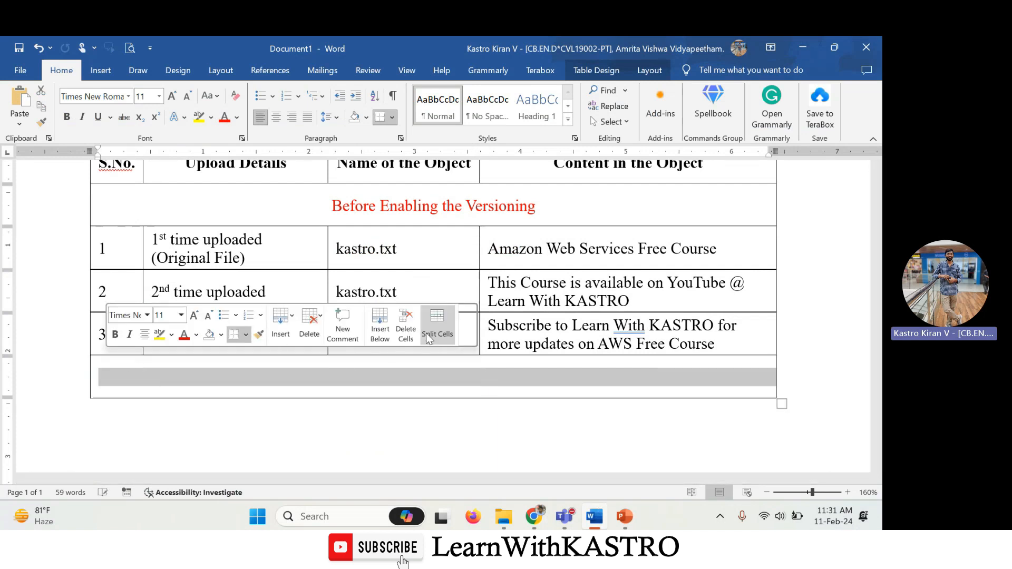
Step: Reuse the red versioning heading in the merged row as "After Enabling the Versioning", centre it, and add a four-column row beneath
left_click_drag(564, 200, 282, 198)
key("ctrl+c")
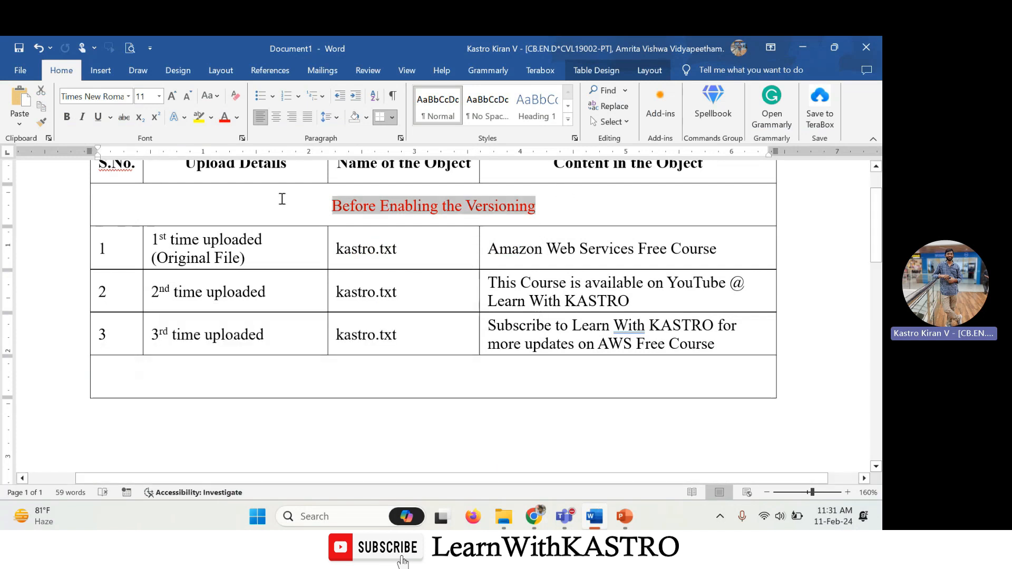
left_click(419, 371)
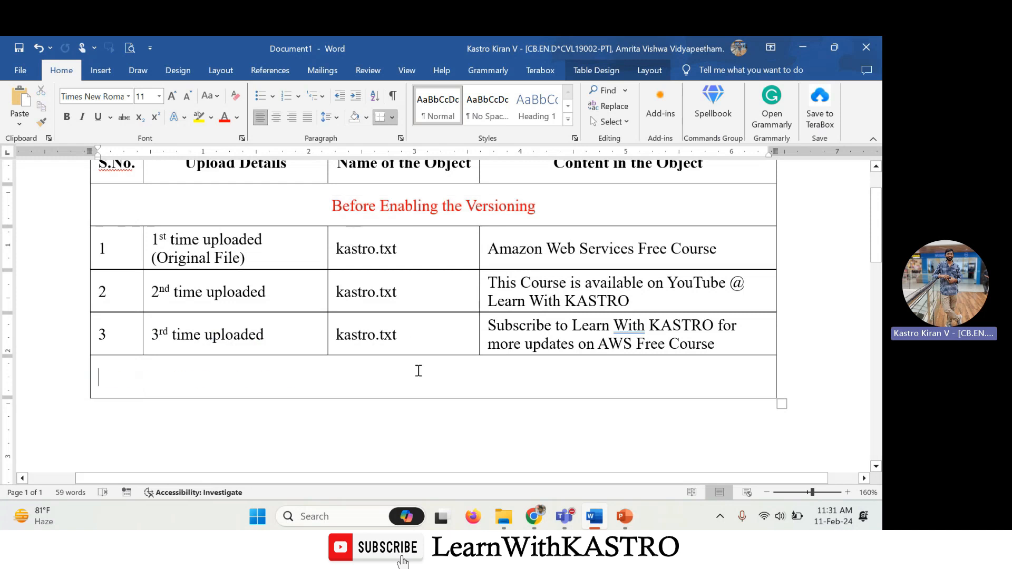
key("ctrl+v")
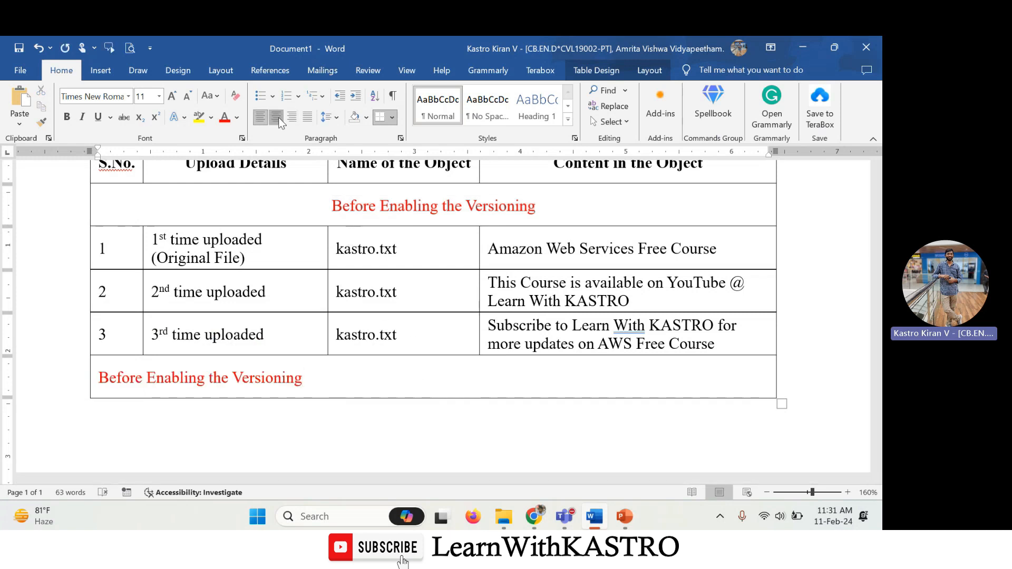
left_click(275, 117)
left_click(379, 376)
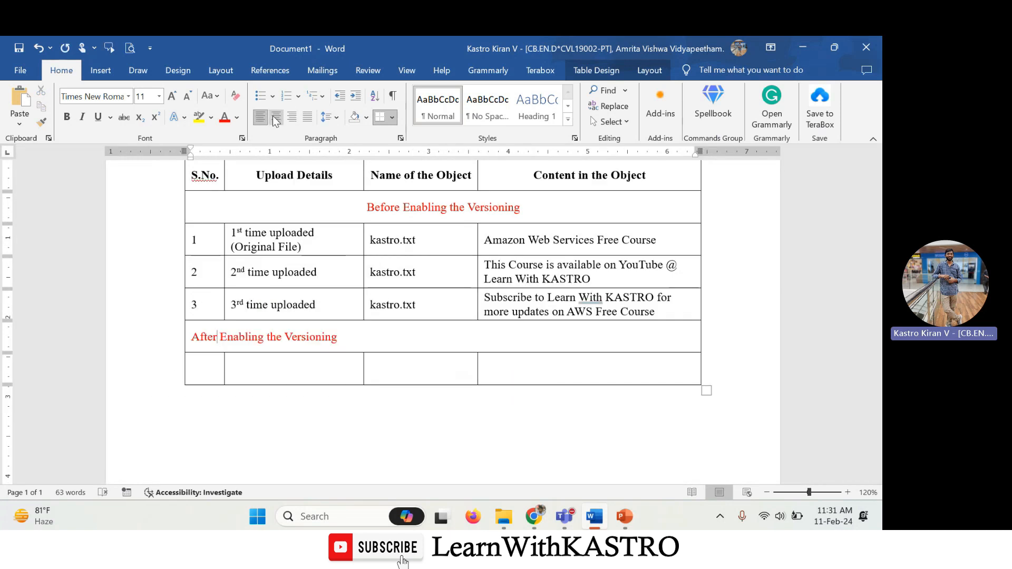
left_click(275, 119)
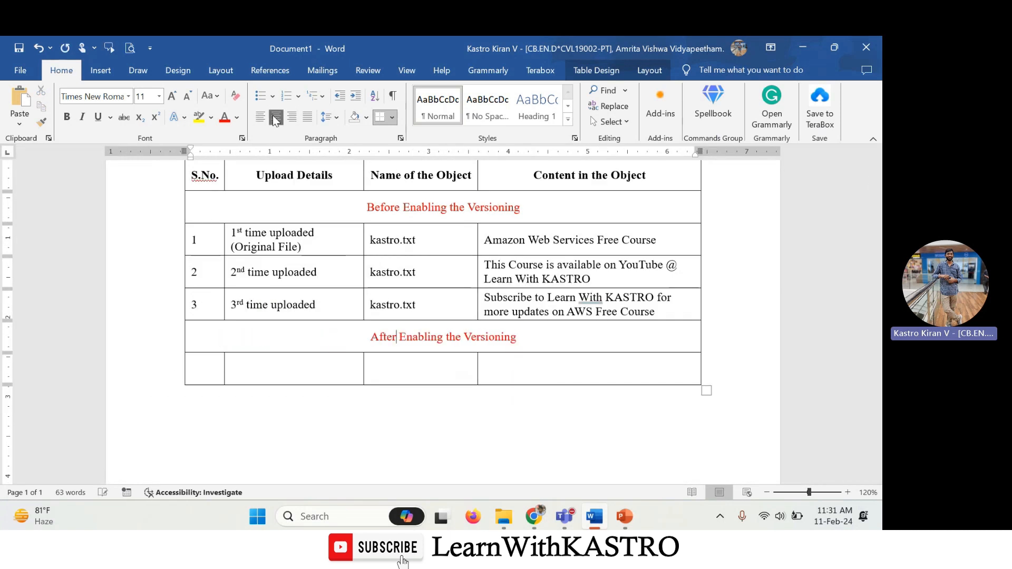
Step: Fill in the new row's serial number as 4 and its upload details as "4th time uploaded"
left_click(207, 375)
type("4")
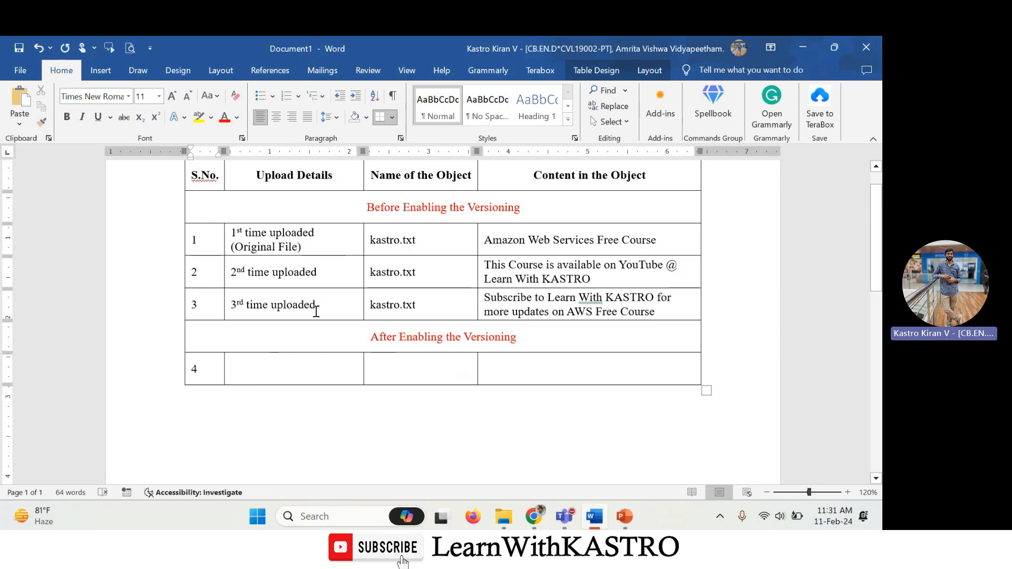
left_click(296, 368)
type("4th t")
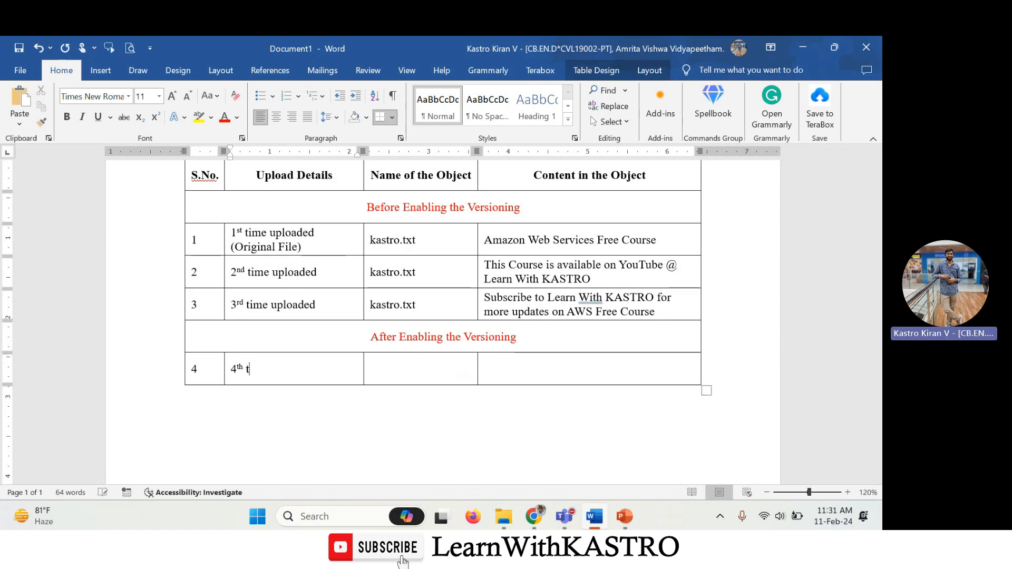
type("ime u")
key("BackSpace")
type("ime ")
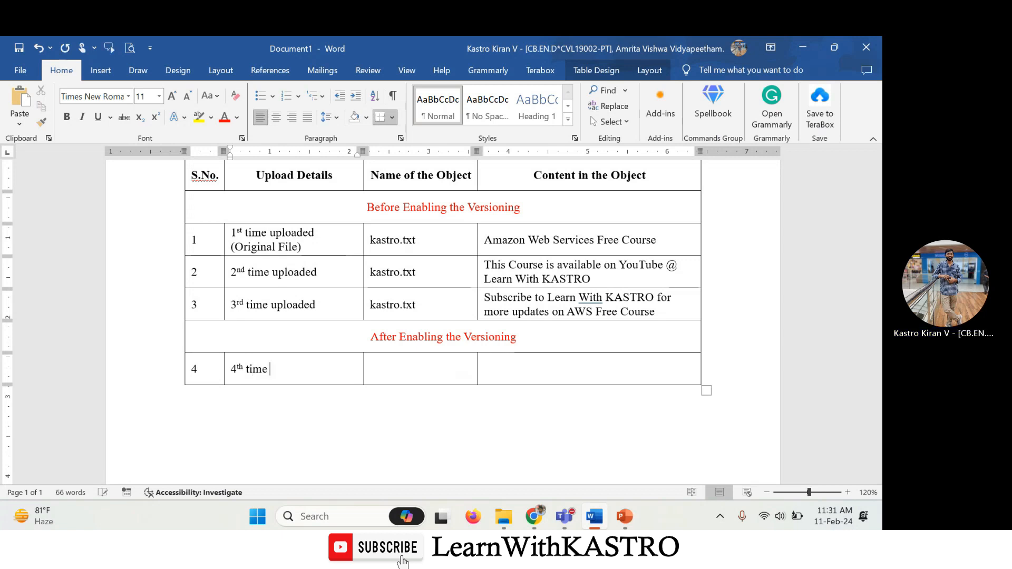
type("uploaded")
Step: Enter kastro.txt in lowercase as the object name for the fourth upload
key("Tab")
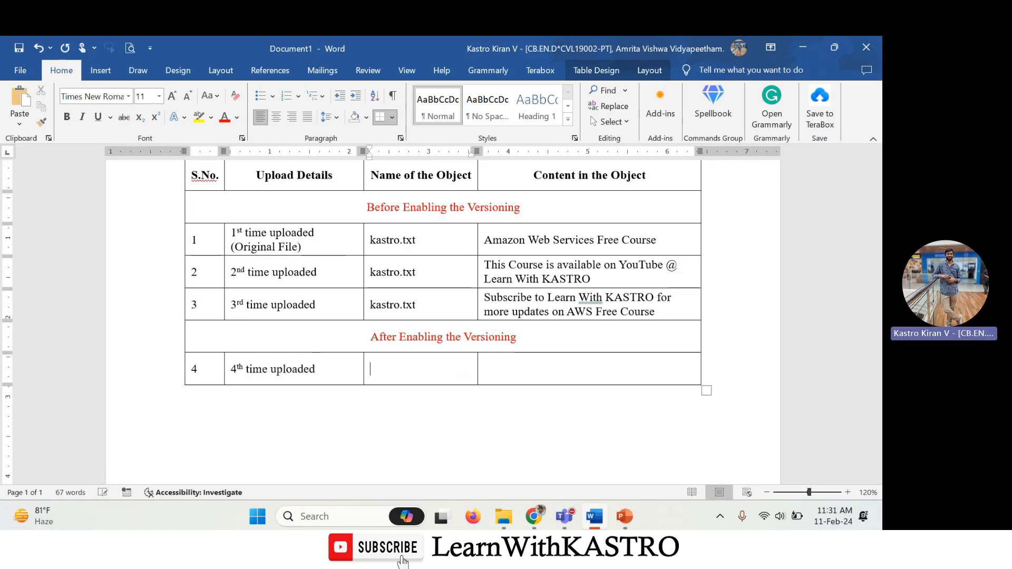
type("kastro.txt")
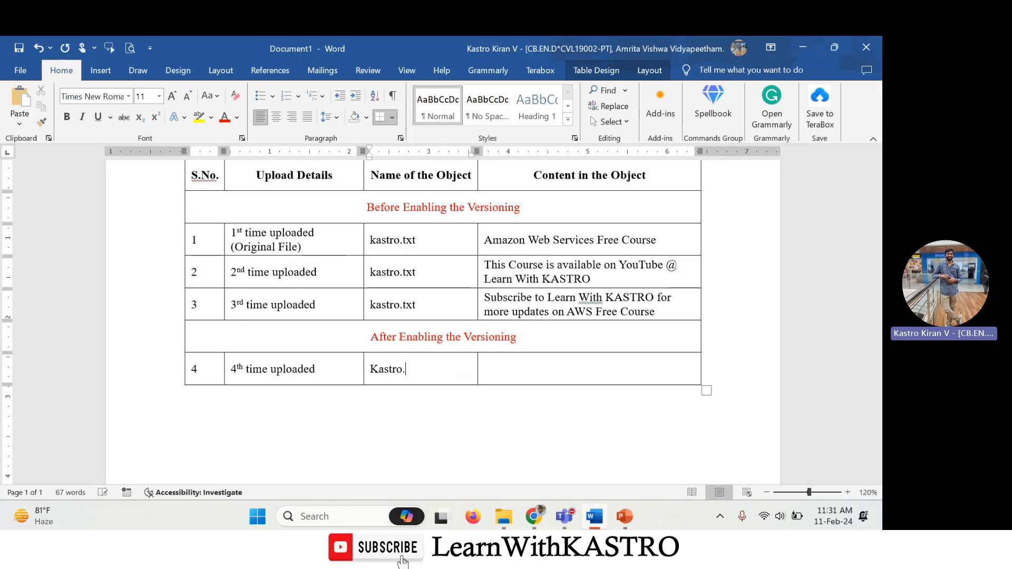
key("Home")
key("Delete")
type("k")
key("Tab")
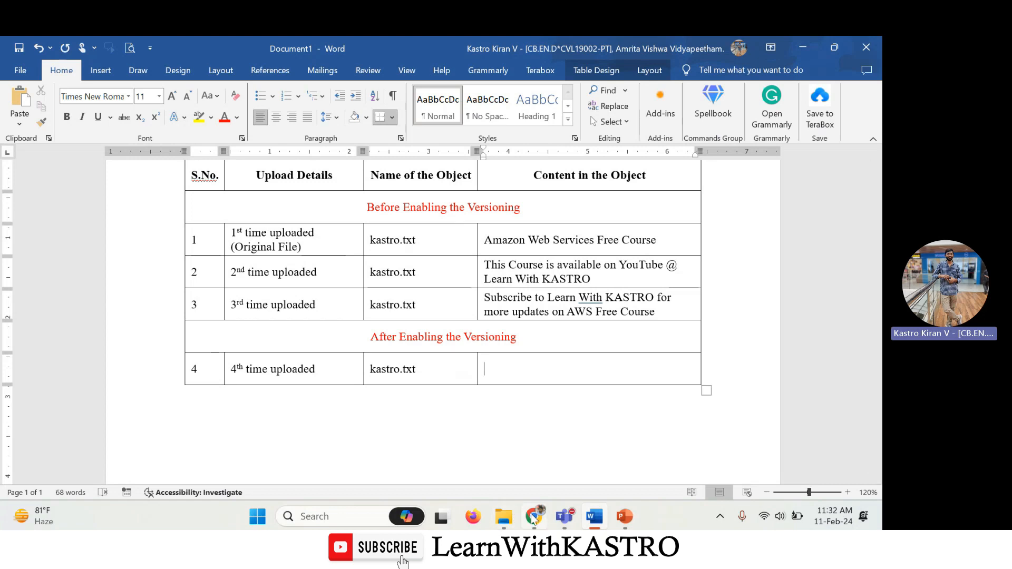
Step: Switch to the browser, open kastro.txt from the bucket to review its content, and return to the object list
key("alt+Tab")
left_click(74, 438)
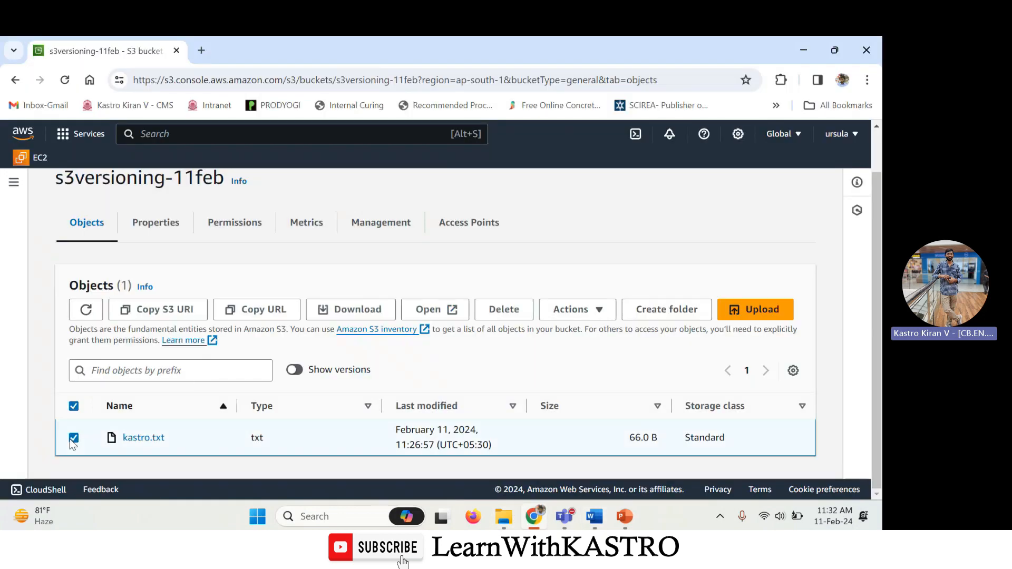
left_click(428, 310)
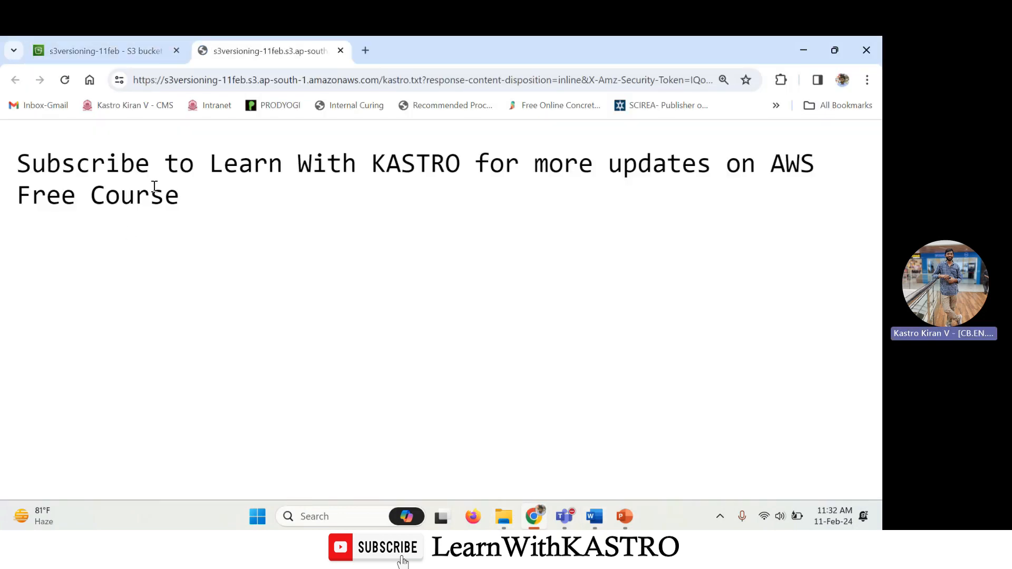
left_click_drag(189, 198, 11, 163)
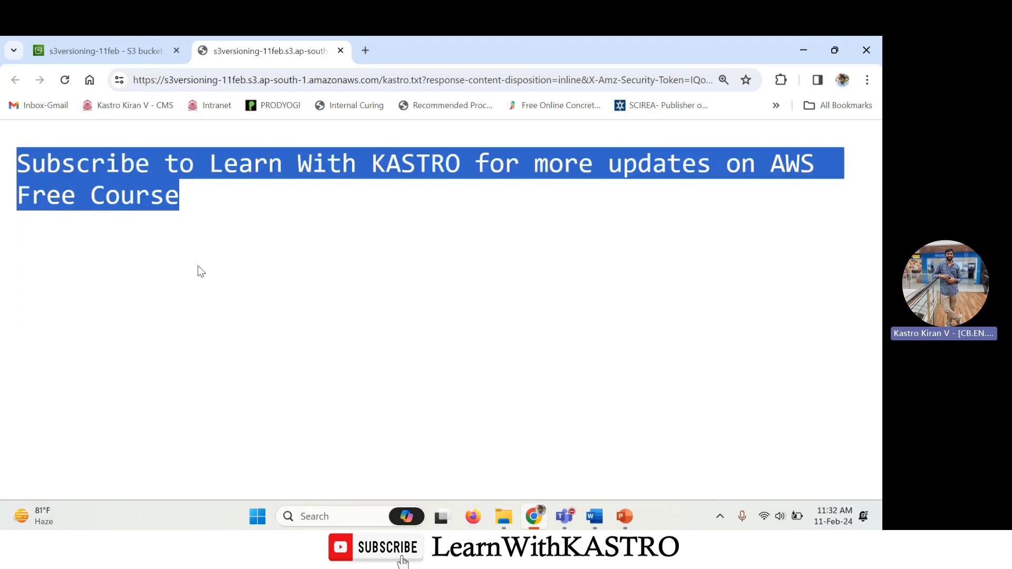
left_click(198, 211)
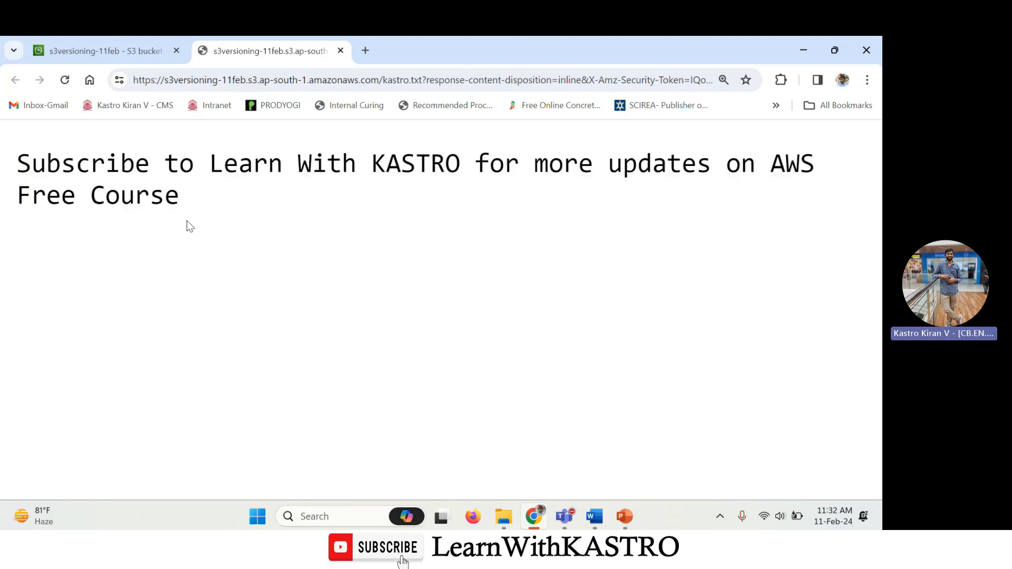
left_click(104, 52)
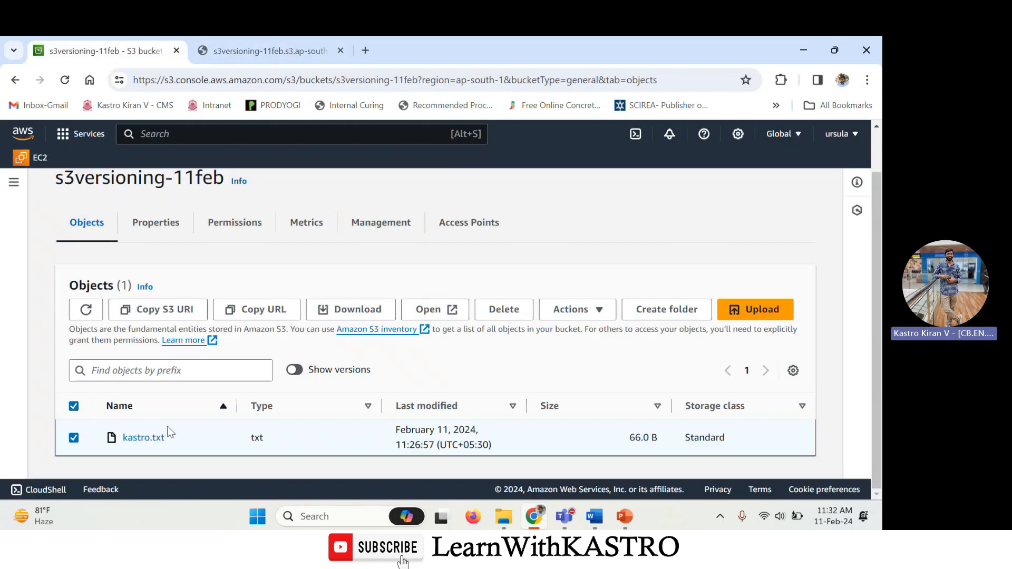
Step: Switch to the Word document and enter DevOps as the object content for the fourth upload
left_click(594, 516)
left_click(535, 379)
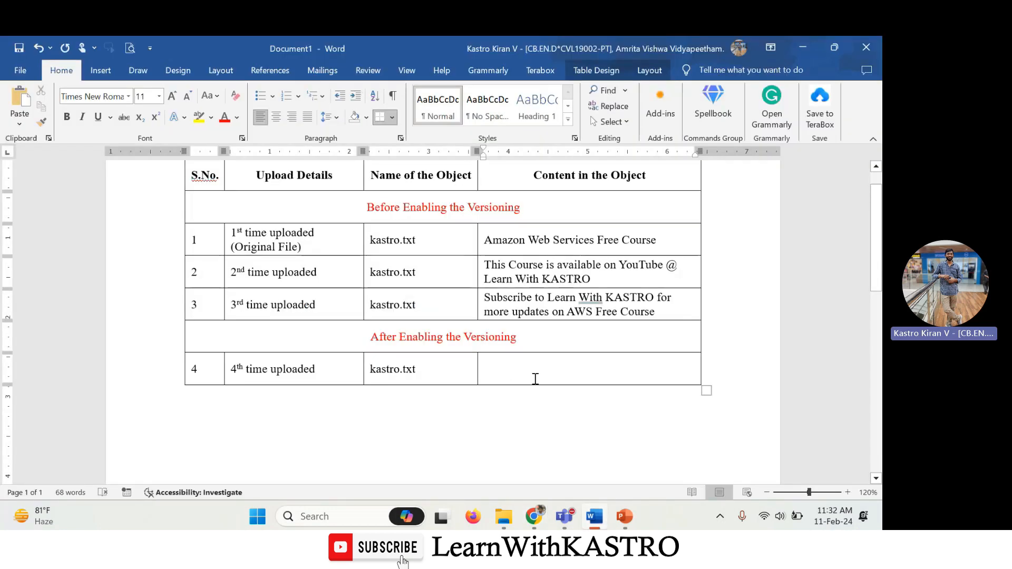
type("Dev")
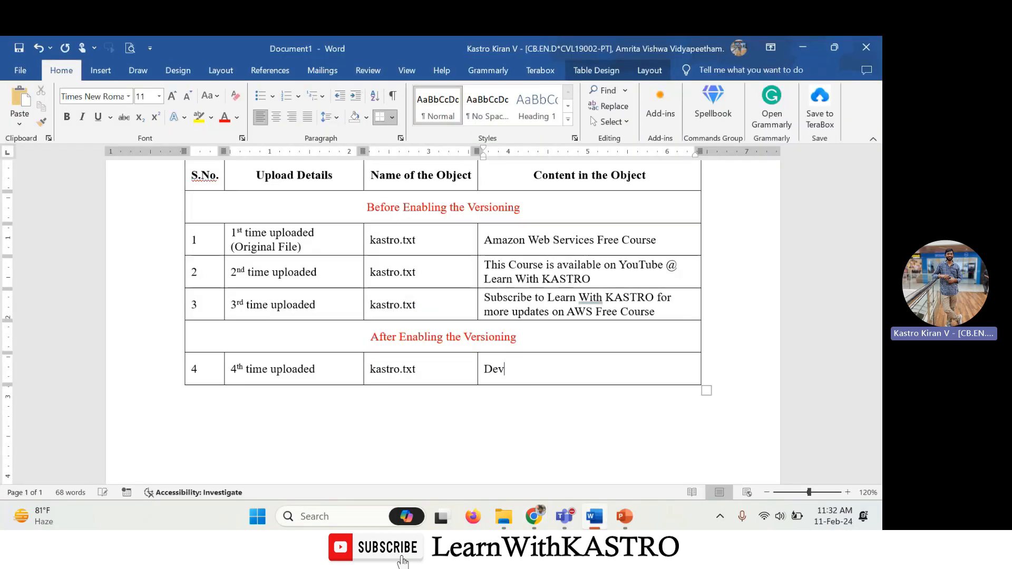
type("Ops")
Step: Switch to kastro.txt in Notepad, replace its entire text with DevOps, and save and close the file
key("super+d")
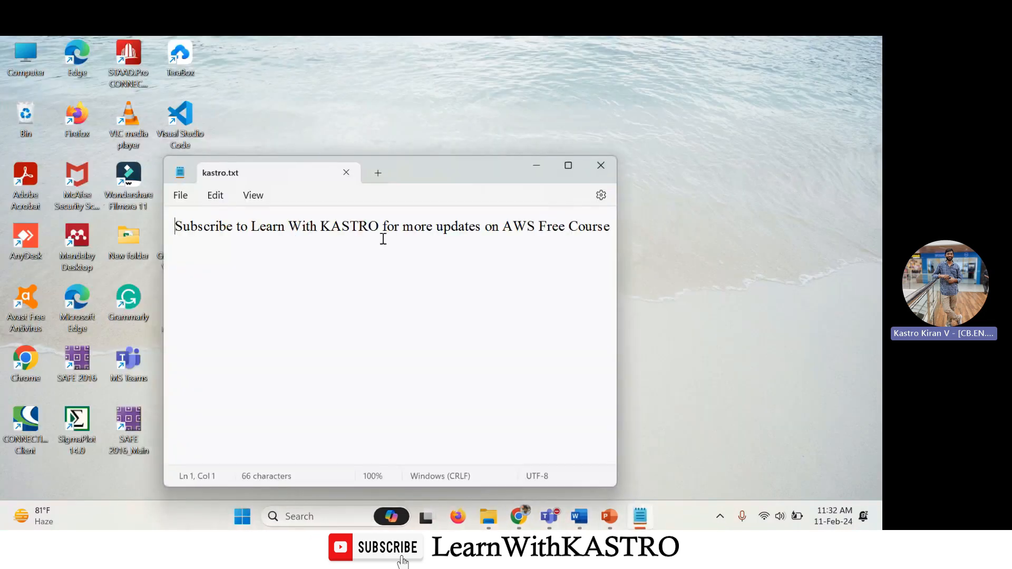
key("ctrl+a")
key("BackSpace")
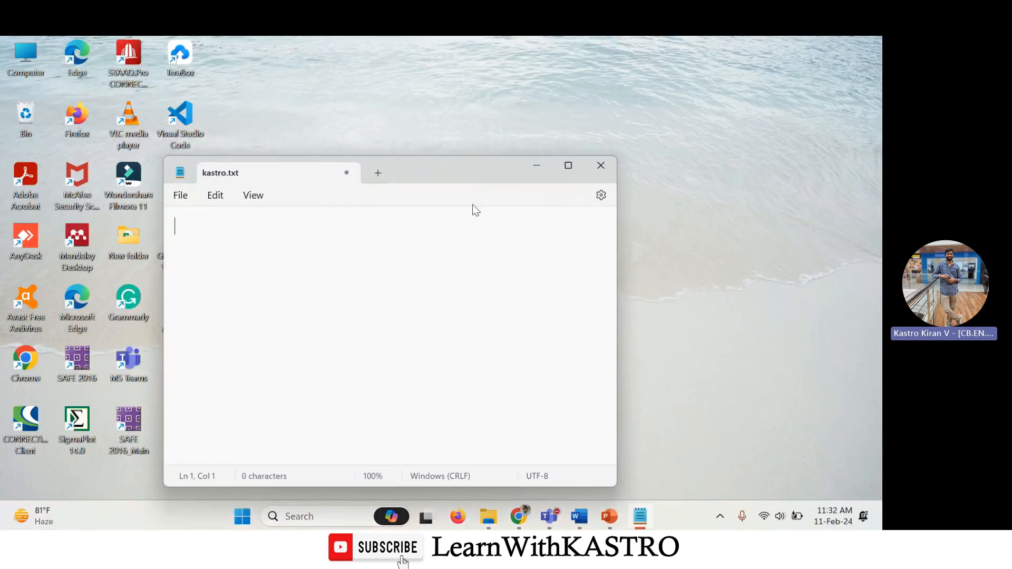
type("DevOps")
key("ctrl+s")
left_click(345, 173)
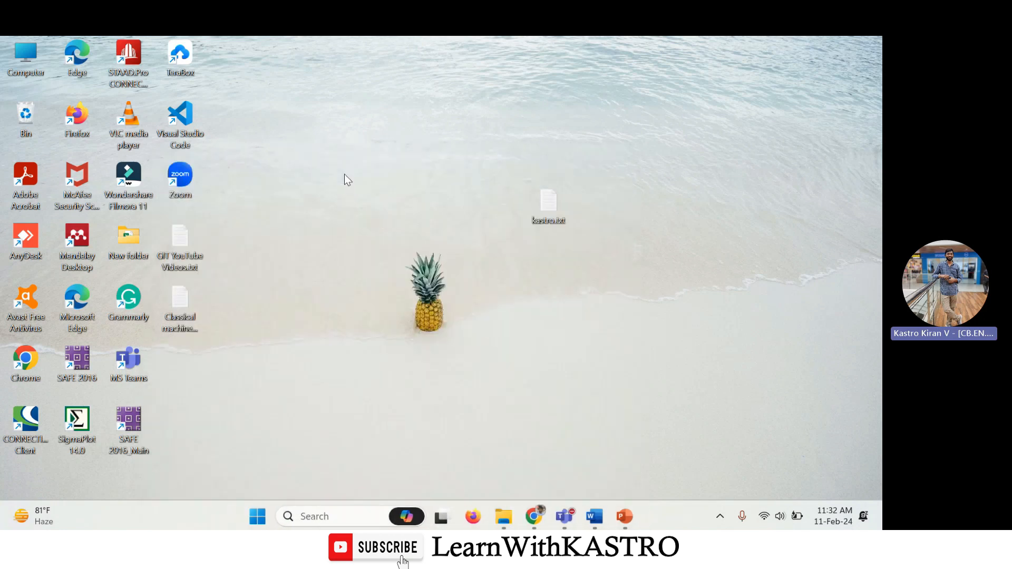
Step: Switch to the browser, open the bucket's current kastro.txt to review its content, and return to the object list with the file deselected
left_click(534, 516)
left_click(74, 406)
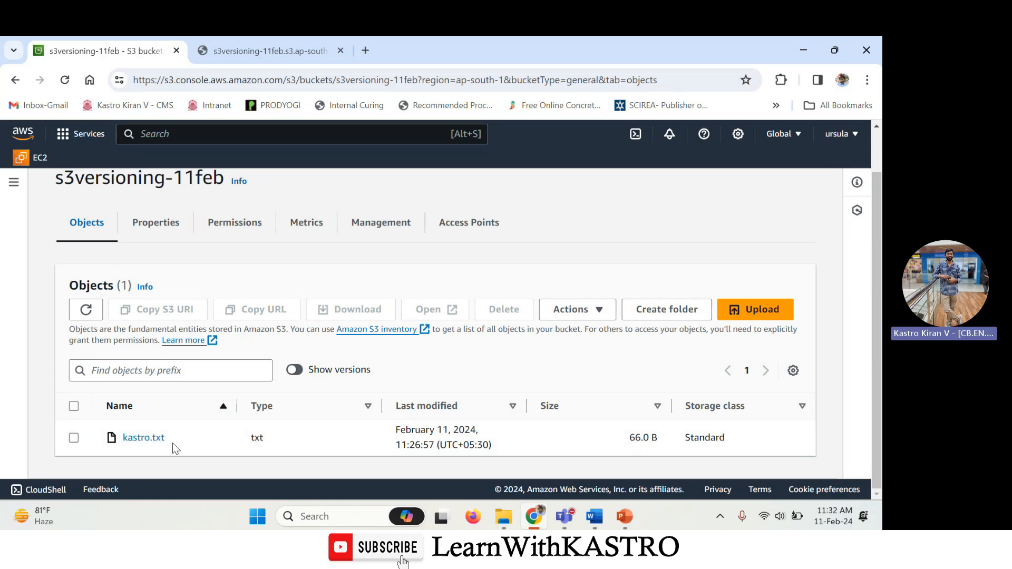
left_click_drag(172, 443, 122, 441)
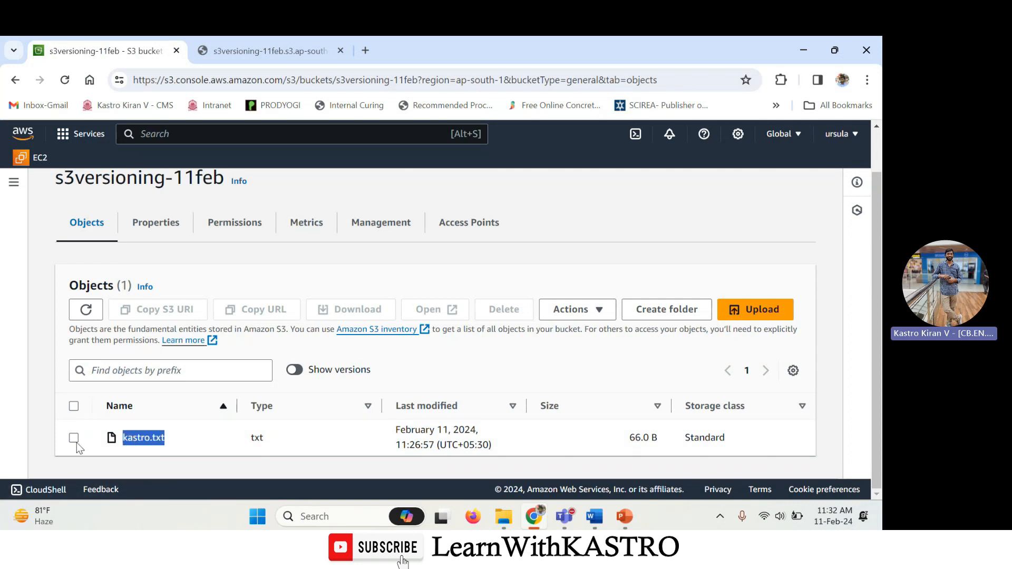
left_click(74, 438)
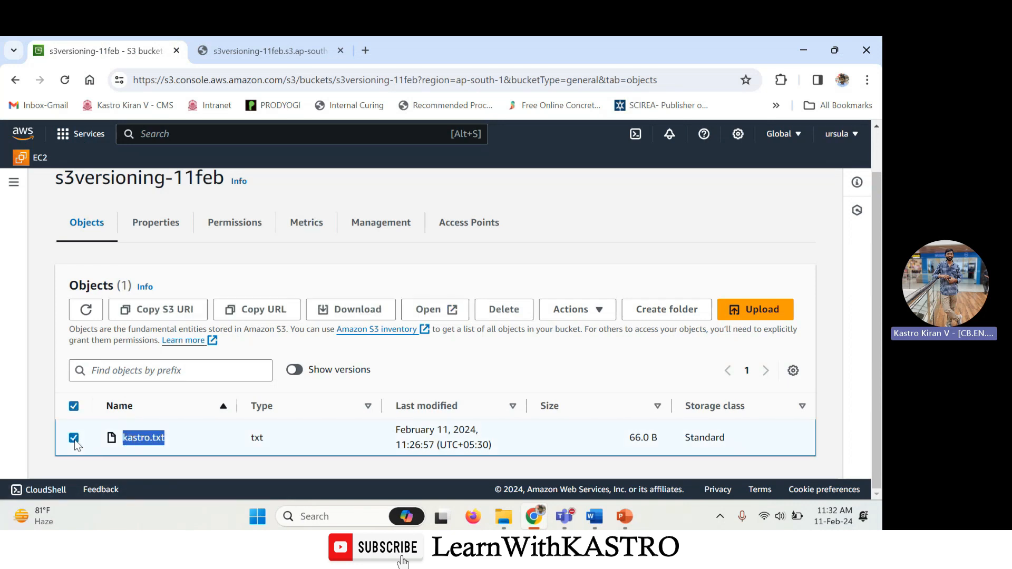
left_click(440, 315)
left_click(505, 50)
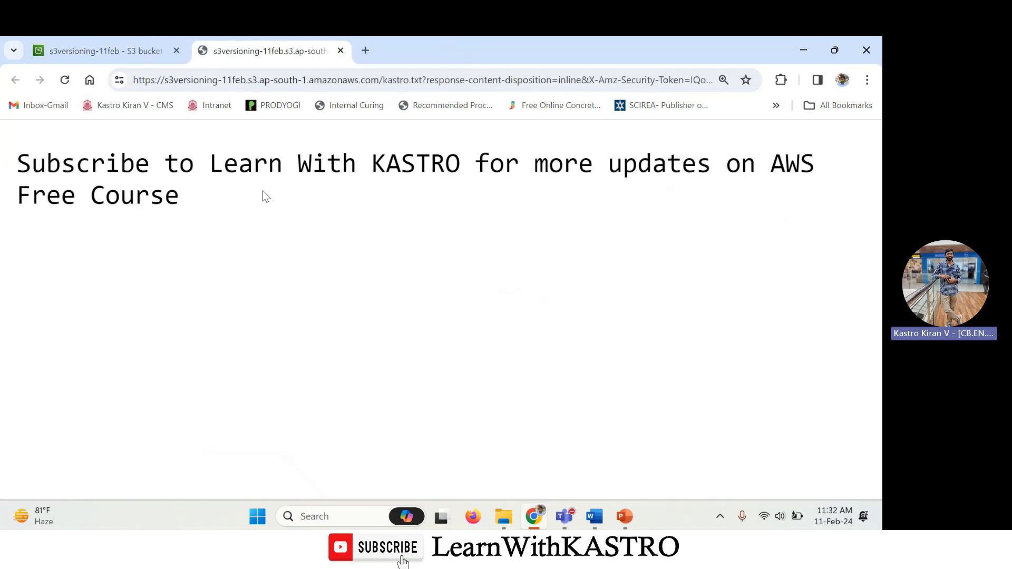
triple_click(202, 201)
left_click(357, 270)
left_click(116, 50)
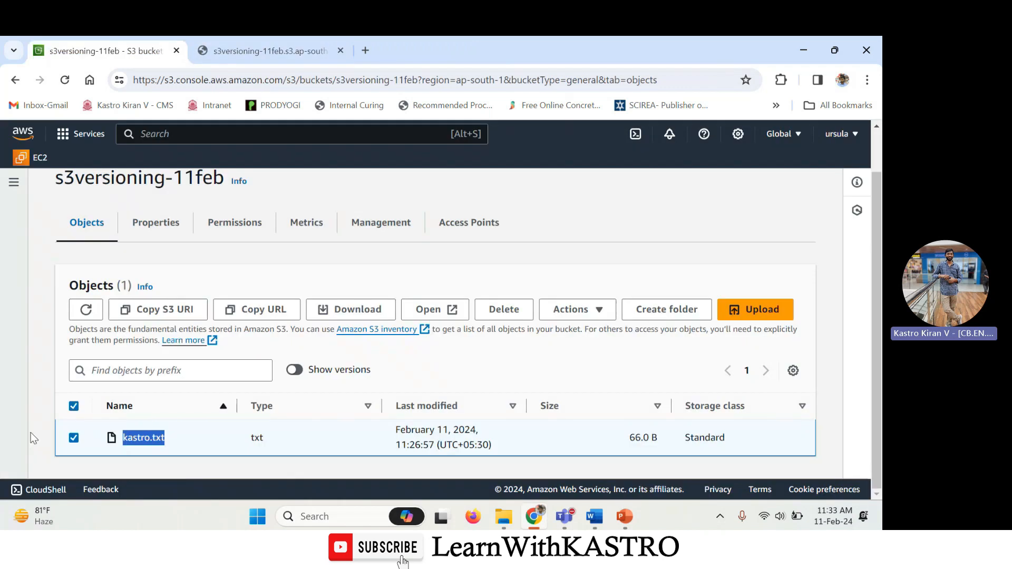
left_click(74, 438)
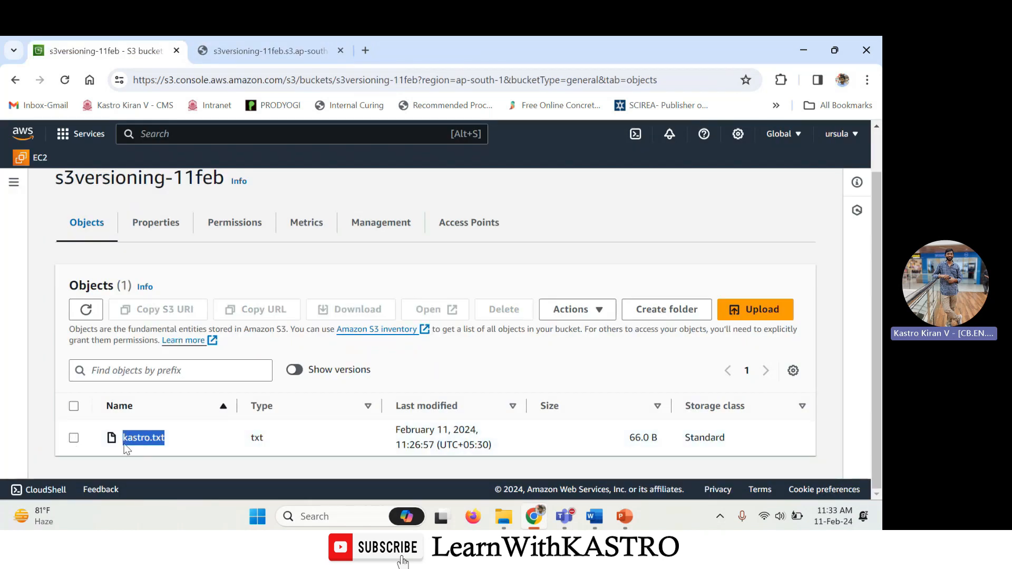
Step: Turn on Show versions in the object list to examine the version ID of kastro.txt, and turn it off again
left_click(387, 381)
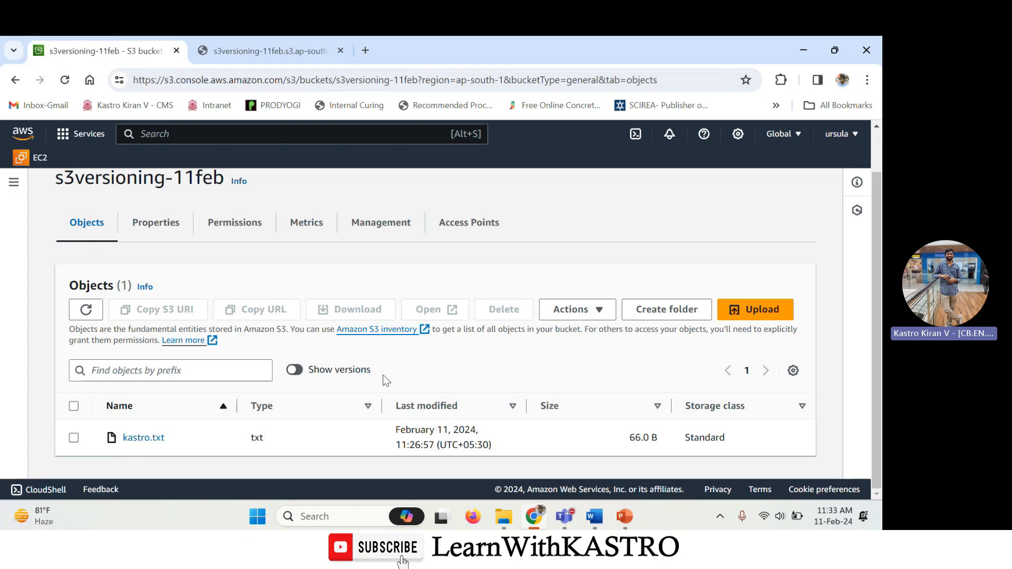
left_click_drag(378, 371, 310, 371)
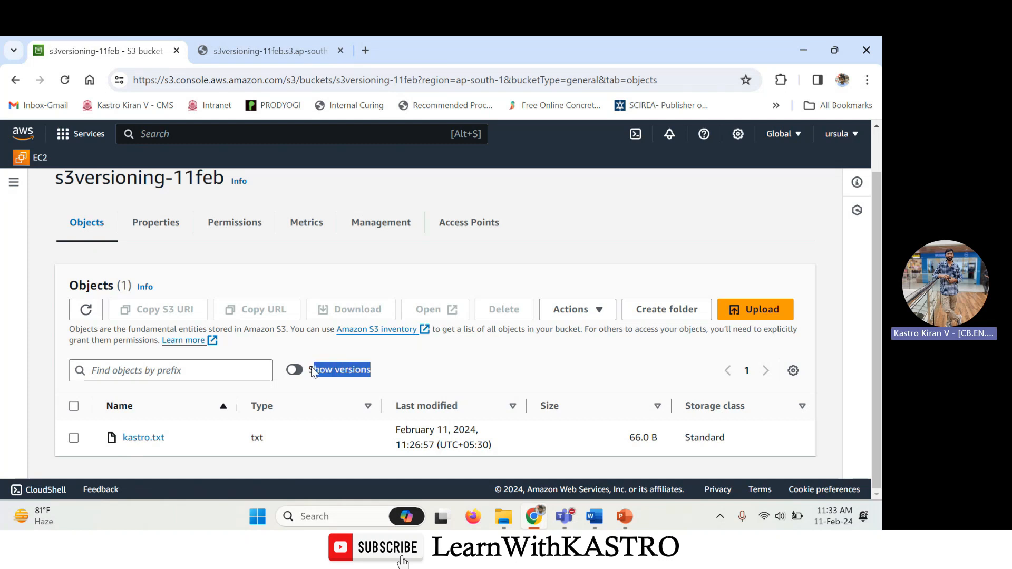
left_click(438, 364)
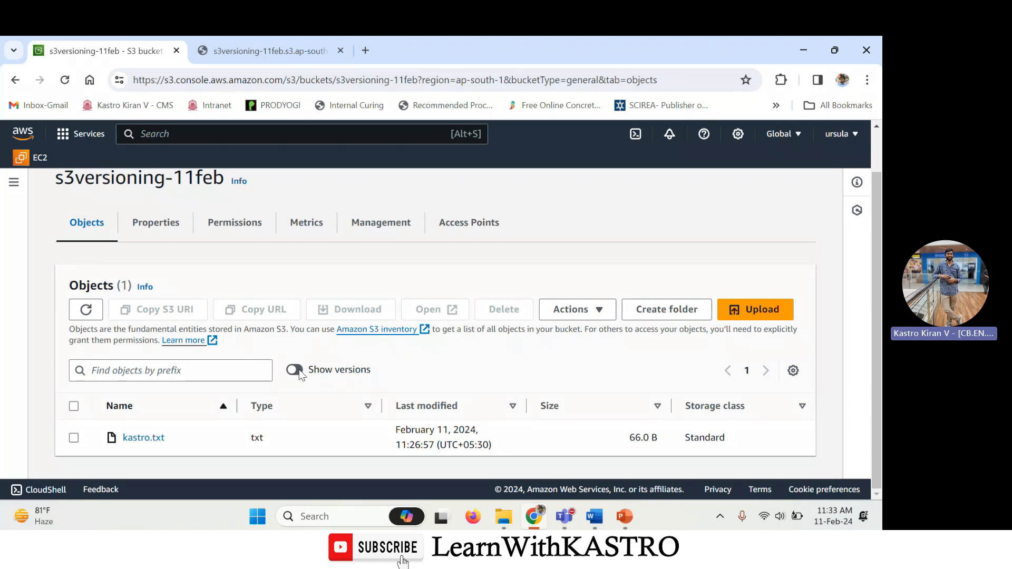
left_click(299, 370)
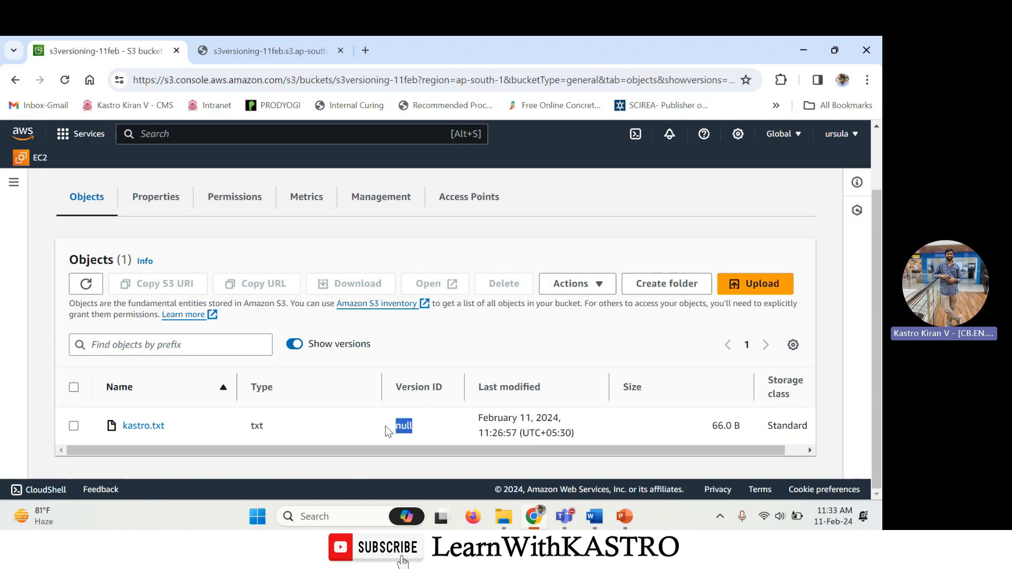
left_click_drag(177, 432, 122, 431)
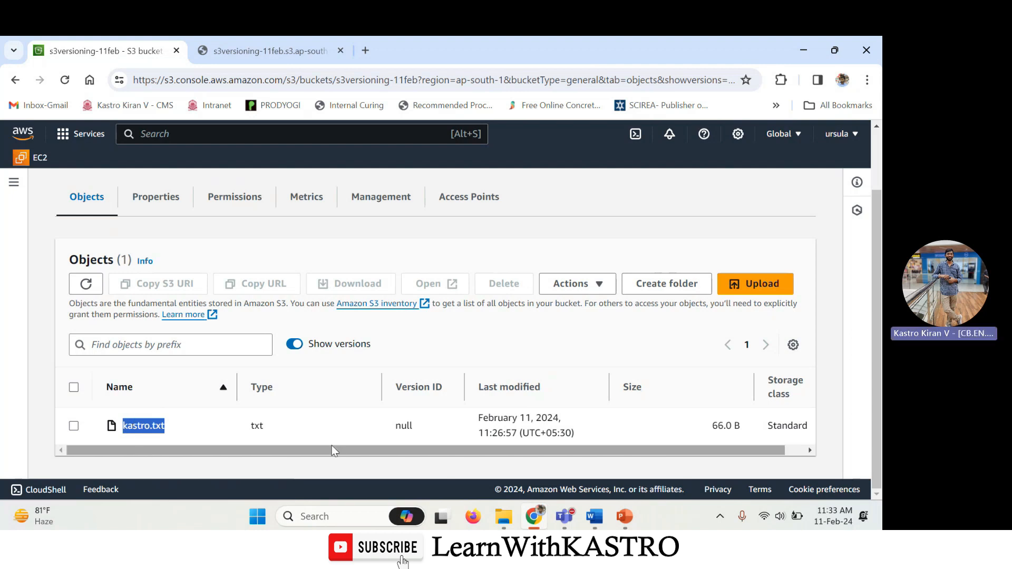
left_click(428, 431)
left_click_drag(418, 430, 394, 428)
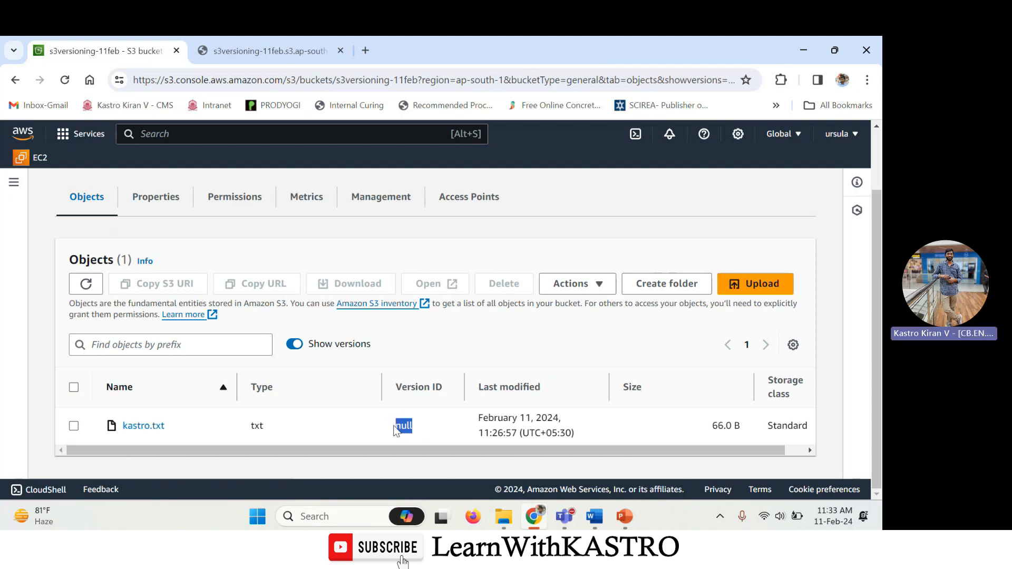
left_click(424, 436)
left_click_drag(402, 428, 397, 431)
left_click_drag(180, 431, 122, 427)
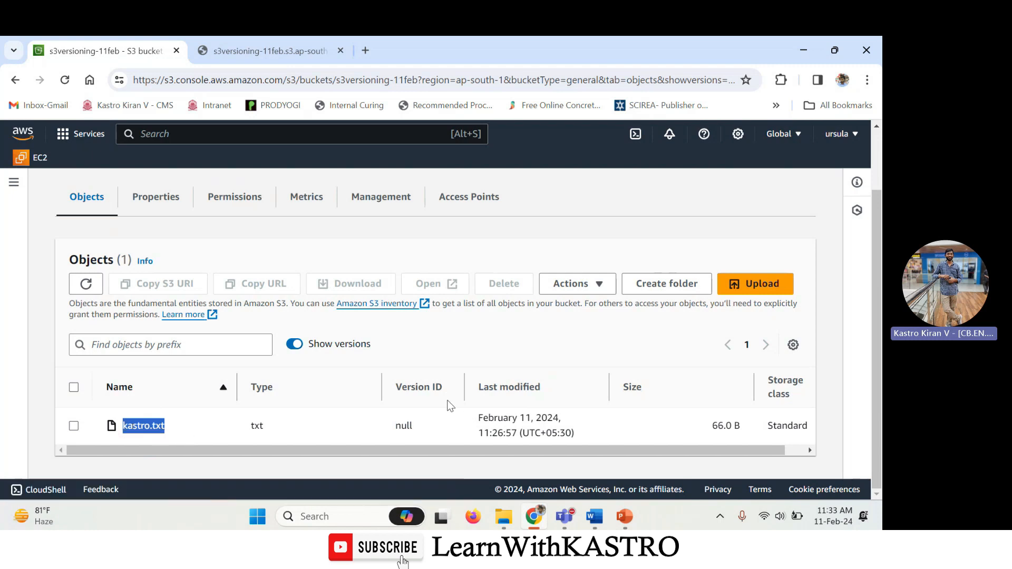
left_click_drag(446, 388, 392, 395)
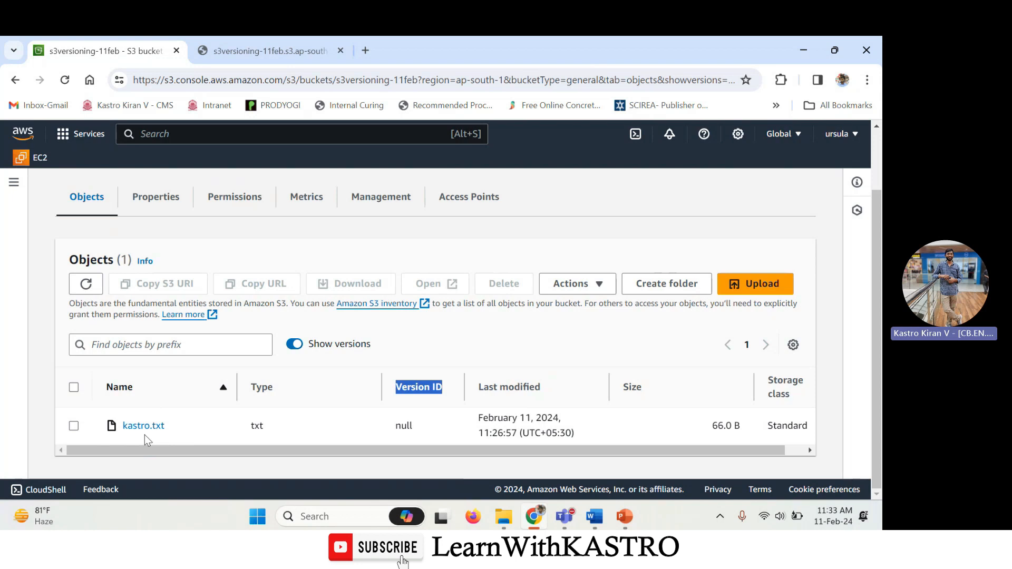
left_click_drag(181, 430, 120, 427)
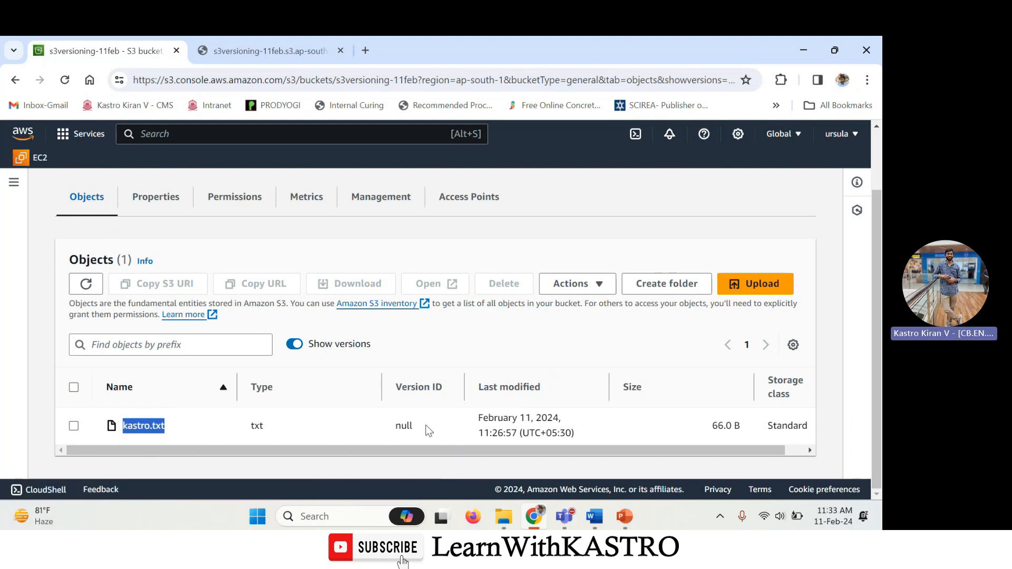
double_click(406, 425)
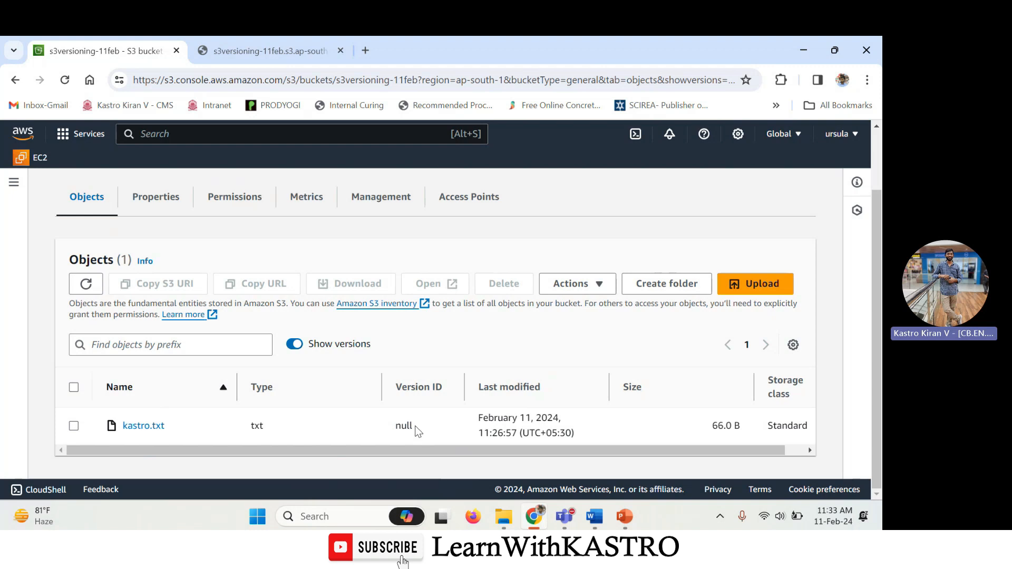
left_click(294, 343)
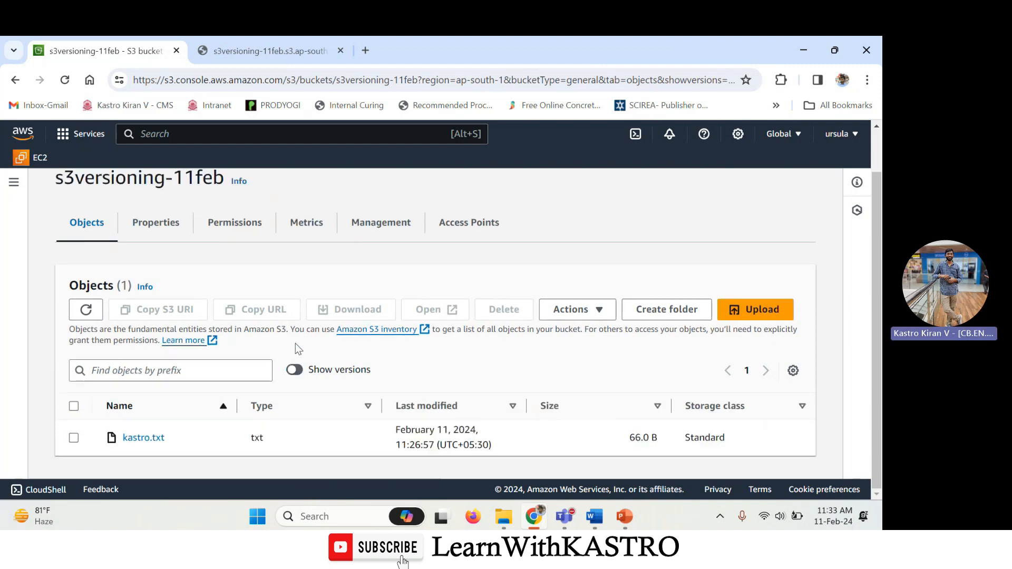
Step: Upload kastro.txt from the Desktop to the s3versioning-11feb bucket and close the upload status page
left_click(751, 310)
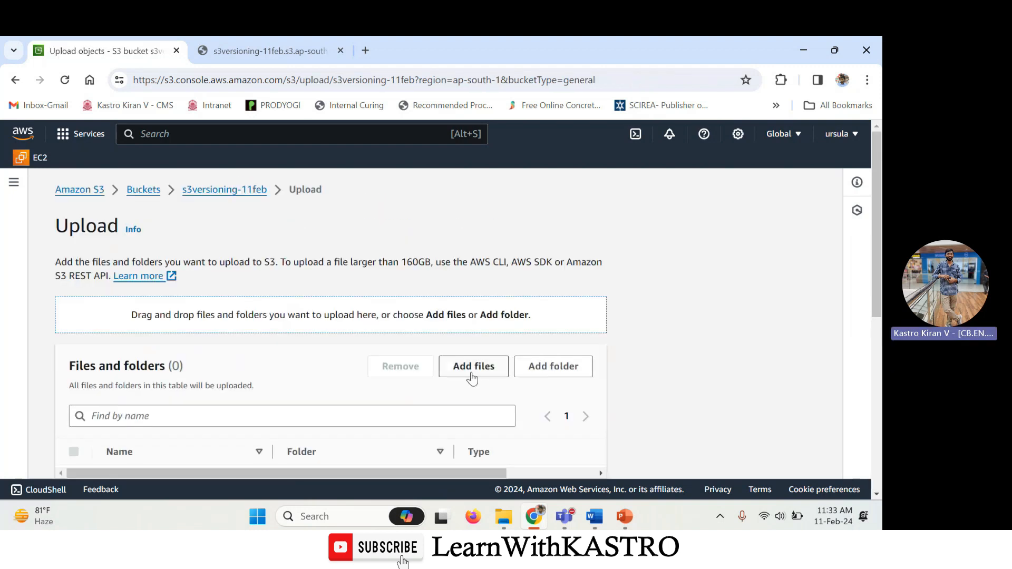
left_click(474, 369)
left_click(605, 267)
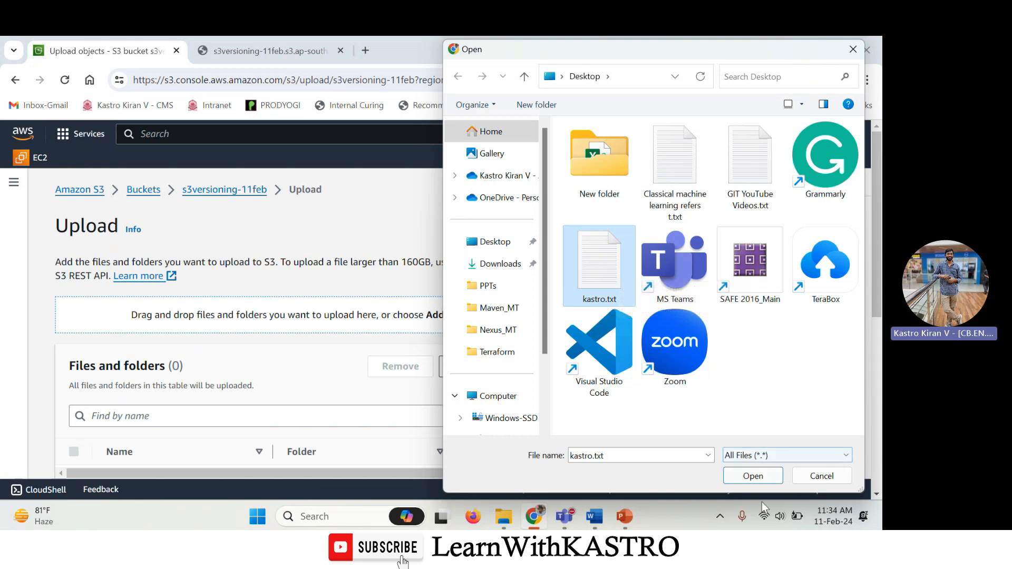
left_click(752, 476)
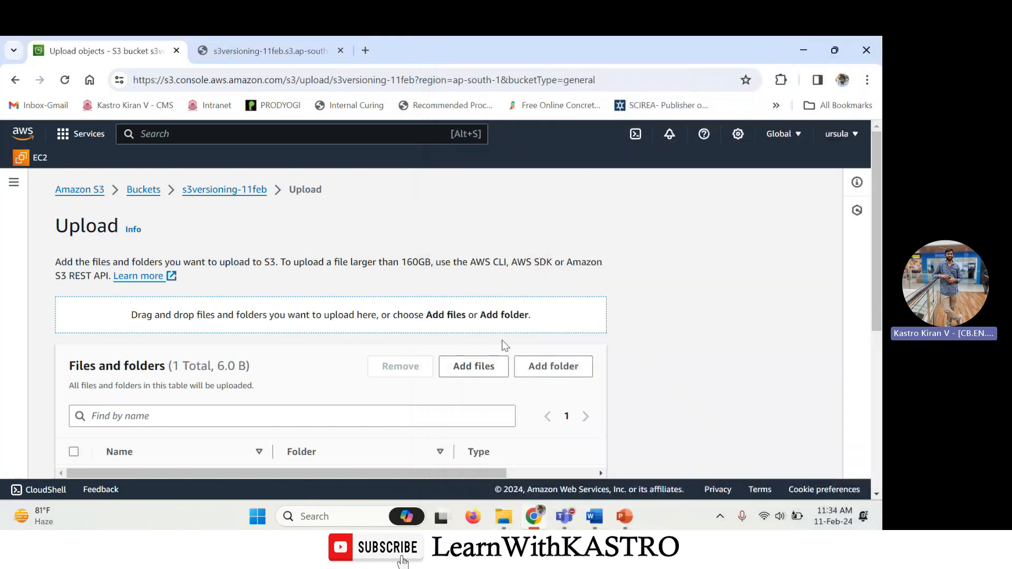
scroll(506, 369, "down", 5)
left_click(574, 459)
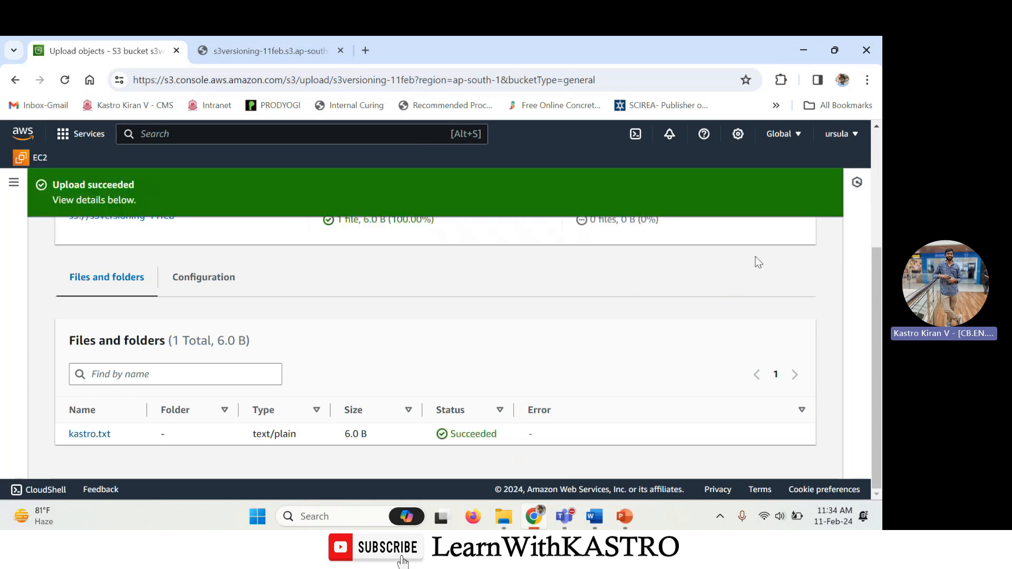
scroll(795, 271, "up", 1)
scroll(797, 277, "up", 3)
left_click(797, 246)
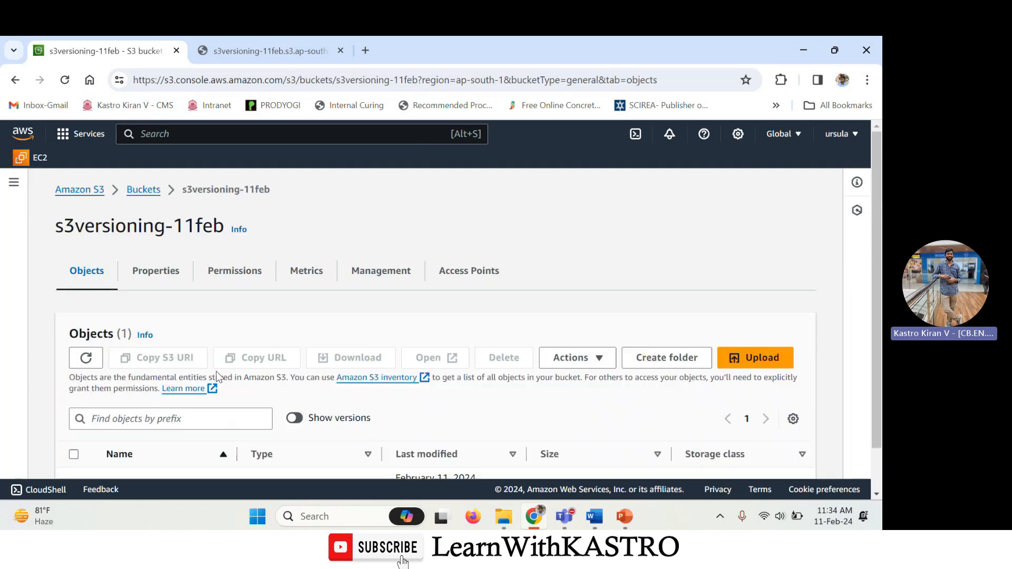
Step: Check the last-modified time of kastro.txt in the bucket's object list
scroll(217, 371, "down", 1)
left_click_drag(180, 438, 124, 451)
left_click(185, 454)
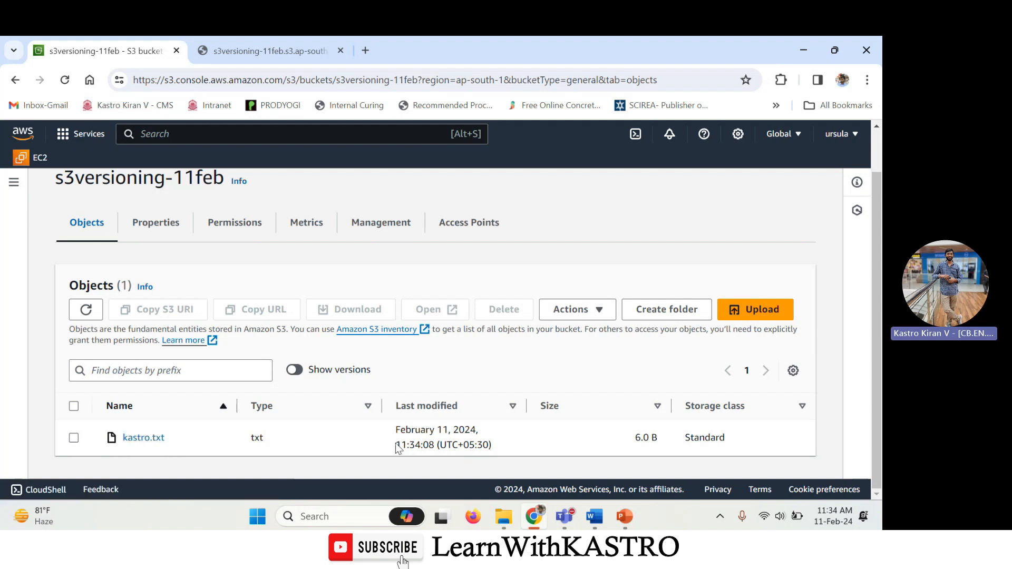
left_click_drag(396, 446, 435, 448)
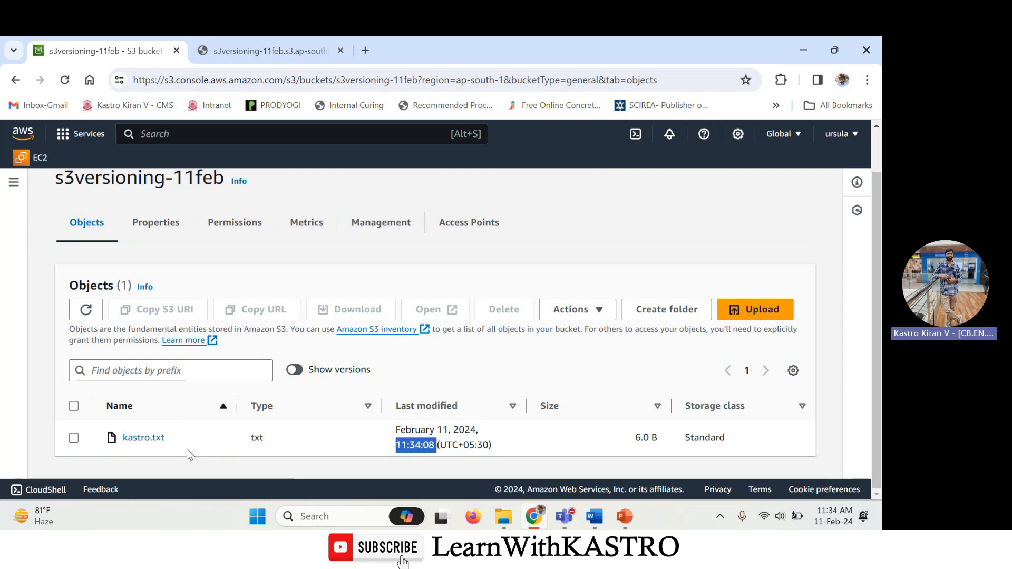
Step: Switch to the Word document and review the upload details and object content recorded for the fourth upload
left_click(596, 518)
left_click_drag(316, 370, 230, 369)
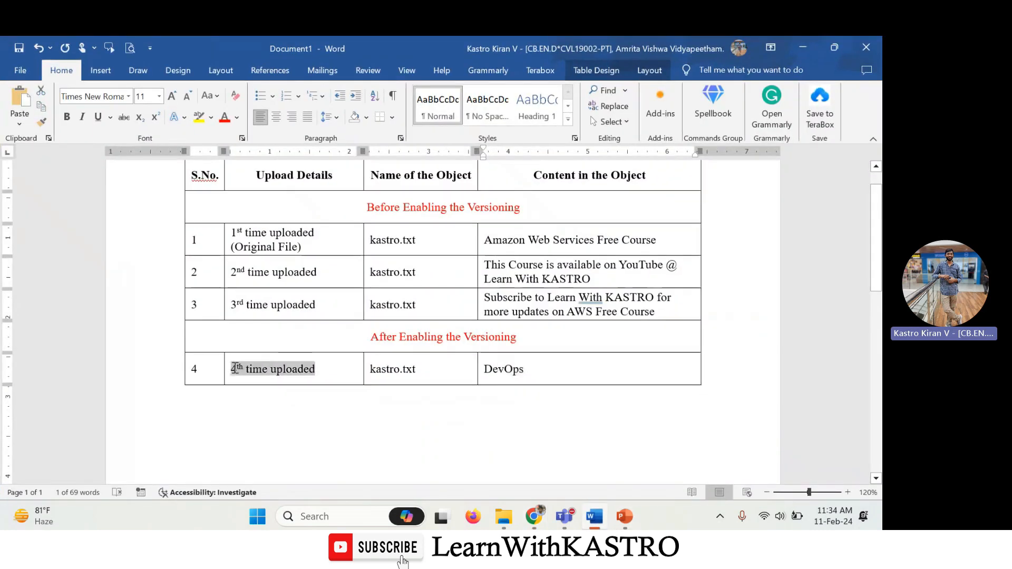
left_click(277, 371)
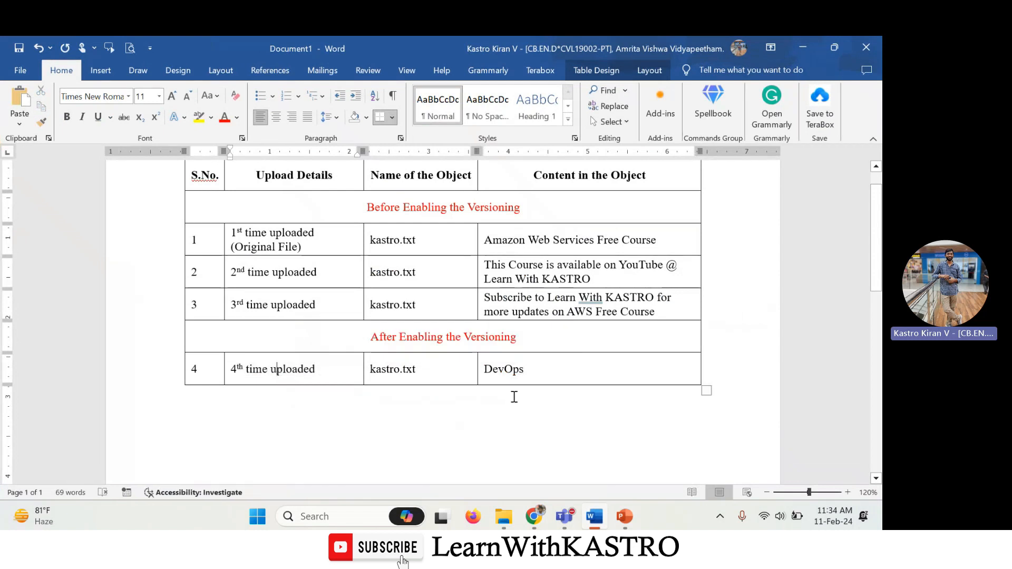
left_click_drag(525, 370, 484, 370)
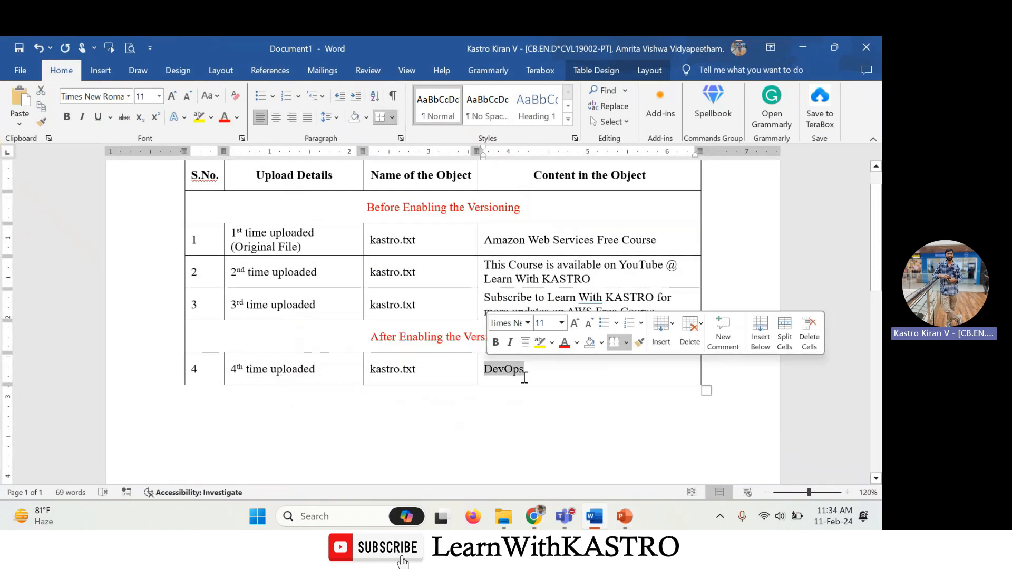
Step: Switch to the browser and open the newly uploaded kastro.txt from the bucket to check its content
left_click(603, 527)
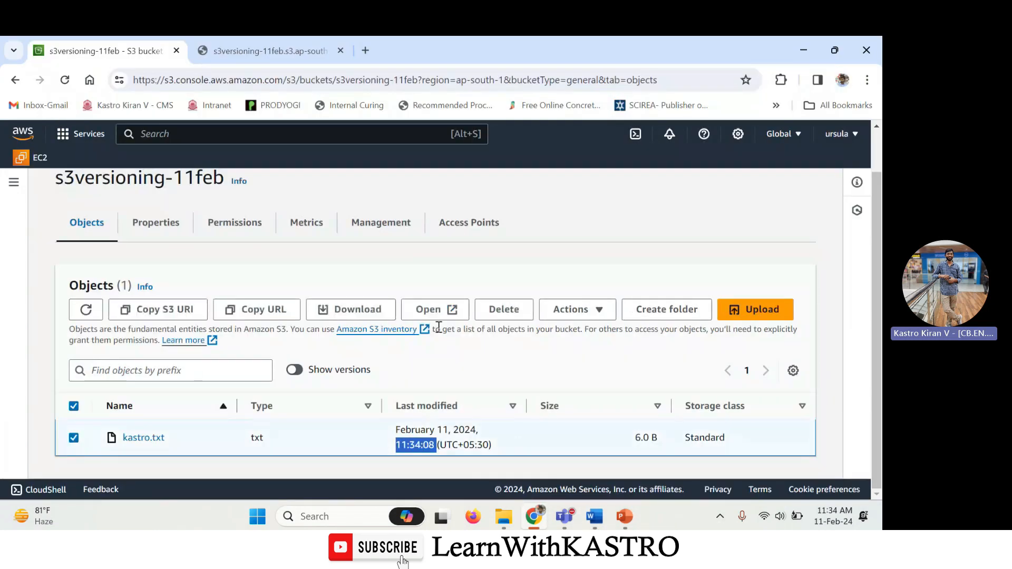
left_click(446, 310)
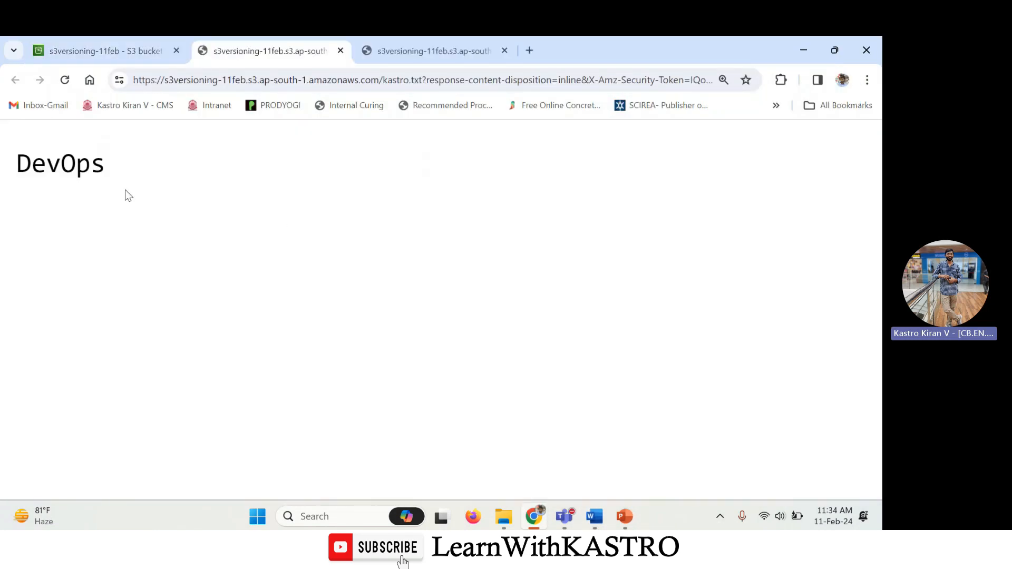
double_click(100, 173)
left_click(262, 240)
Step: Review the third upload's row in the Word table and return to the bucket's object list in the browser
key("alt+Tab")
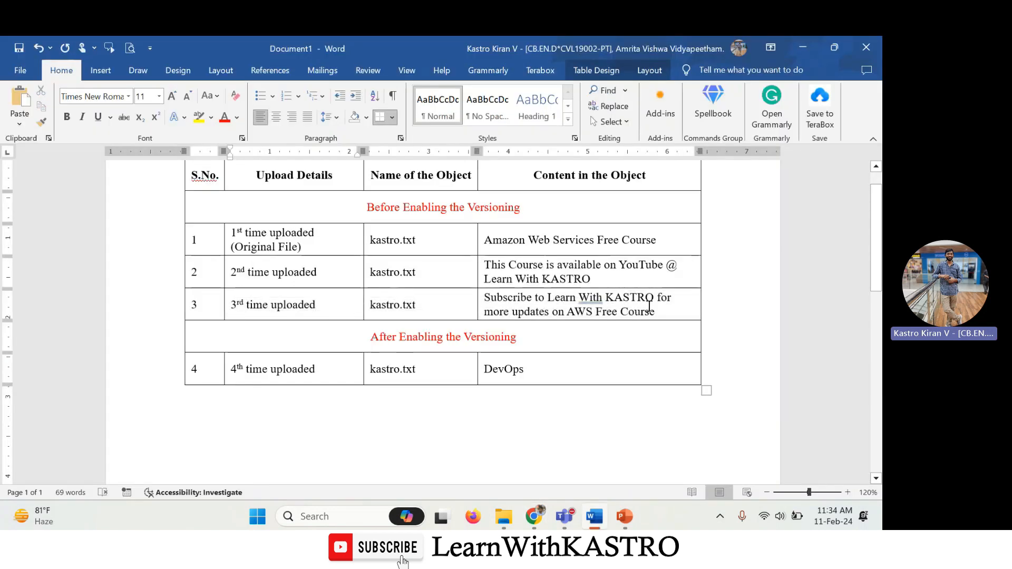
left_click_drag(649, 307, 292, 303)
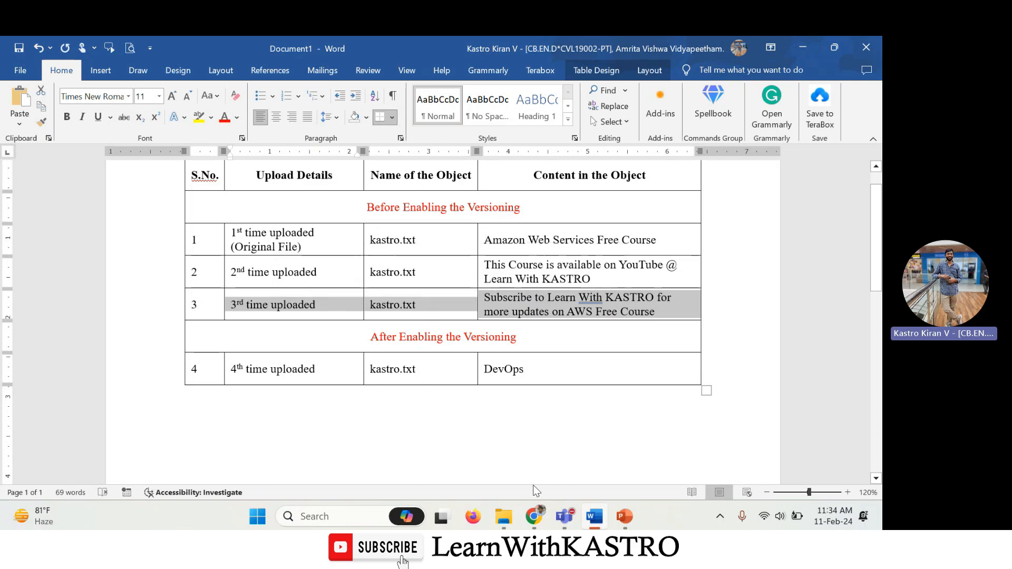
left_click(534, 517)
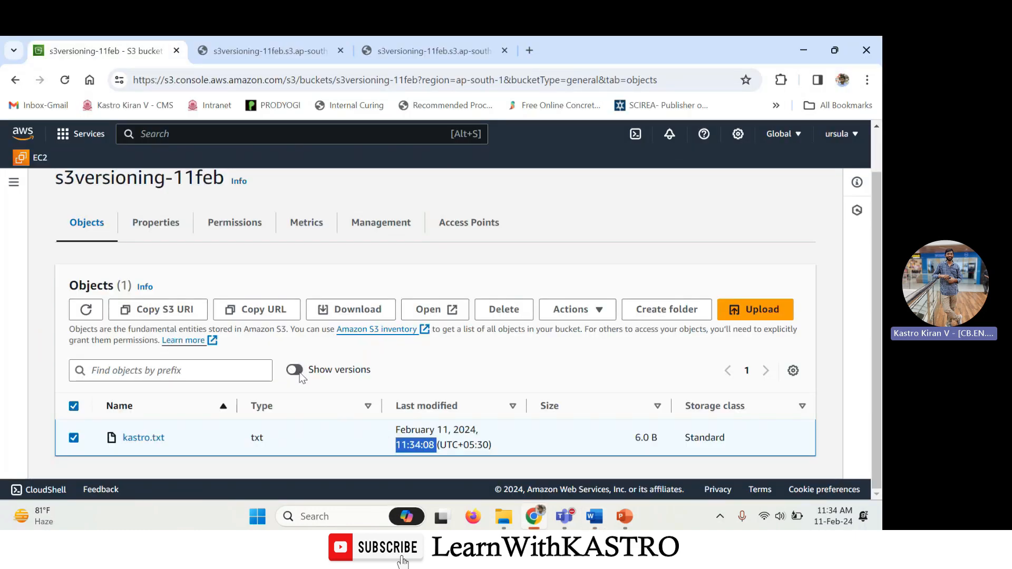
Step: Show the object versions in the bucket and compare the last-modified times of the two kastro.txt versions
left_click(298, 372)
scroll(301, 378, "down", 1)
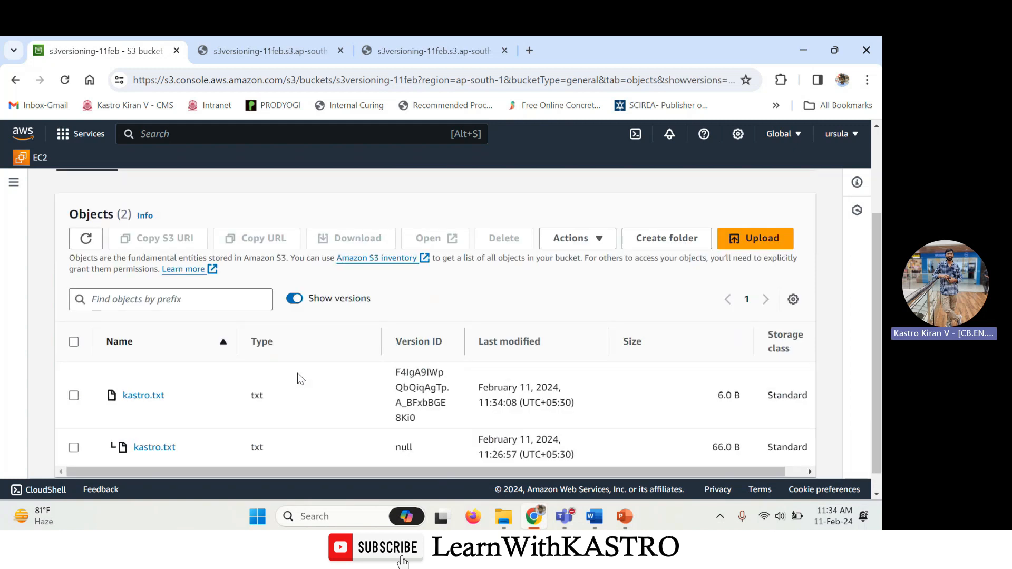
scroll(301, 378, "down", 1)
double_click(147, 374)
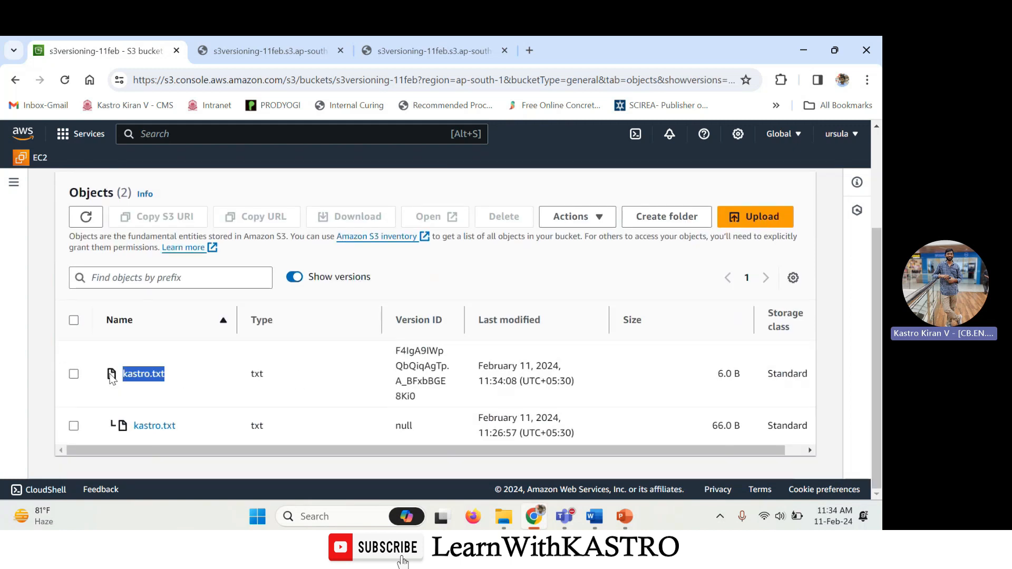
left_click_drag(479, 381, 519, 381)
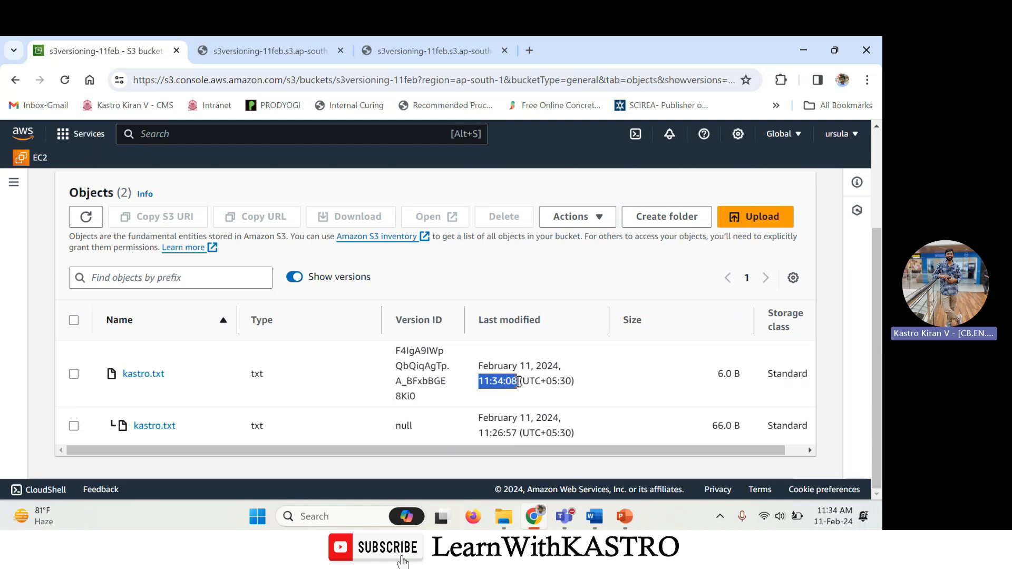
left_click_drag(180, 426, 134, 426)
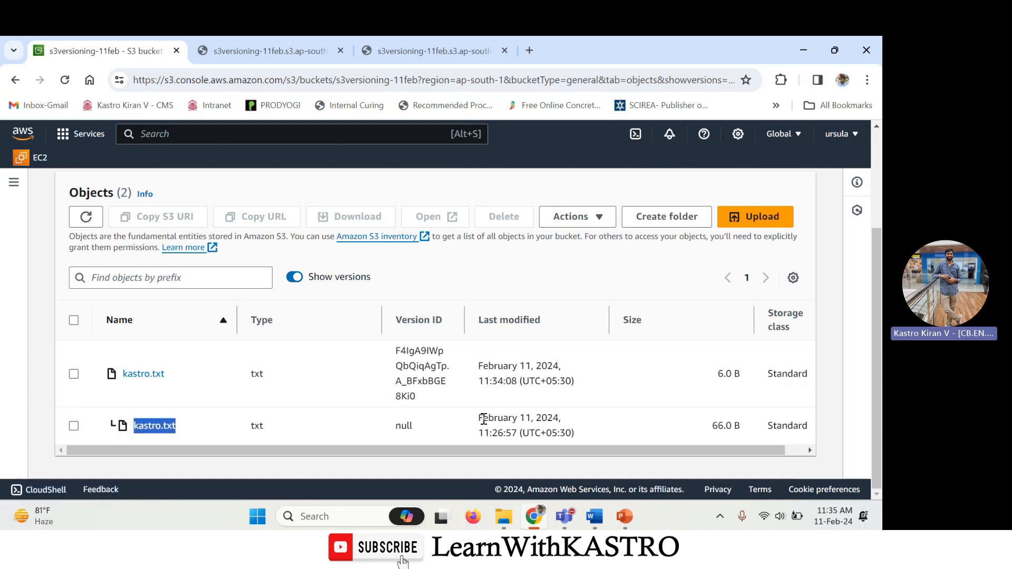
left_click_drag(480, 433, 508, 434)
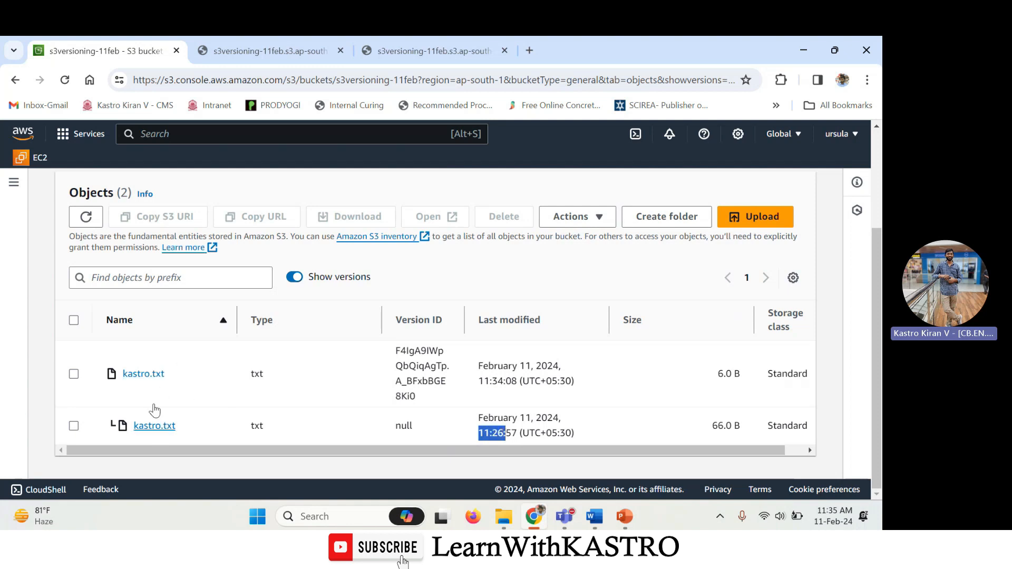
Step: Close the two old file tabs, then open the older kastro.txt version with the null version ID and check its content
left_click(341, 51)
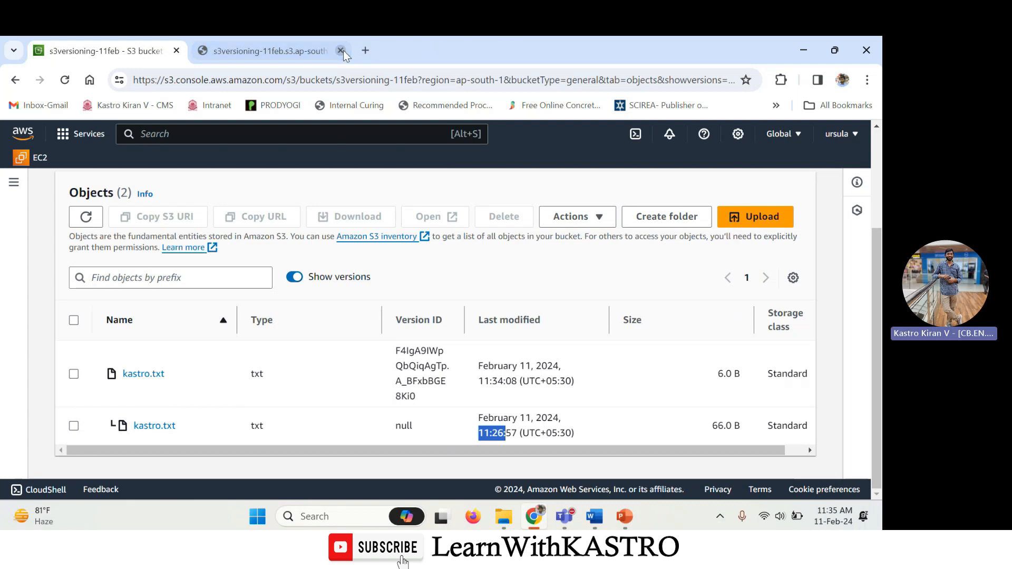
left_click(341, 51)
left_click(73, 426)
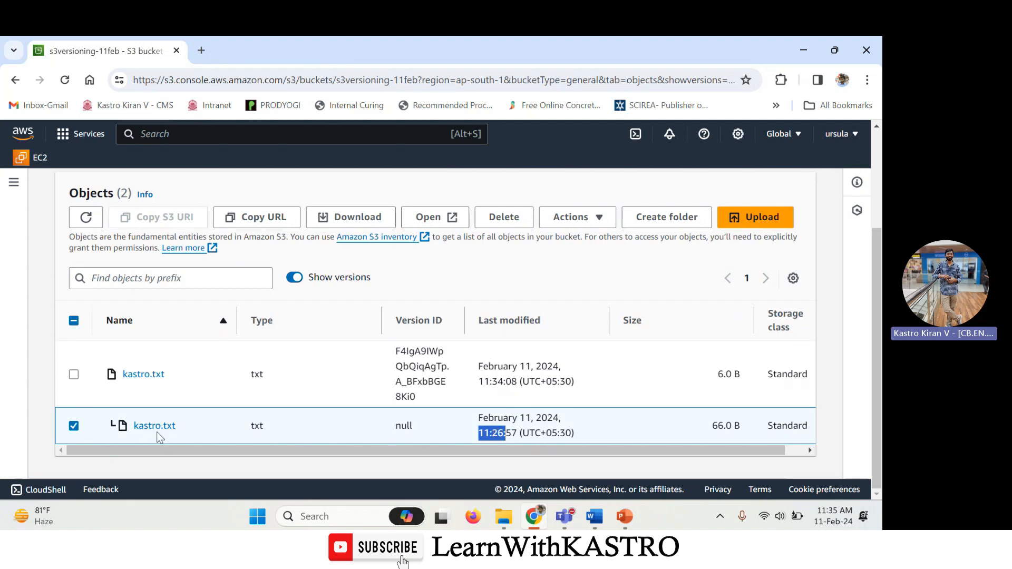
left_click(595, 517)
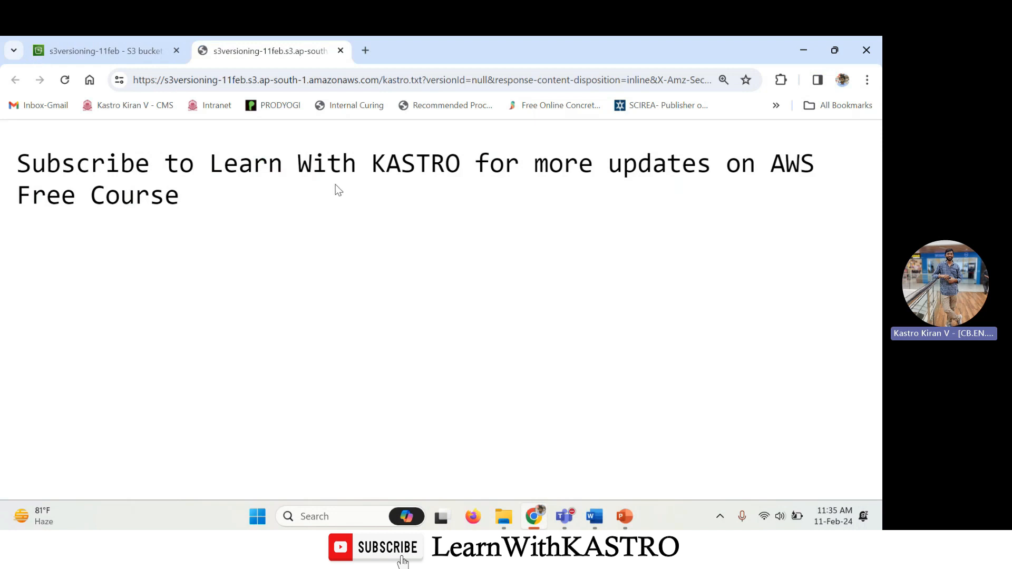
triple_click(201, 200)
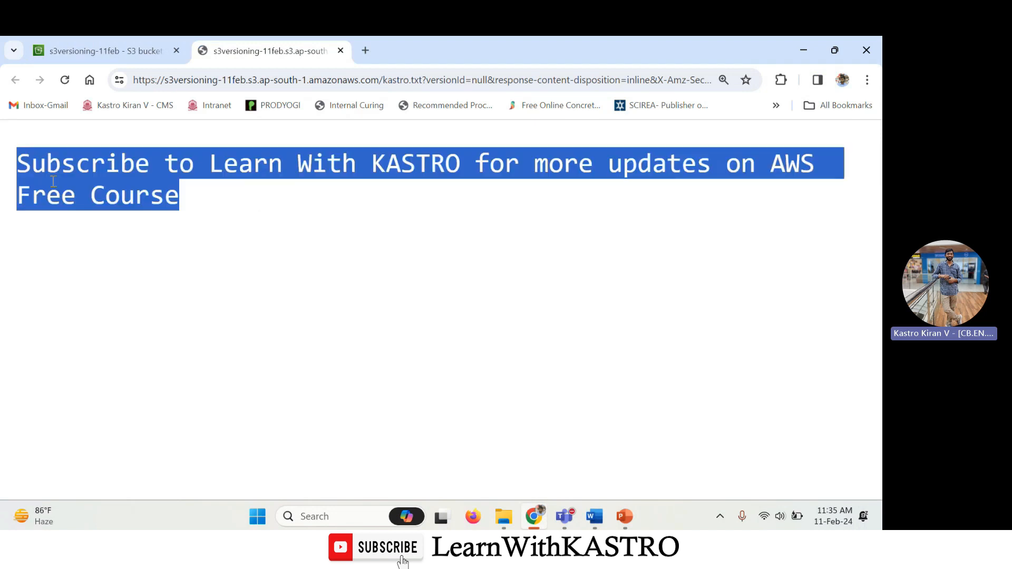
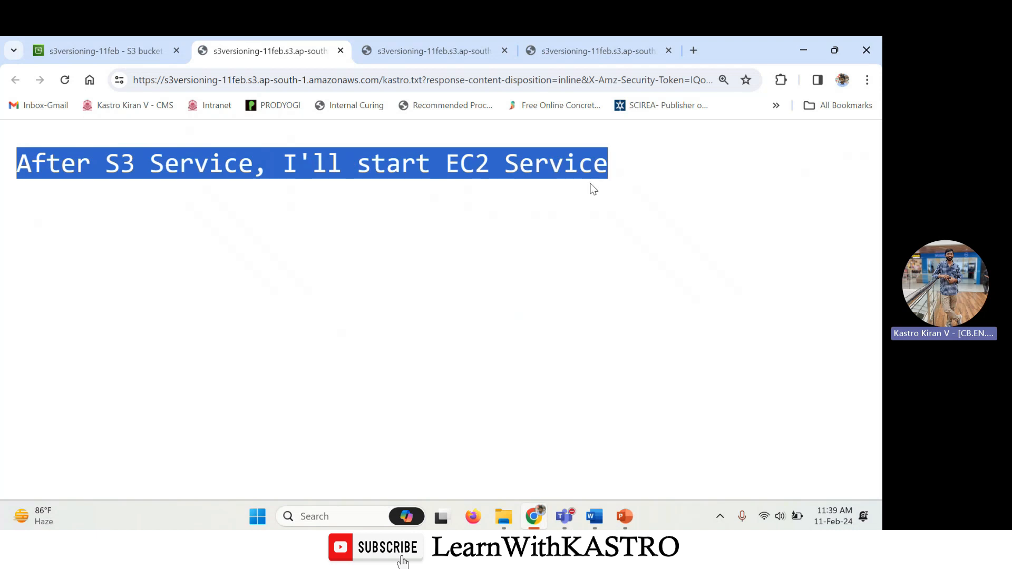
Step: Review the text of the newly uploaded kastro.txt and return to the bucket's object list
left_click(592, 187)
left_click_drag(16, 163, 638, 183)
left_click(543, 192)
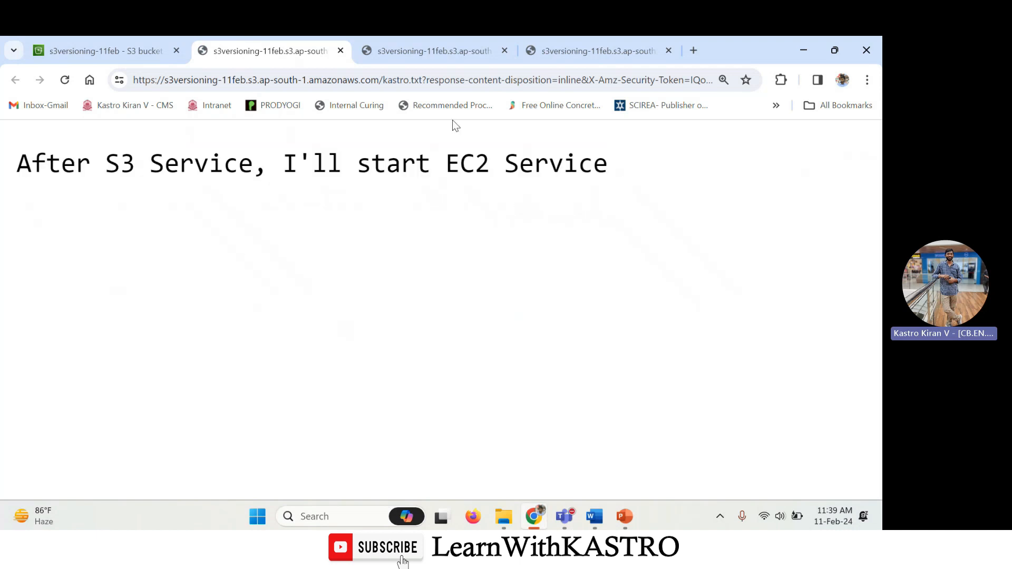
left_click(114, 49)
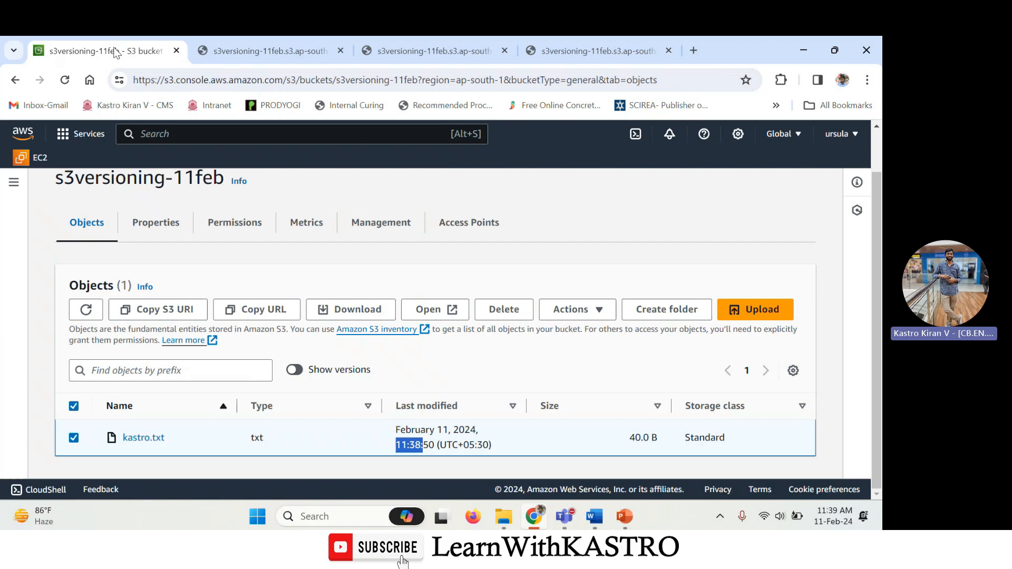
Step: Switch to the Word document, review the third and fourth upload entries in the table, and return to the browser
left_click(594, 516)
left_click_drag(232, 306, 317, 308)
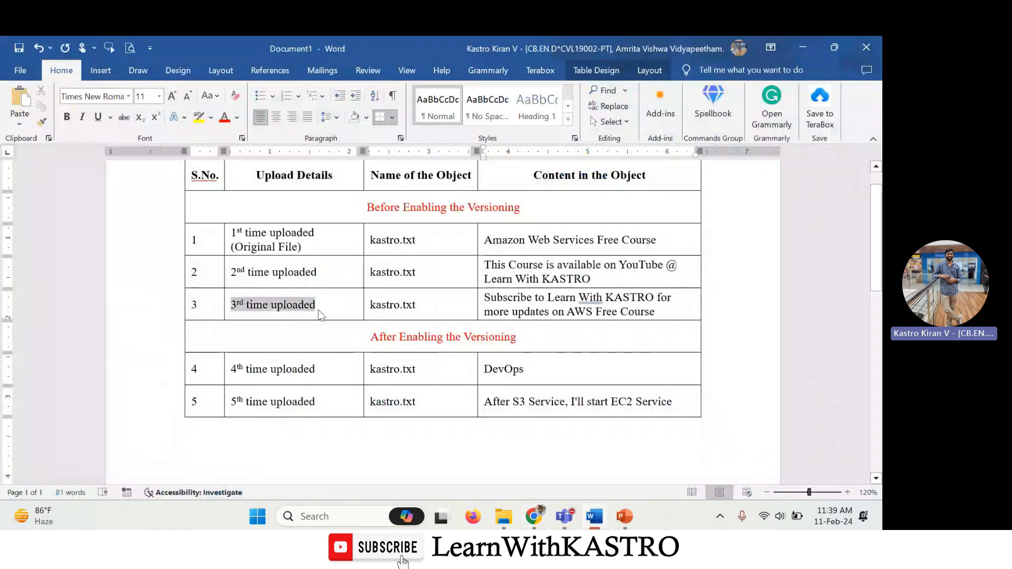
left_click_drag(232, 369, 335, 371)
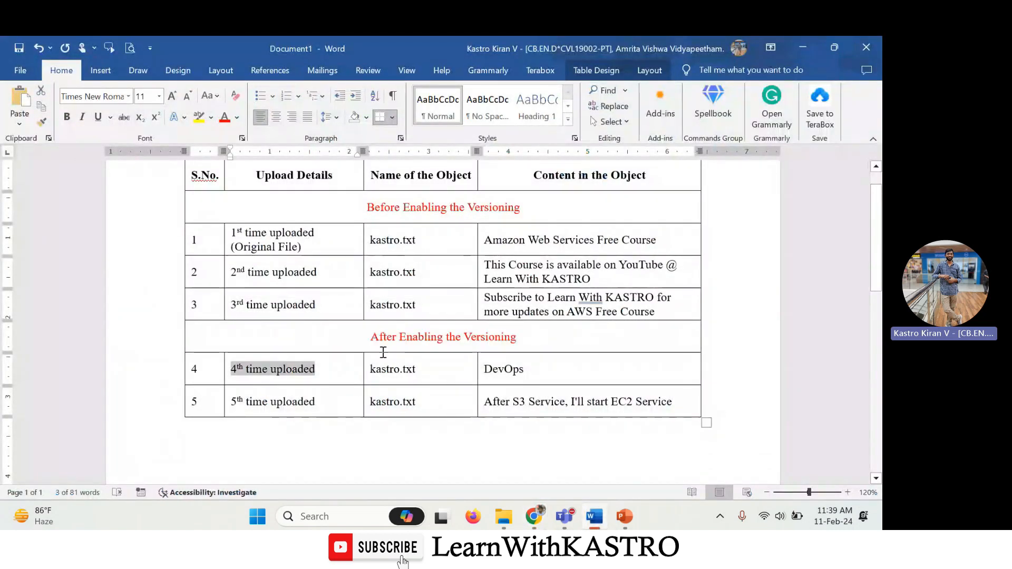
left_click(601, 519)
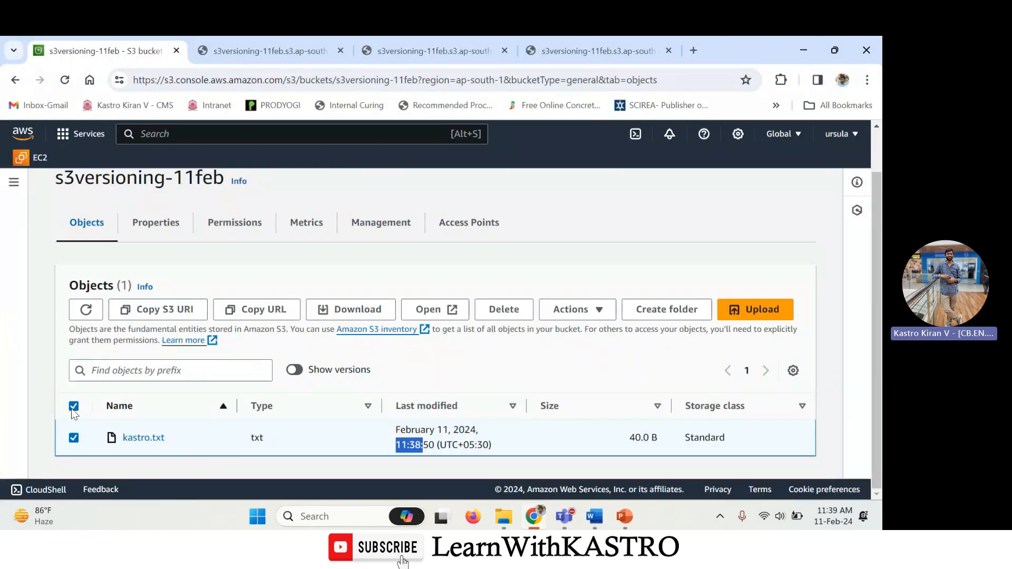
Step: Clear the object selection and examine the Show versions option and the kastro.txt entry in the object list
left_click(74, 408)
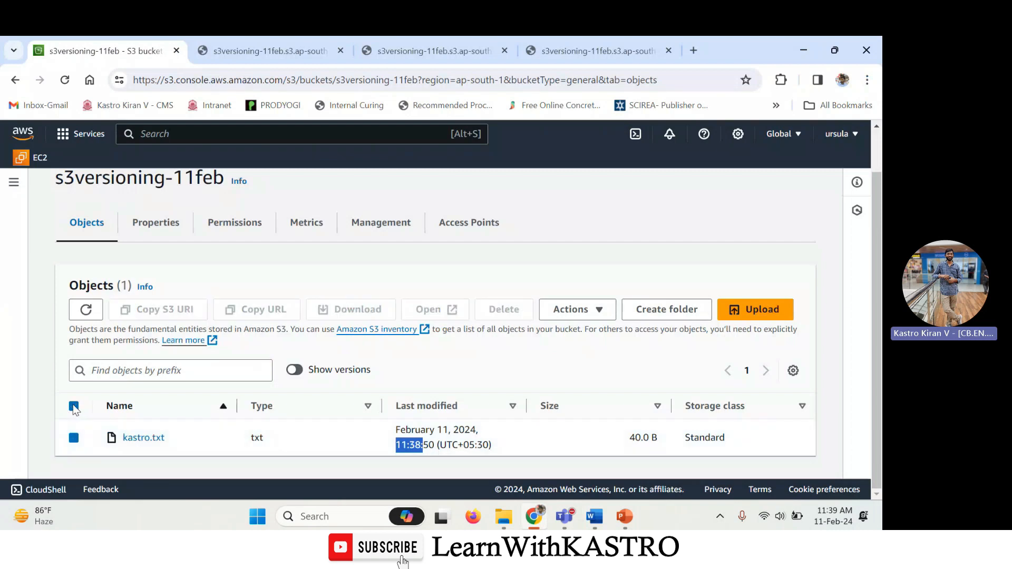
left_click(380, 373)
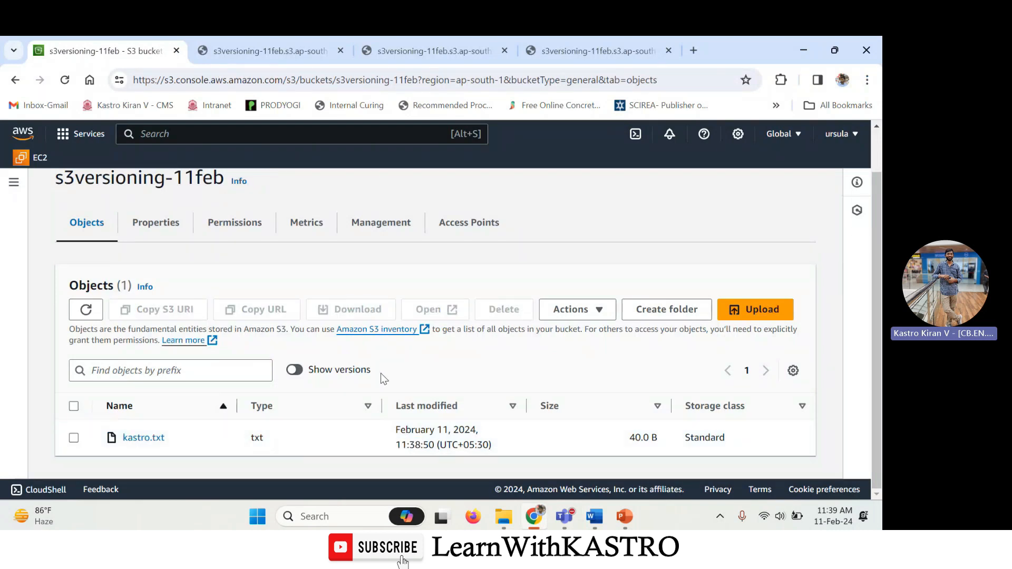
left_click_drag(372, 369, 327, 394)
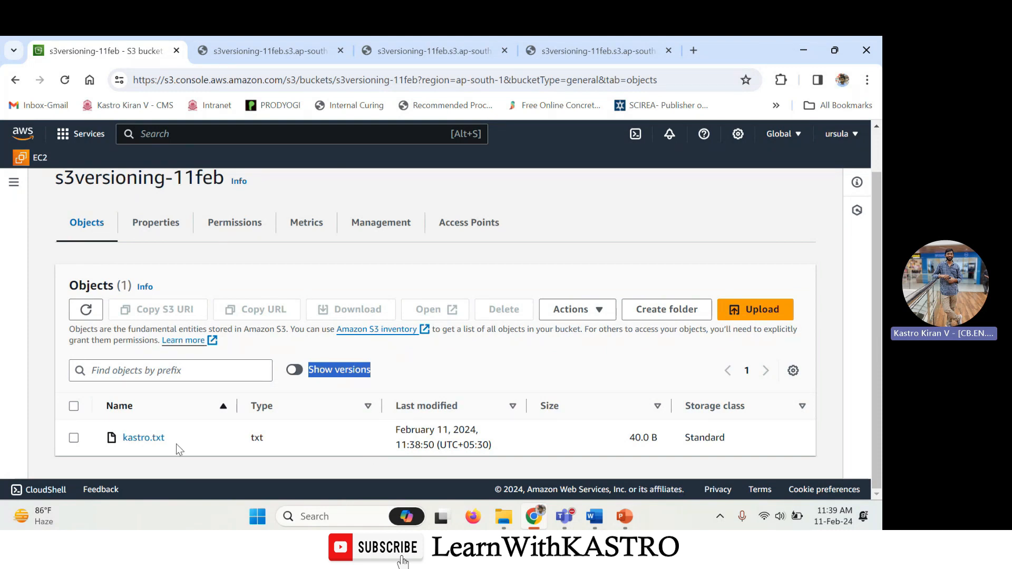
left_click_drag(176, 444, 119, 445)
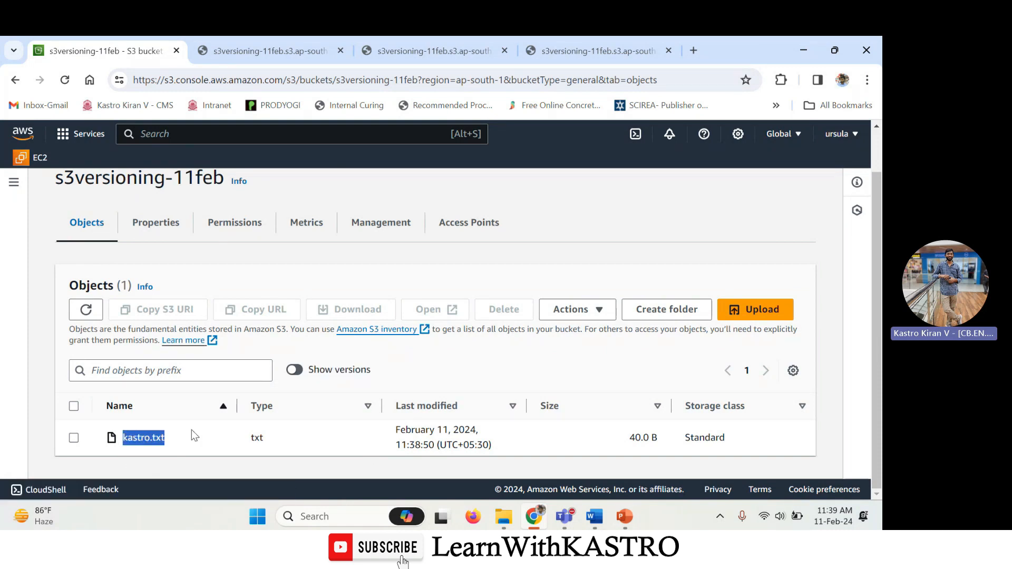
left_click(187, 454)
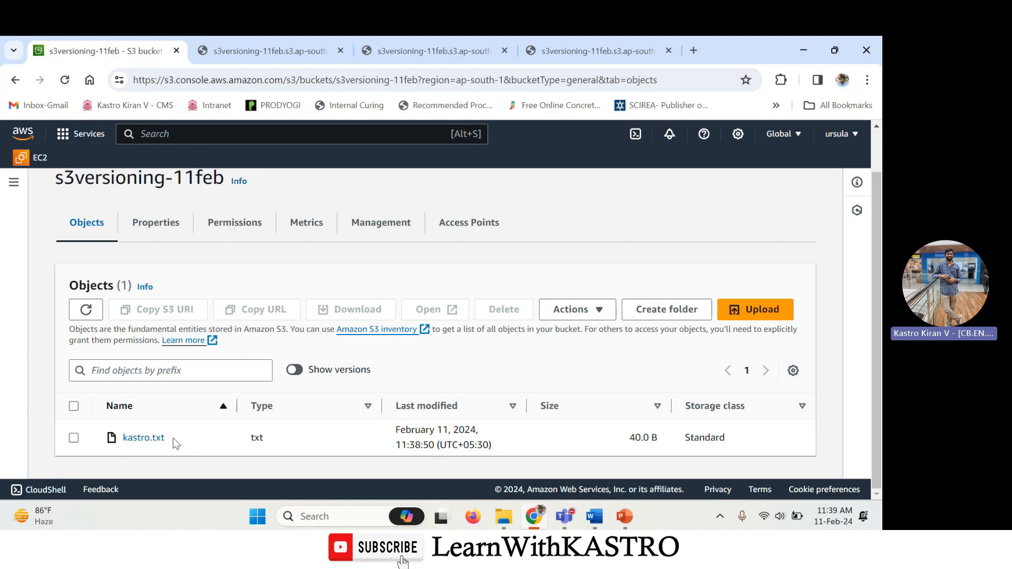
left_click_drag(176, 444, 119, 441)
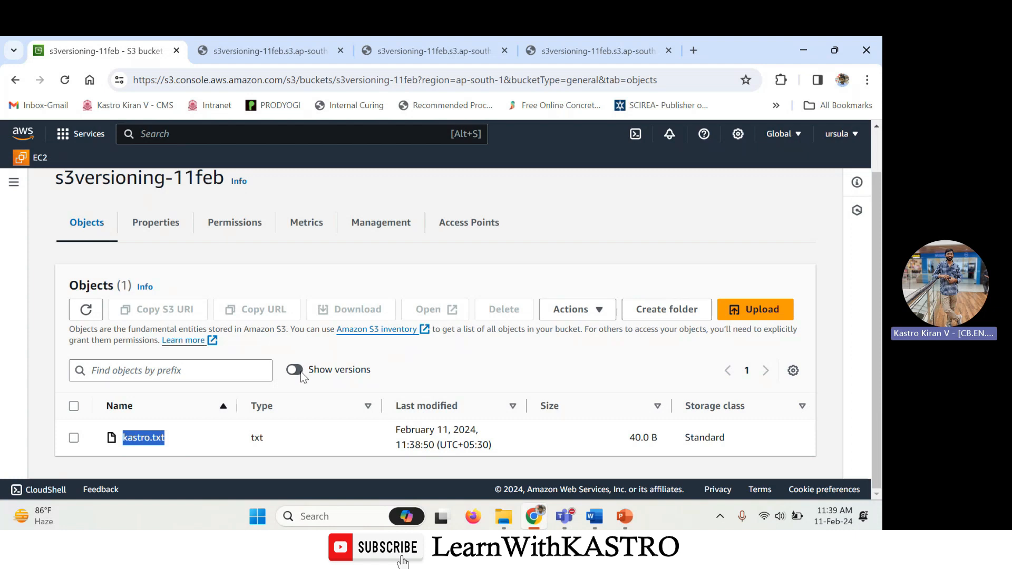
Step: Close the extra browser tabs showing the opened bucket objects, keeping only the s3versioning-11feb bucket page
left_click(340, 52)
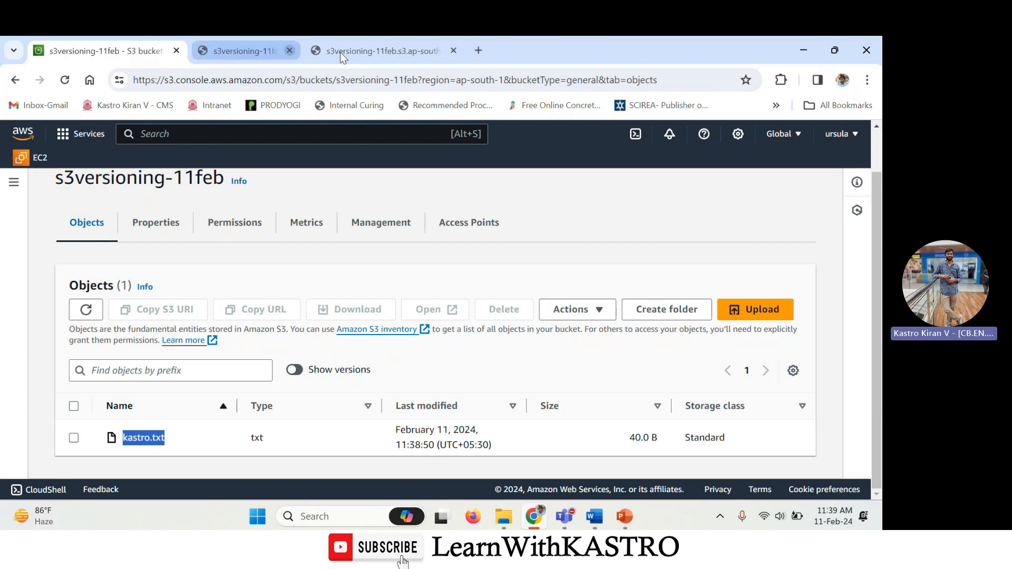
left_click(340, 53)
left_click(181, 466)
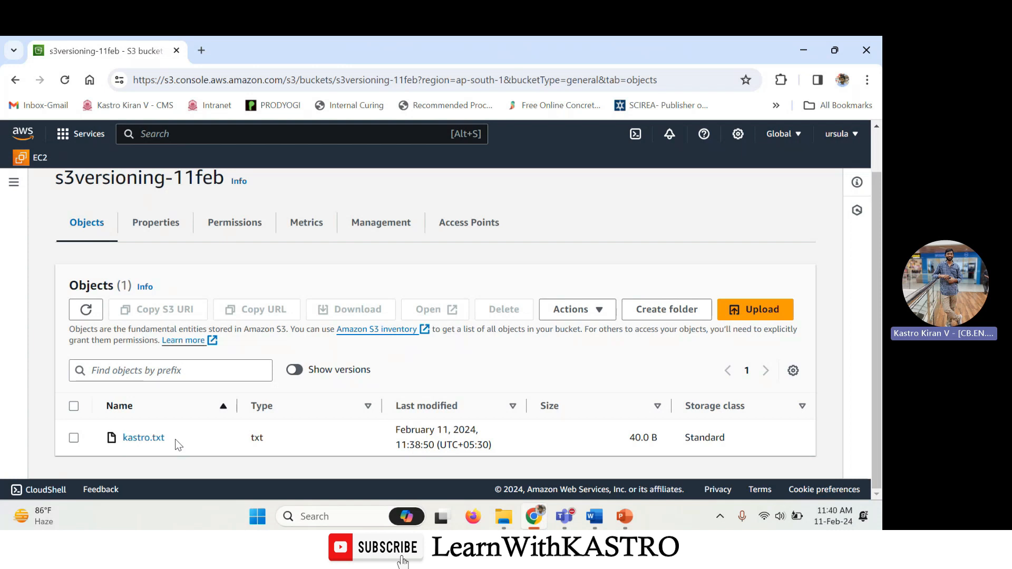
Step: Turn on Show versions for the objects in the s3versioning-11feb bucket
left_click_drag(175, 438, 124, 439)
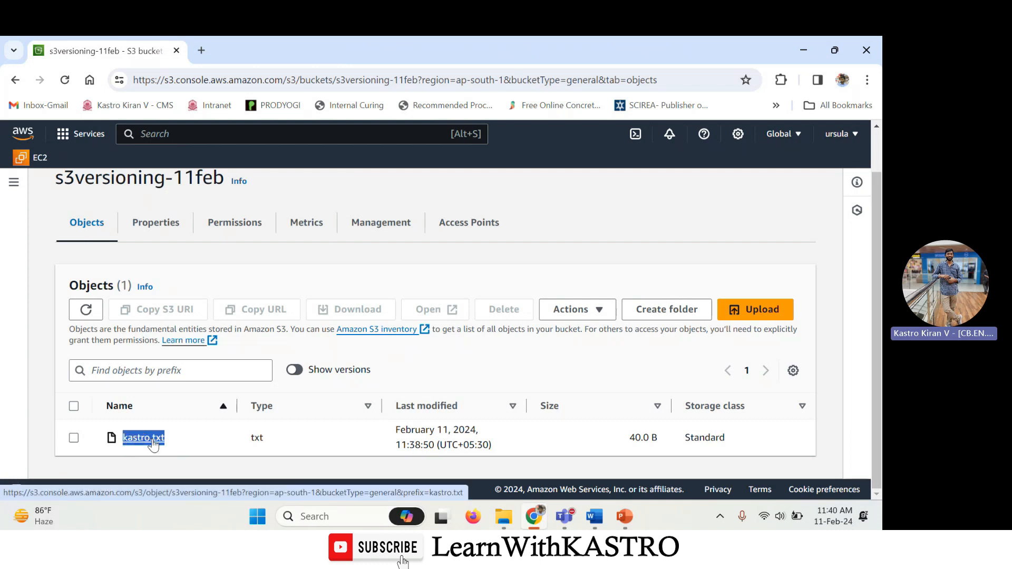
left_click_drag(374, 370, 311, 372)
left_click(387, 375)
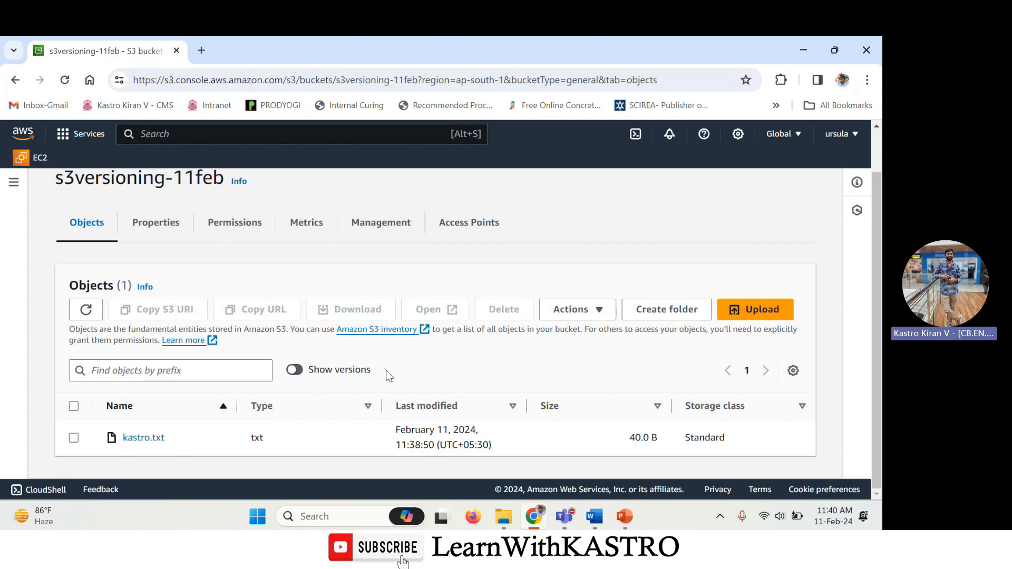
left_click(295, 371)
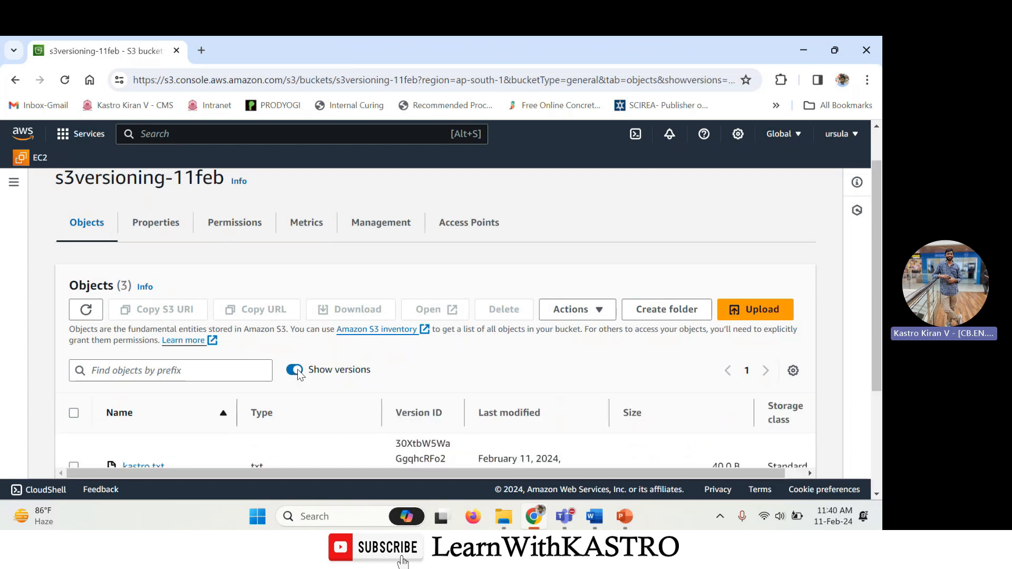
scroll(298, 371, "down", 2)
scroll(538, 369, "up", 1)
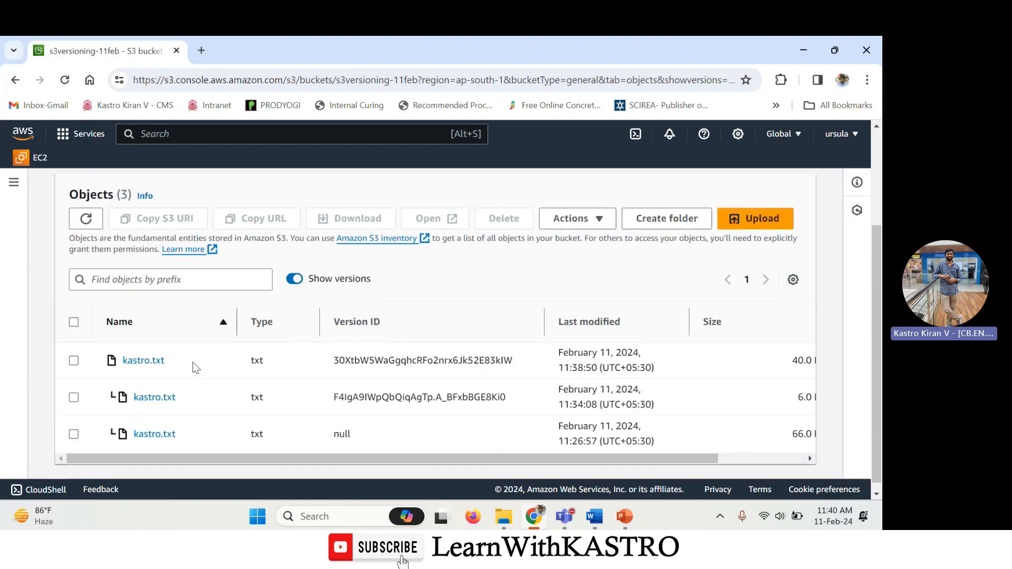
Step: Examine the version IDs and modification times of the current and earlier kastro.txt versions
left_click_drag(196, 367, 123, 360)
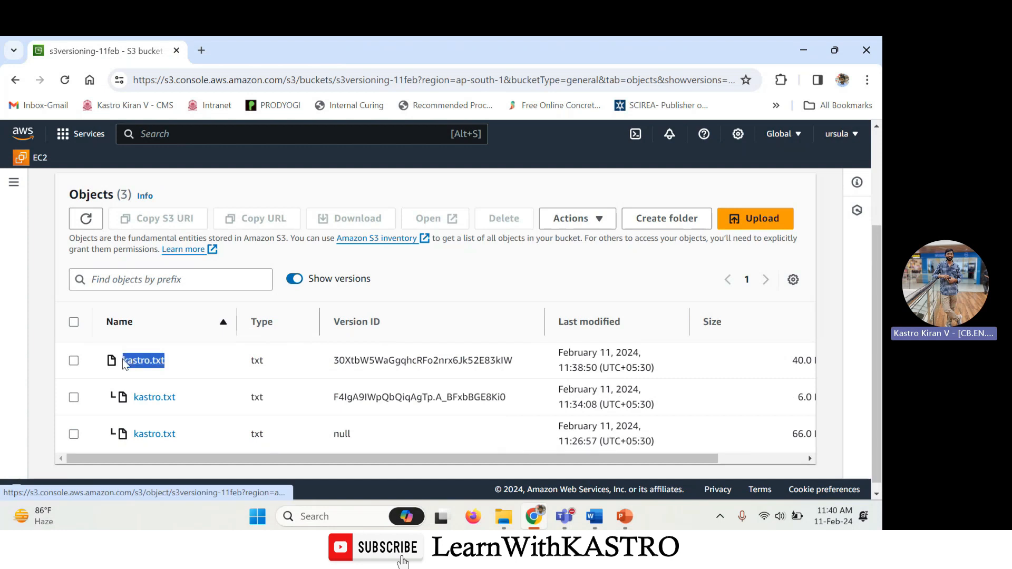
left_click_drag(559, 367, 589, 368)
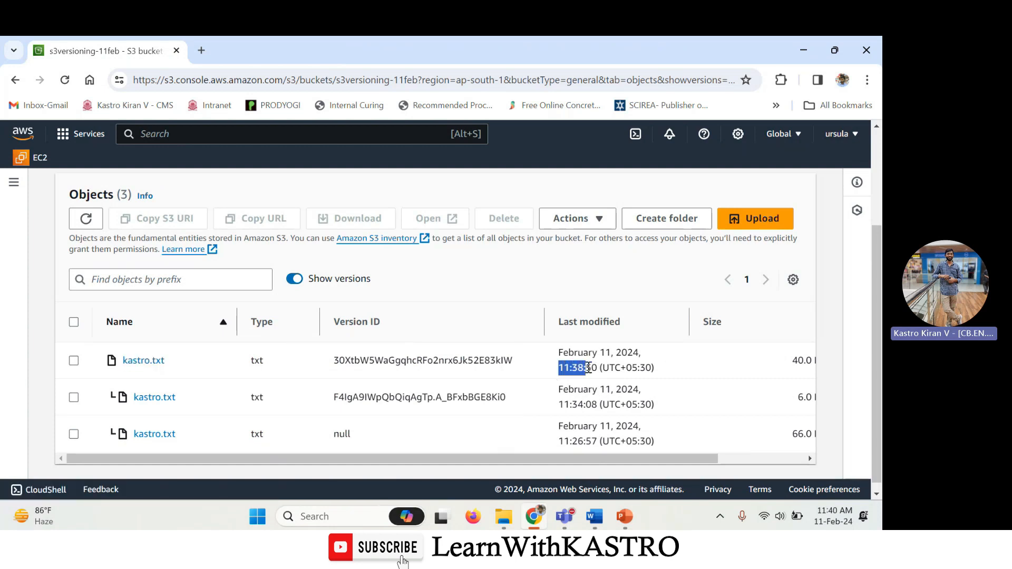
left_click_drag(336, 362, 521, 364)
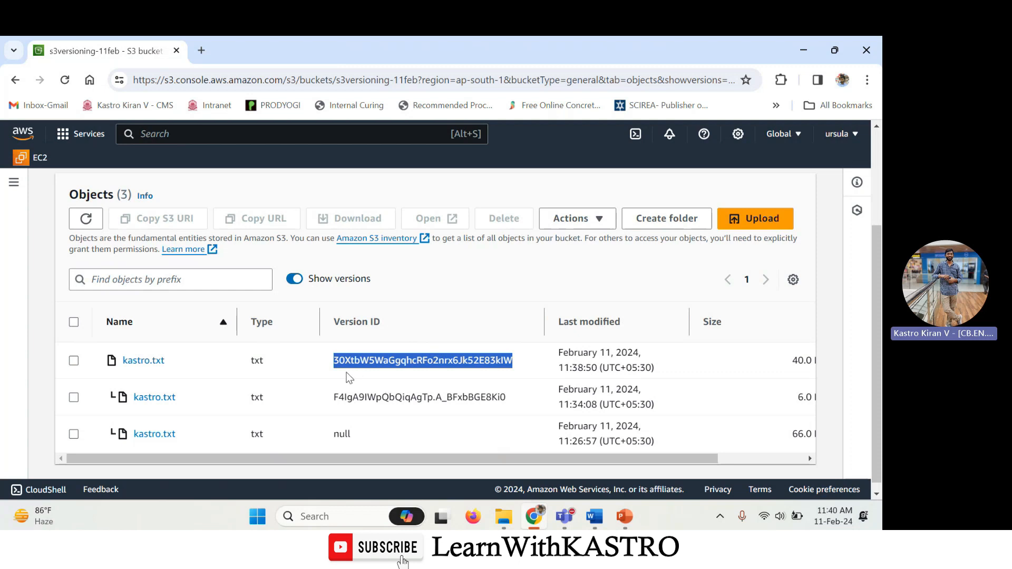
left_click_drag(335, 397, 442, 396)
left_click_drag(203, 397, 140, 393)
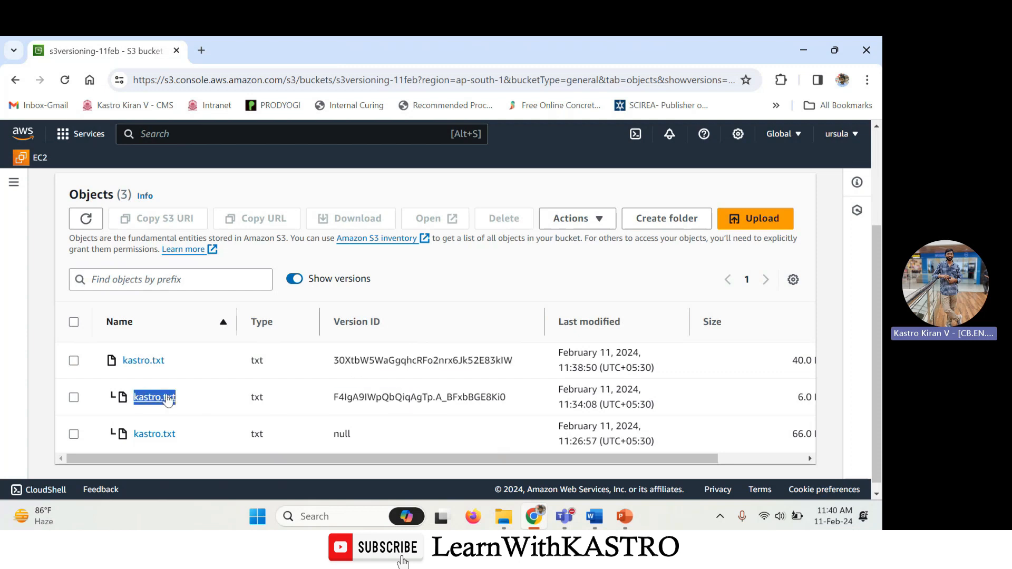
left_click_drag(333, 398, 522, 403)
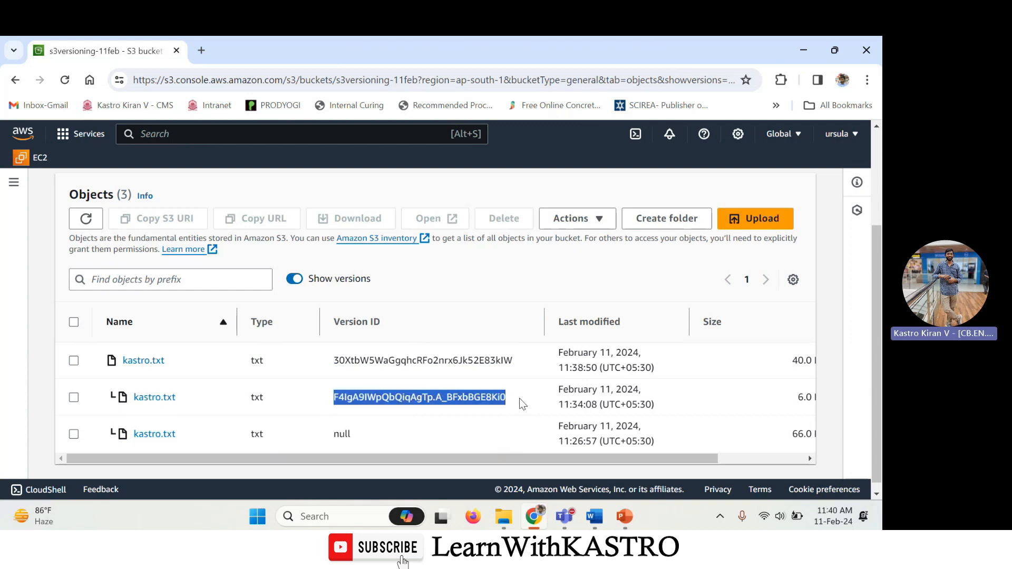
left_click_drag(178, 435, 133, 433)
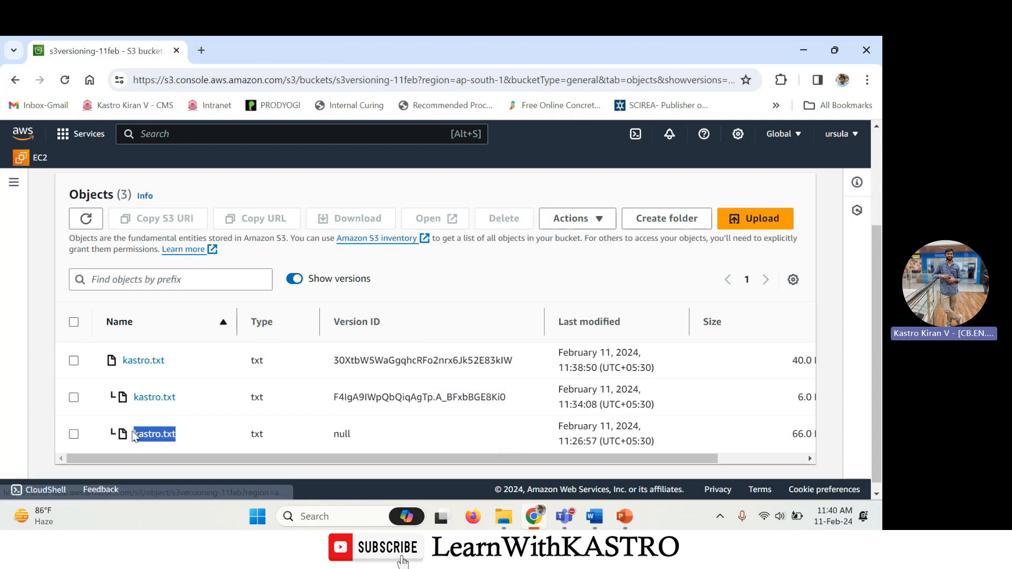
left_click_drag(363, 436, 335, 433)
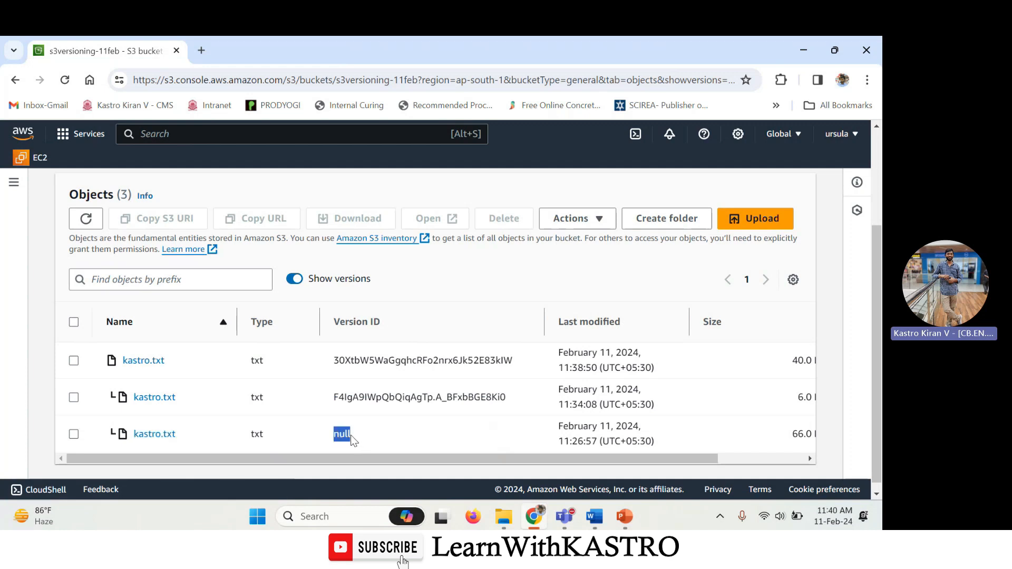
left_click_drag(375, 435, 103, 448)
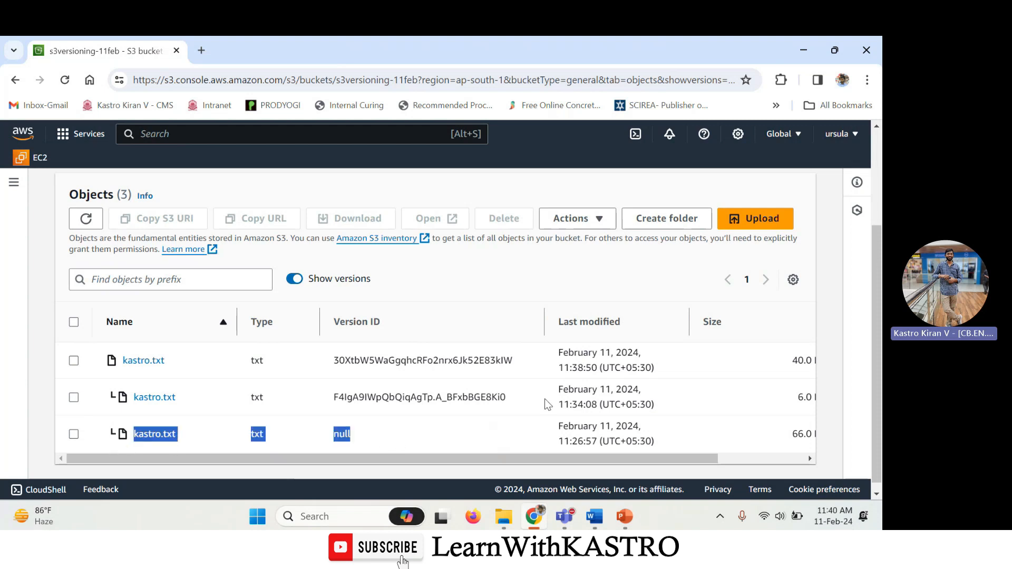
left_click_drag(529, 399, 235, 378)
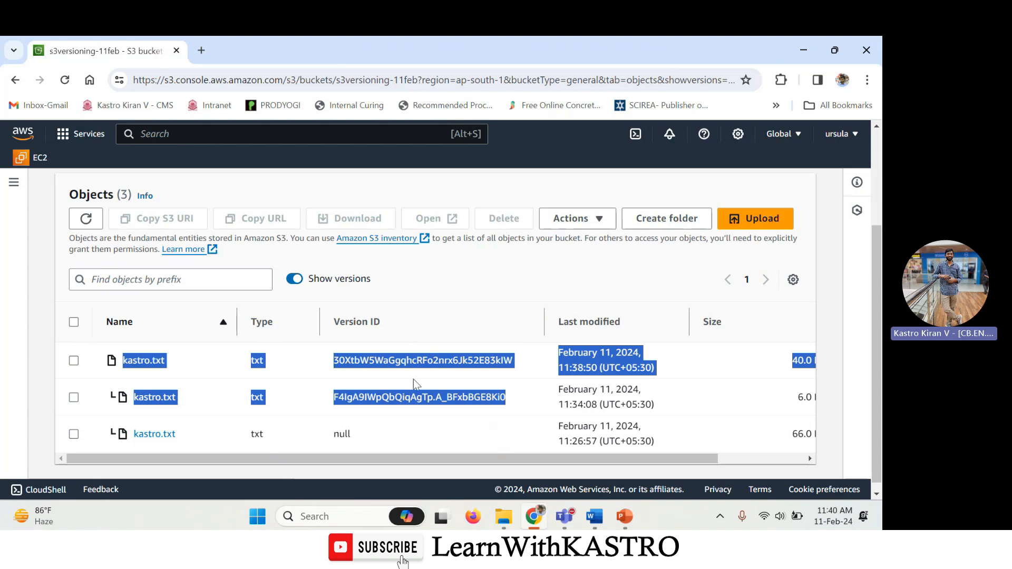
left_click(46, 380)
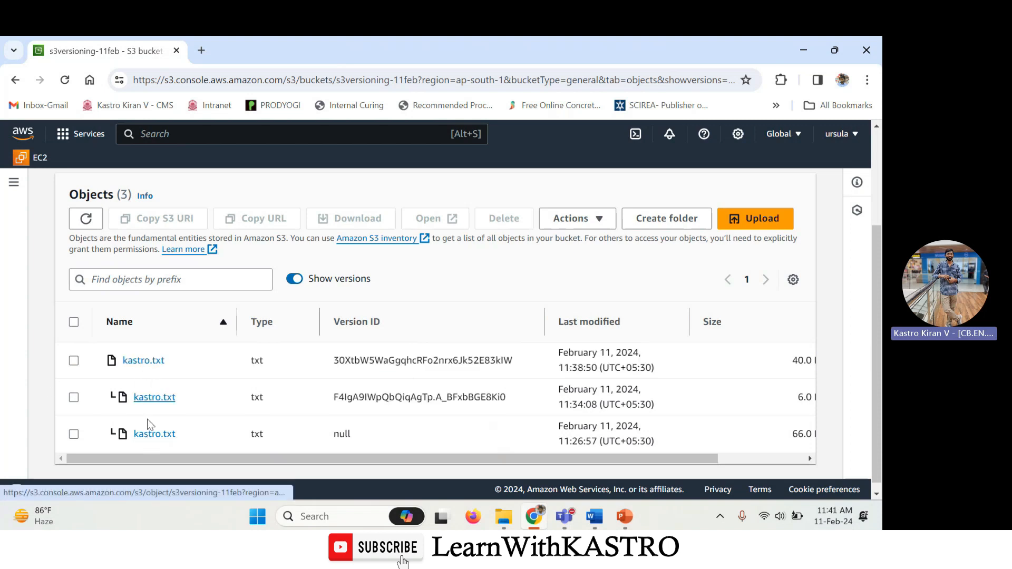
left_click_drag(169, 362, 134, 352)
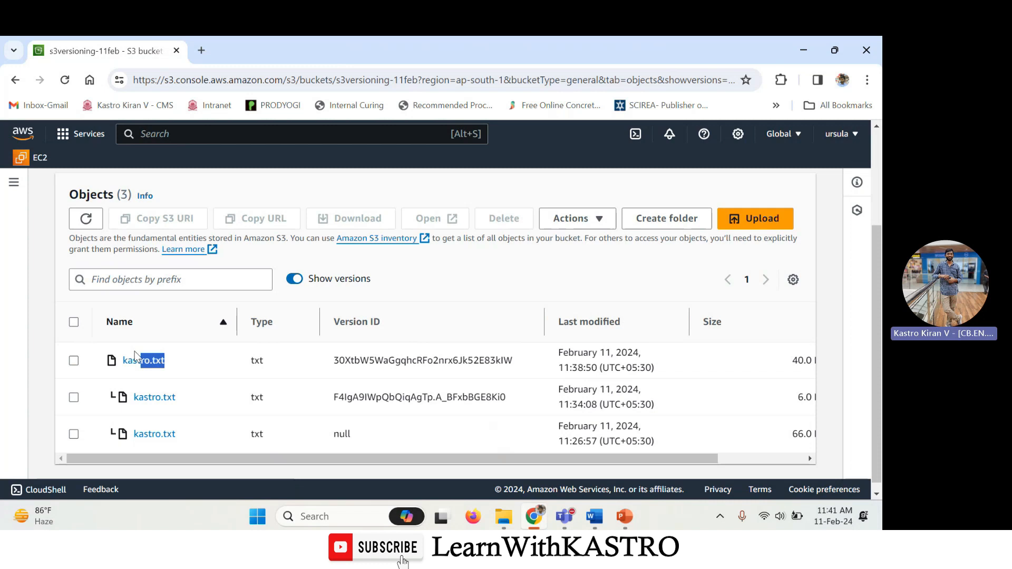
left_click(180, 360)
left_click_drag(179, 397, 135, 432)
left_click(45, 379)
Step: Select the latest kastro.txt version and check the fifth upload's content in the Word document's table
left_click(75, 362)
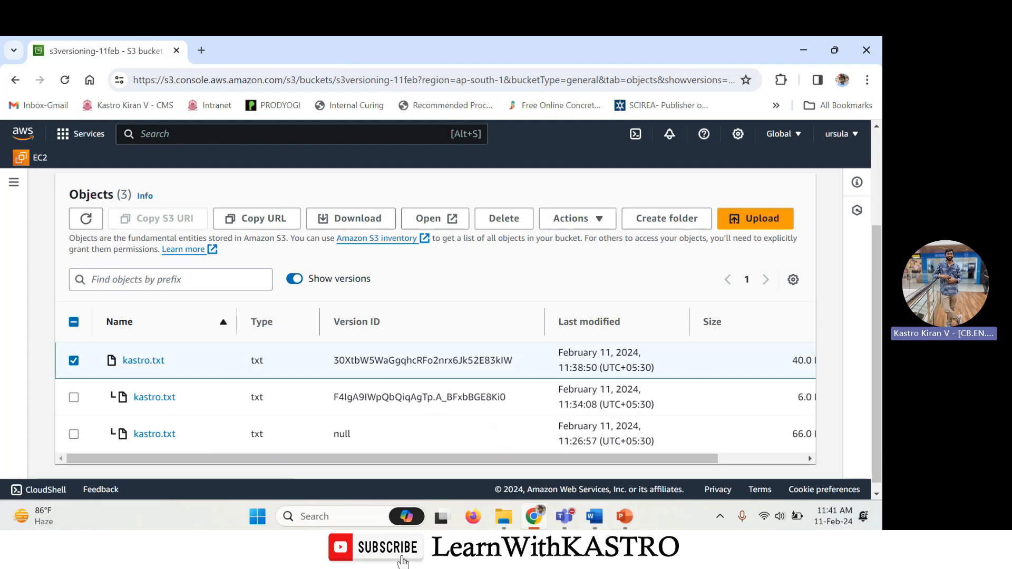
left_click(603, 525)
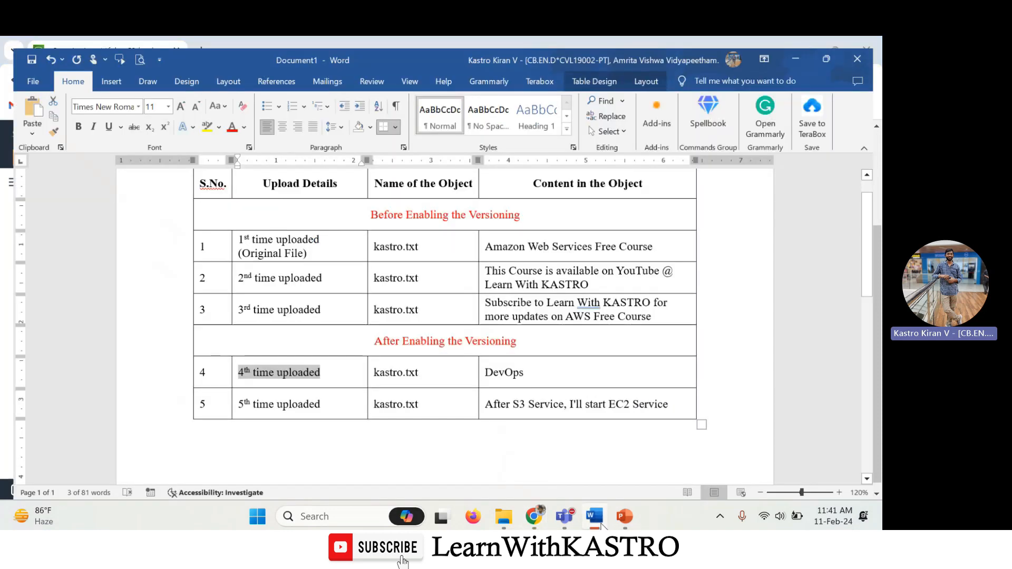
left_click_drag(670, 404, 484, 404)
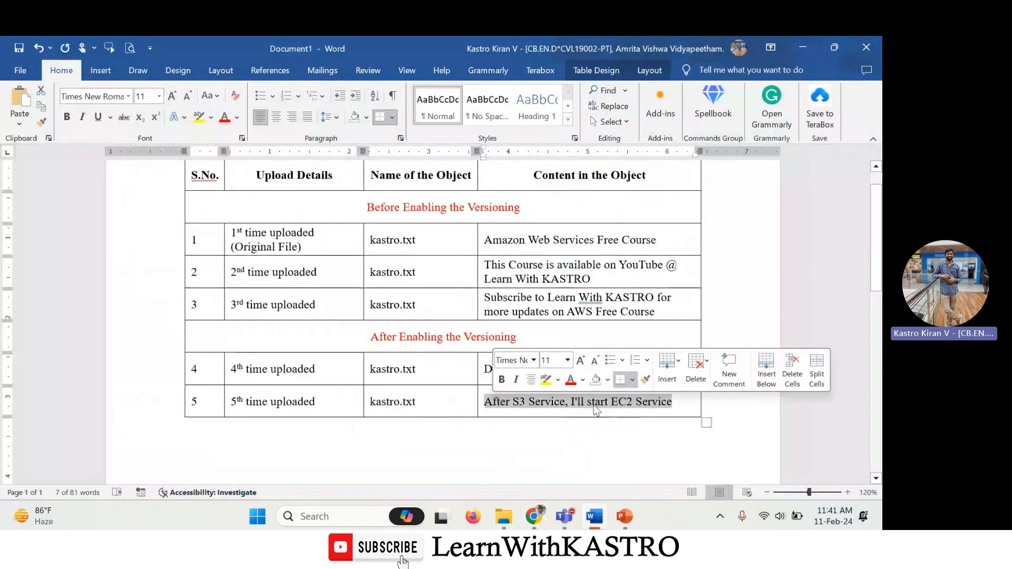
left_click(643, 454)
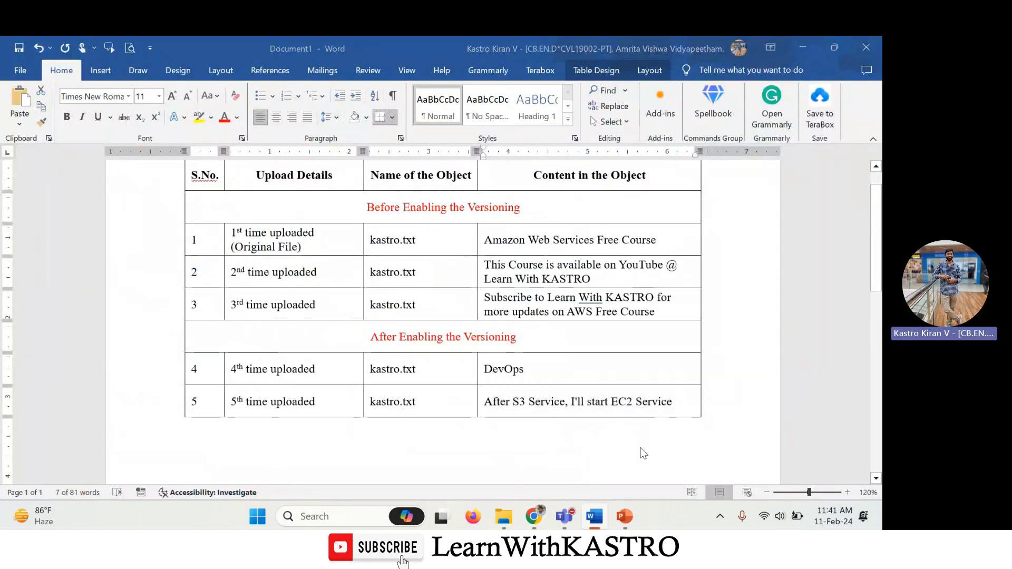
key("alt+Tab")
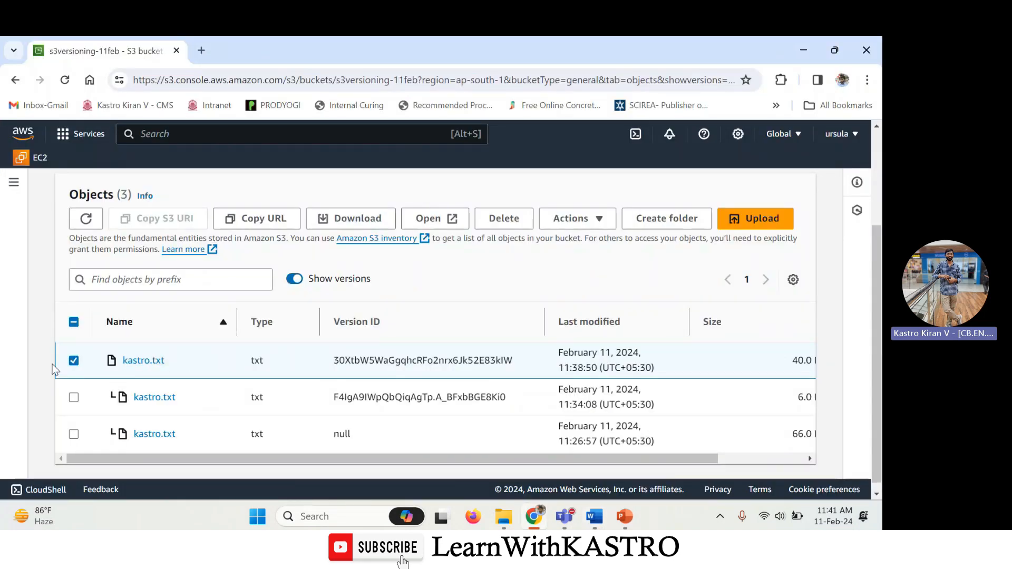
Step: Open the selected latest version of kastro.txt from the S3 bucket and read its text
left_click(430, 218)
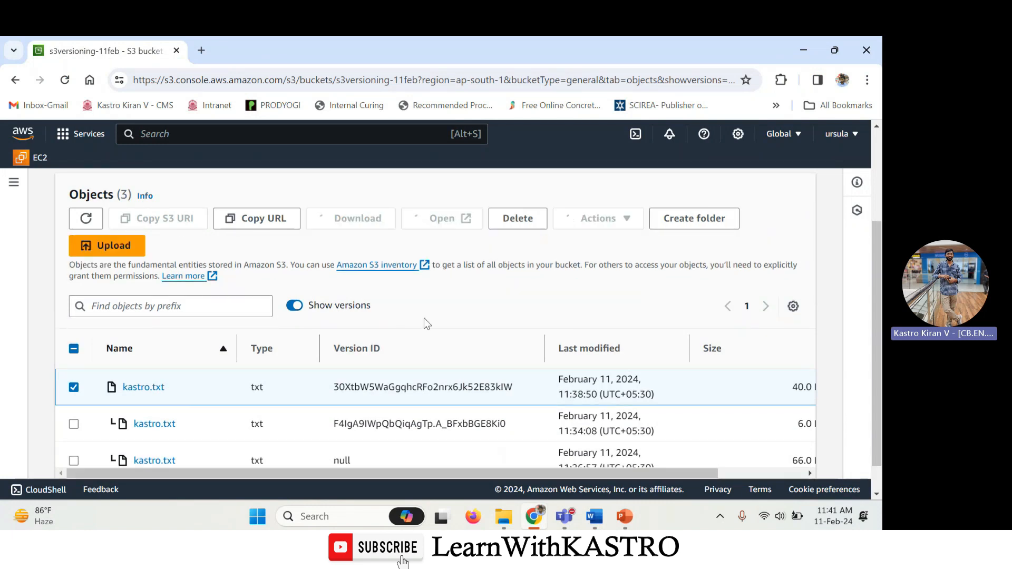
left_click_drag(21, 165, 693, 179)
left_click(525, 286)
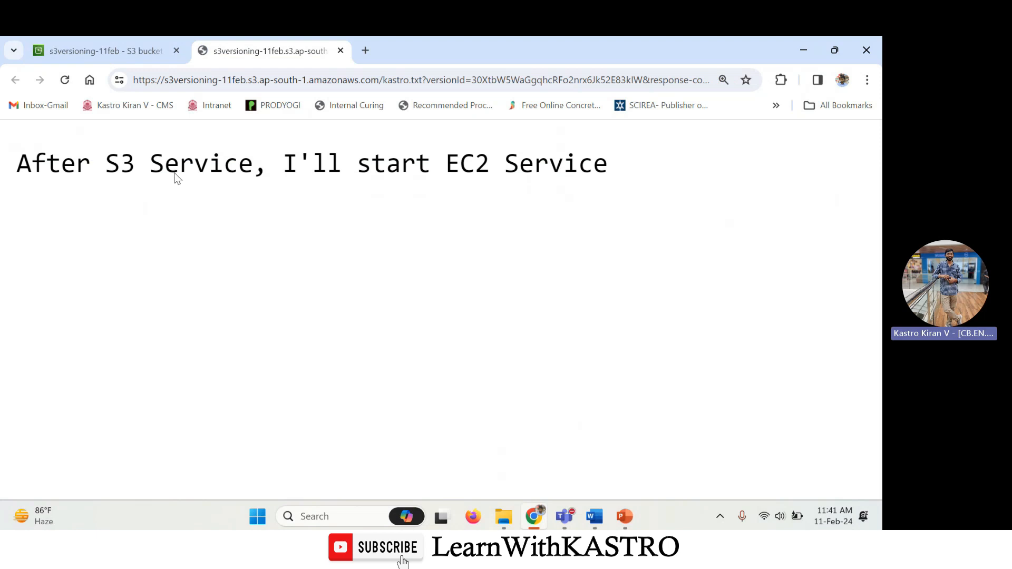
Step: Select only the 11:34:08 version of kastro.txt in the bucket and check the fourth upload's content in the Word table
left_click(97, 51)
left_click(74, 360)
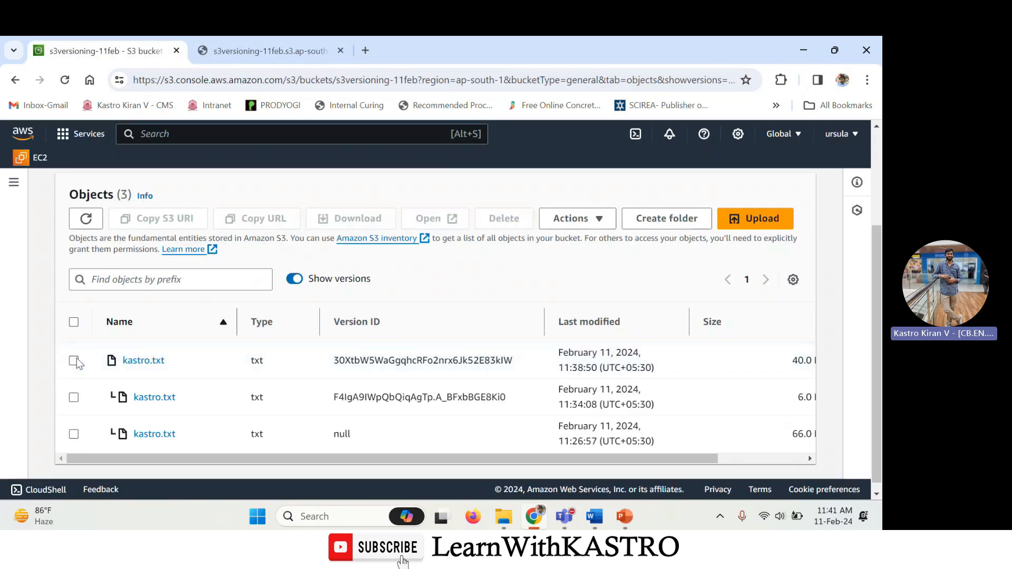
left_click(74, 398)
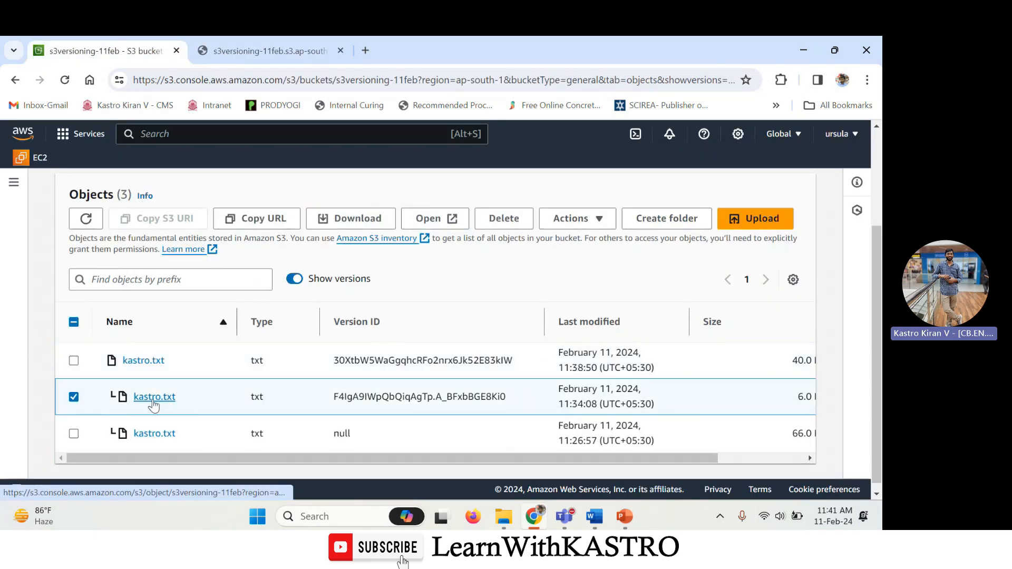
key("alt+Tab")
left_click_drag(526, 370, 485, 367)
left_click_drag(554, 377, 262, 369)
key("alt+Tab")
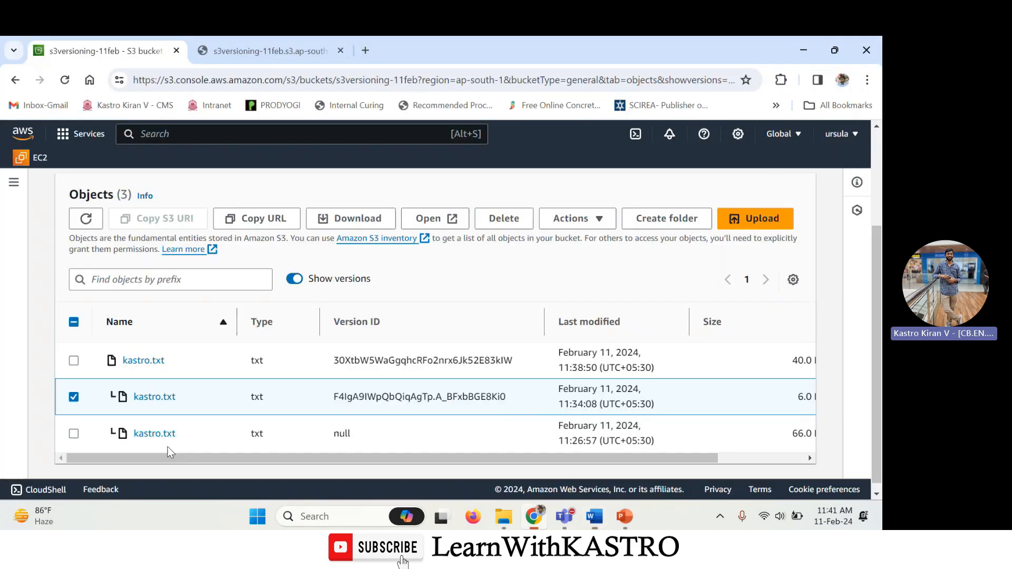
Step: Open the selected 11:34:08 version of kastro.txt and compare its text with the opened latest version
left_click(444, 224)
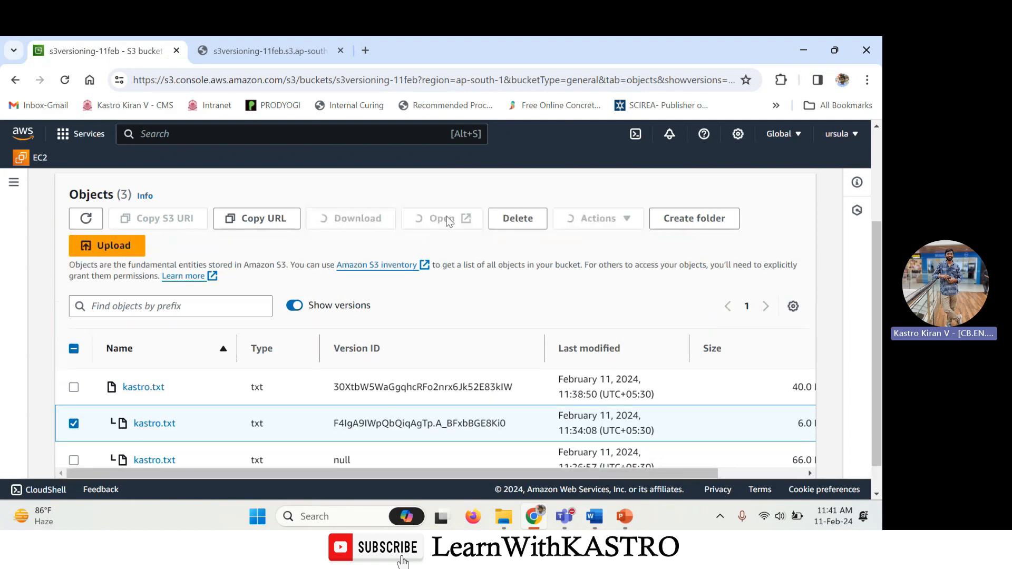
left_click_drag(120, 162, 1, 163)
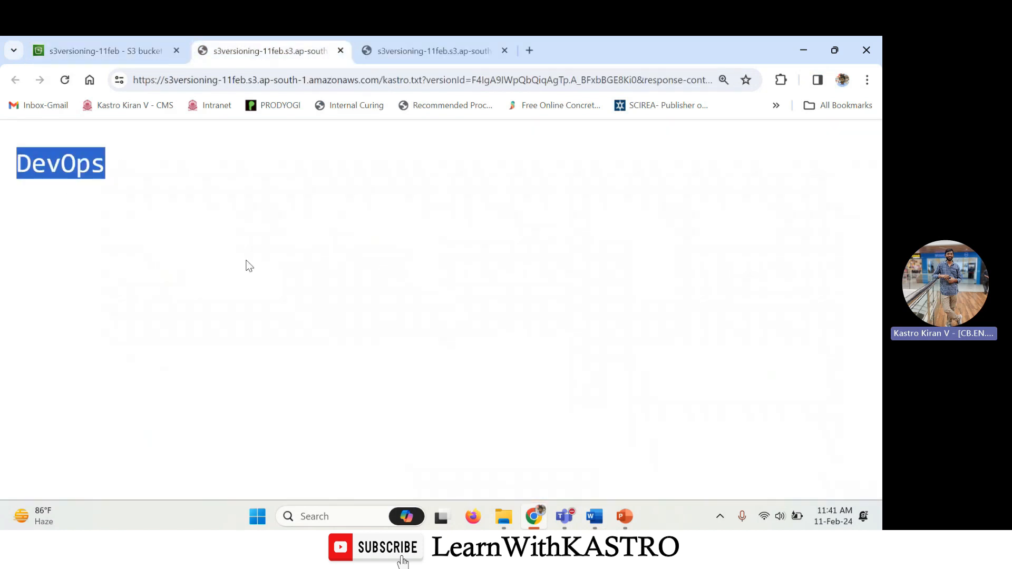
left_click(78, 166)
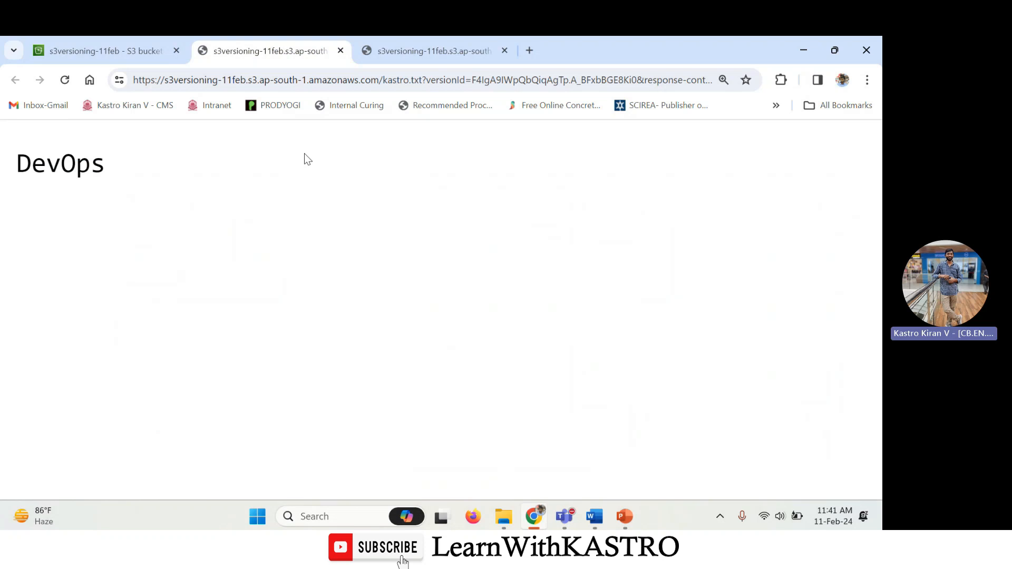
left_click(421, 52)
left_click_drag(650, 172, 4, 164)
left_click(265, 46)
left_click_drag(306, 144, 2, 162)
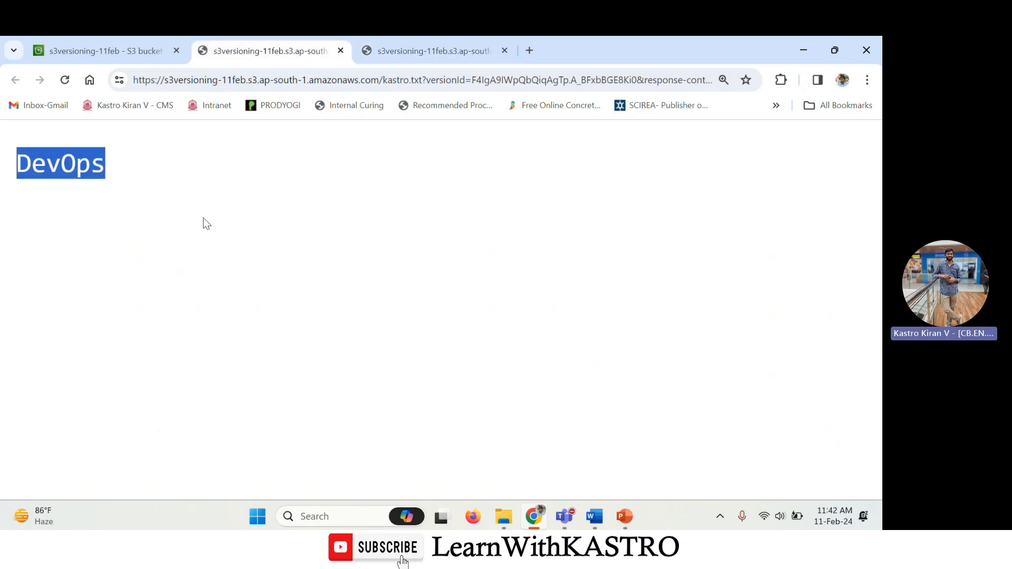
Step: Clear the version selection in the bucket and check the third upload's content in the Word table for the null version
left_click(130, 50)
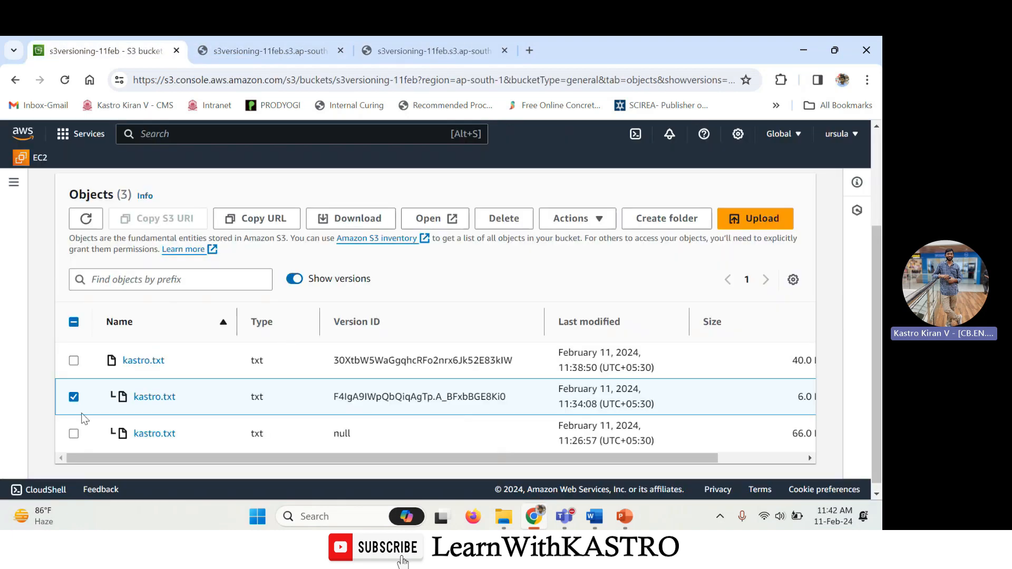
left_click(74, 397)
left_click_drag(180, 435, 133, 434)
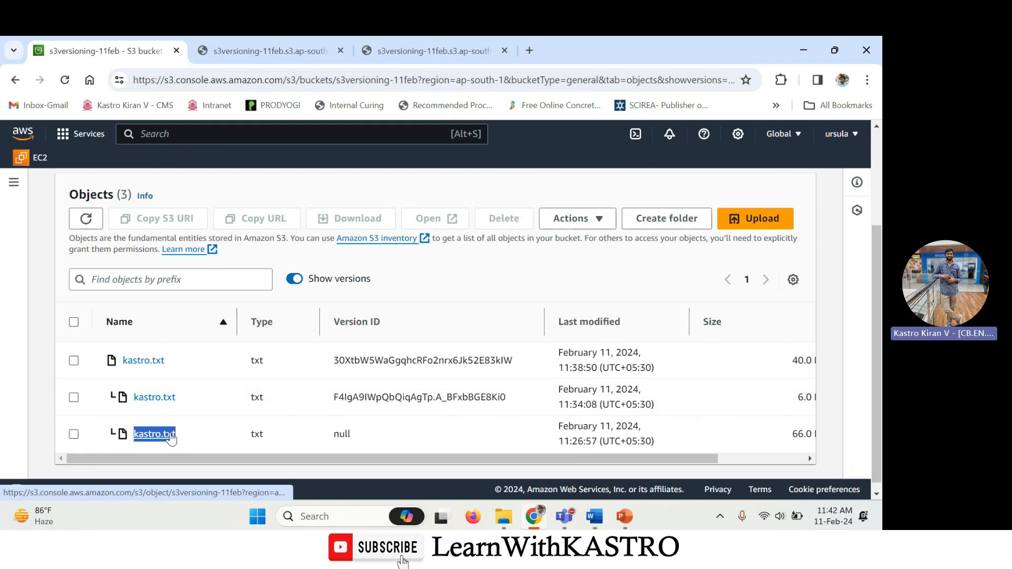
left_click(594, 517)
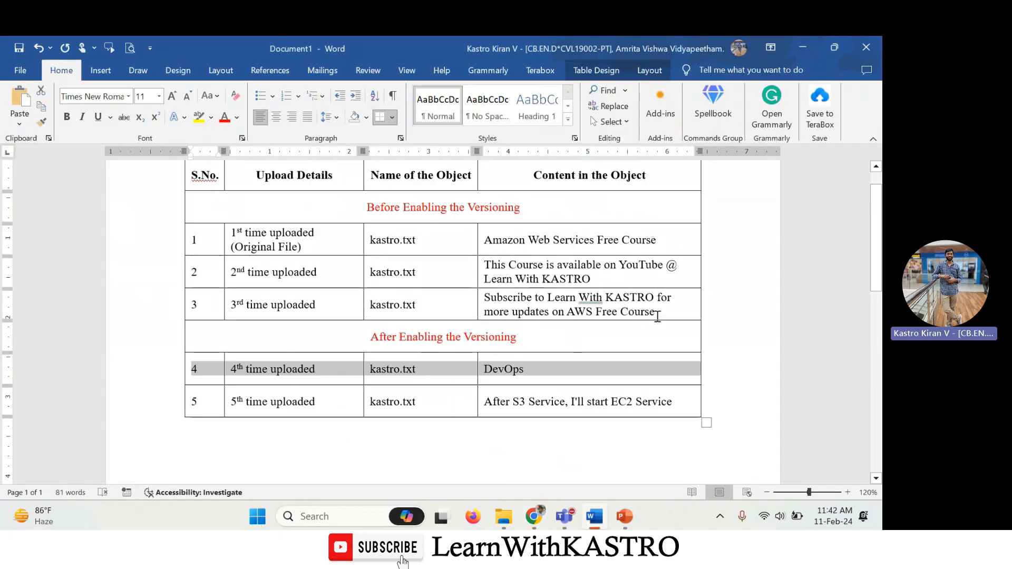
left_click_drag(655, 312, 484, 298)
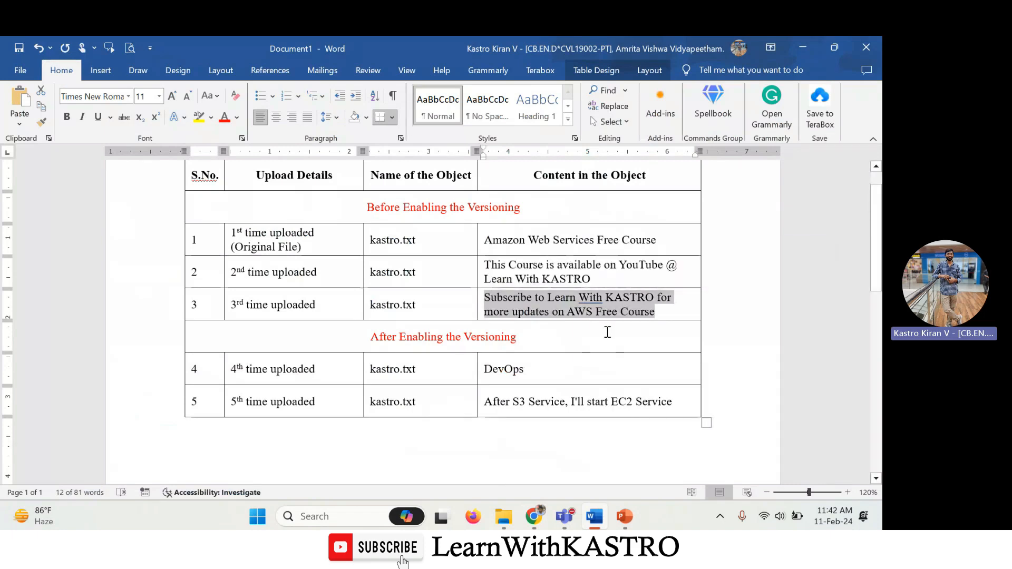
Step: Select and open the null version of kastro.txt from the S3 bucket and read its text
key("alt+Tab")
left_click(74, 435)
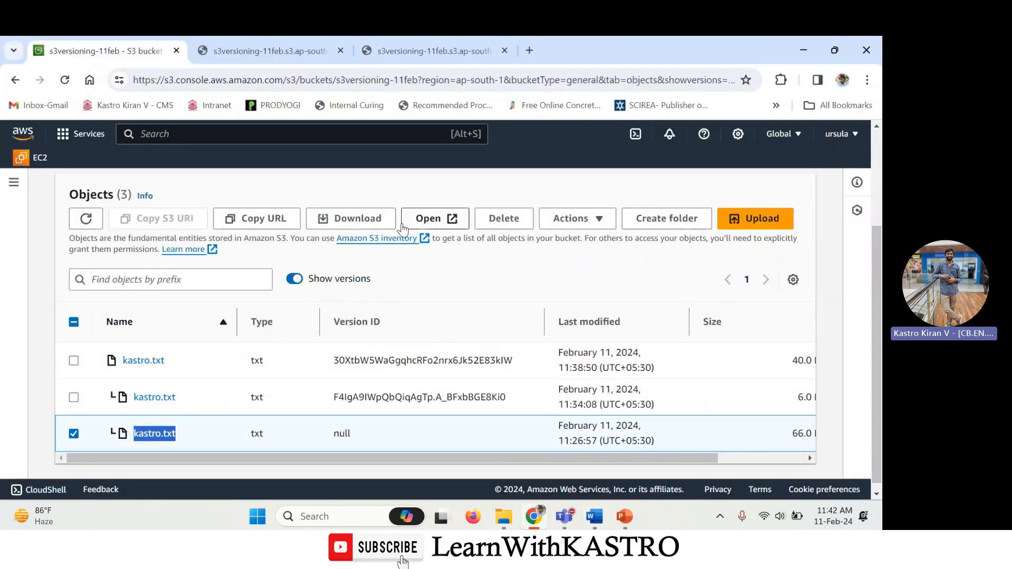
left_click(412, 218)
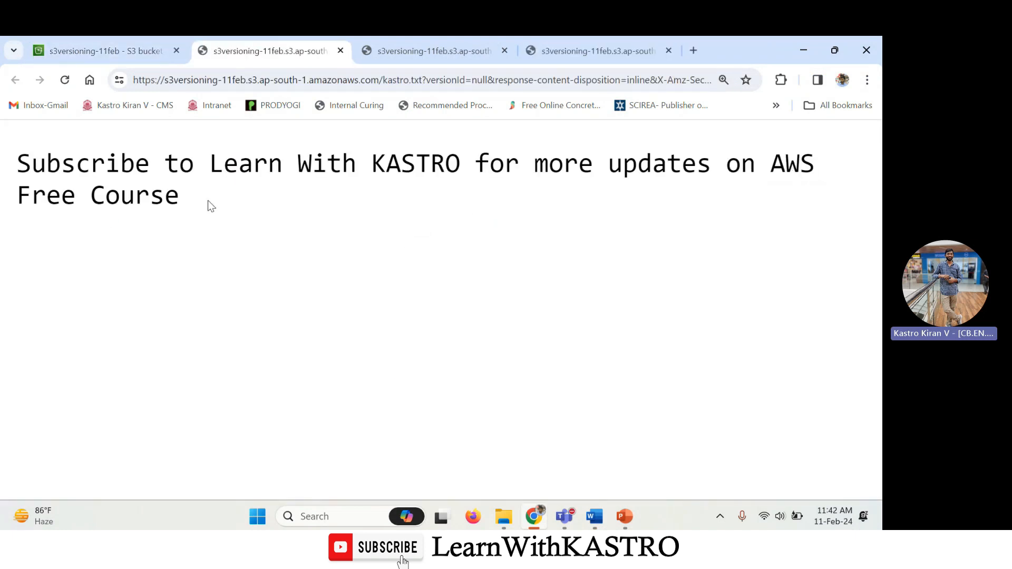
left_click_drag(208, 204, 2, 168)
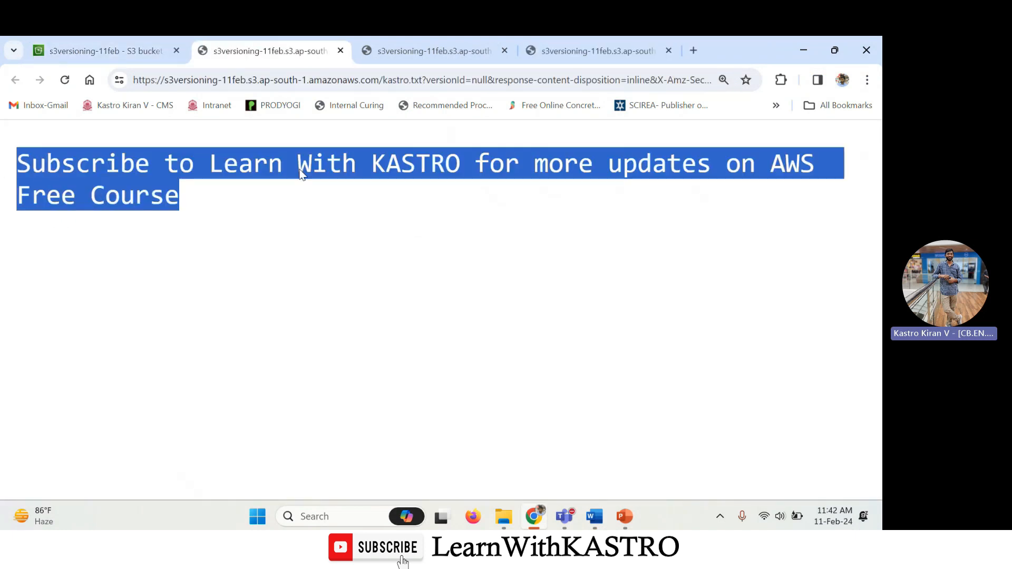
Step: Compare the text of the three opened kastro.txt versions with one another
left_click(398, 52)
left_click(558, 55)
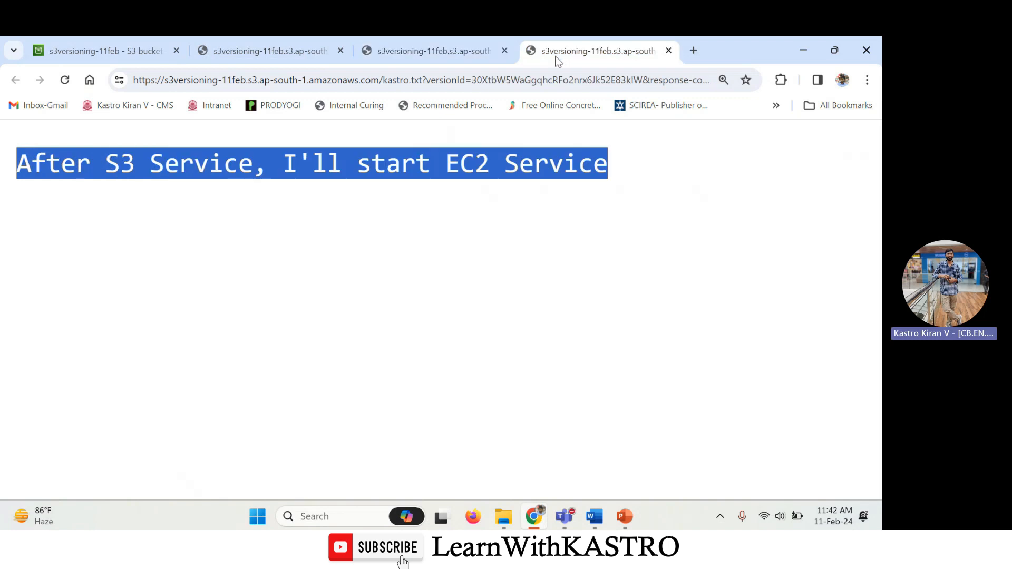
left_click(434, 50)
left_click(301, 49)
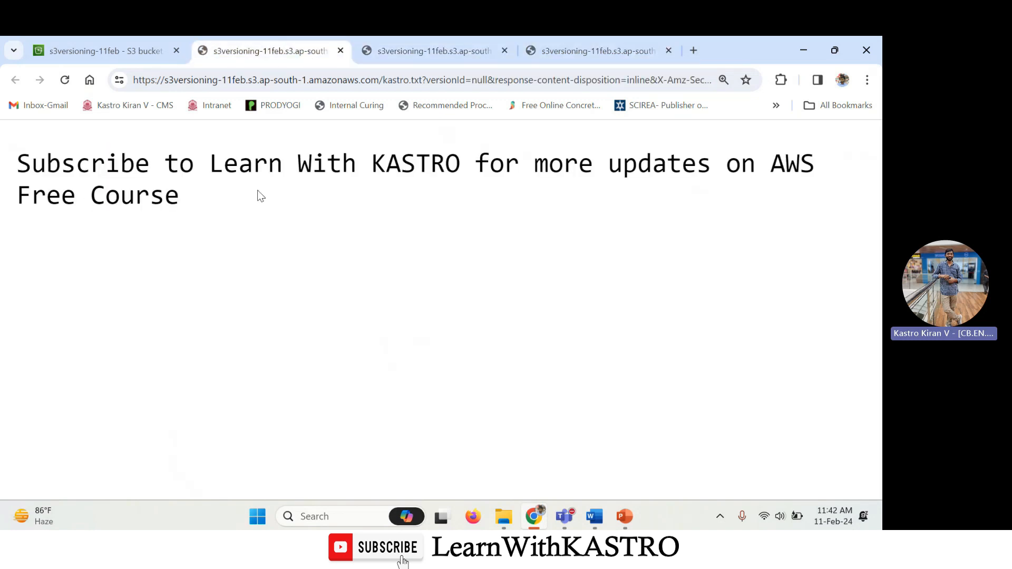
left_click(471, 49)
left_click(574, 53)
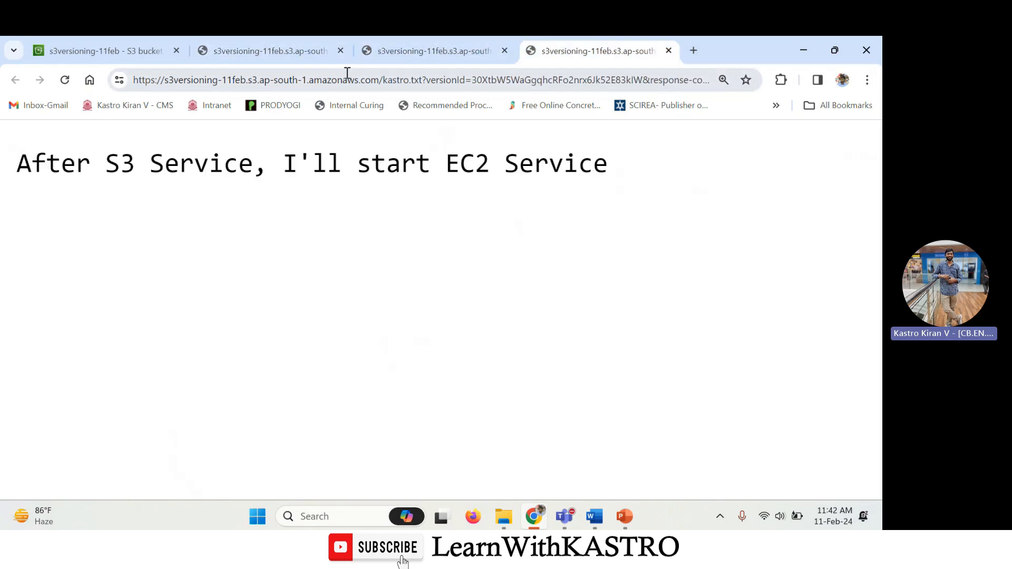
left_click(380, 52)
left_click(192, 167)
Step: Return to the s3versioning-11feb bucket, hide the object versions and check the kastro.txt entry
left_click(96, 58)
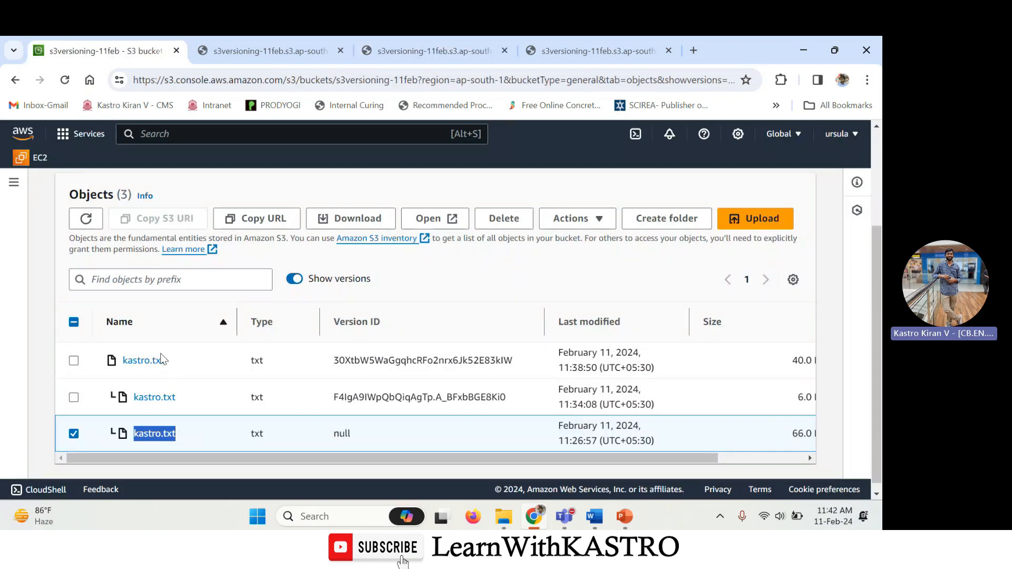
left_click_drag(164, 361, 127, 361)
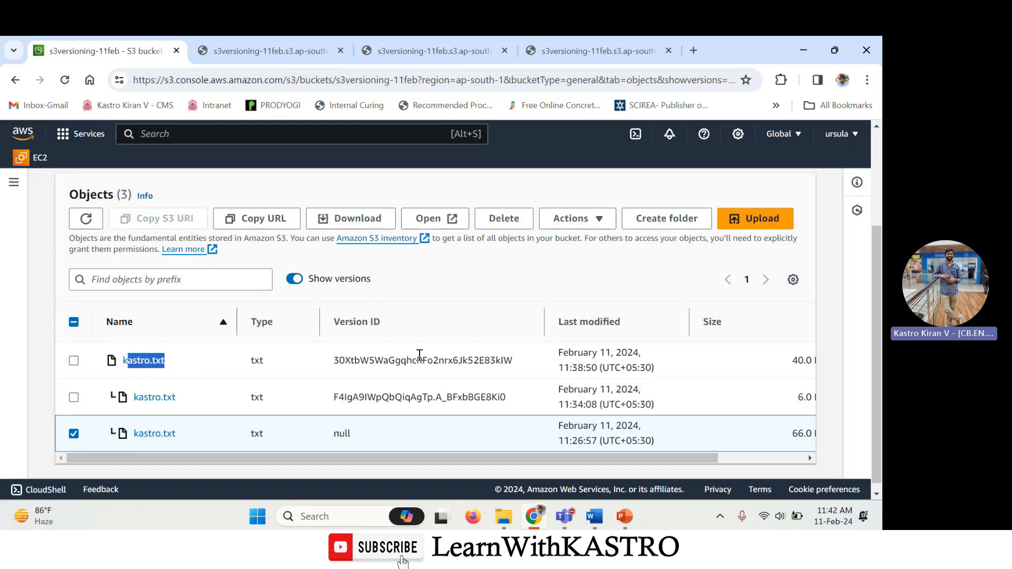
left_click(295, 283)
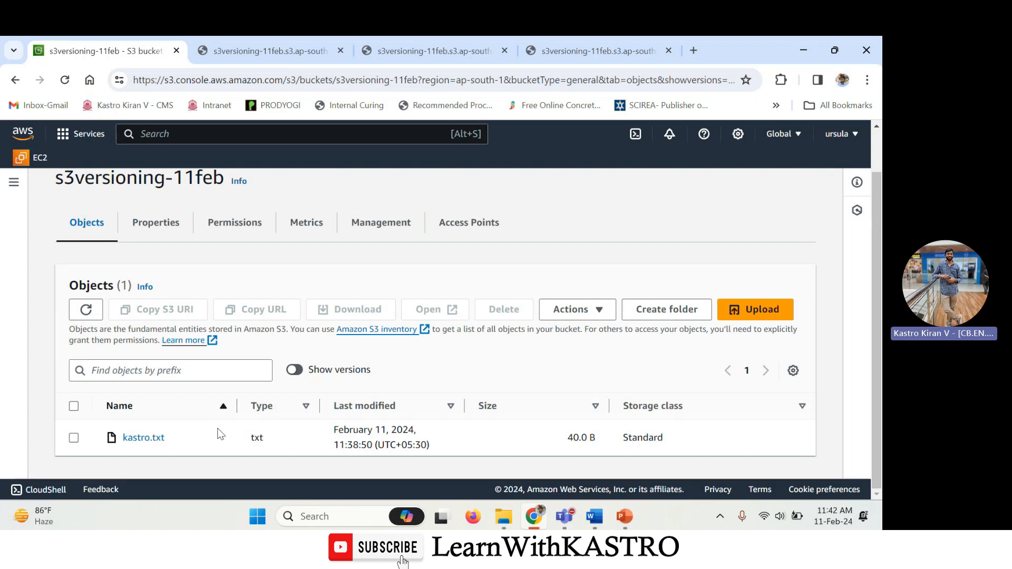
left_click_drag(121, 438, 169, 432)
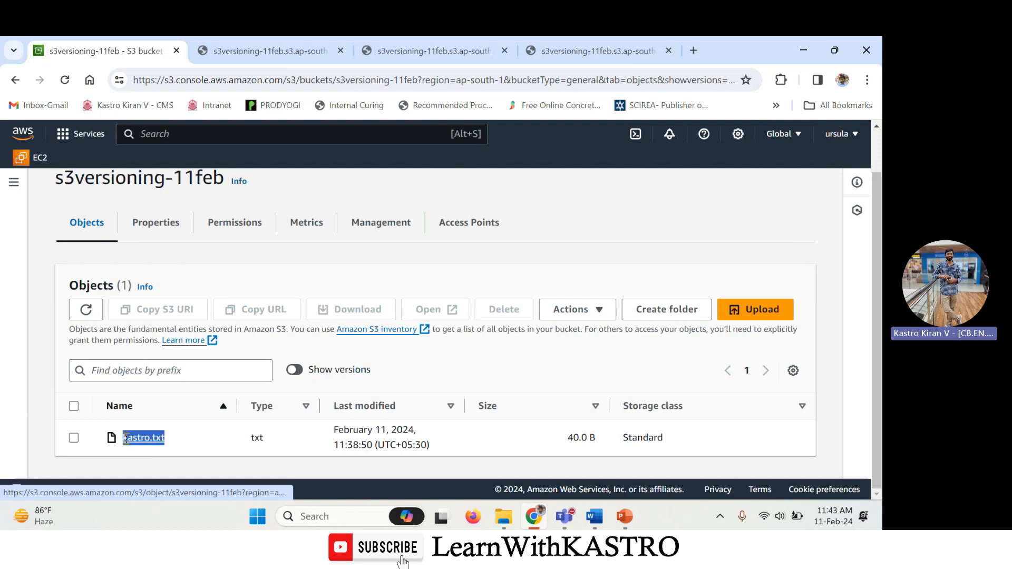
Step: Show all object versions in the bucket again and check the latest kastro.txt among them
left_click(295, 370)
scroll(300, 374, "down", 3)
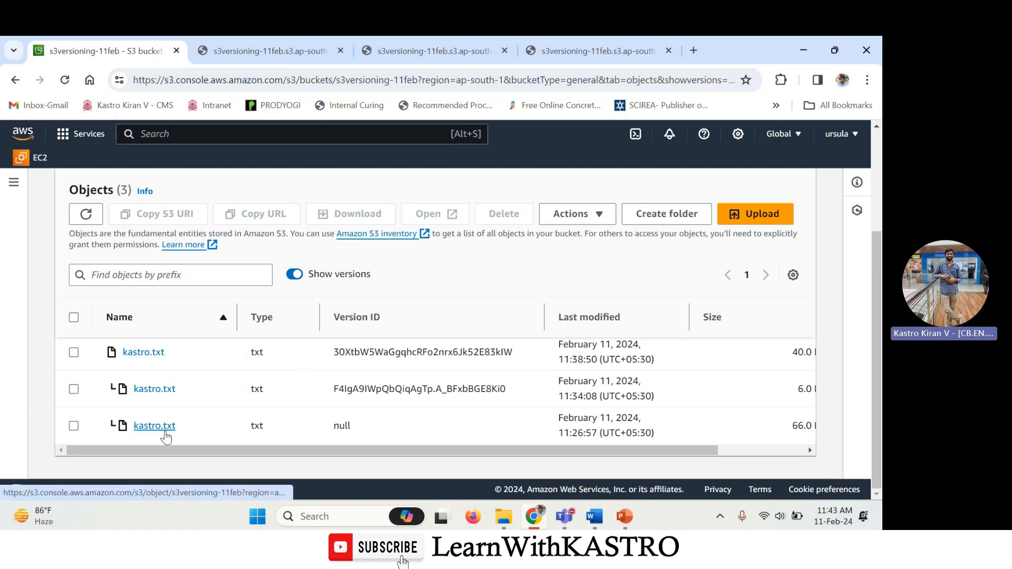
left_click_drag(165, 352, 124, 358)
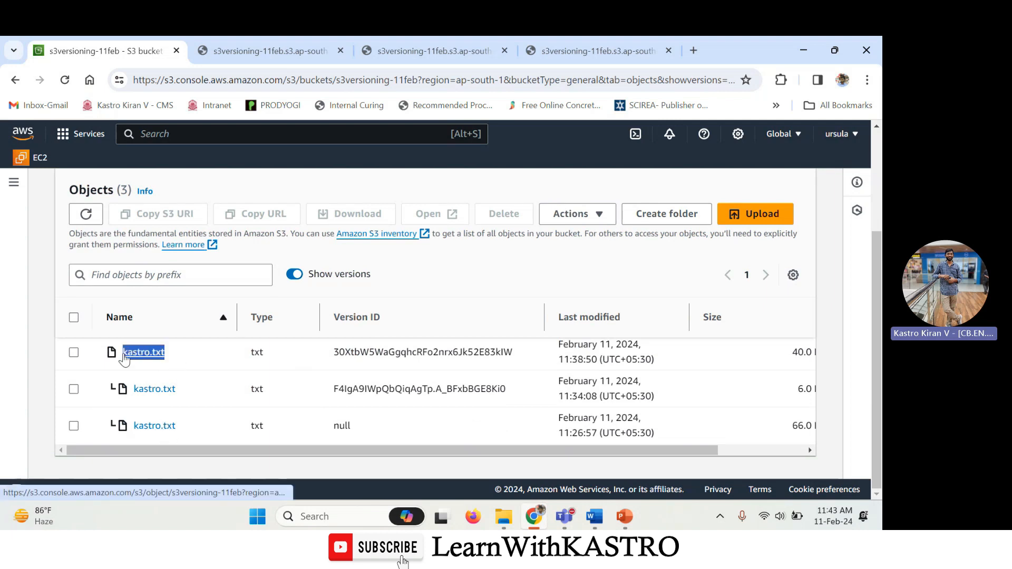
Step: Turn off the version listing so the bucket lists only current objects
left_click(295, 276)
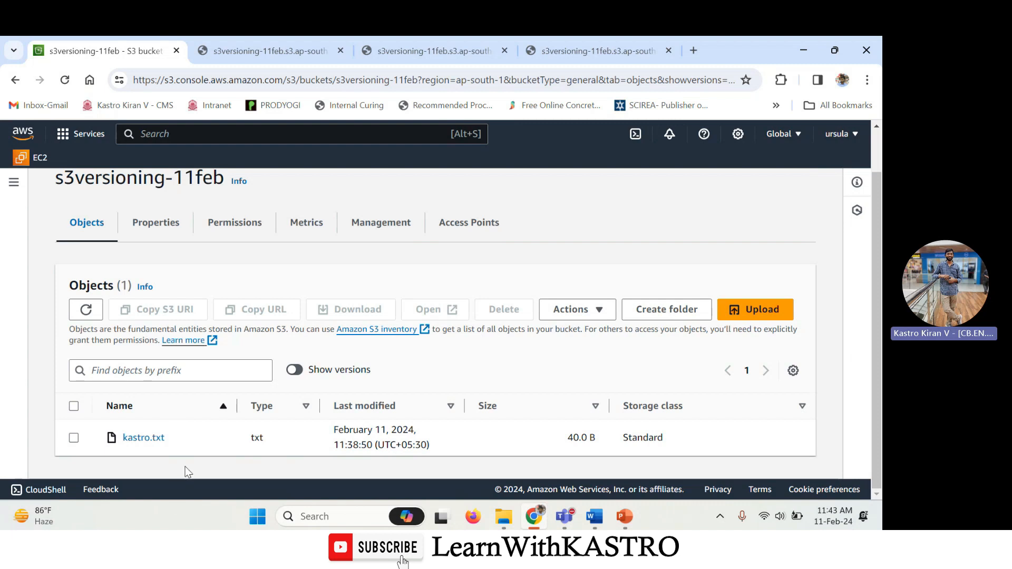
left_click_drag(381, 368, 309, 371)
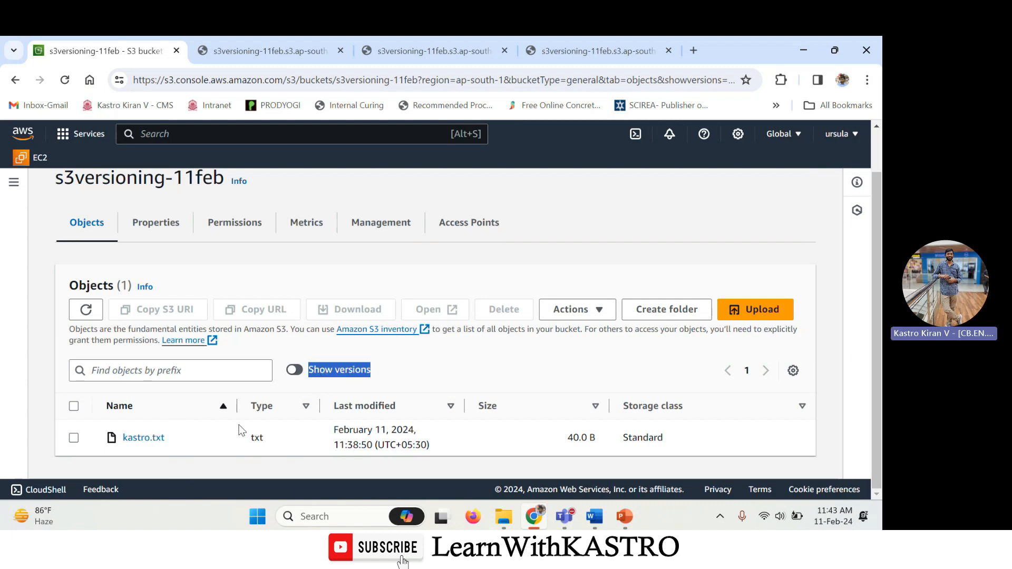
left_click(154, 445)
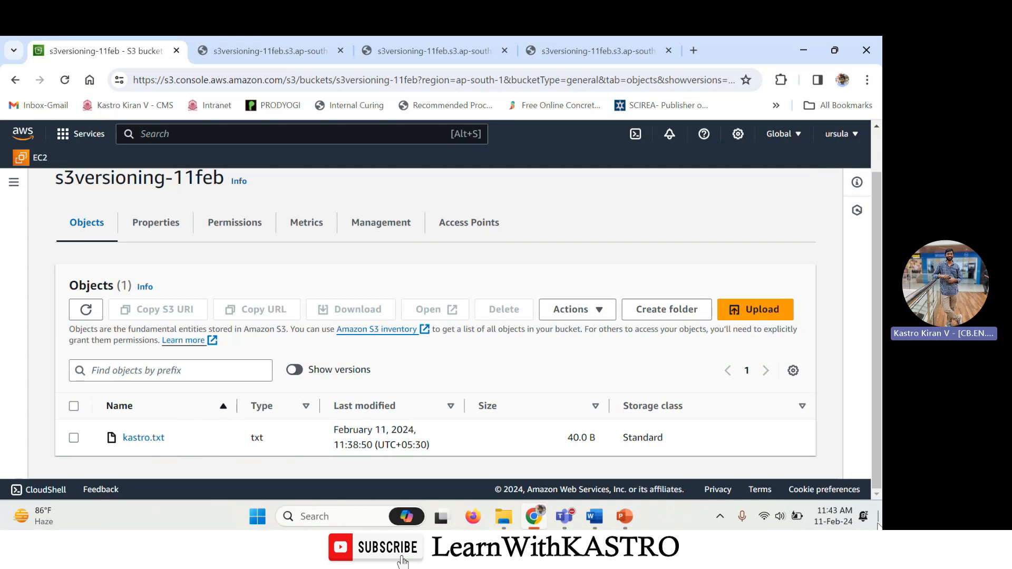
Step: Create a text file named kiran.txt on the desktop containing "After EC2, I will start ELB" and close it
key("super+d")
right_click(428, 165)
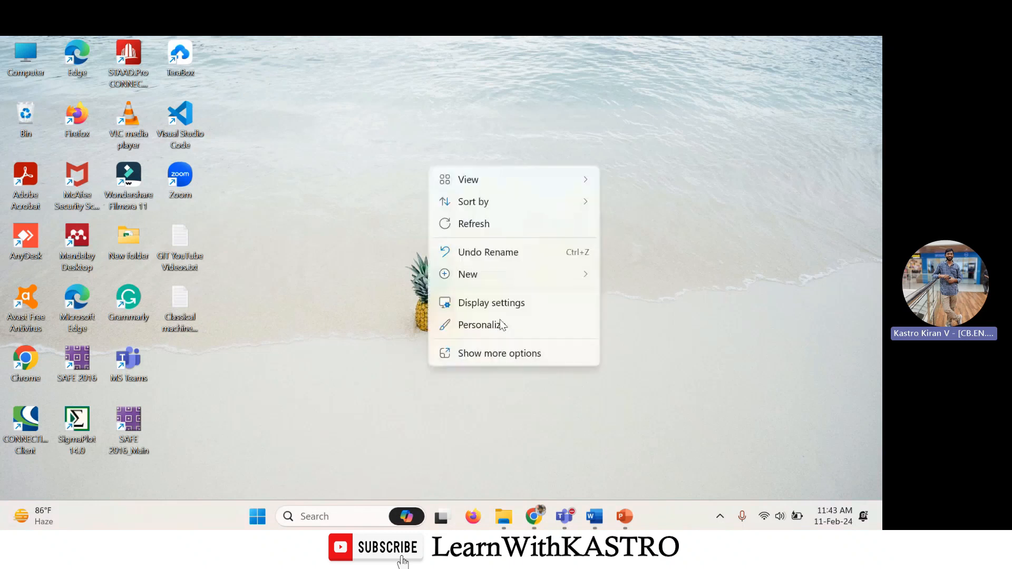
mouse_move(489, 270)
left_click(648, 223)
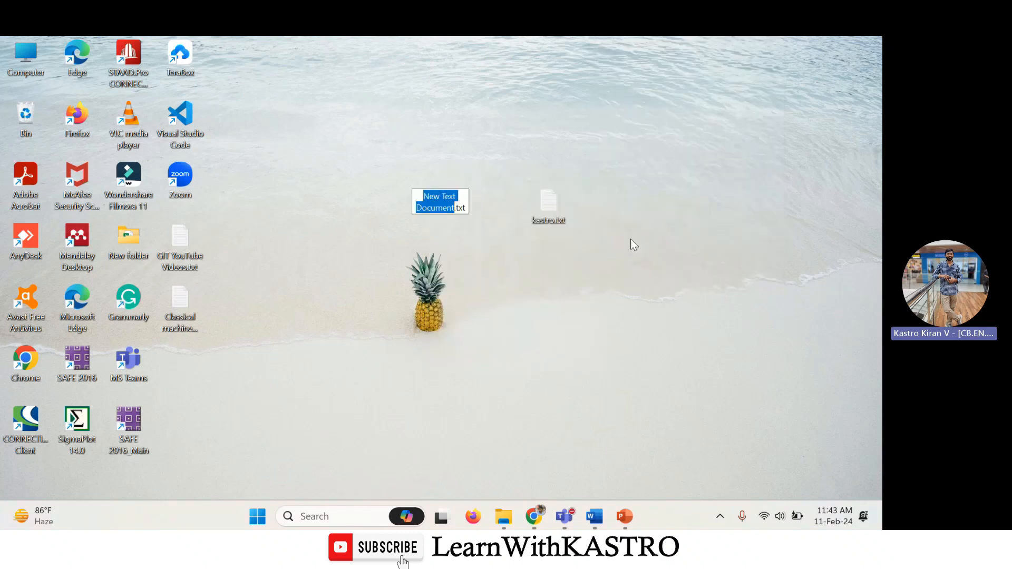
type("kiran")
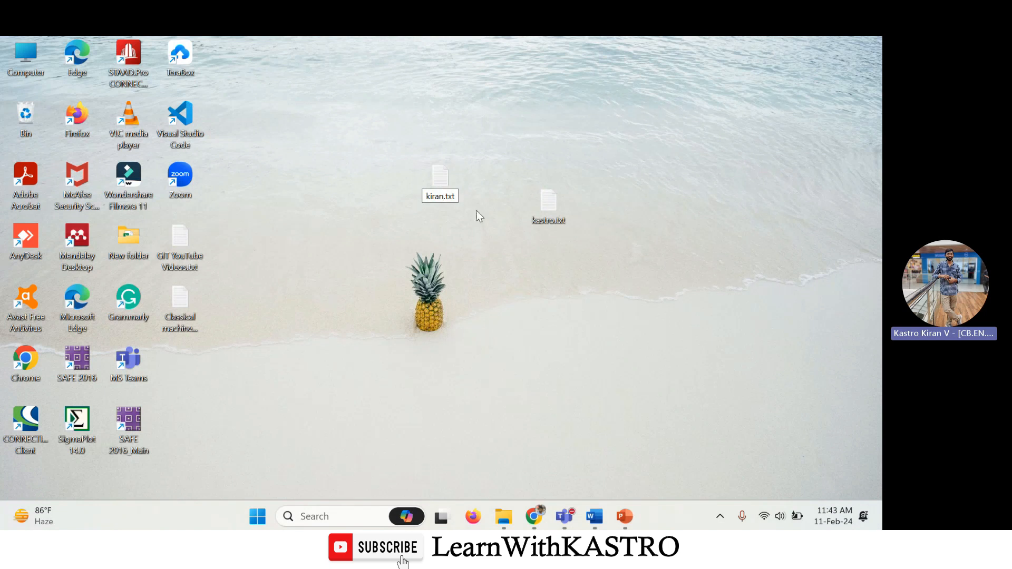
key("Return")
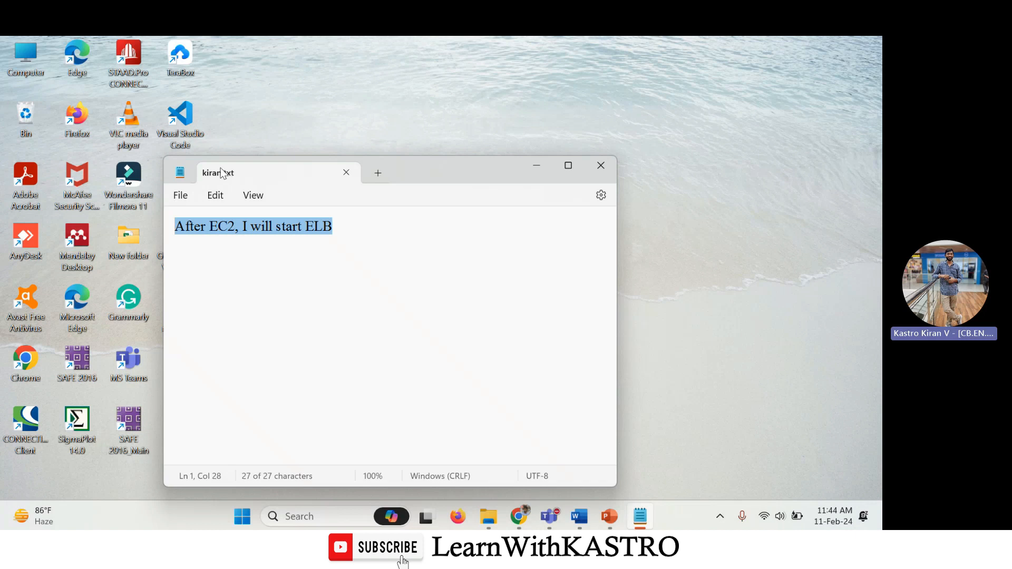
left_click(375, 223)
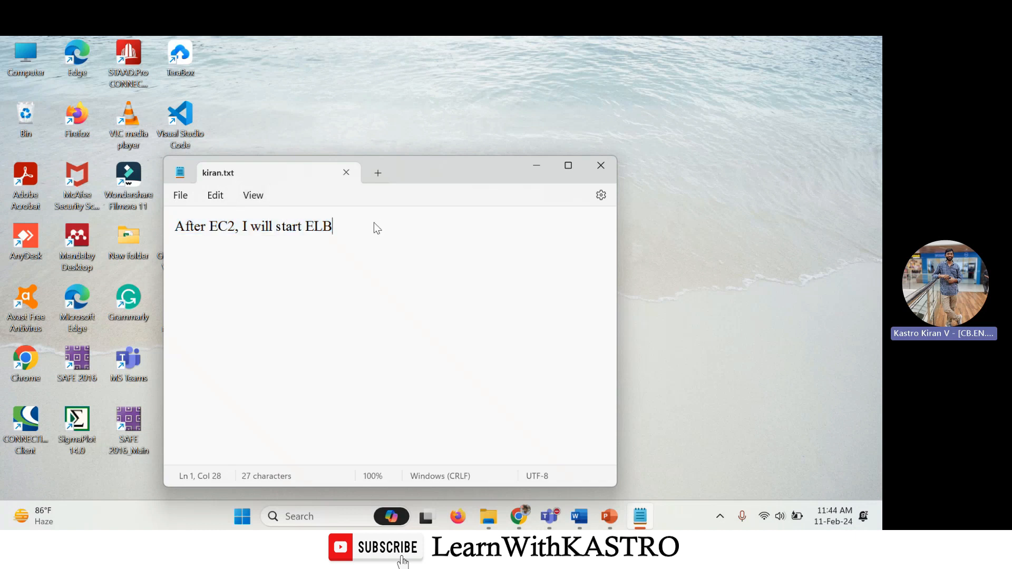
left_click(346, 172)
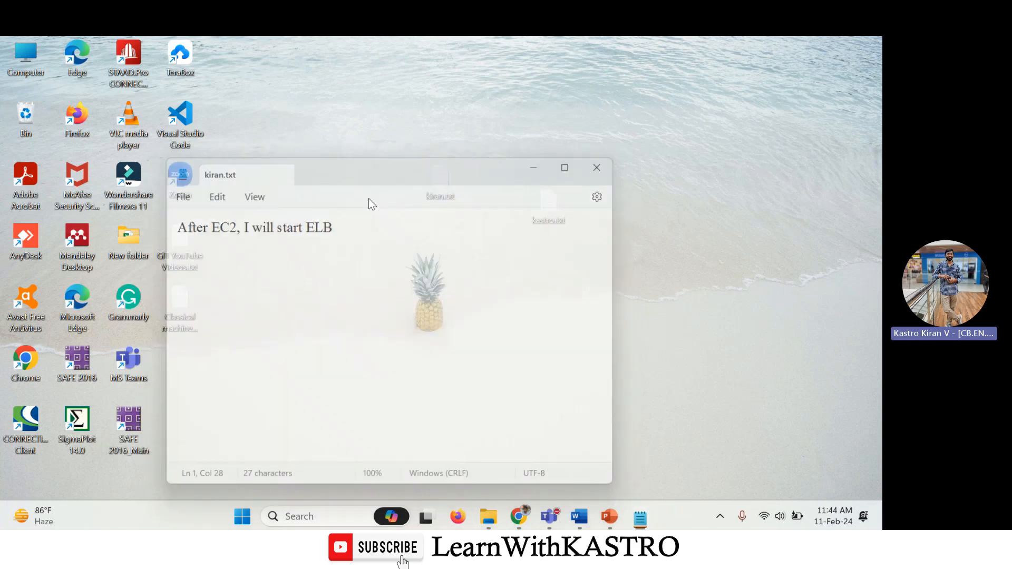
Step: Start an upload to the s3versioning-11feb bucket and add kiran.txt from the Desktop folder
left_click(533, 518)
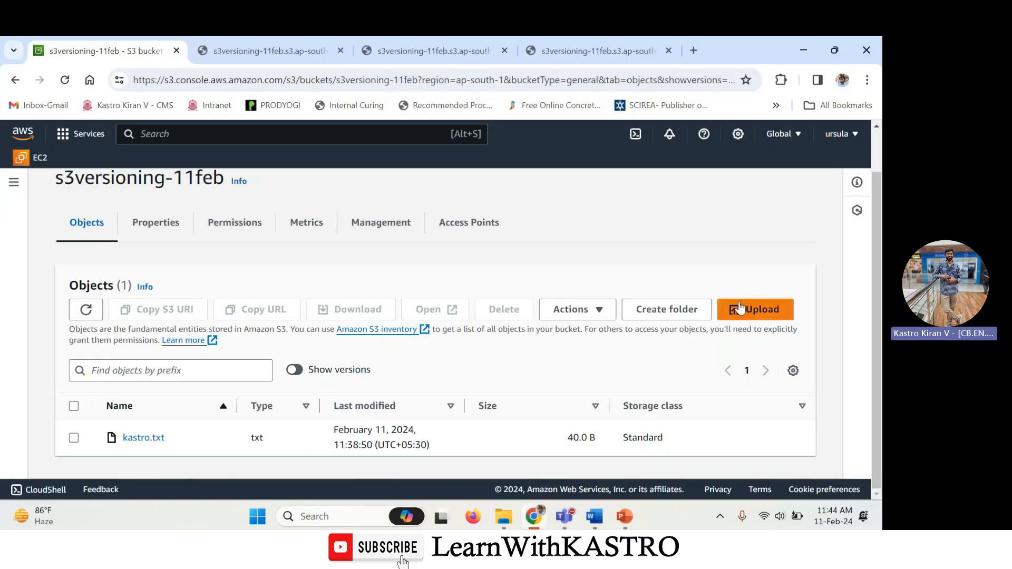
left_click(754, 308)
left_click(467, 366)
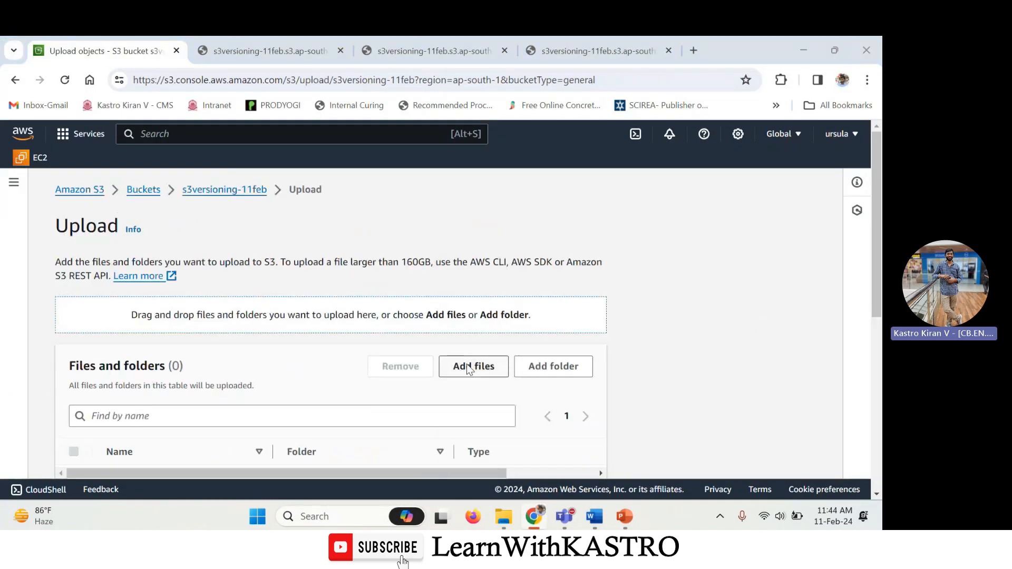
left_click(669, 284)
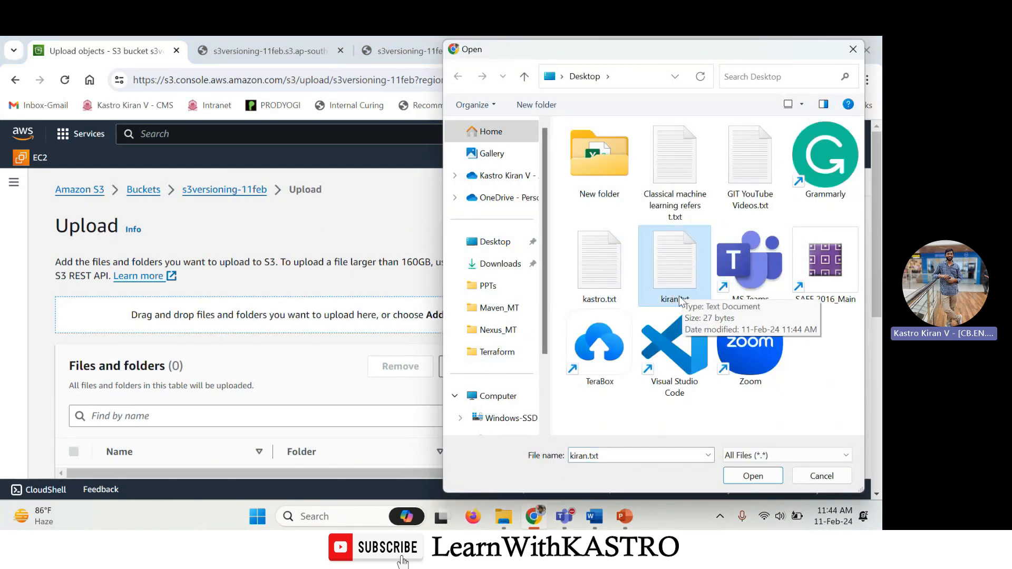
left_click(614, 266)
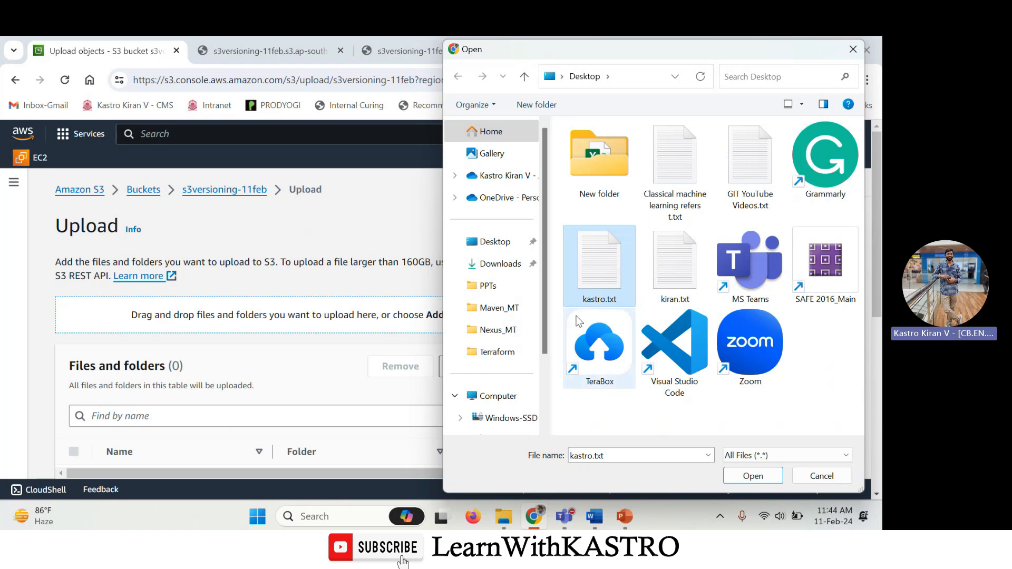
left_click(668, 280)
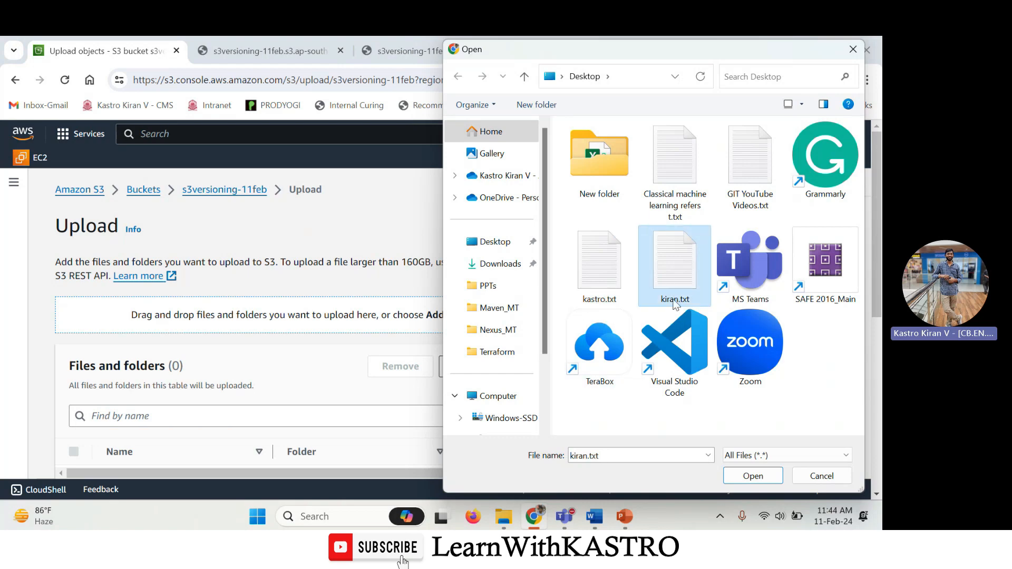
left_click(753, 474)
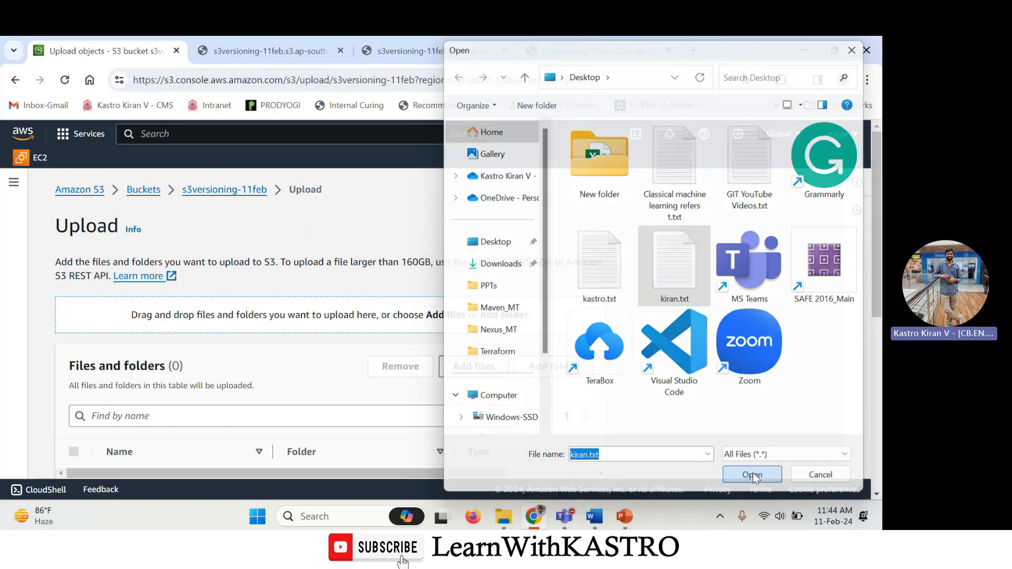
Step: Upload the added file to the bucket and close the upload status page
scroll(540, 408, "down", 5)
left_click(580, 455)
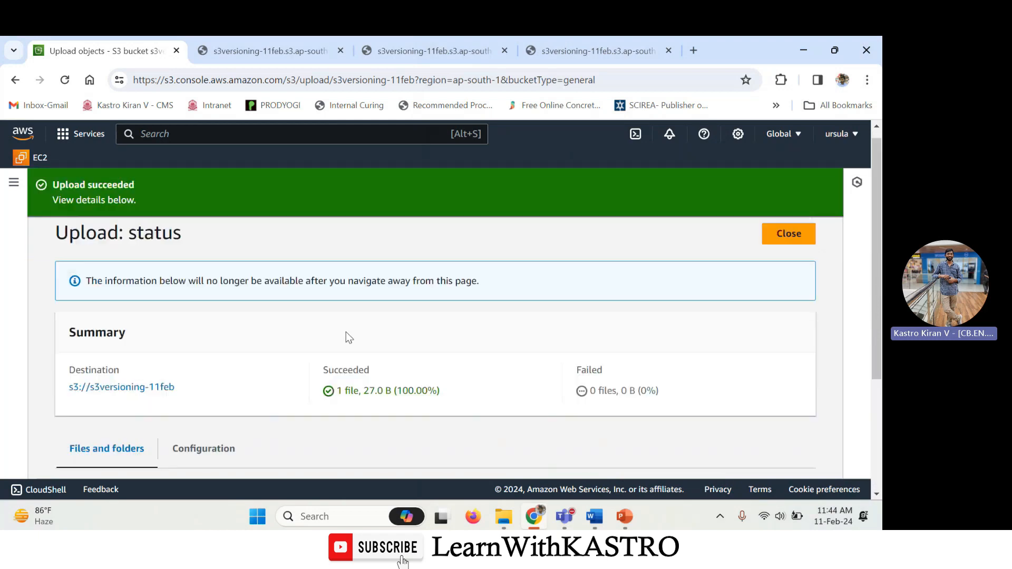
left_click(782, 253)
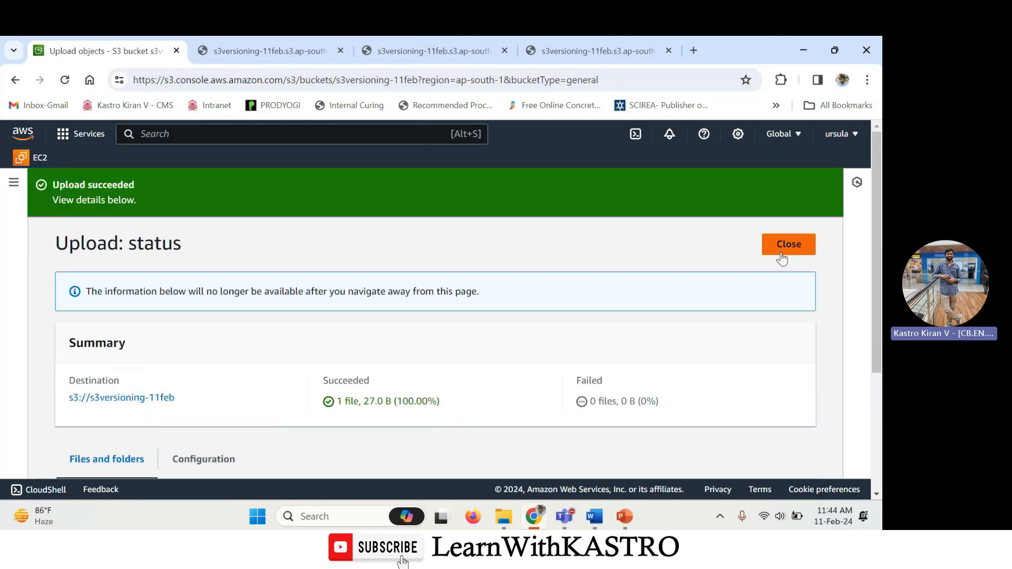
Step: Examine the kiran.txt and kastro.txt entries in the bucket's object list with versions hidden
scroll(151, 373, "down", 2)
left_click_drag(177, 443, 122, 439)
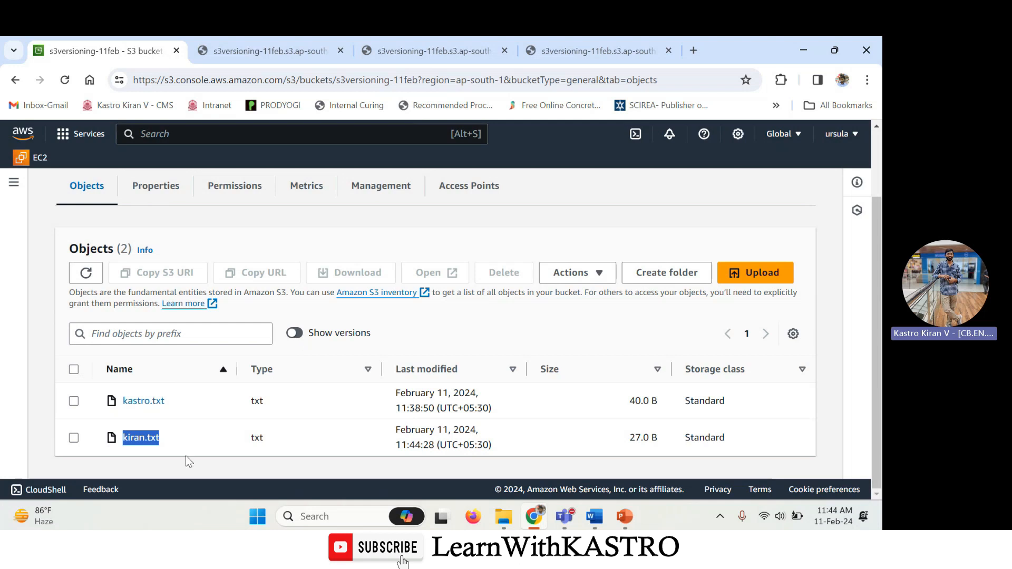
left_click_drag(169, 446, 122, 439)
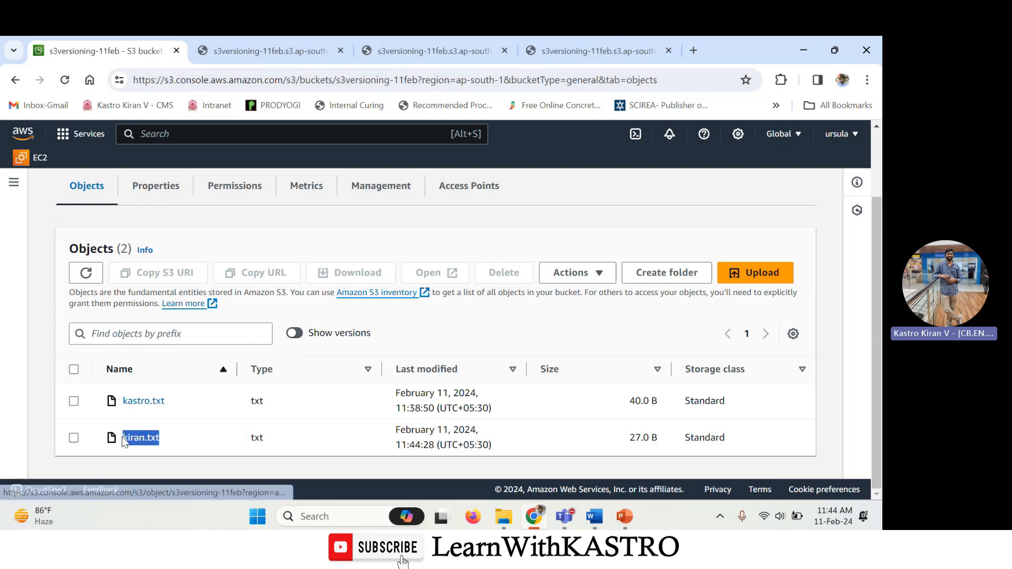
left_click(174, 438)
left_click_drag(173, 437, 124, 440)
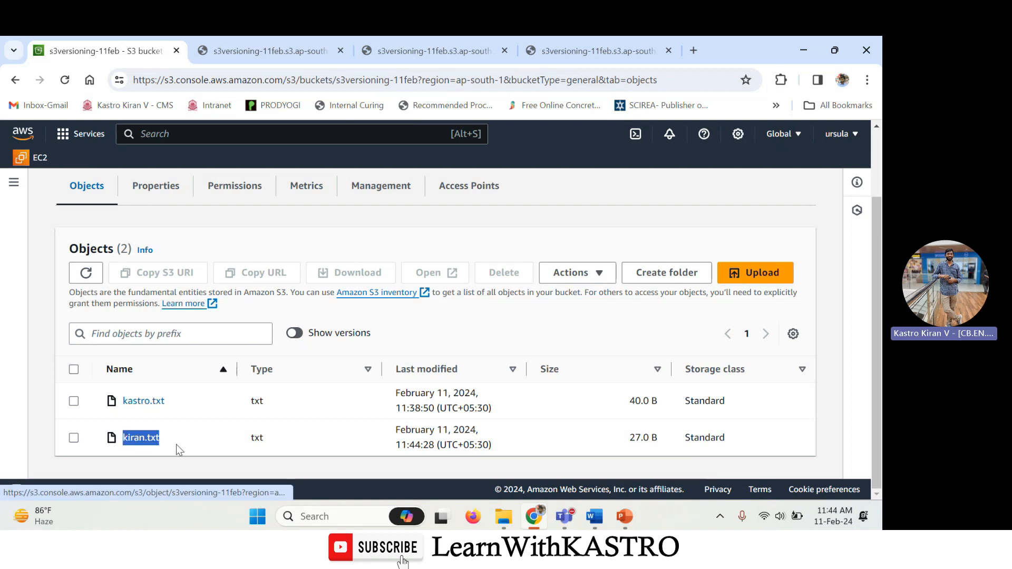
left_click(194, 438)
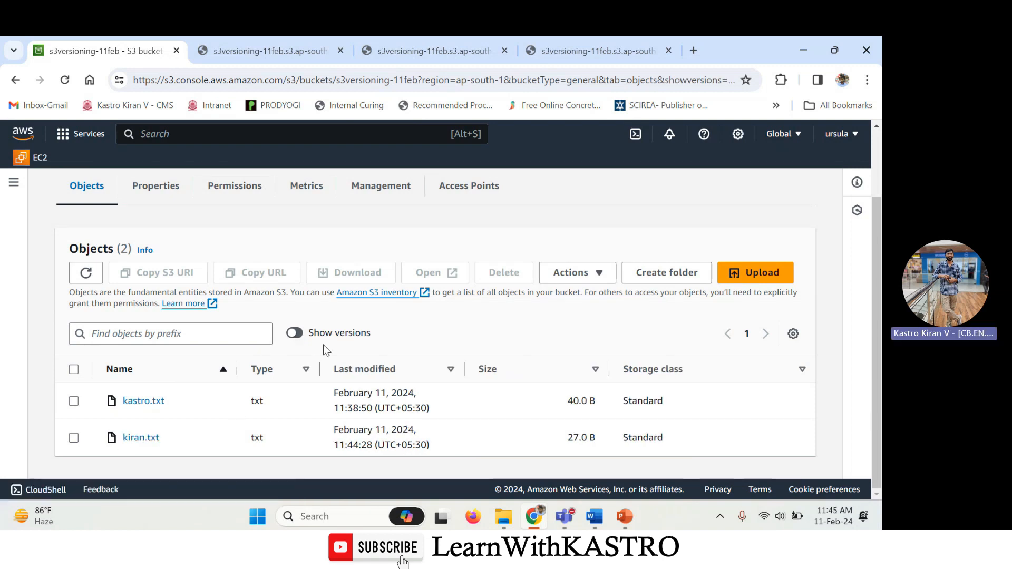
left_click_drag(373, 336, 312, 330)
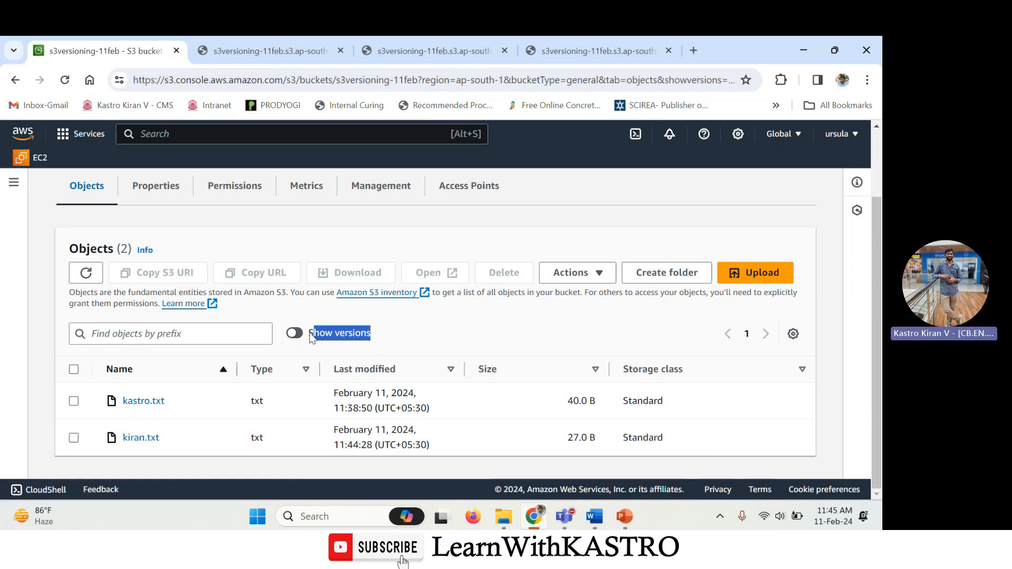
left_click_drag(168, 405, 124, 401)
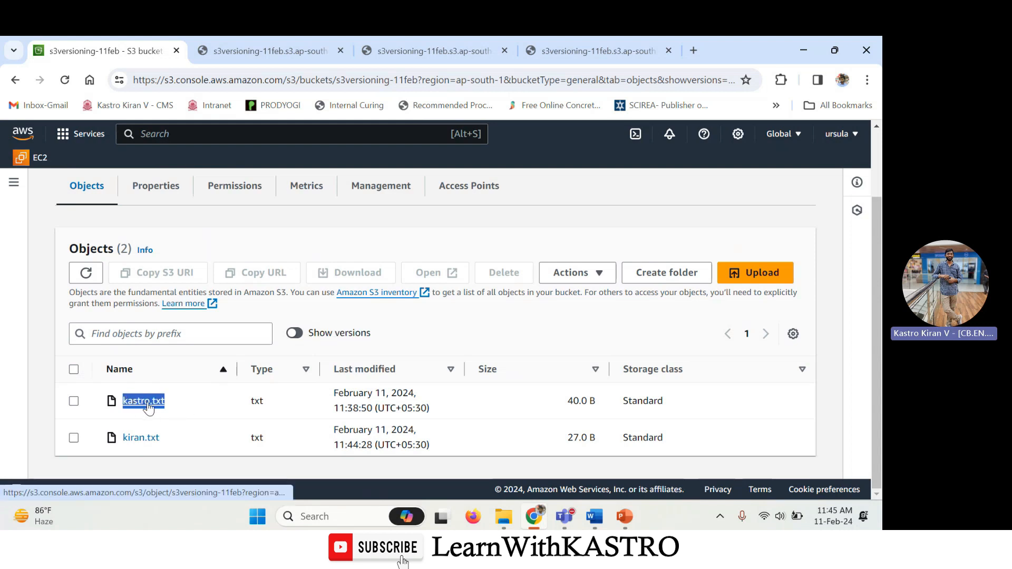
Step: Show the object versions in the s3versioning-11feb bucket and examine each kastro.txt version and the kiran.txt entry
left_click_drag(170, 438, 122, 441)
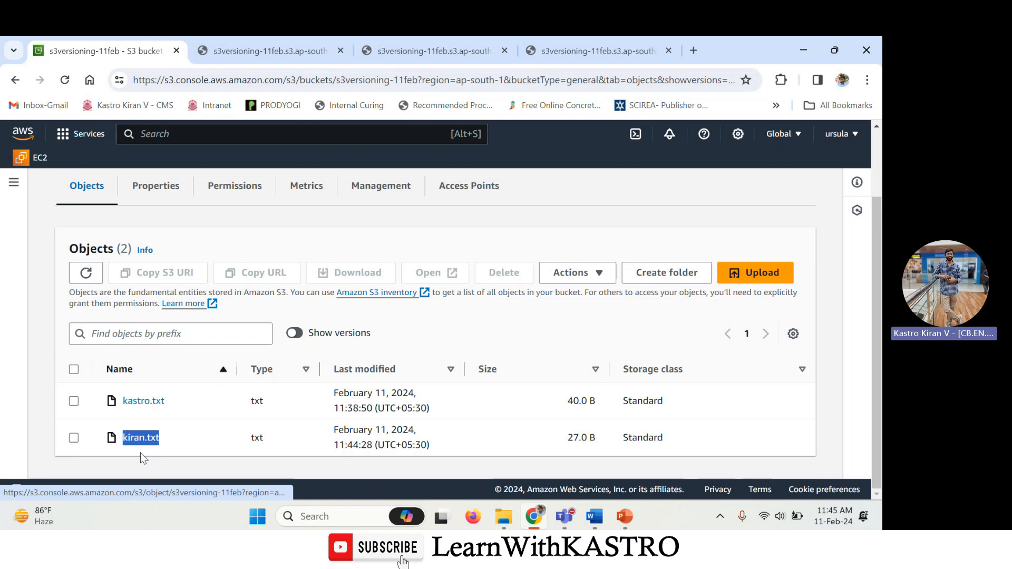
left_click(177, 455)
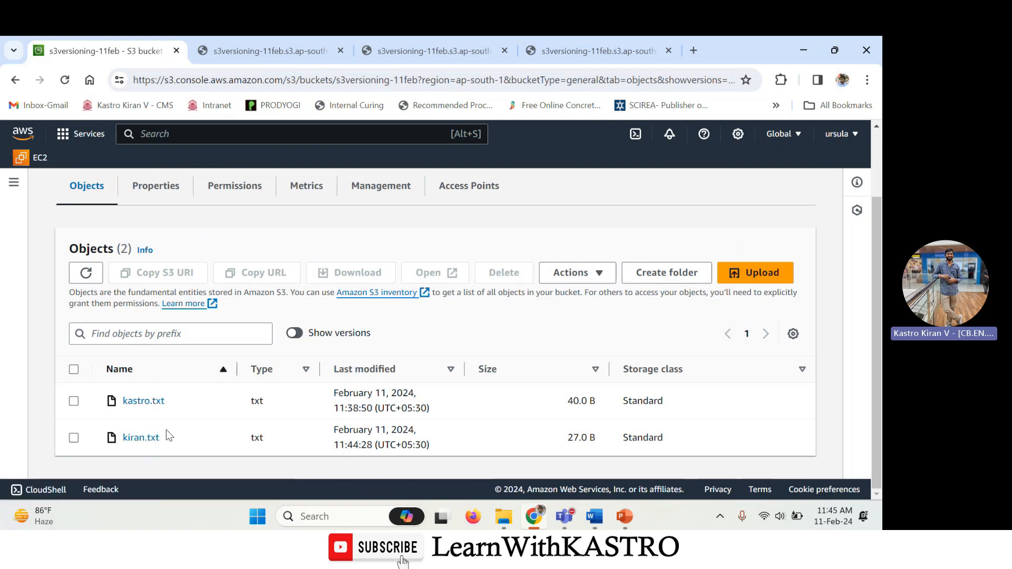
left_click_drag(166, 437, 124, 440)
left_click_drag(173, 397, 125, 406)
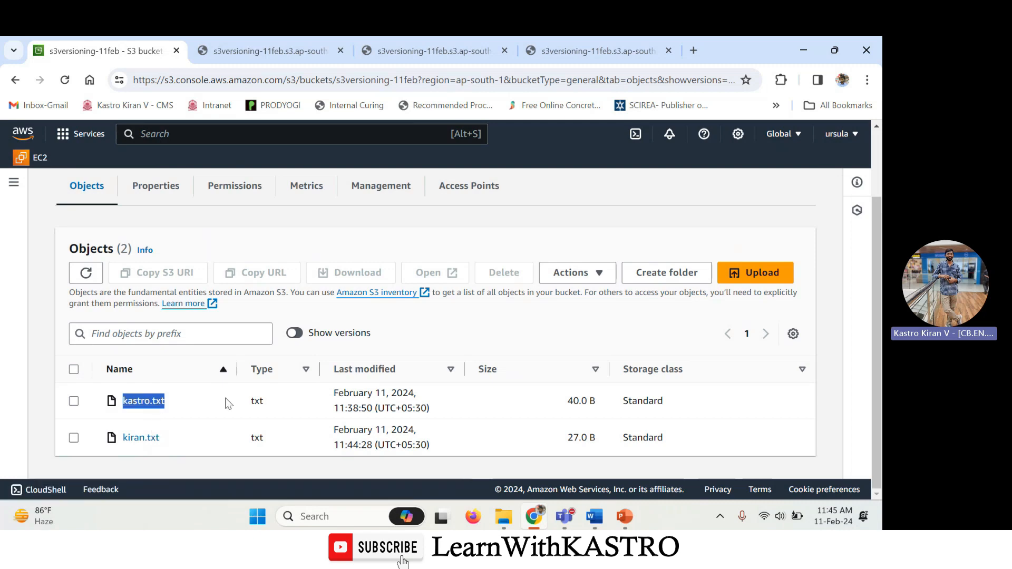
left_click(294, 333)
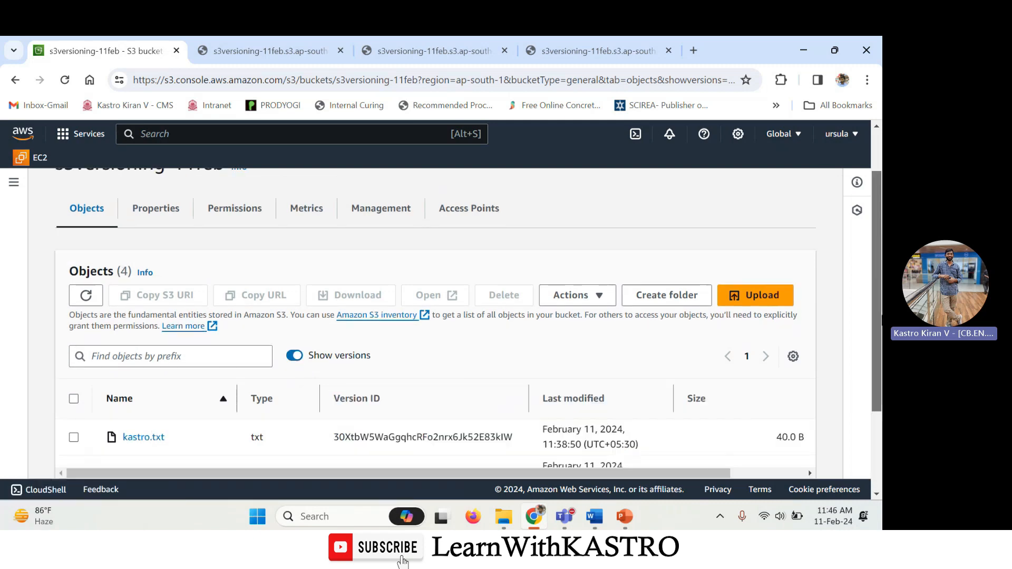
scroll(877, 369, "down", 1)
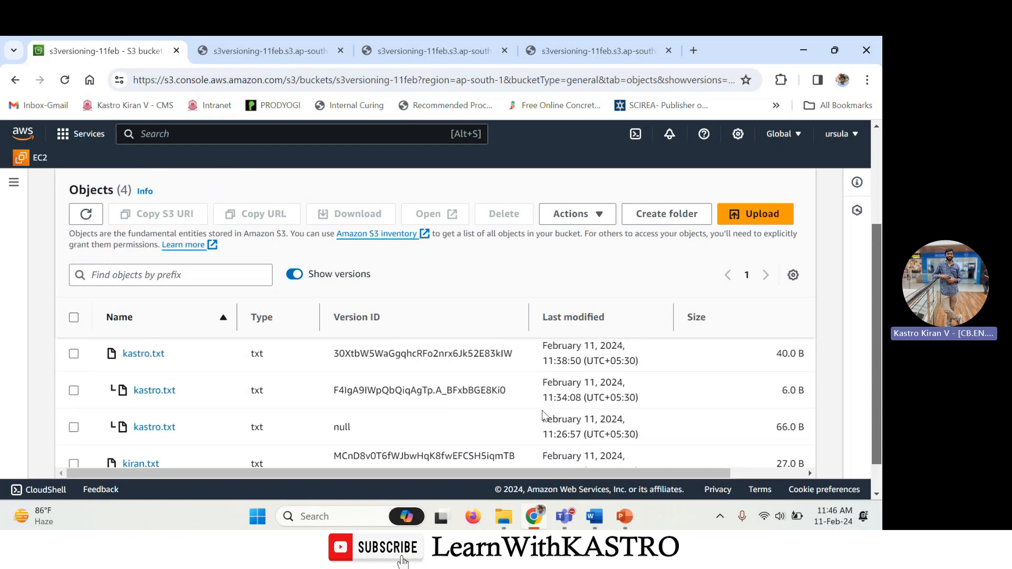
left_click_drag(167, 354, 122, 354)
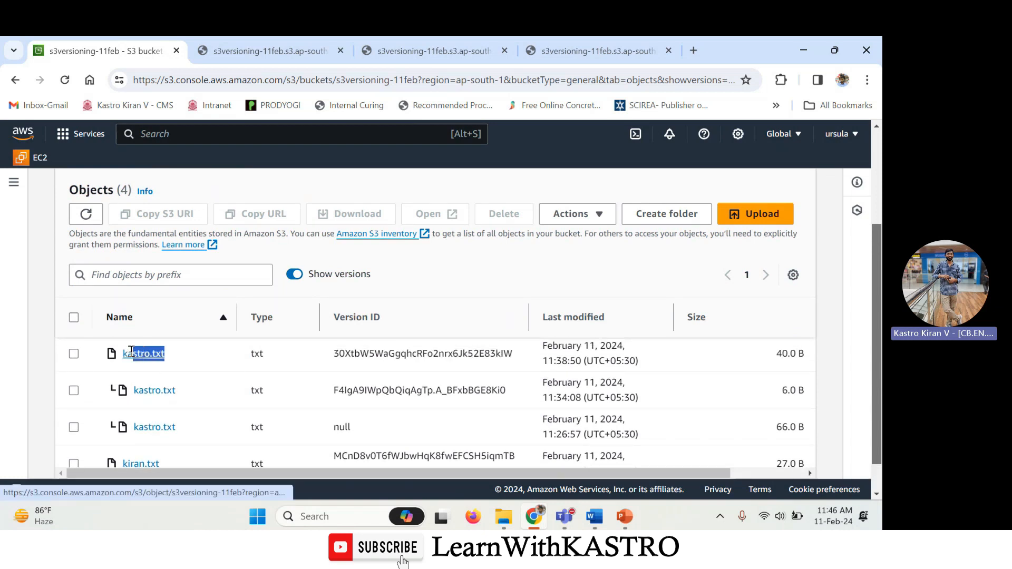
mouse_move(880, 380)
left_mouse_down()
mouse_move(880, 370)
mouse_move(880, 381)
left_mouse_up()
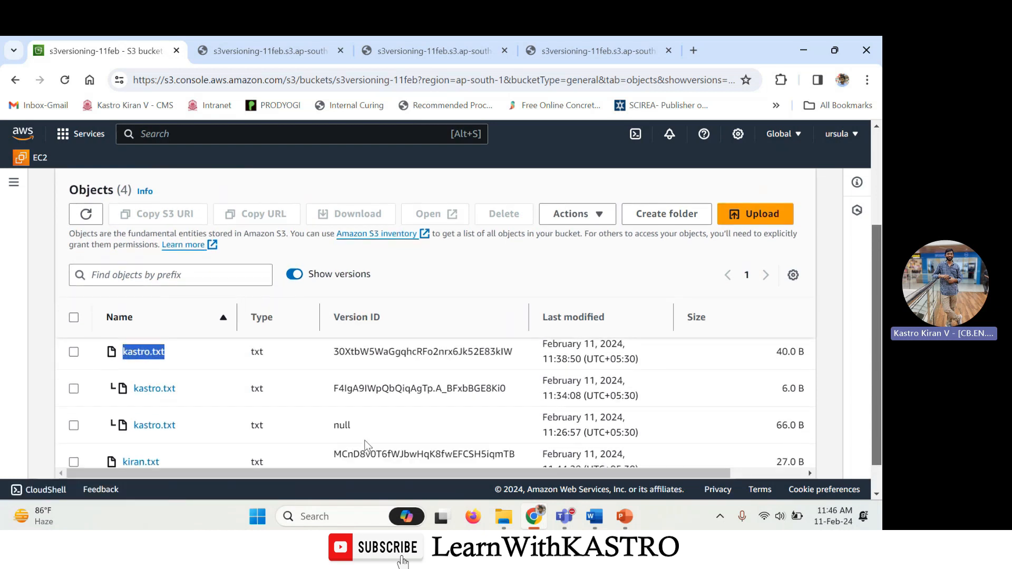
left_click_drag(178, 391, 136, 389)
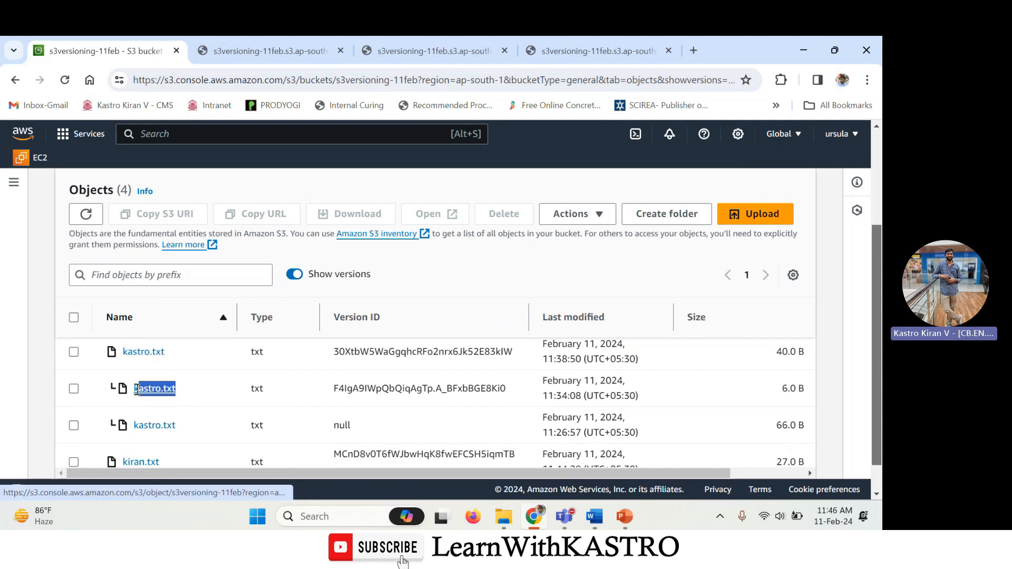
left_click_drag(179, 427, 136, 428)
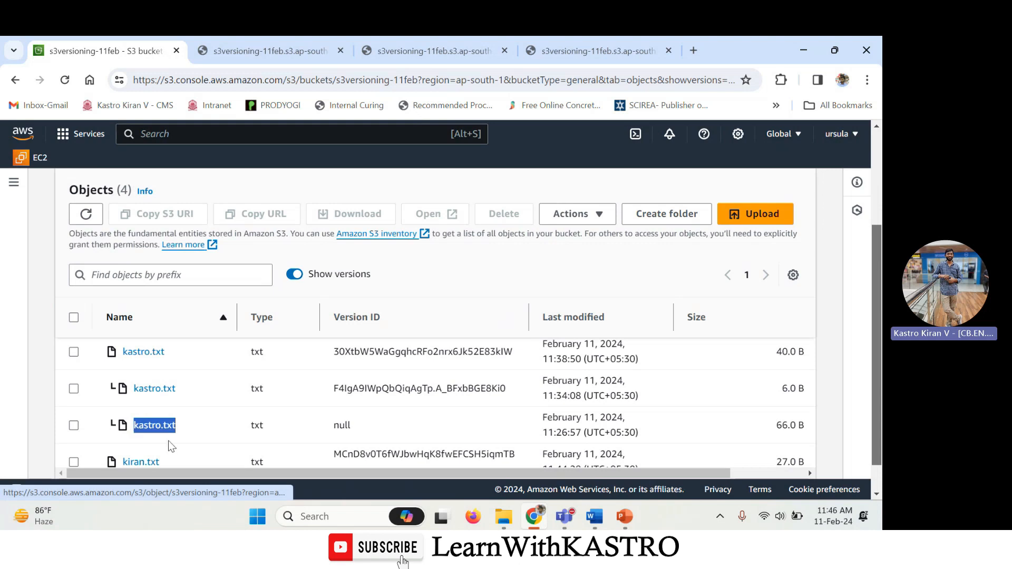
scroll(176, 433, "down", 1)
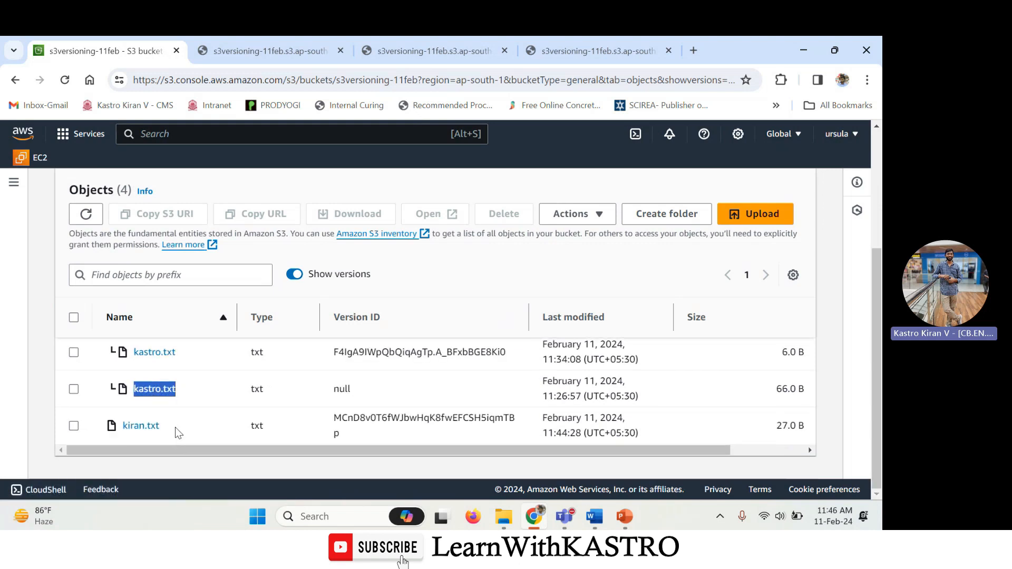
left_click_drag(175, 427, 122, 427)
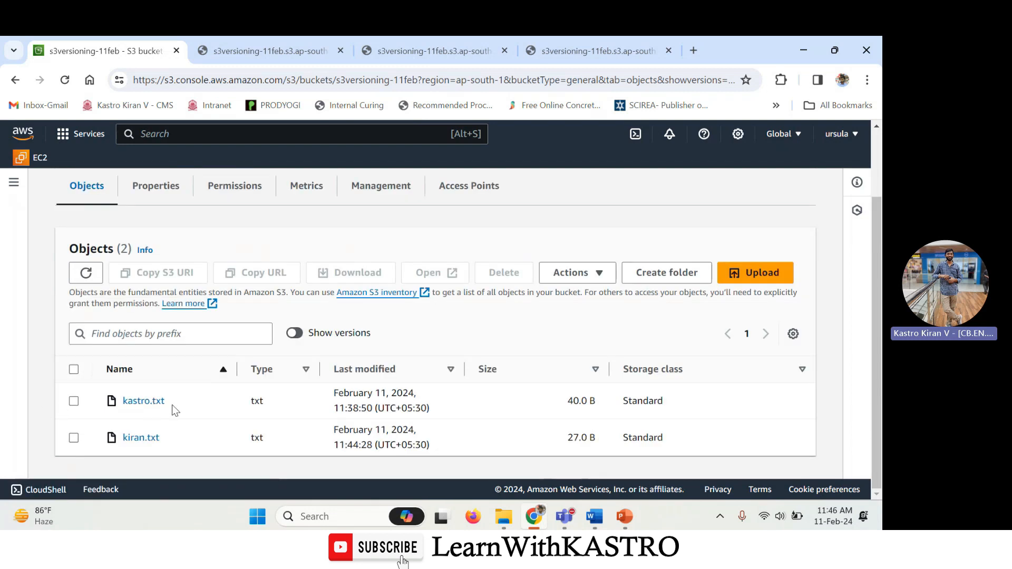
Step: Compare the single kastro.txt entry with its full version listing, and hide the versions again
left_click_drag(172, 409, 121, 403)
left_click(301, 334)
scroll(334, 381, "down", 1)
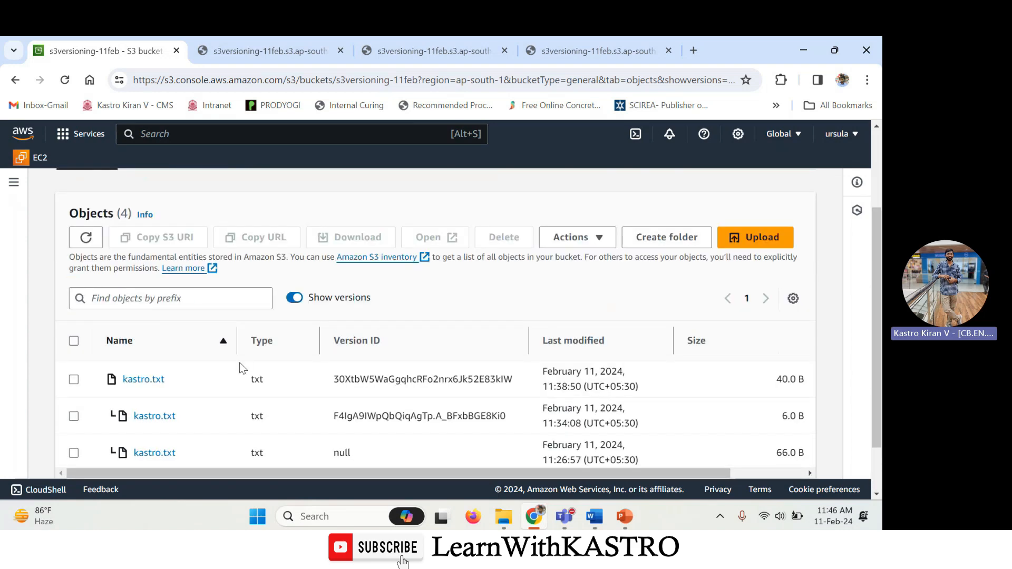
left_click_drag(176, 381, 121, 381)
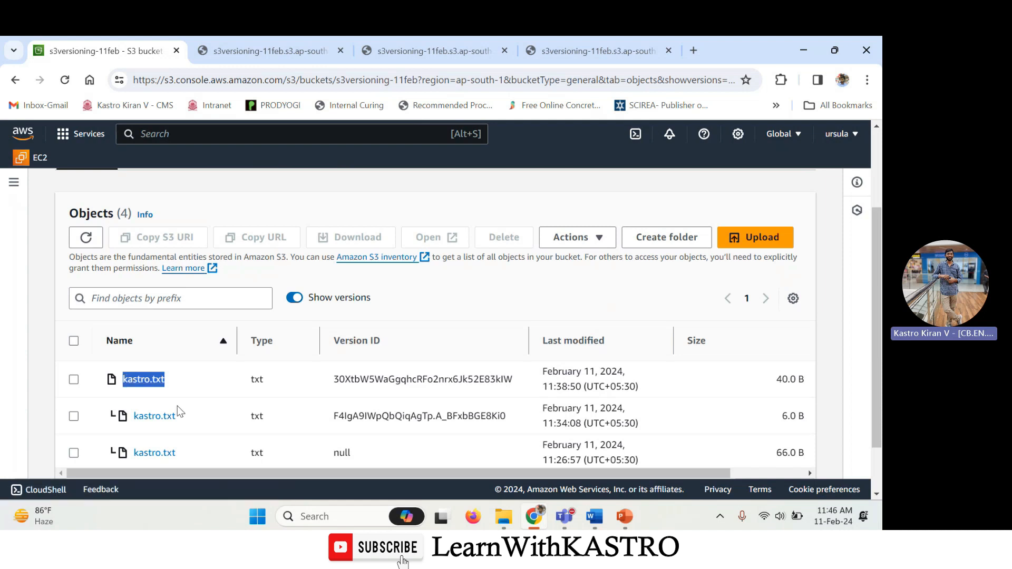
left_click_drag(184, 418, 137, 416)
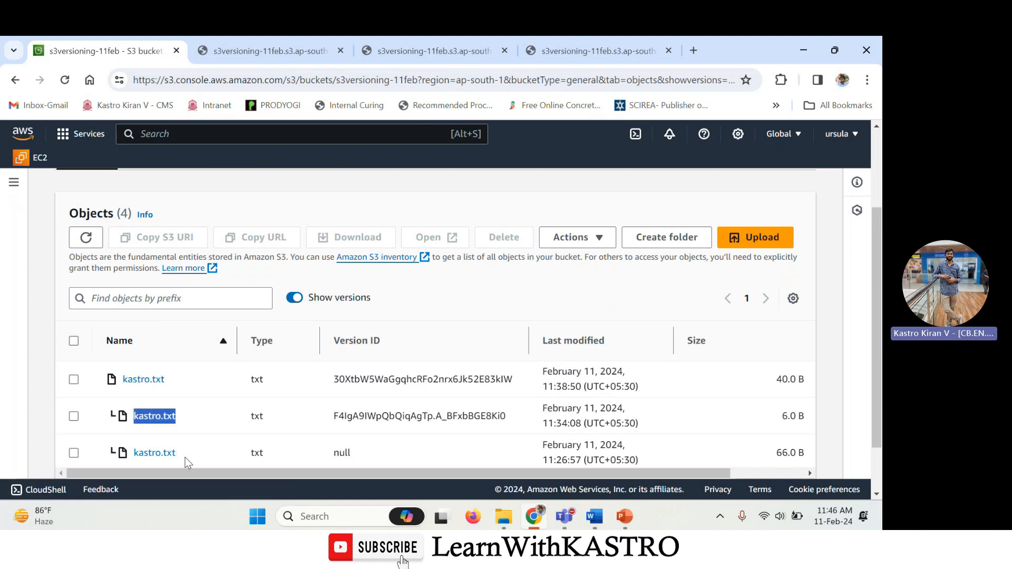
left_click_drag(183, 454, 132, 455)
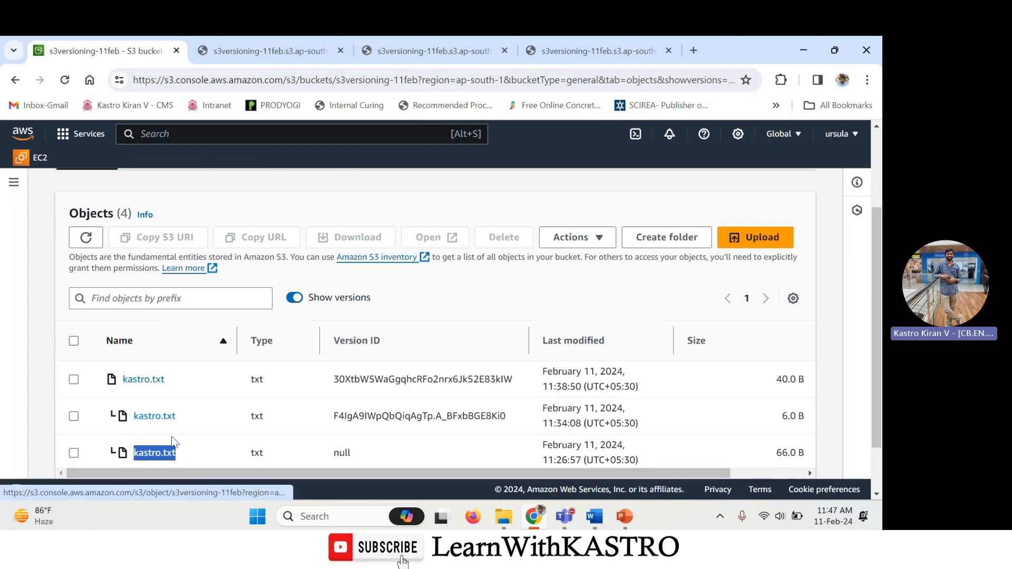
left_click(294, 298)
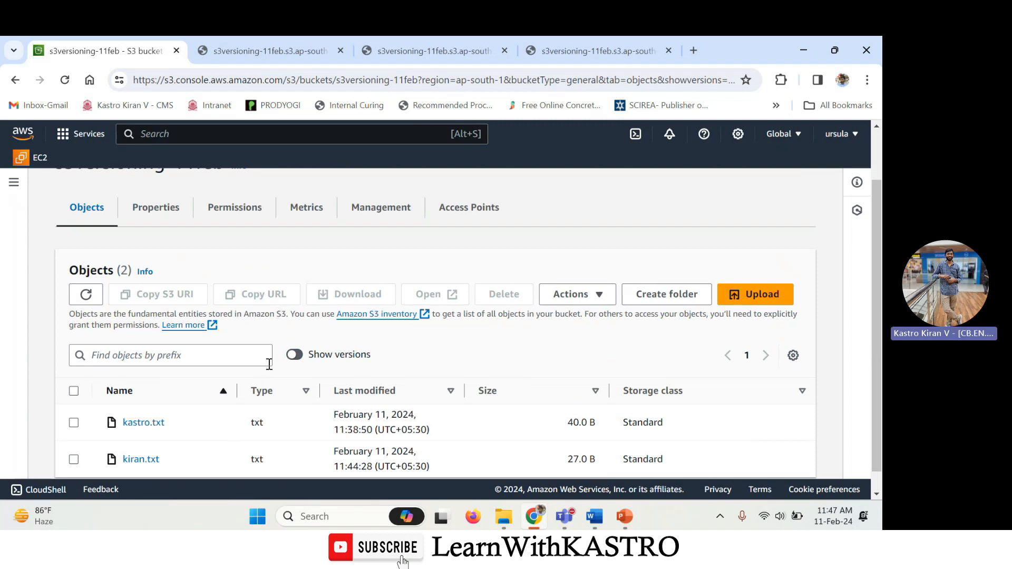
Step: Check the upload history table in the Word document and return to the bucket's object list in Chrome
key("alt+Tab")
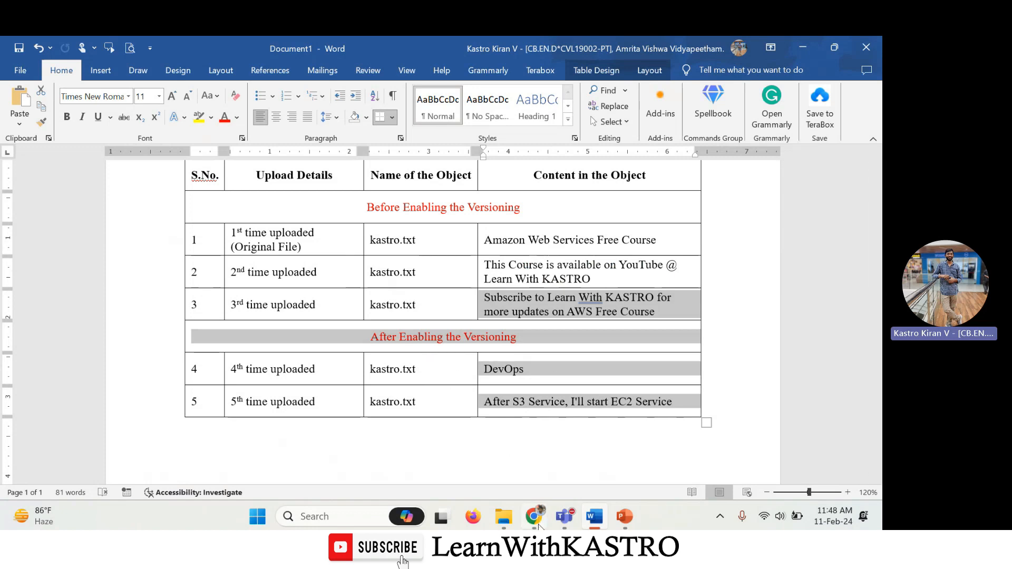
key("alt+Tab")
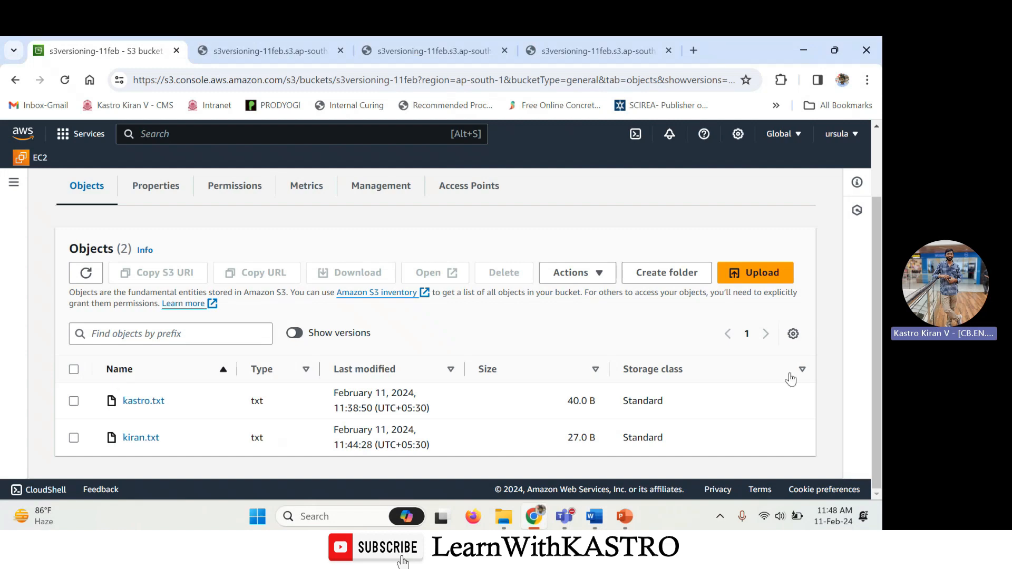
scroll(435, 337, "up", 2)
scroll(436, 337, "down", 2)
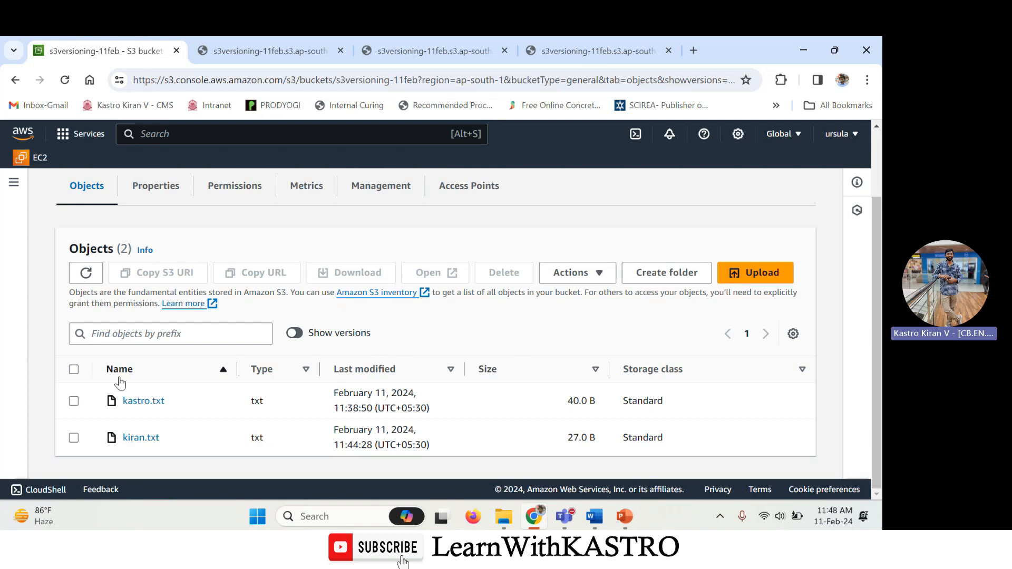
Step: Close the three leftover object preview tabs and open the current kastro.txt from the object list
left_click(74, 401)
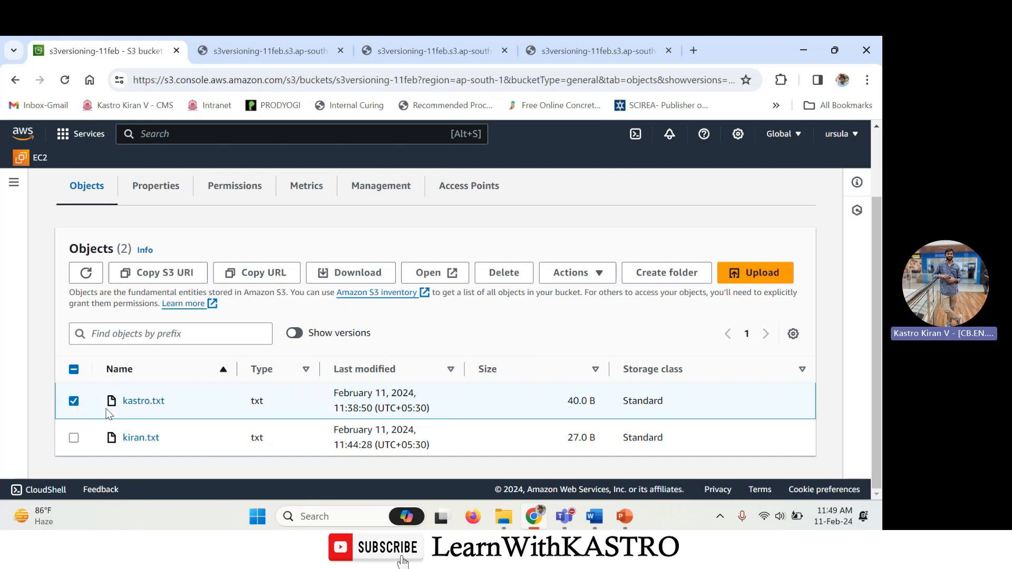
left_click(340, 50)
left_click(340, 51)
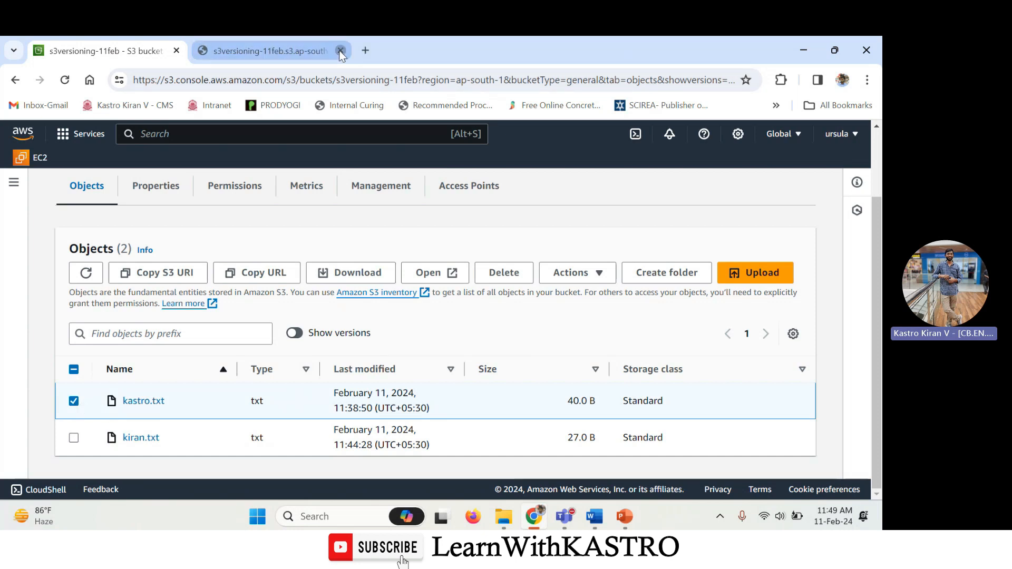
left_click(339, 51)
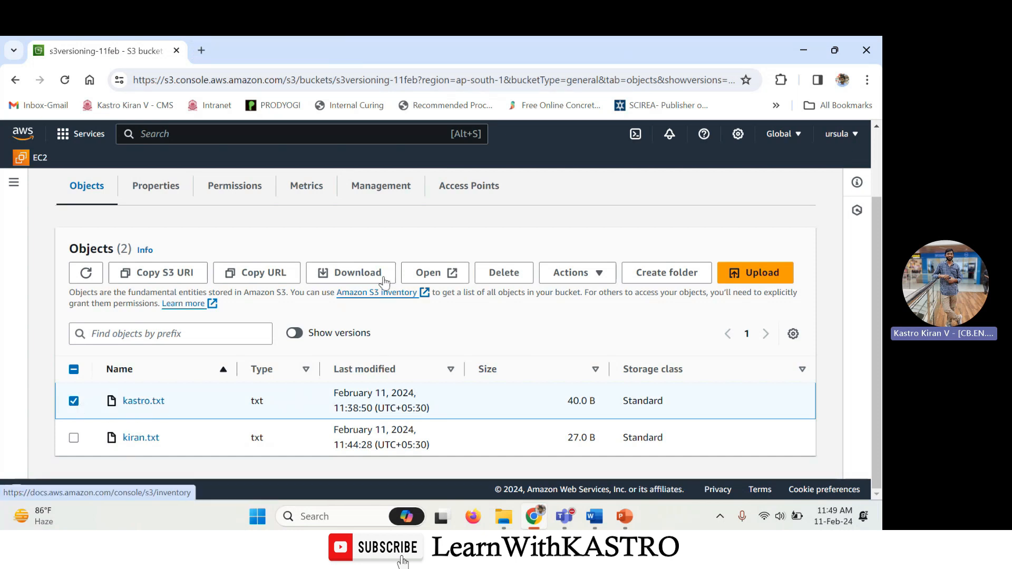
left_click(436, 274)
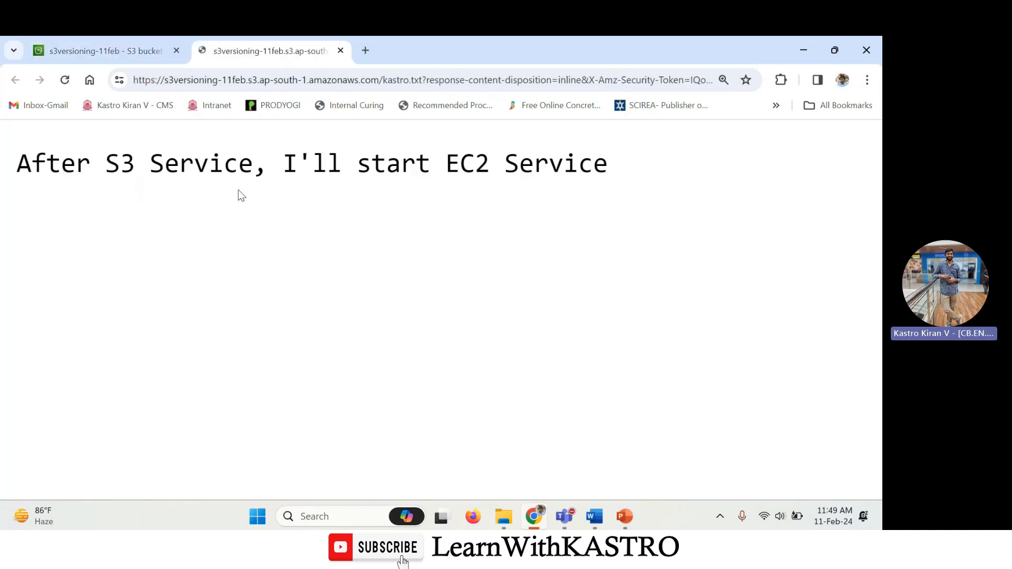
Step: Compare the opened kastro.txt text with the 5th upload row of the Word table and return to the bucket page in Chrome
left_click_drag(19, 162, 622, 174)
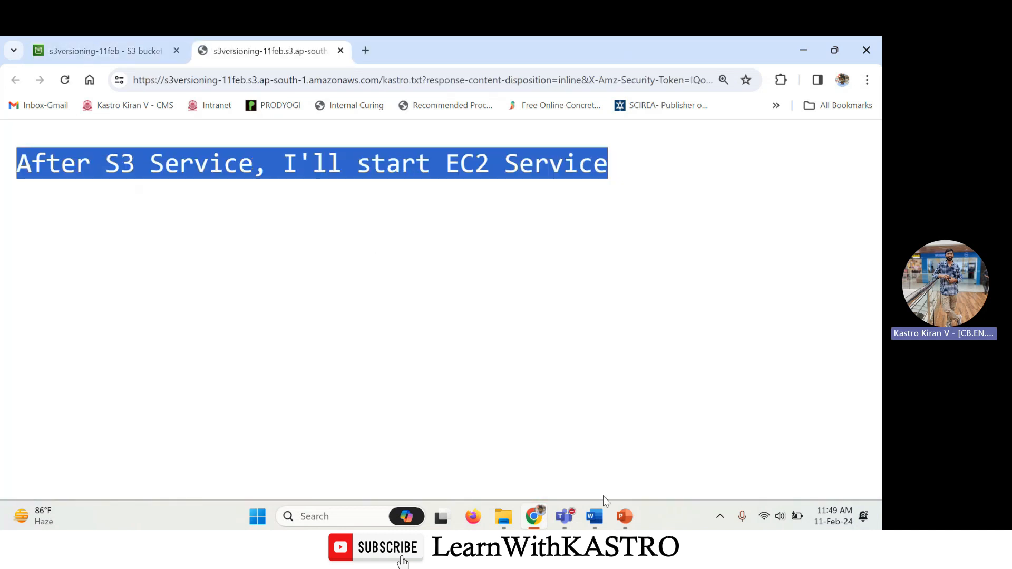
left_click(594, 516)
left_click_drag(680, 403, 234, 399)
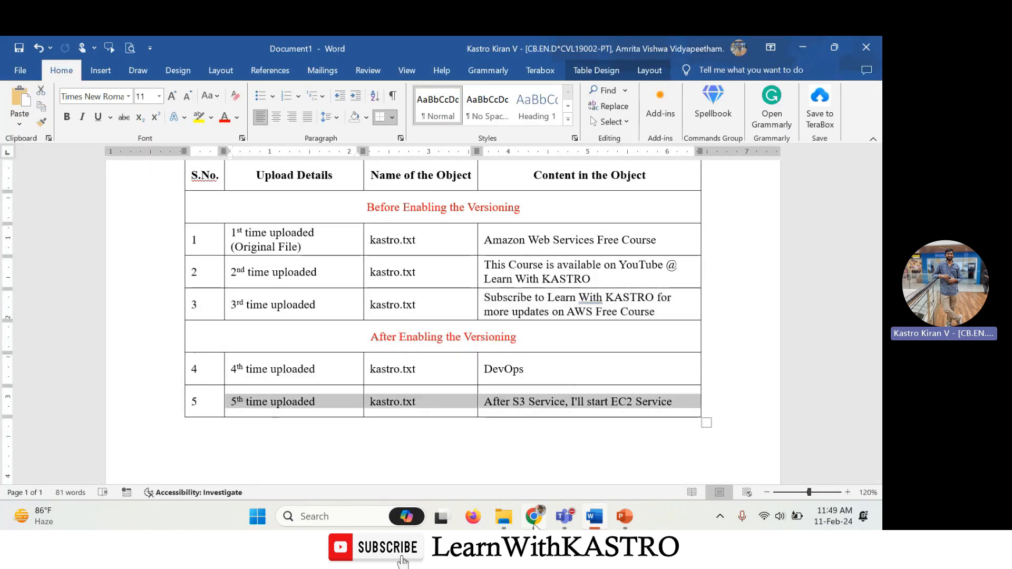
key("alt+Tab")
left_click(105, 51)
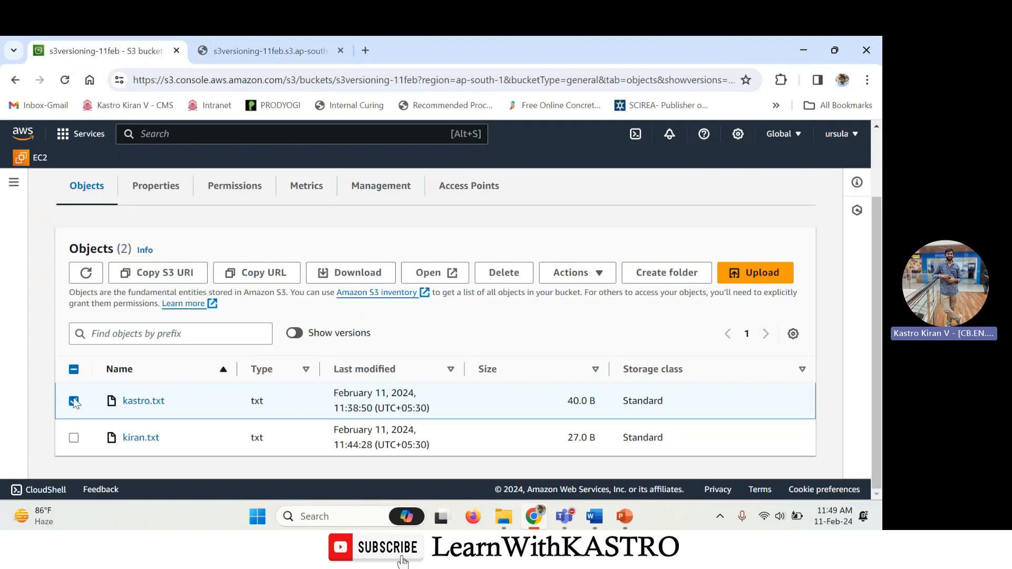
Step: Show the object versions once more, review the listed entries, and hide the versions
left_click(294, 332)
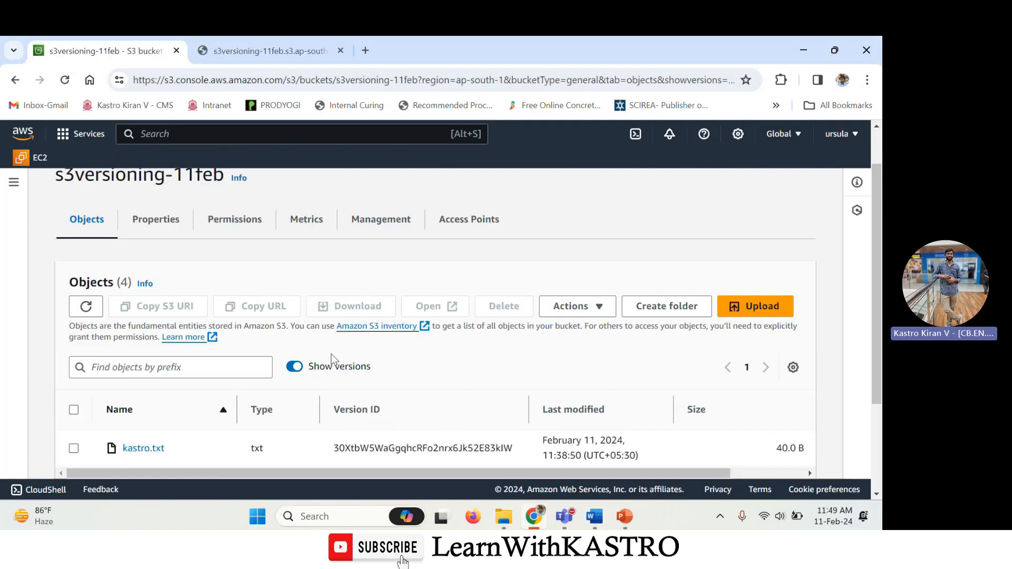
scroll(298, 371, "down", 2)
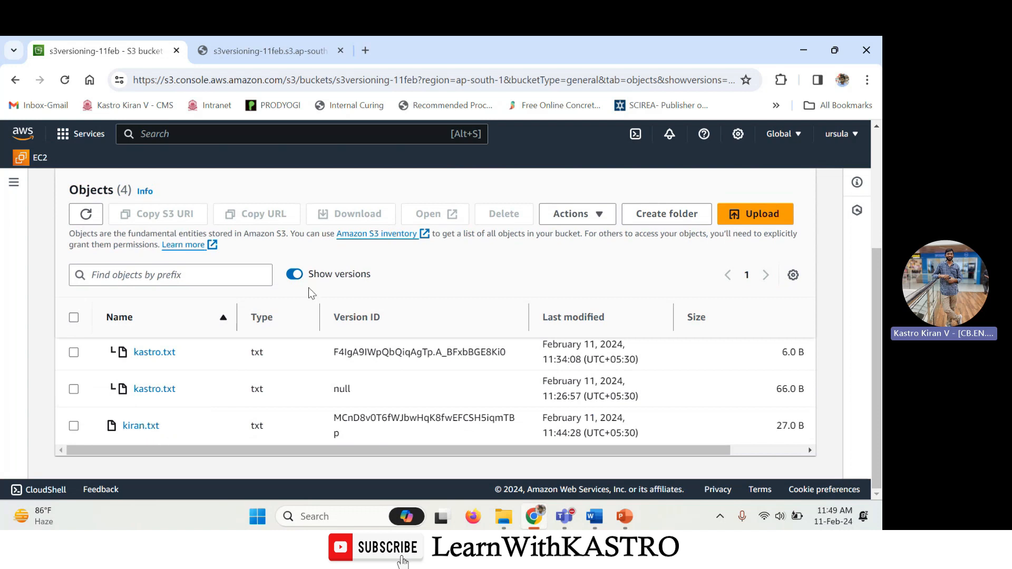
left_click(294, 275)
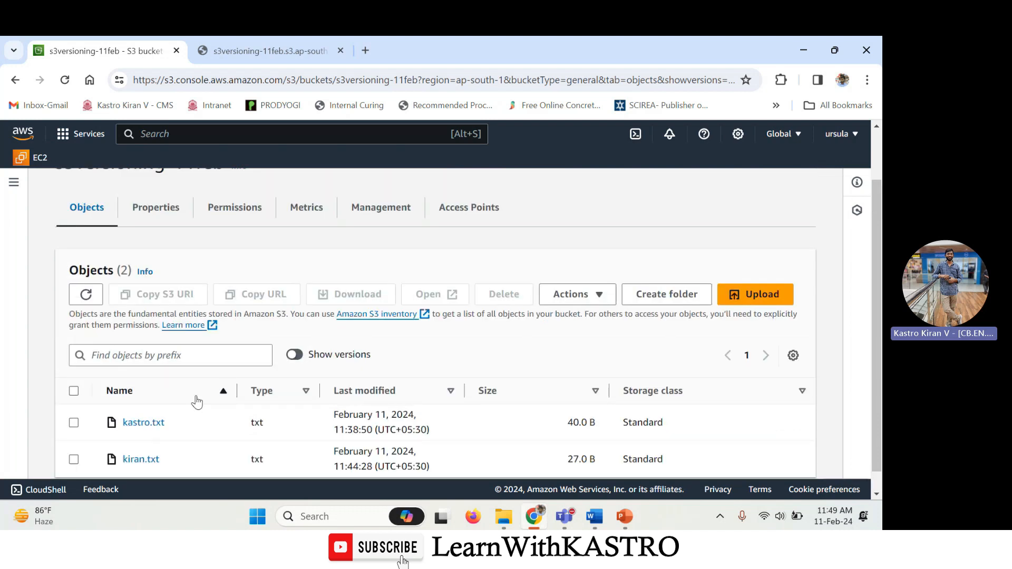
Step: Delete kastro.txt from the bucket with versions hidden, confirming with "delete", and return to the object list
left_click(74, 422)
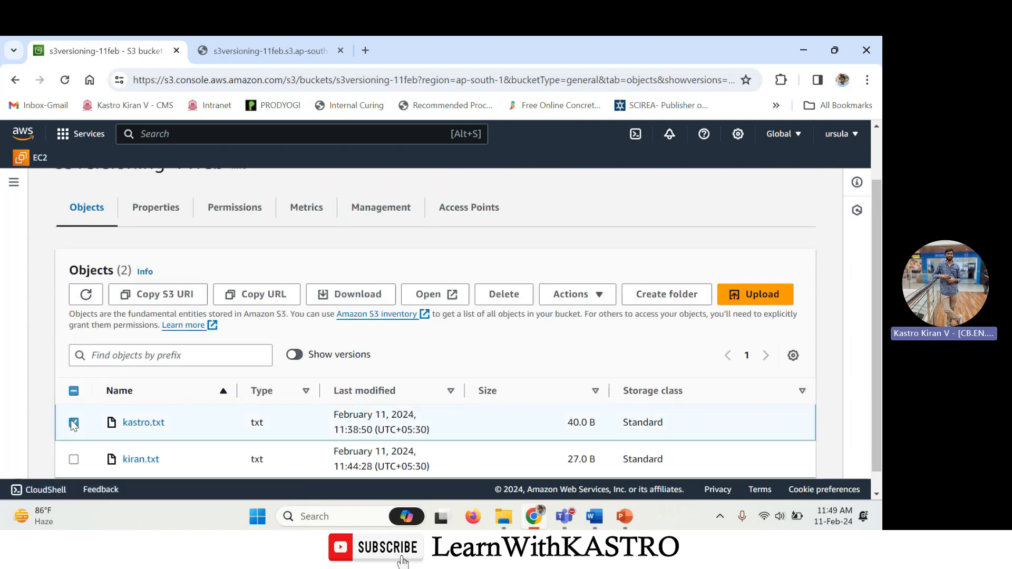
left_click(510, 300)
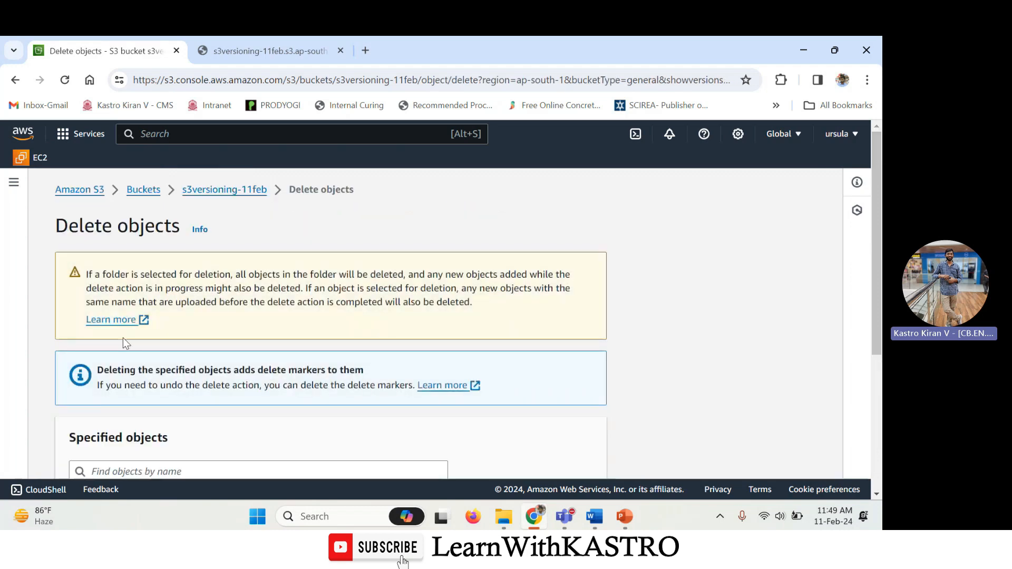
scroll(122, 338, "down", 3)
left_click(176, 410)
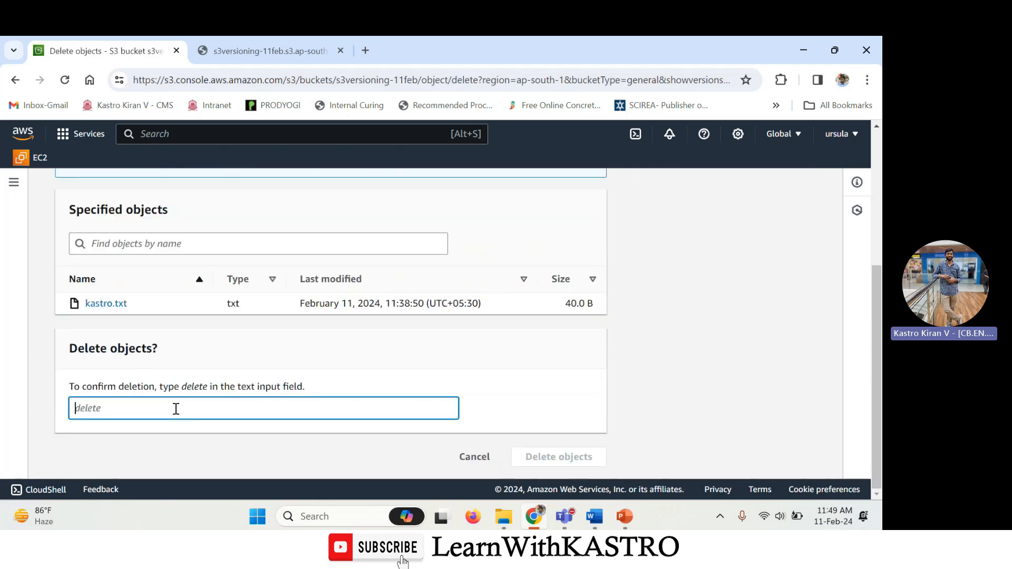
type("delete")
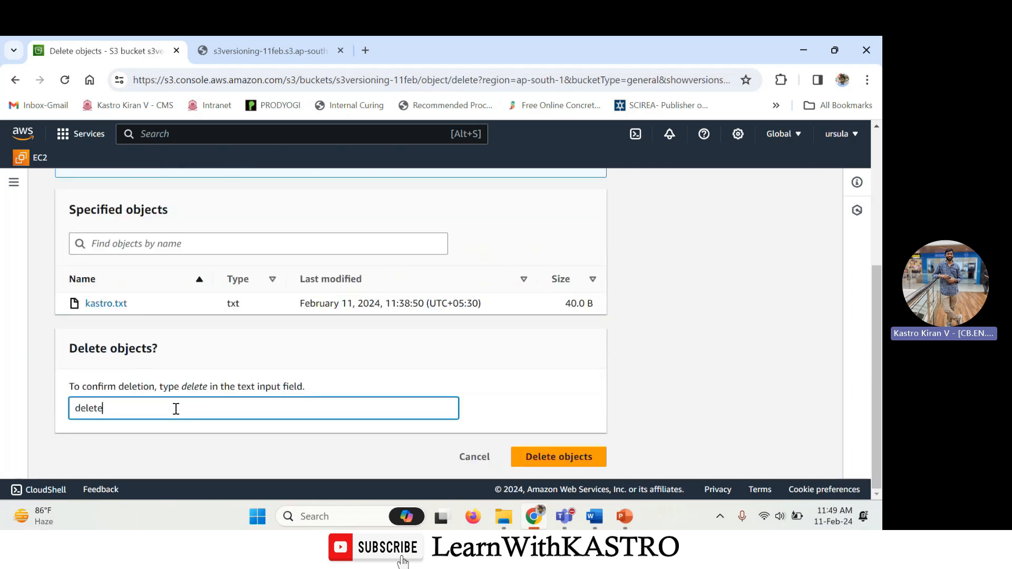
left_click(581, 458)
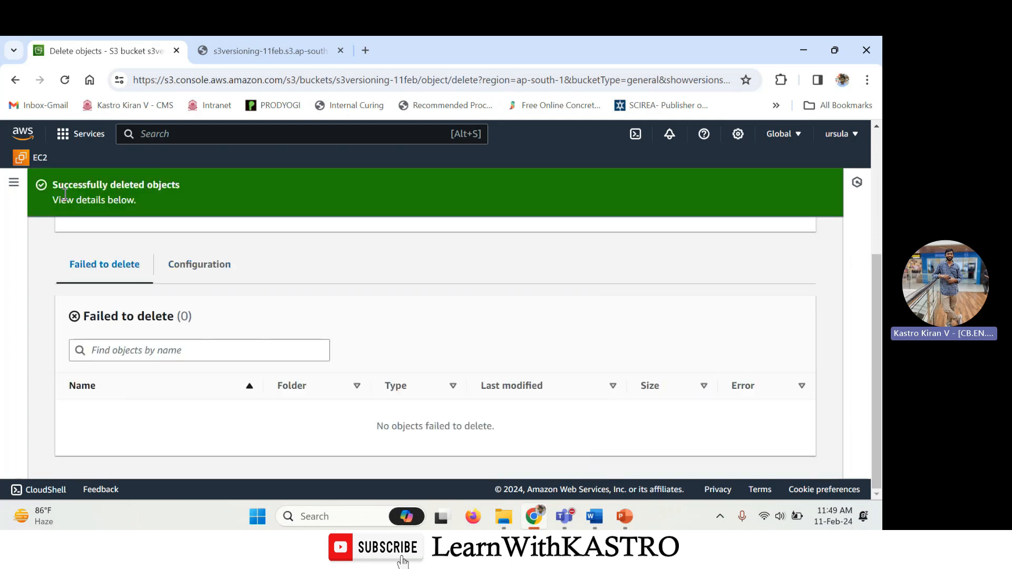
left_click_drag(51, 184, 174, 194)
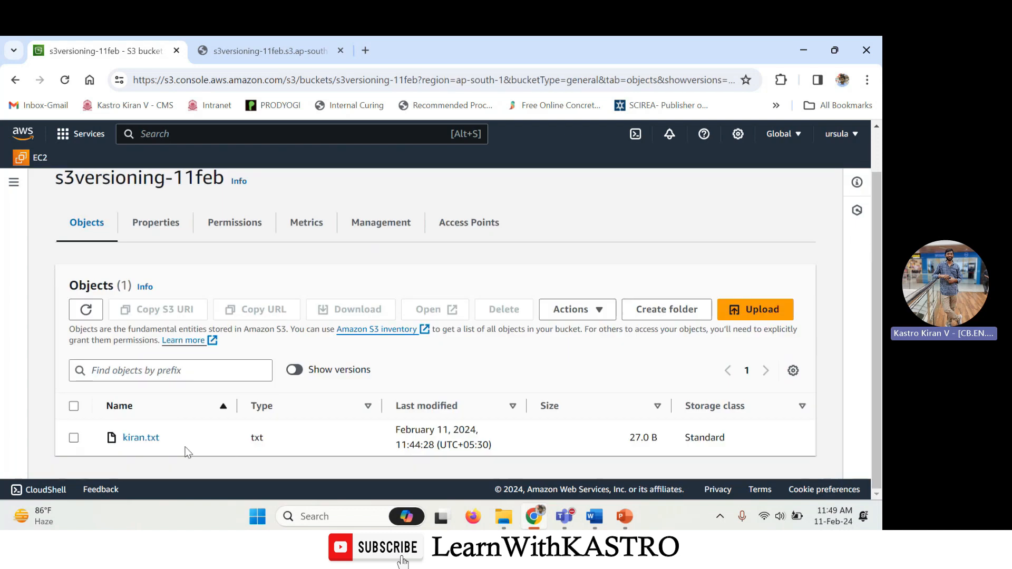
Step: Show the object versions and widen the Version ID column to read the kastro.txt delete marker row
left_click_drag(165, 438, 121, 438)
left_click(176, 458)
left_click_drag(371, 371, 309, 369)
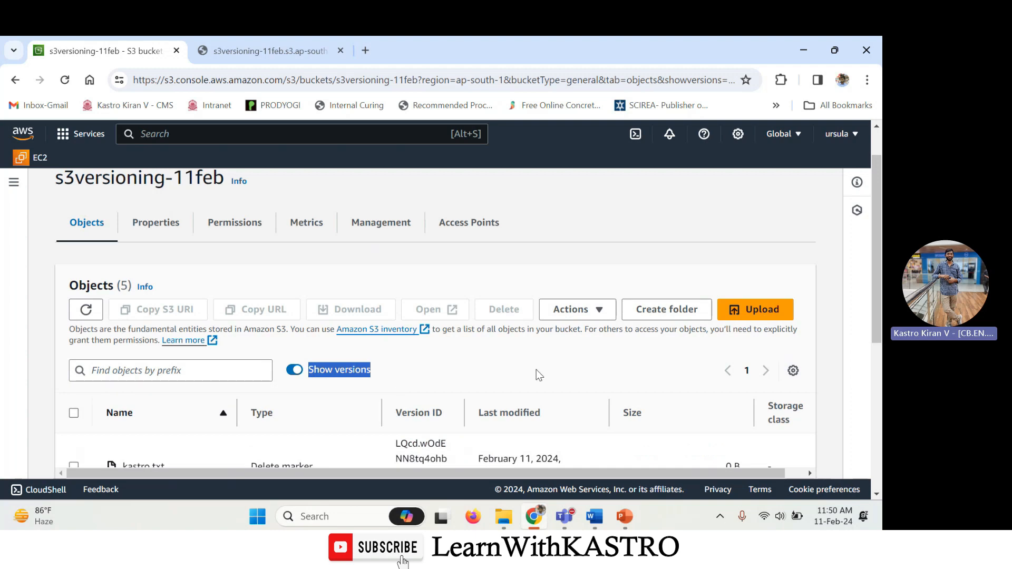
scroll(727, 387, "down", 2)
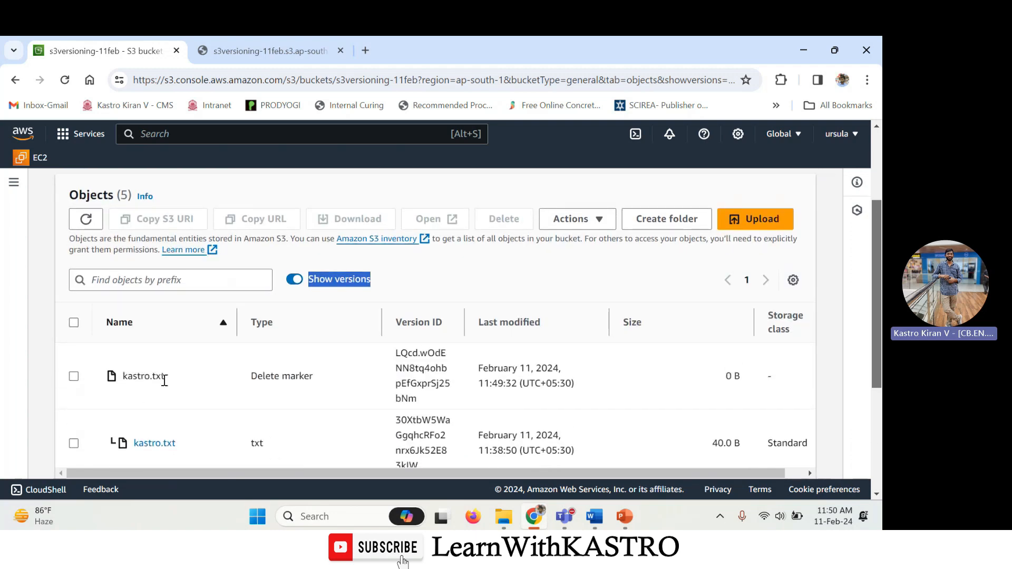
left_click_drag(165, 378, 127, 377)
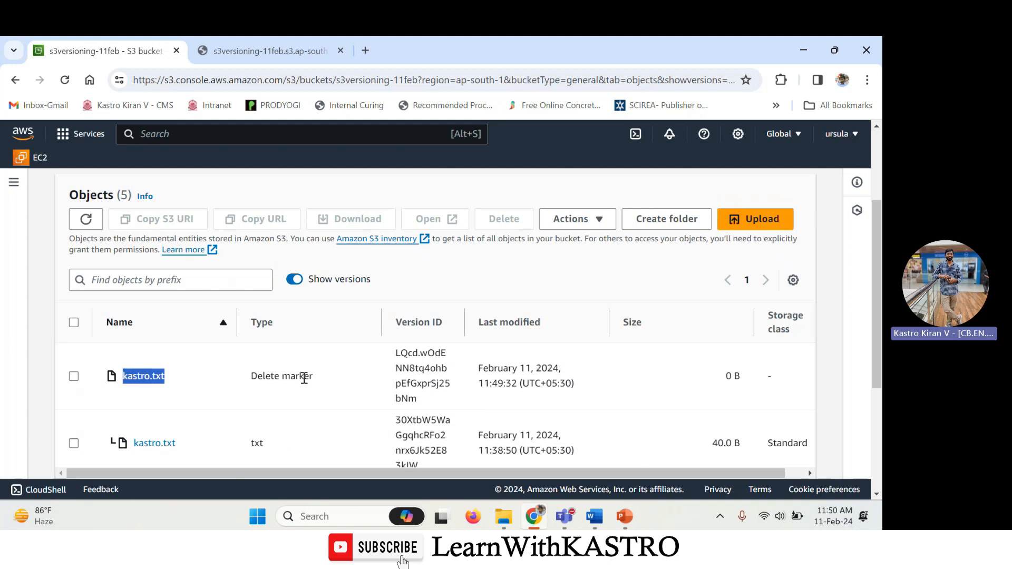
left_click_drag(313, 377, 251, 378)
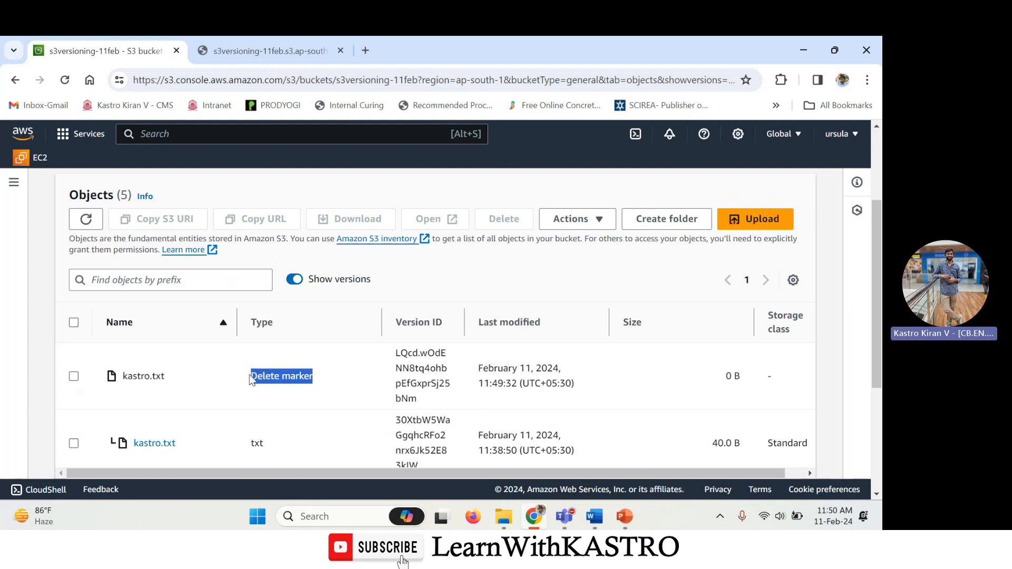
left_click_drag(464, 322, 620, 325)
left_click(301, 363)
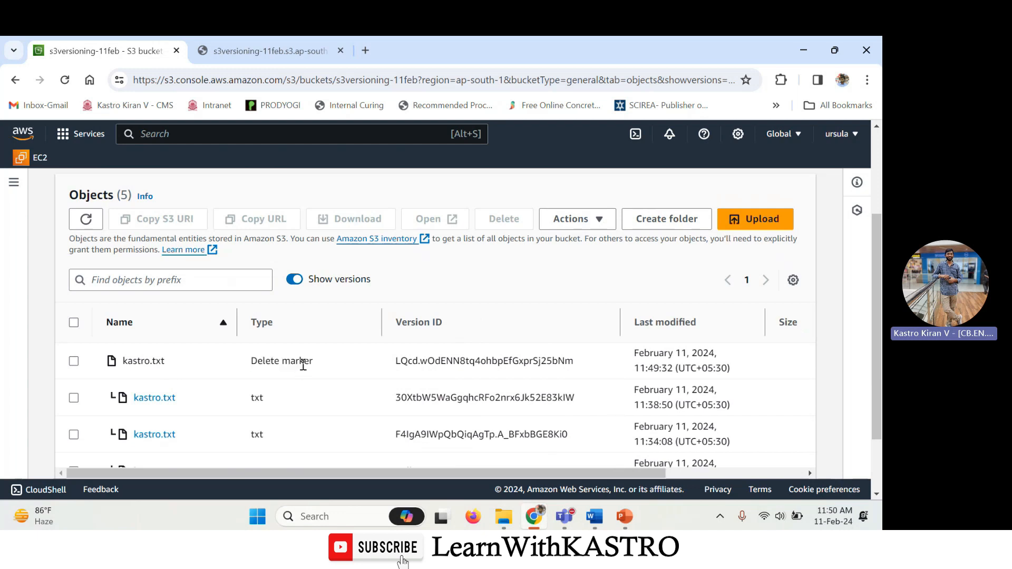
Step: Hide and reshow the object versions, and examine the name and type of the kastro.txt delete marker entry
left_click(311, 282)
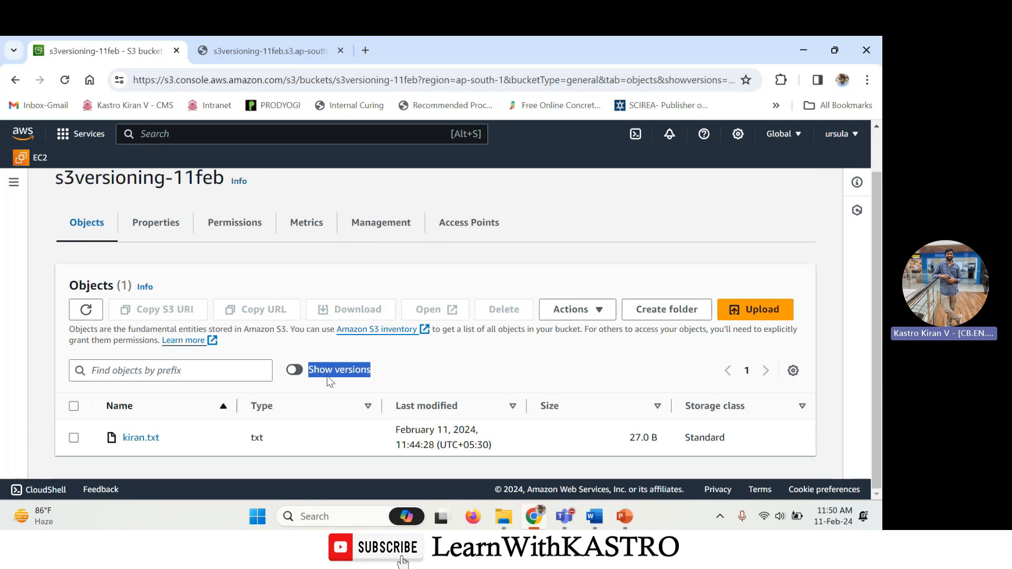
left_click(312, 372)
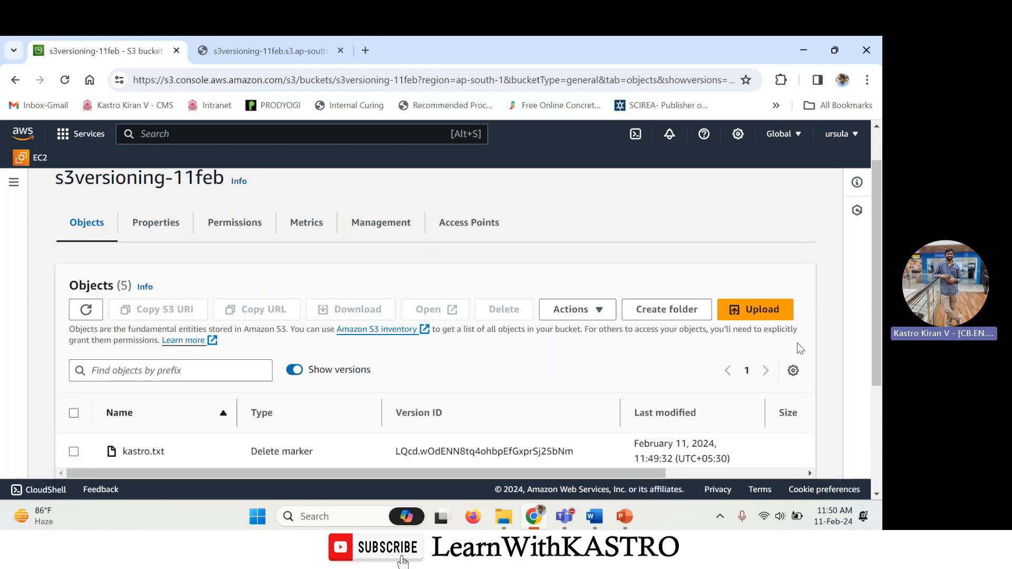
scroll(800, 348, "down", 3)
scroll(709, 377, "up", 2)
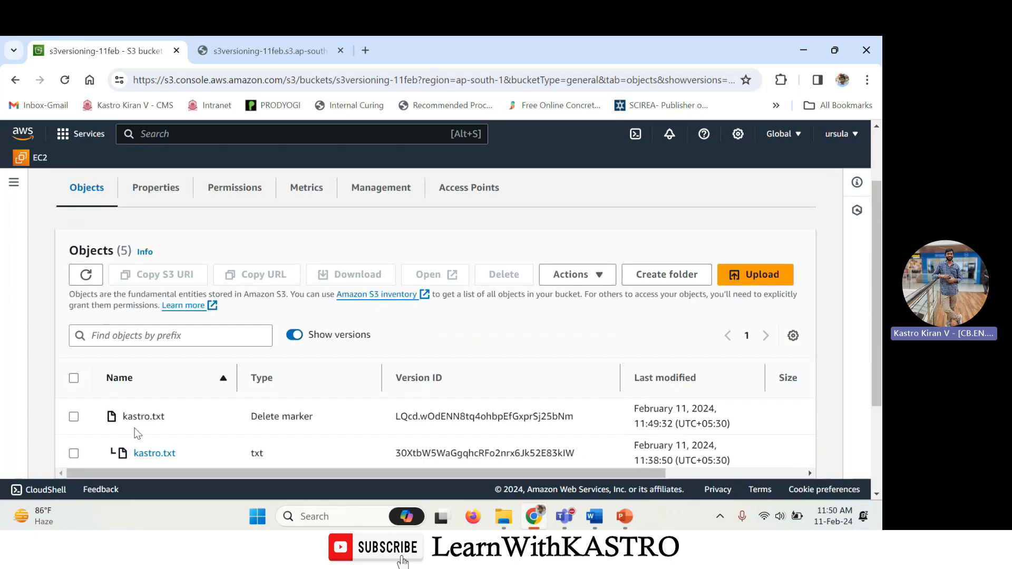
left_click_drag(174, 419, 119, 416)
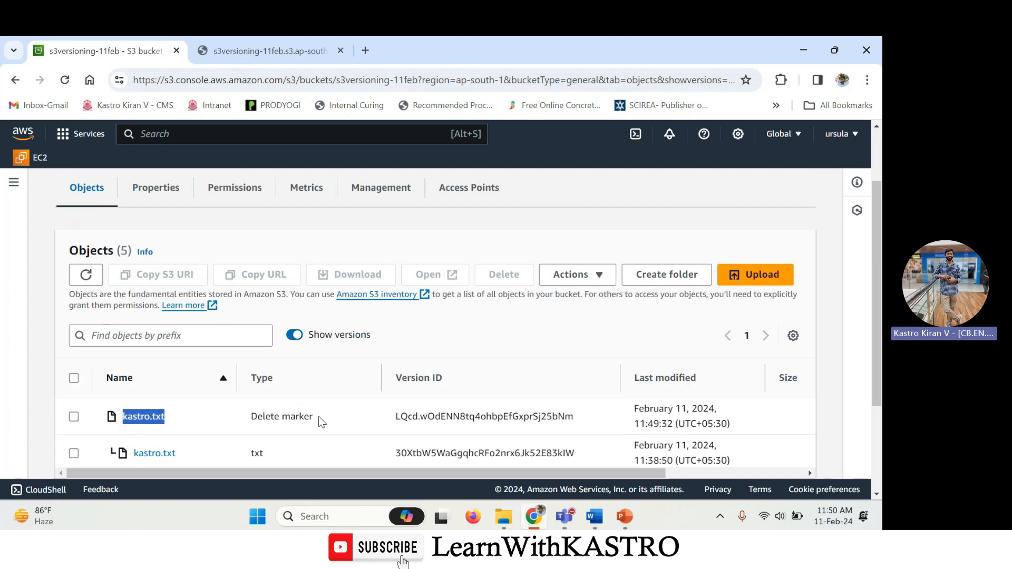
left_click_drag(315, 415, 252, 414)
left_click_drag(315, 417, 252, 417)
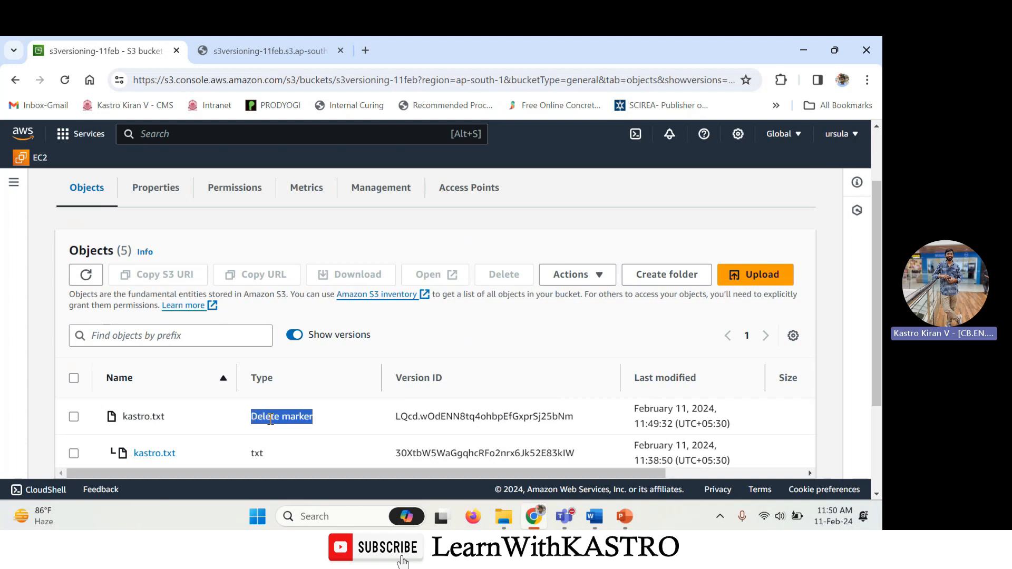
left_click_drag(312, 416, 252, 417)
left_click(315, 416)
left_click_drag(309, 416, 258, 416)
left_click_drag(169, 419, 120, 418)
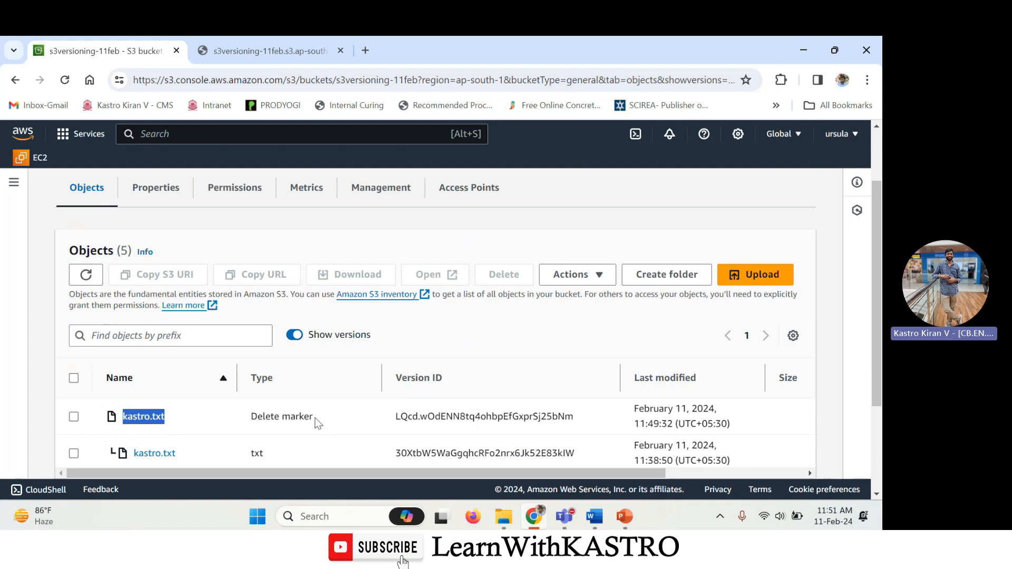
left_click_drag(314, 418, 254, 416)
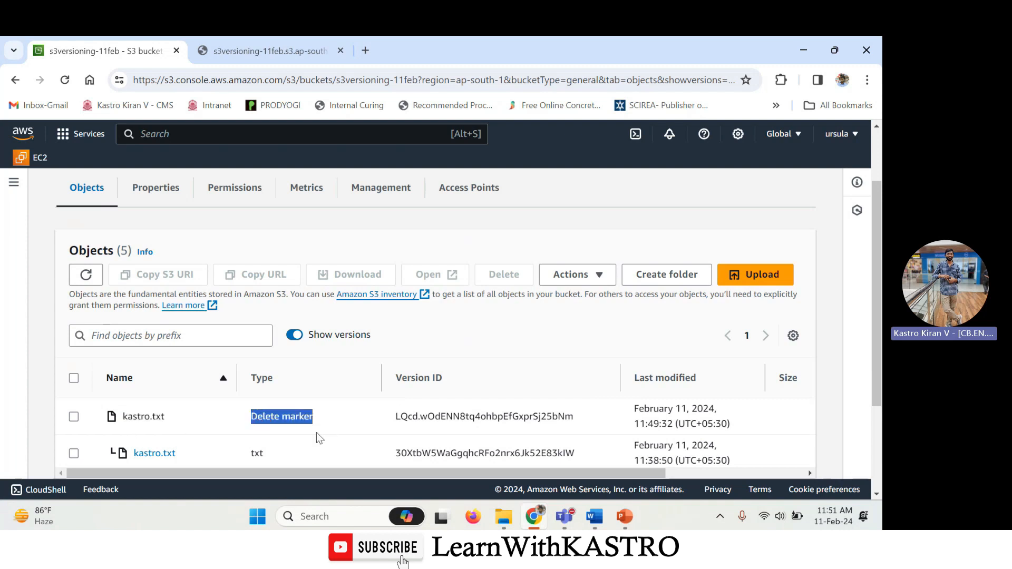
Step: Compare the object list with versions hidden and shown, checking kiran.txt and the kastro.txt delete marker
left_click(293, 335)
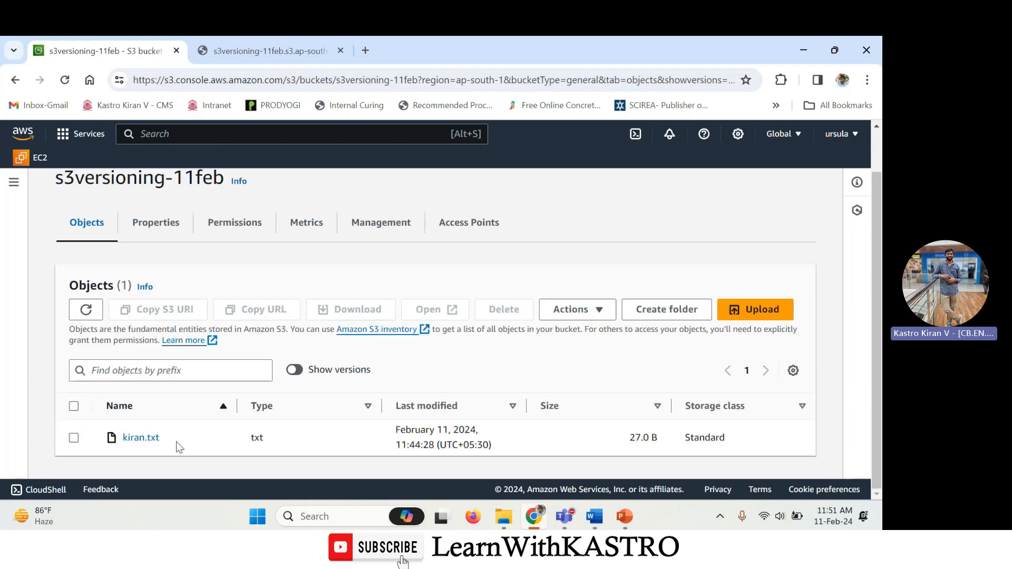
left_click_drag(187, 442, 125, 446)
left_click(176, 460)
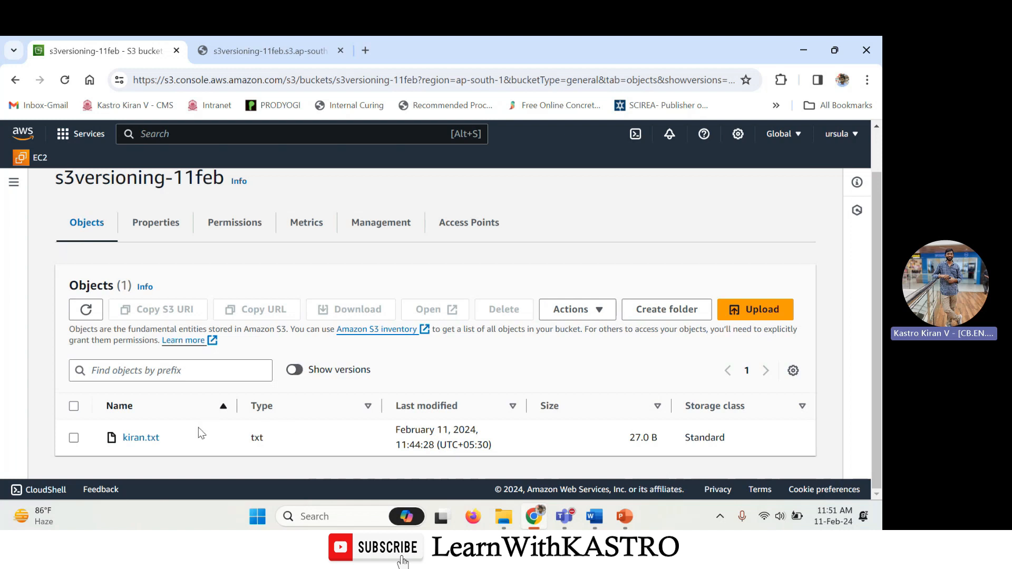
left_click(295, 370)
scroll(299, 374, "down", 1)
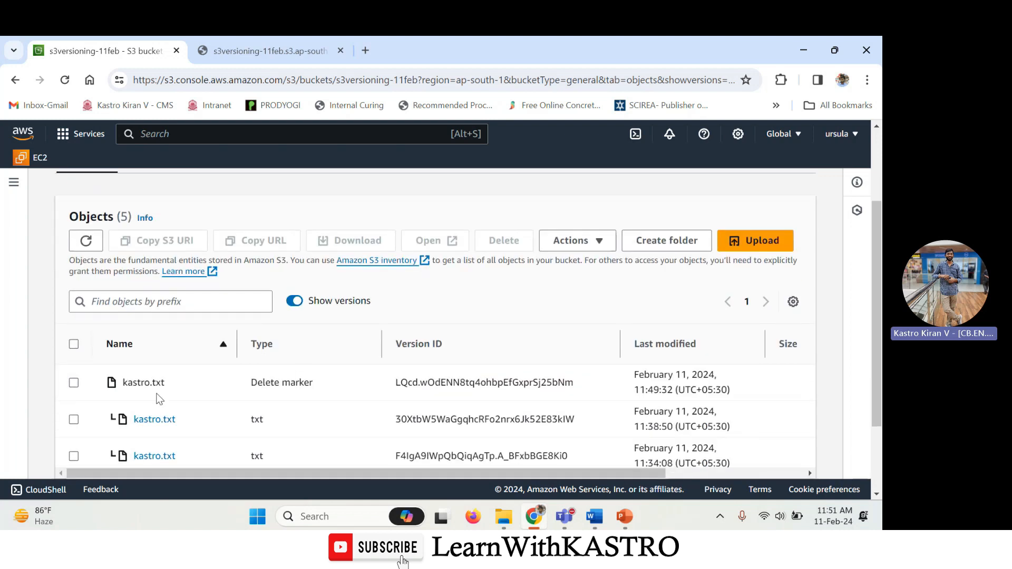
left_click_drag(323, 382, 255, 378)
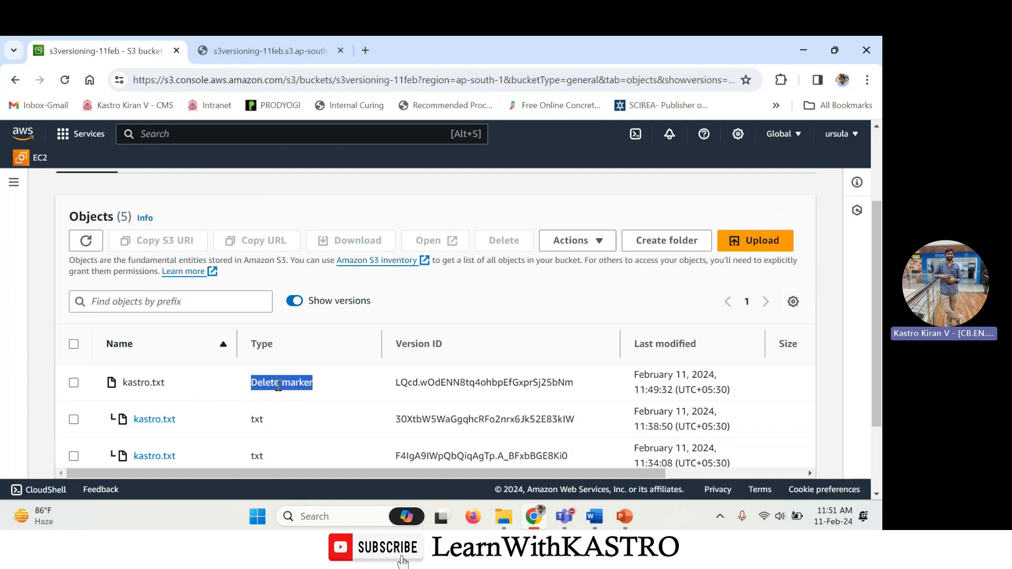
left_click_drag(170, 384, 121, 384)
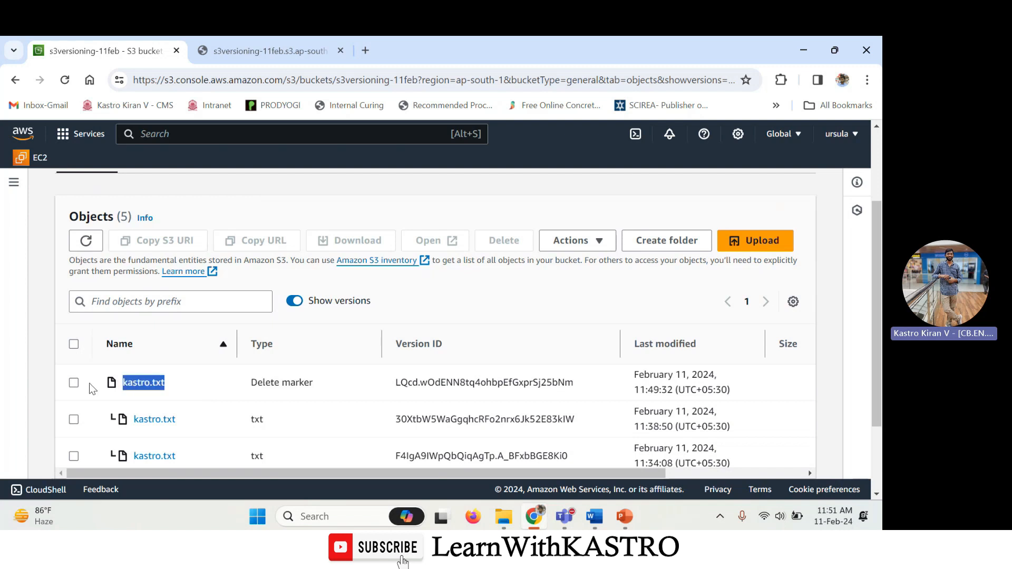
left_click_drag(315, 382, 253, 379)
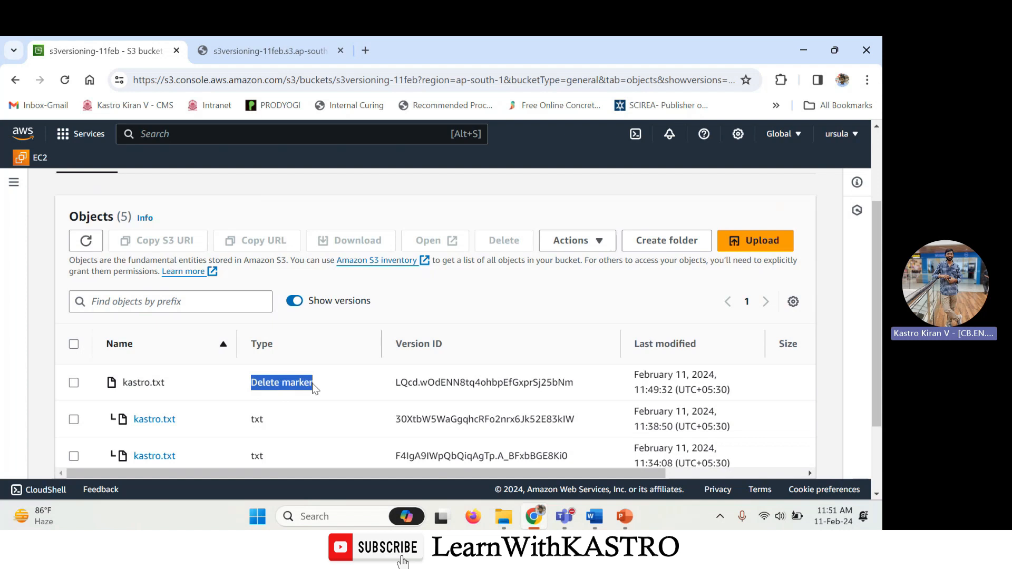
left_click(266, 385)
Step: Permanently delete the kastro.txt delete marker, confirming with "permanently delete", and return to the object list
left_click(76, 384)
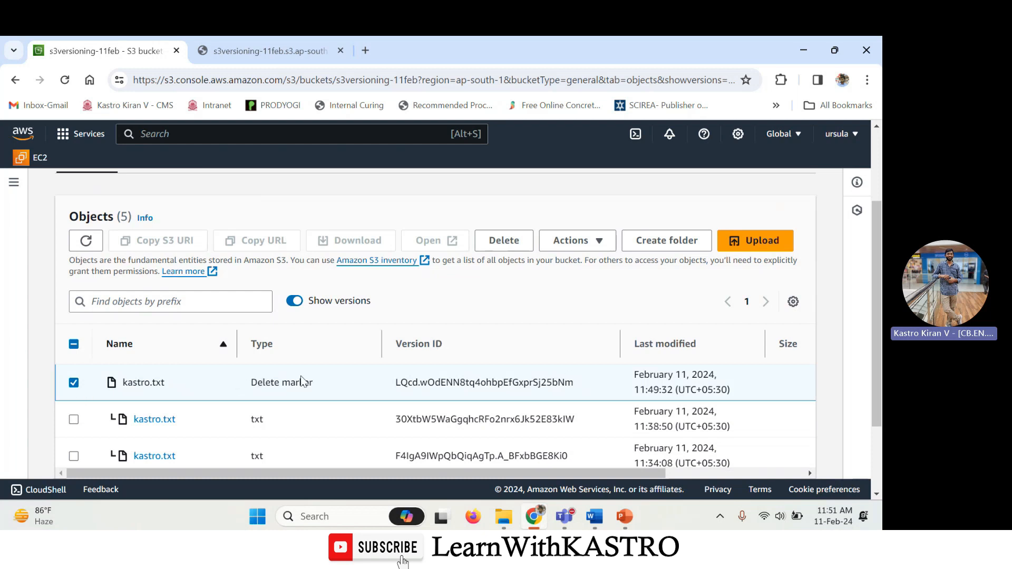
left_click(498, 243)
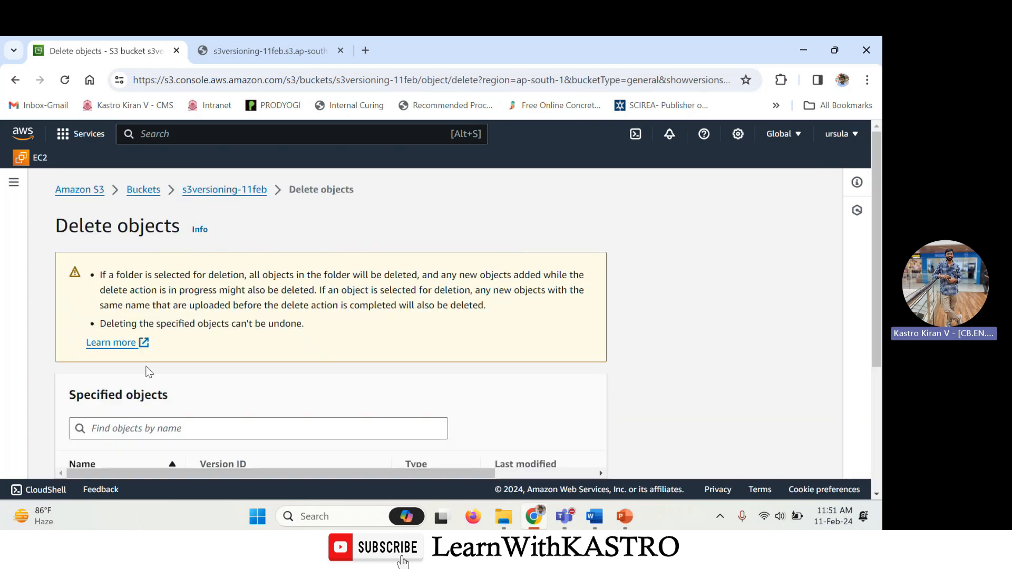
scroll(149, 374, "down", 4)
left_click_drag(183, 388, 265, 389)
key("ctrl+c")
left_click(177, 415)
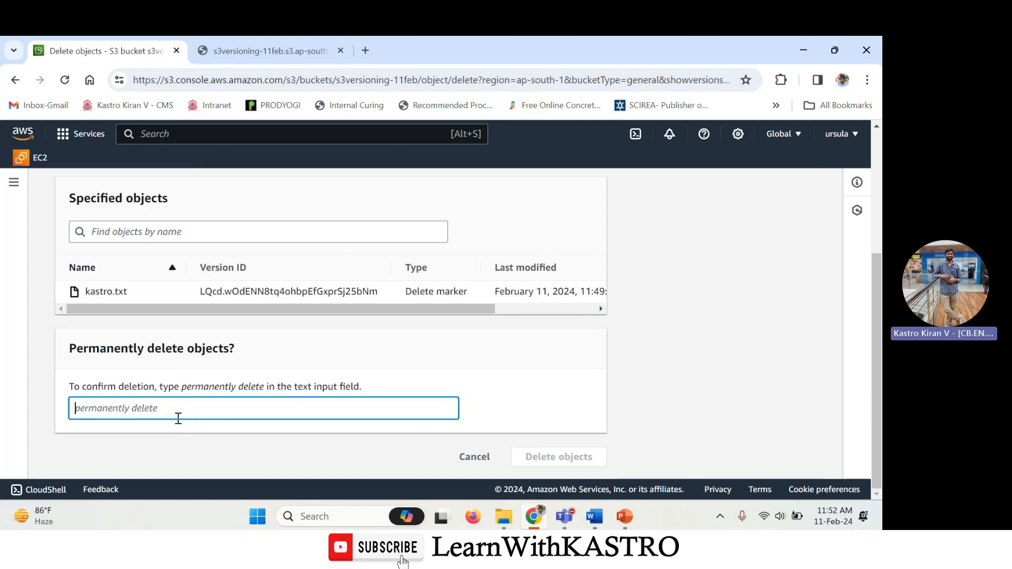
key("ctrl+v")
left_click(563, 456)
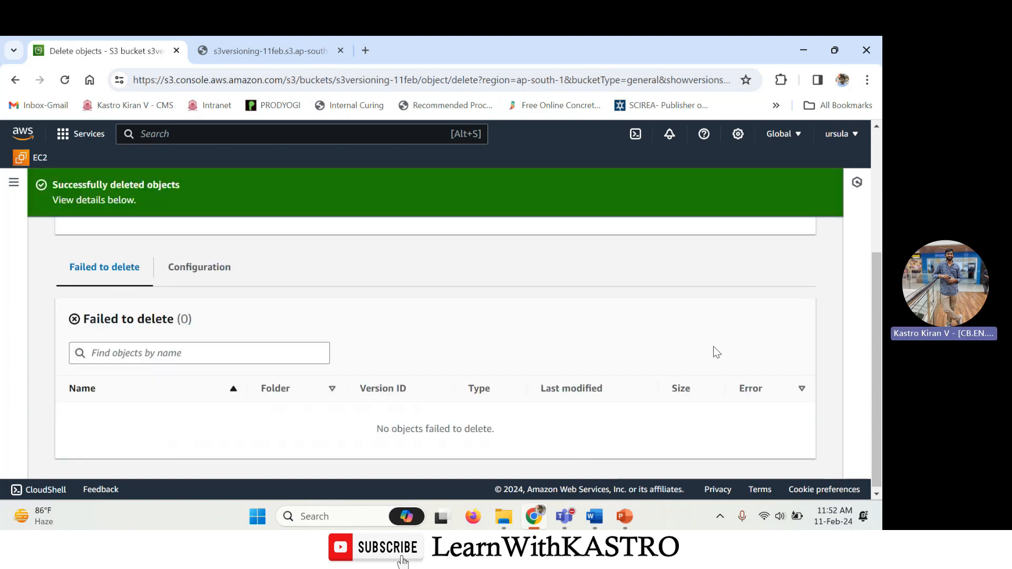
scroll(716, 352, "up", 3)
left_click_drag(52, 185, 181, 189)
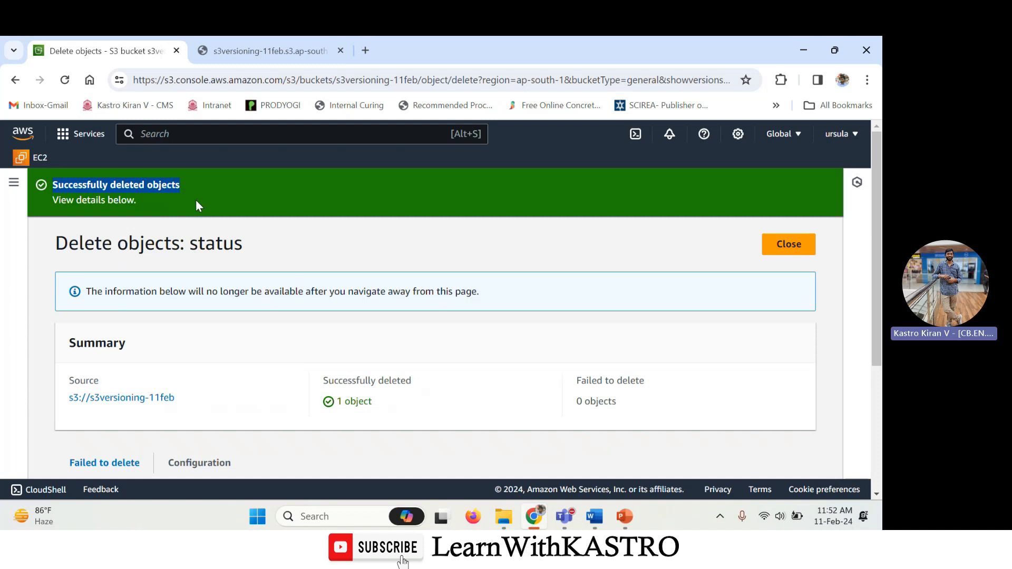
left_click(793, 251)
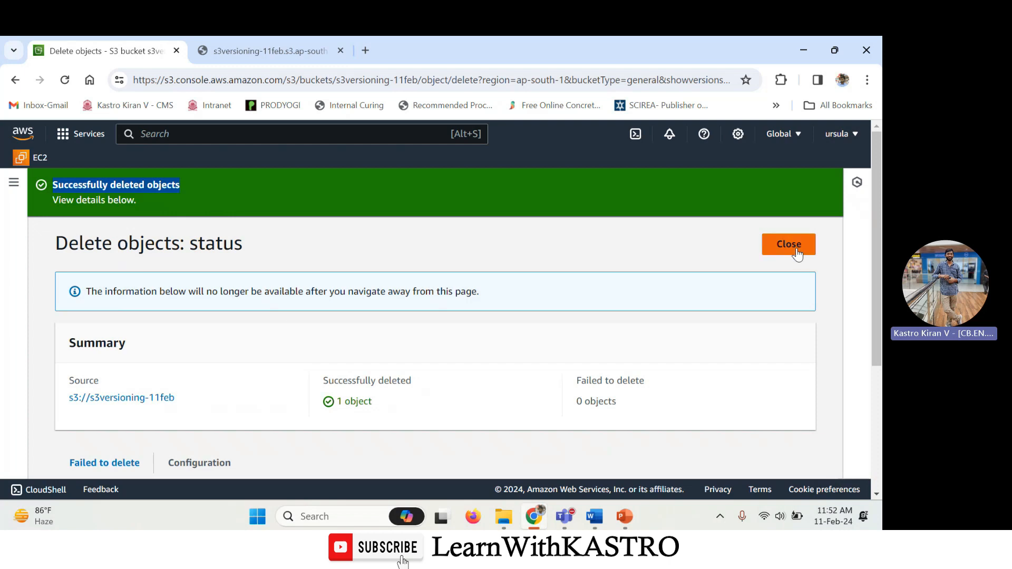
Step: Hide the object versions and review the kastro.txt and kiran.txt entries in the bucket
scroll(458, 224, "down", 3)
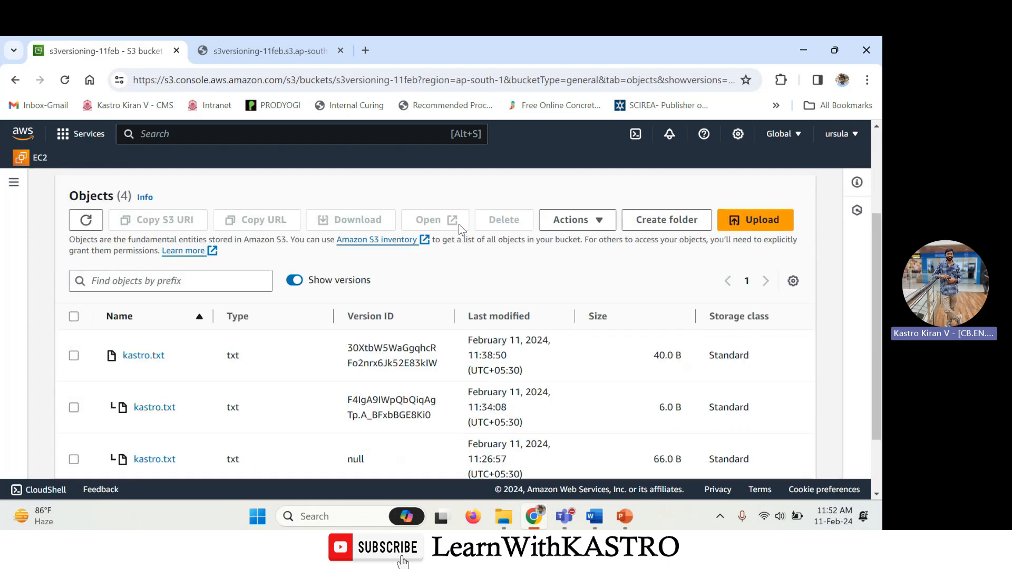
left_click(293, 281)
left_click_drag(175, 379, 121, 379)
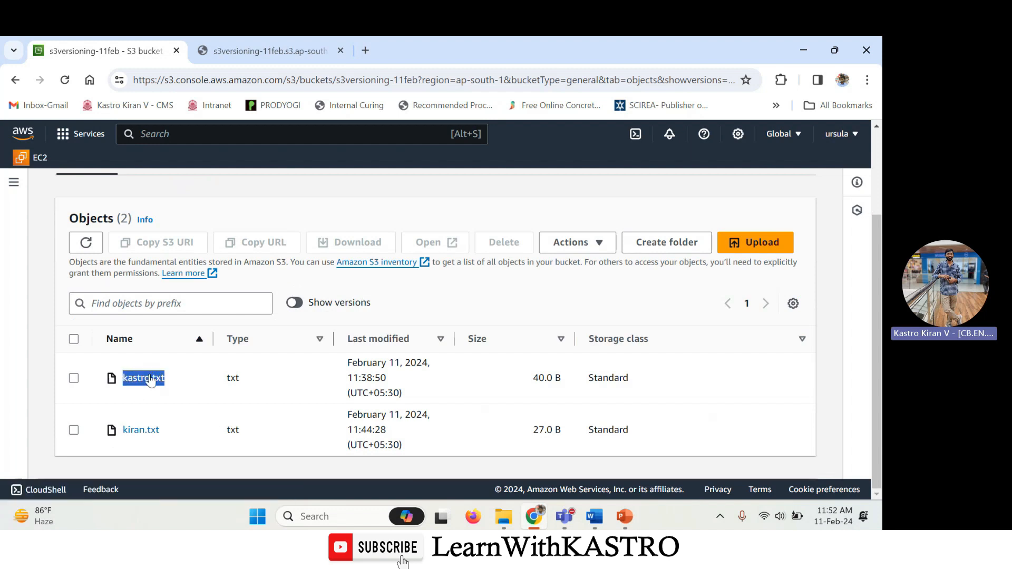
left_click_drag(165, 430, 121, 430)
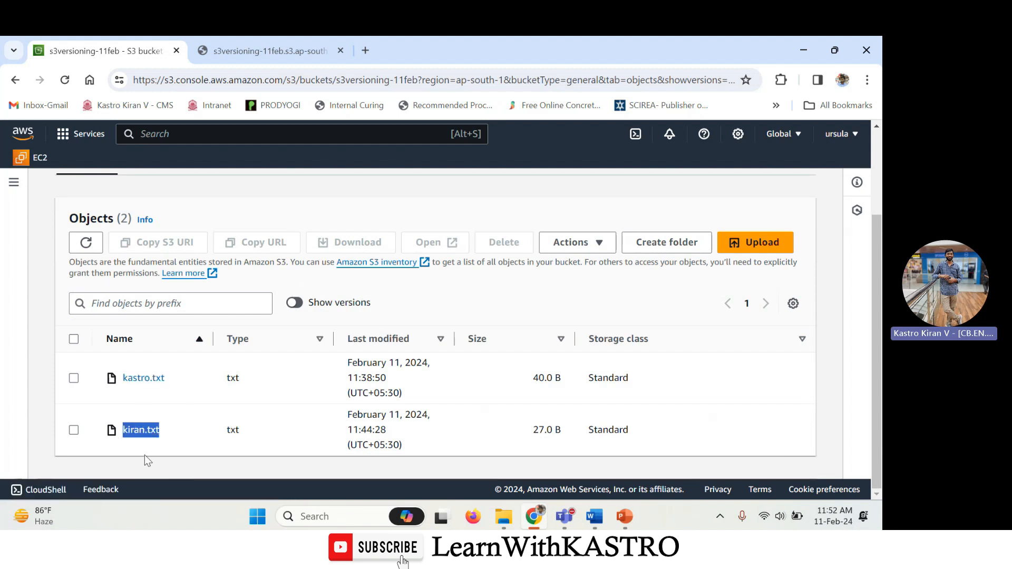
left_click_drag(177, 383, 123, 385)
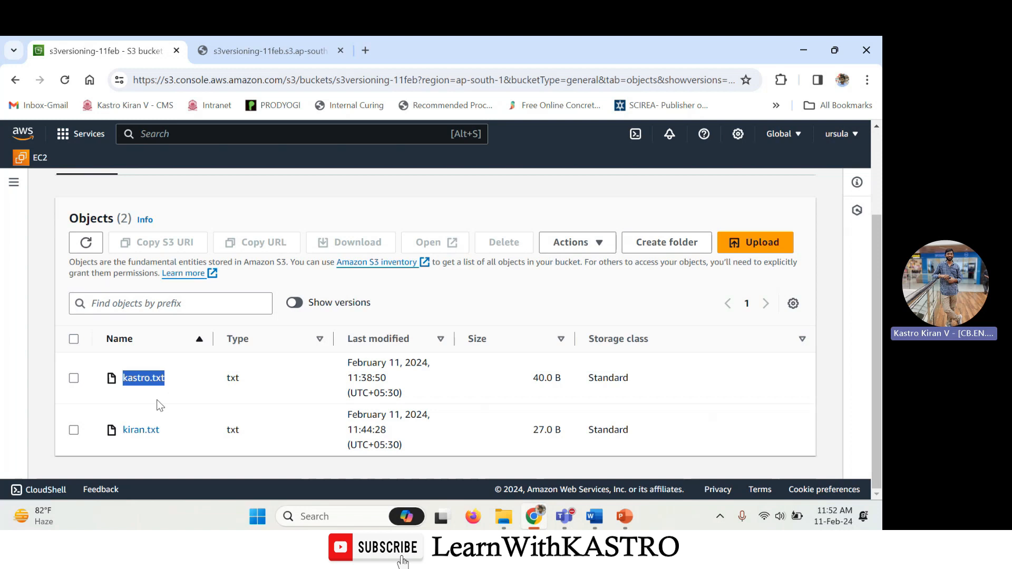
left_click(181, 377)
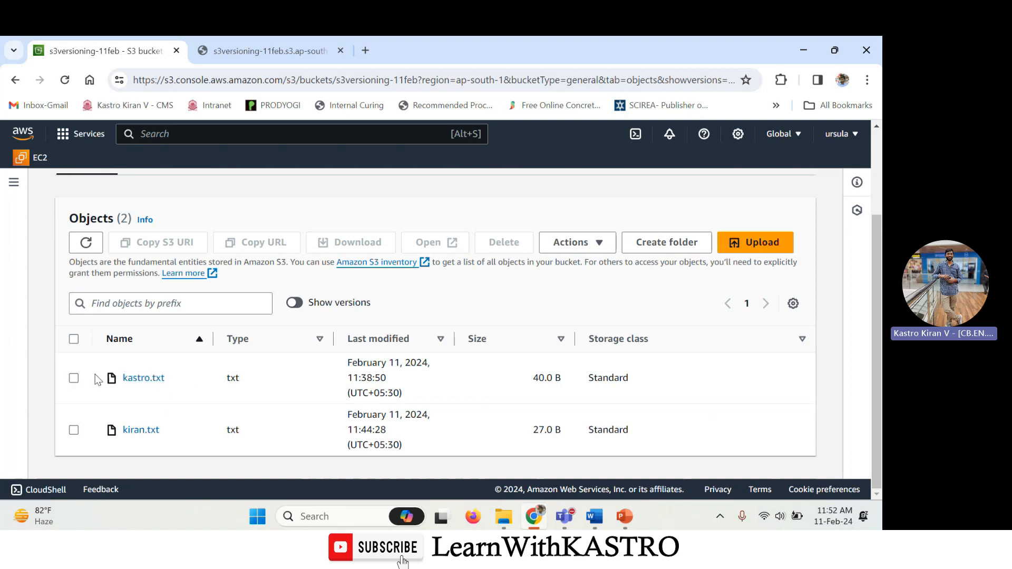
left_click_drag(170, 390, 124, 385)
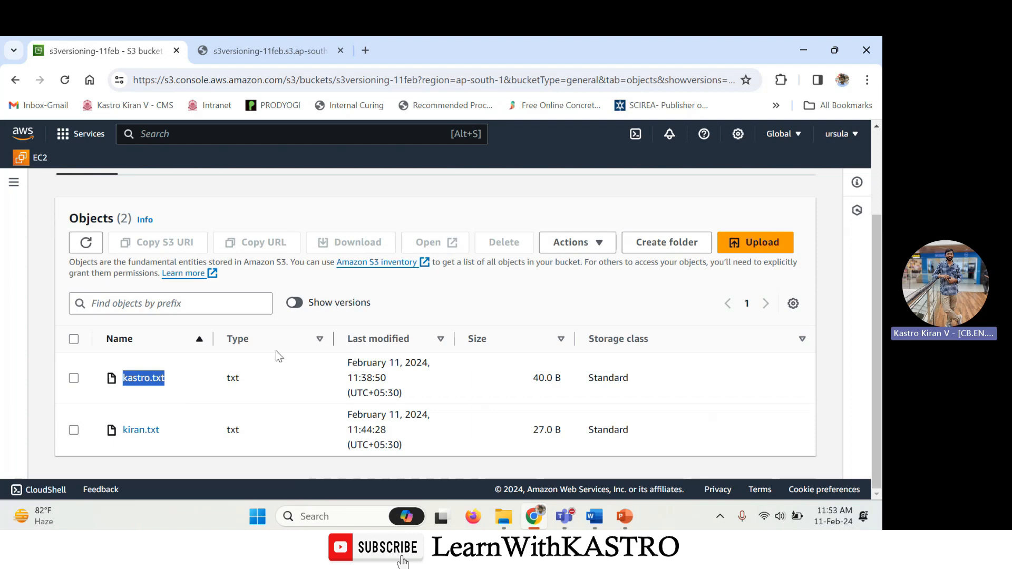
Step: Show the object versions again and close the leftover object preview tab
left_click(299, 306)
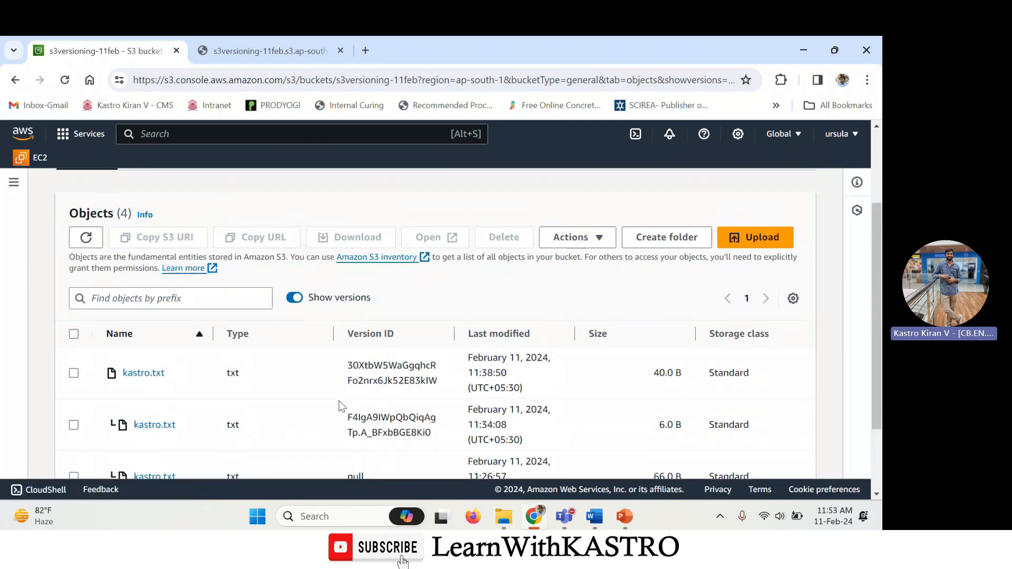
left_click_drag(190, 380, 109, 375)
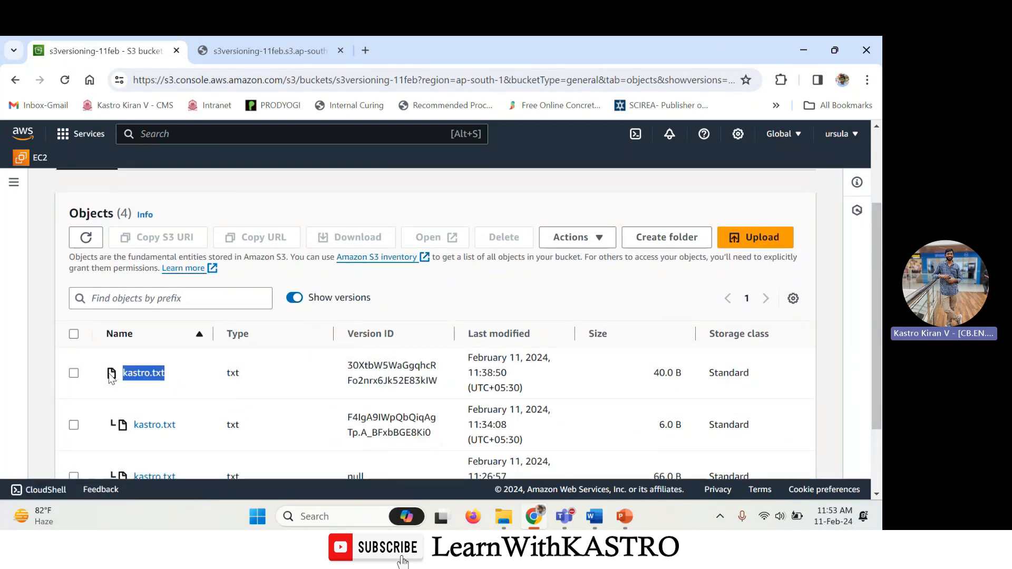
left_click(341, 51)
Step: Open the newest version of kastro.txt from the version list and read its text
left_click(187, 381)
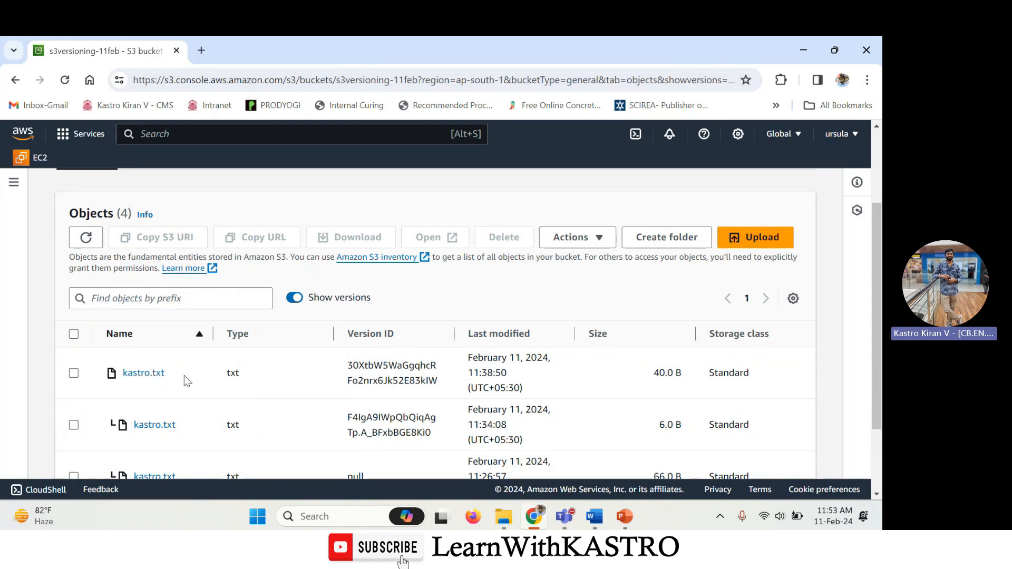
left_click_drag(187, 381, 123, 372)
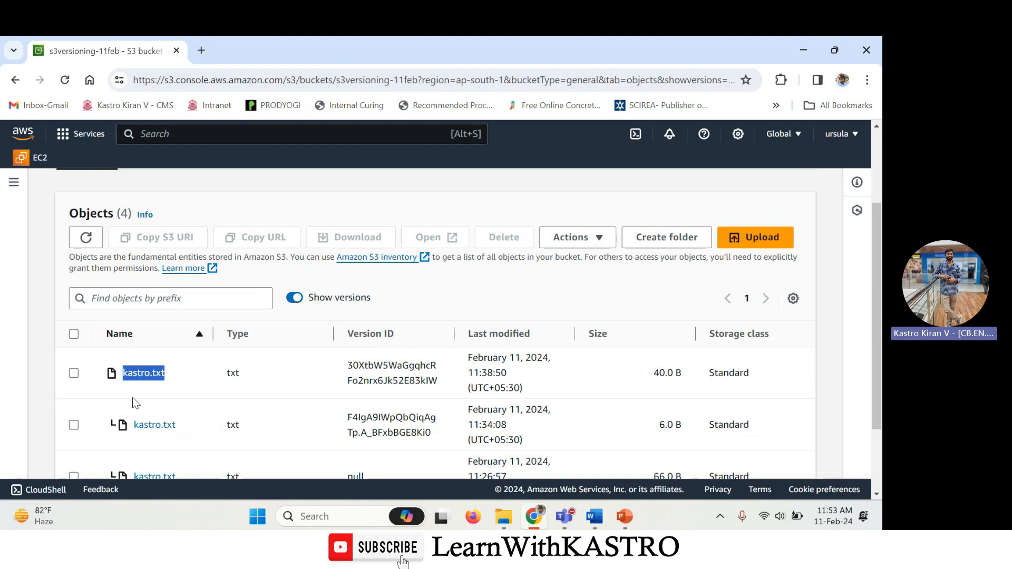
left_click(74, 373)
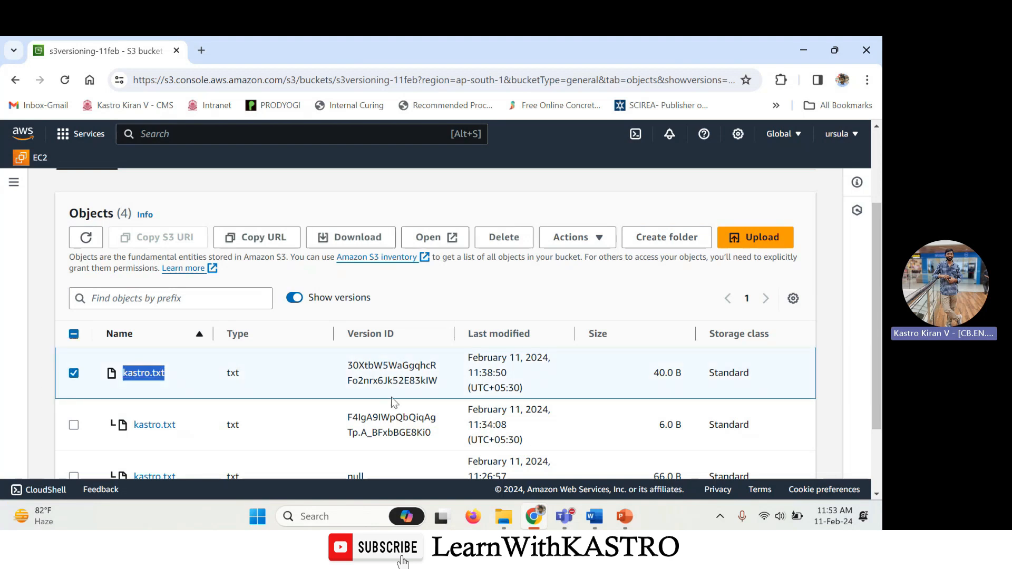
left_click(432, 237)
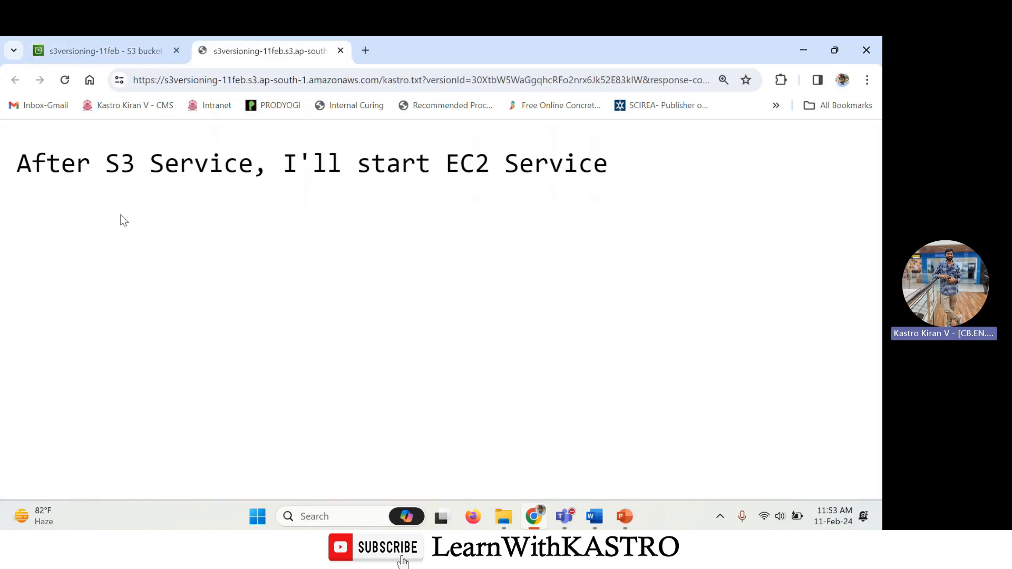
left_click_drag(17, 163, 621, 180)
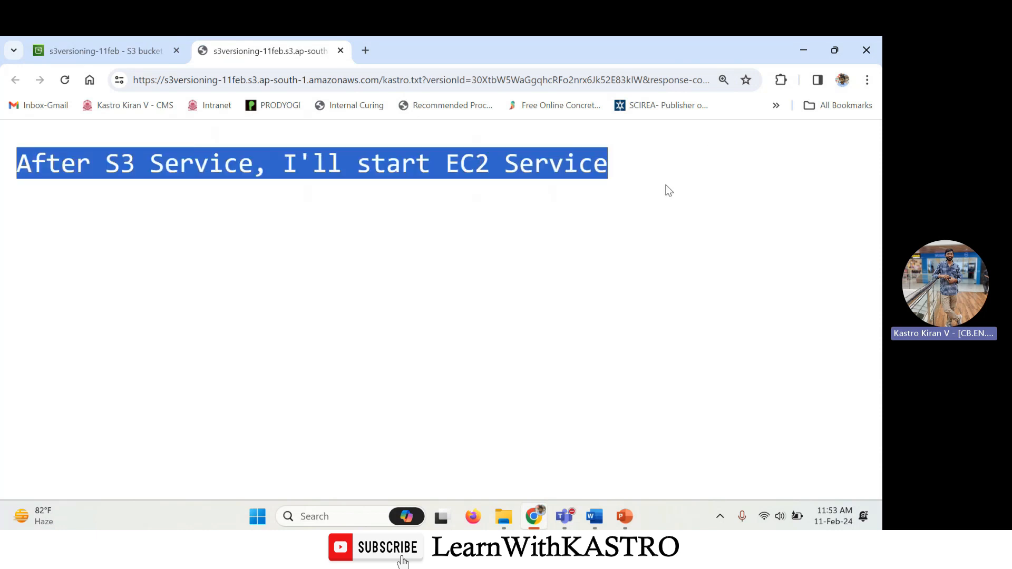
Step: Switch to the Word document, check the content listed for the 5th upload of kastro.txt, and return to the browser
left_click(593, 522)
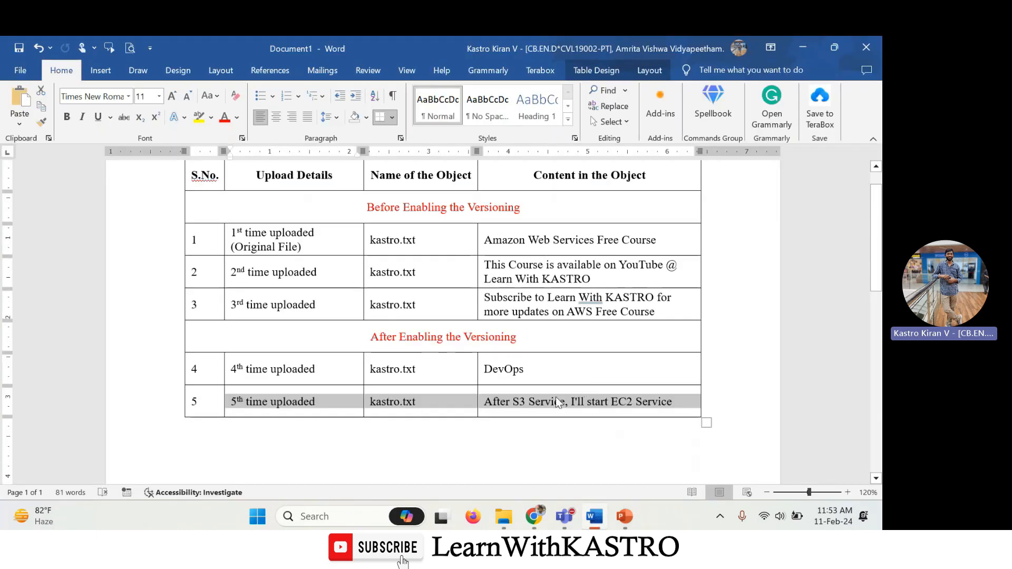
left_click(559, 402)
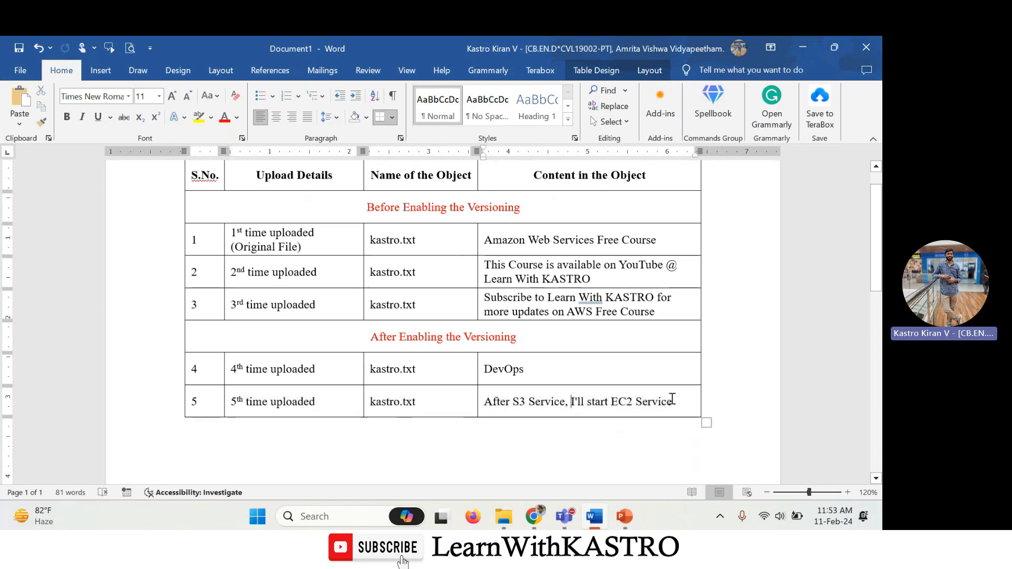
left_click_drag(673, 402, 459, 409)
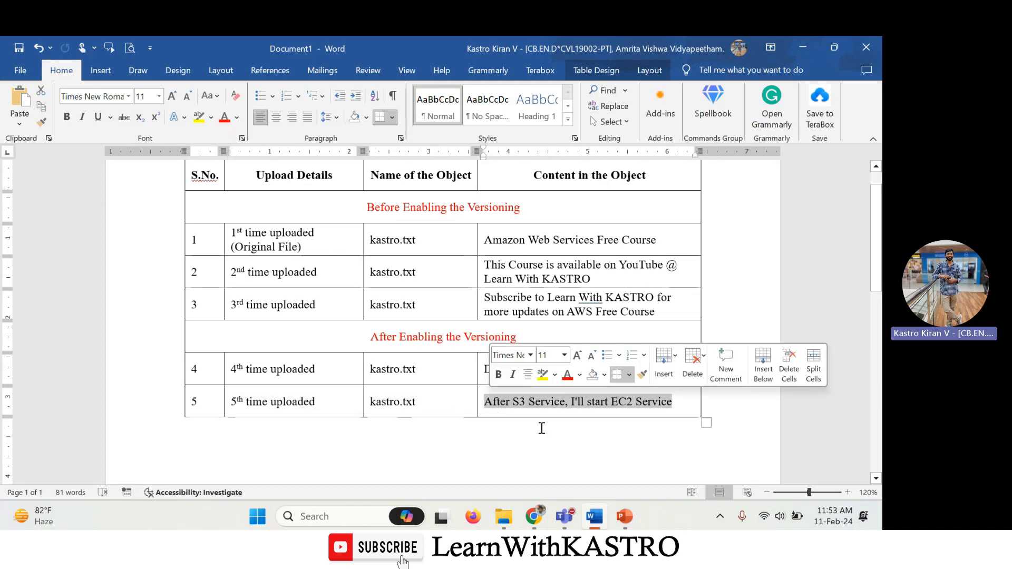
left_click(600, 521)
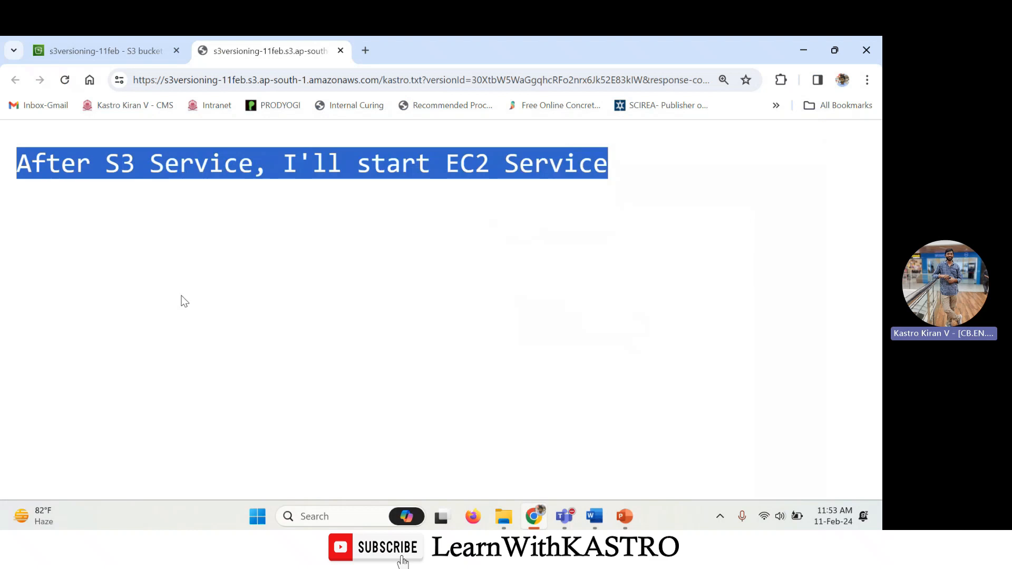
Step: Compare the top kastro.txt entry in the version list with the text in the opened file preview
left_click(105, 49)
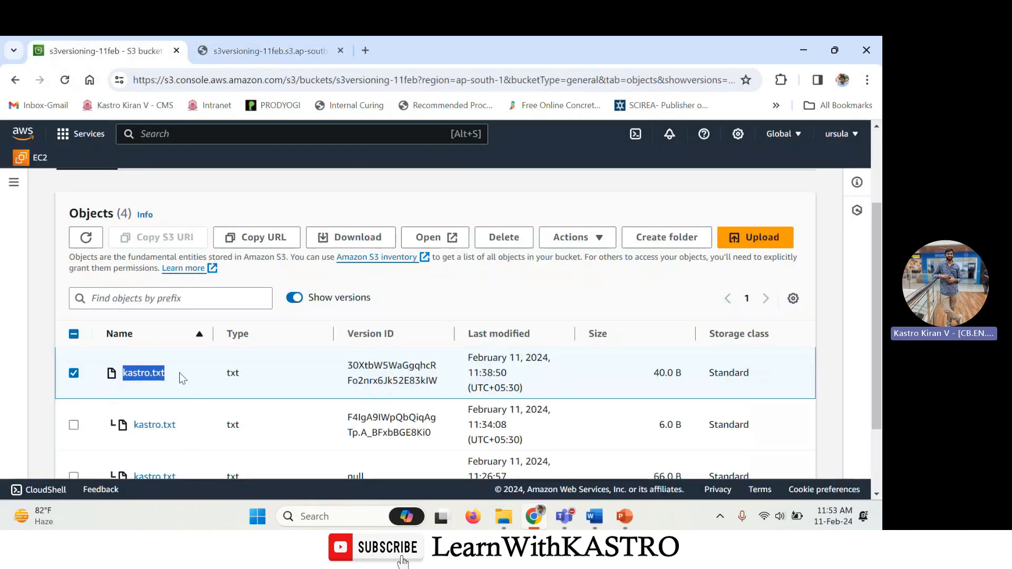
left_click_drag(179, 372, 123, 375)
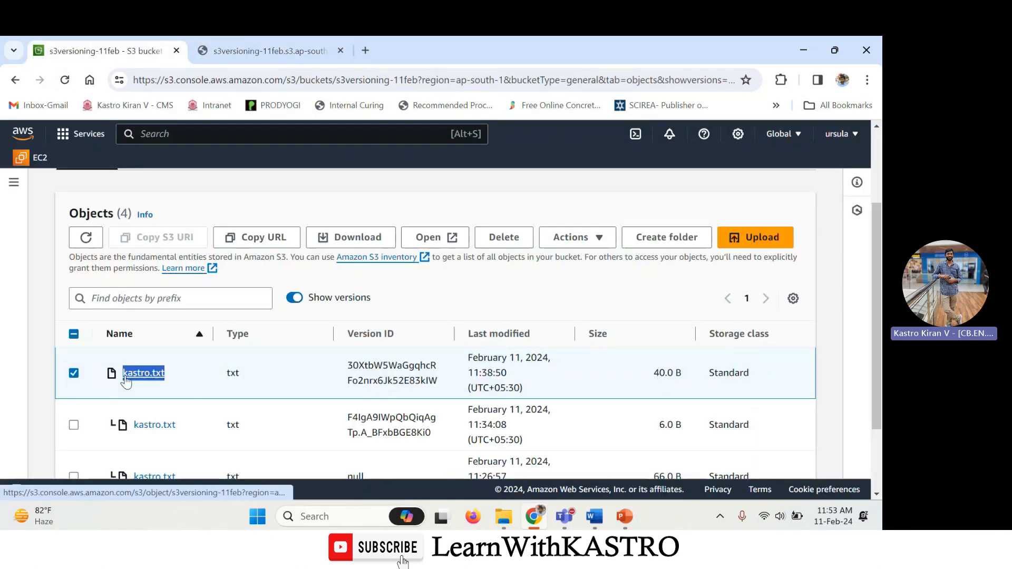
left_click(249, 51)
left_click(53, 166)
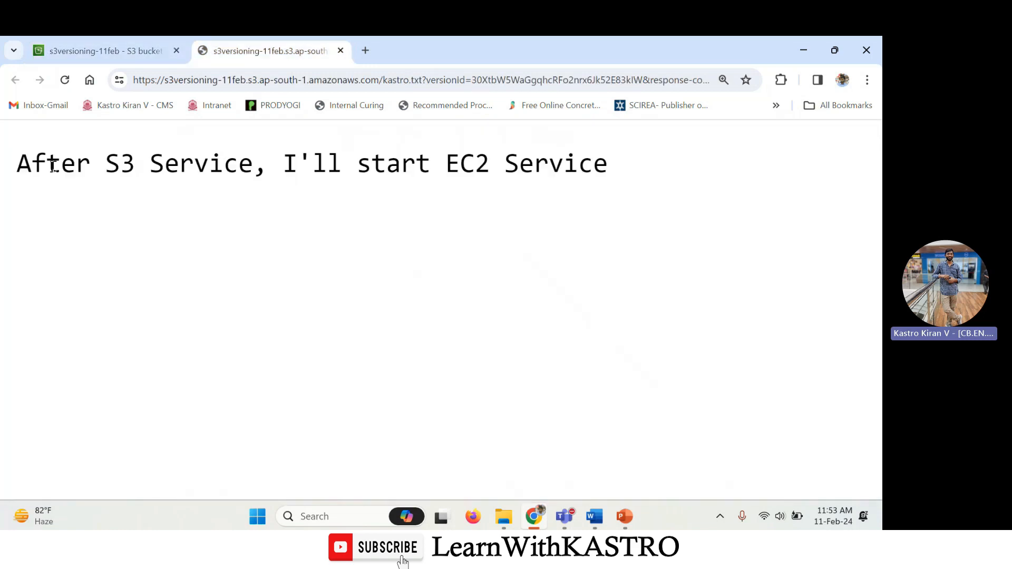
left_click_drag(18, 165, 734, 170)
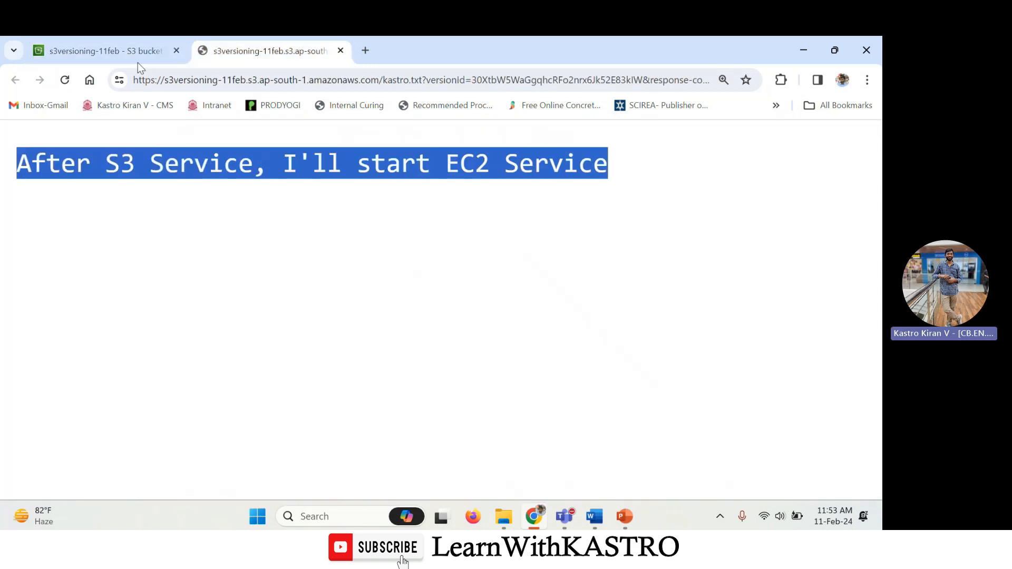
left_click(100, 50)
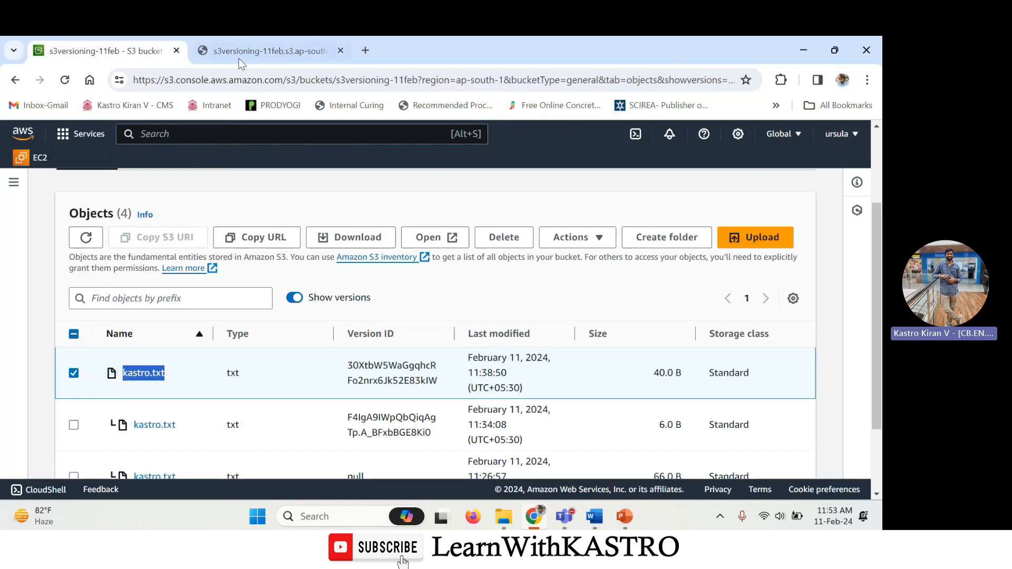
left_click(240, 51)
left_click_drag(17, 163, 676, 158)
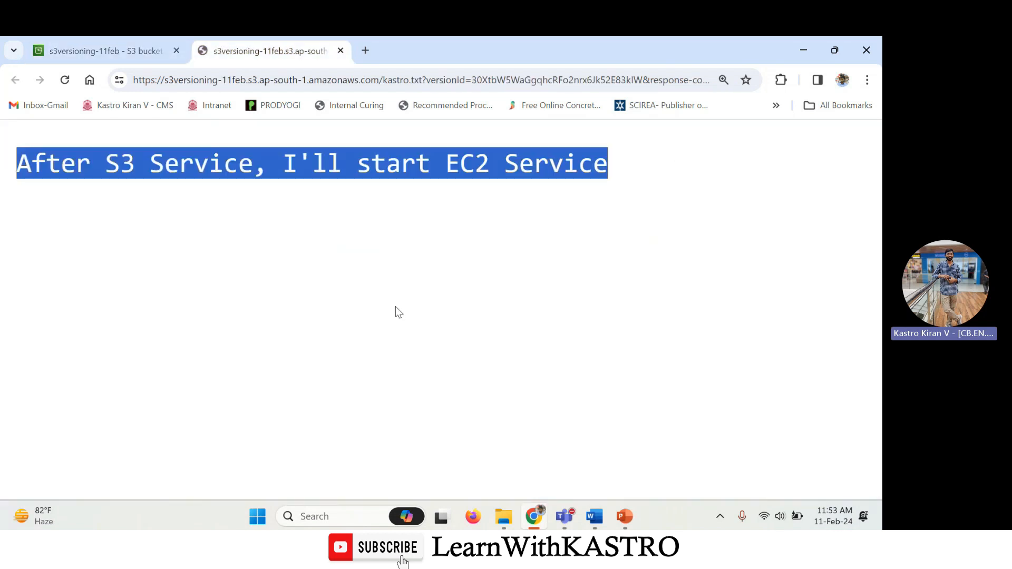
left_click(121, 58)
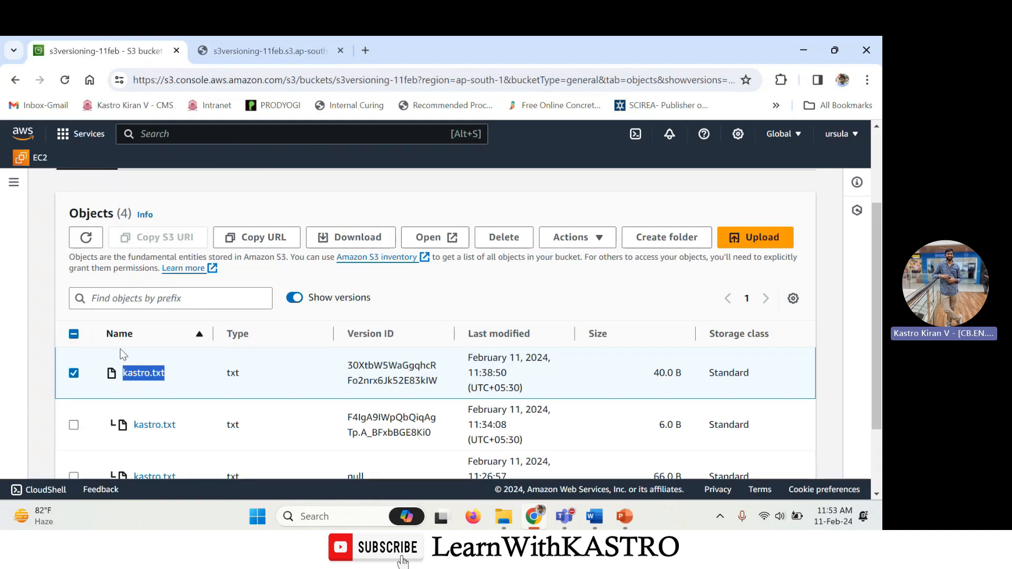
Step: Deselect the top kastro.txt version and look over the bucket's version list
left_click(74, 373)
left_click(184, 385)
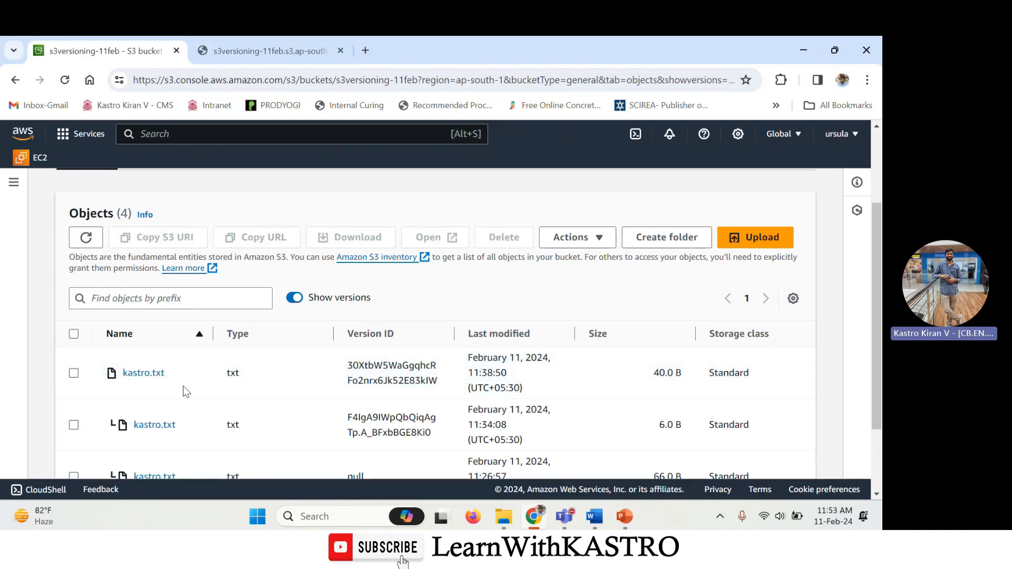
scroll(185, 405, "up", 1)
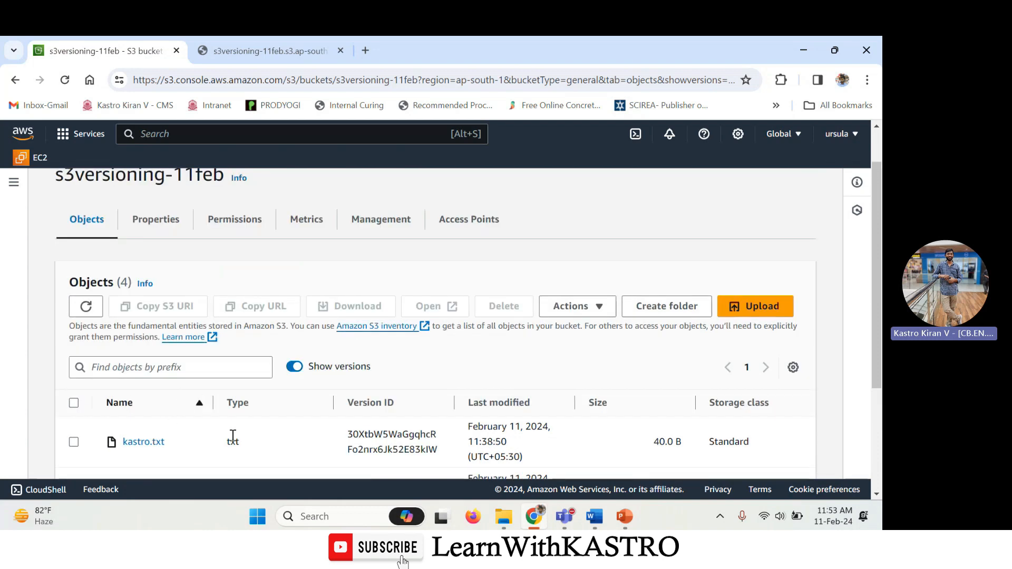
scroll(232, 436, "down", 1)
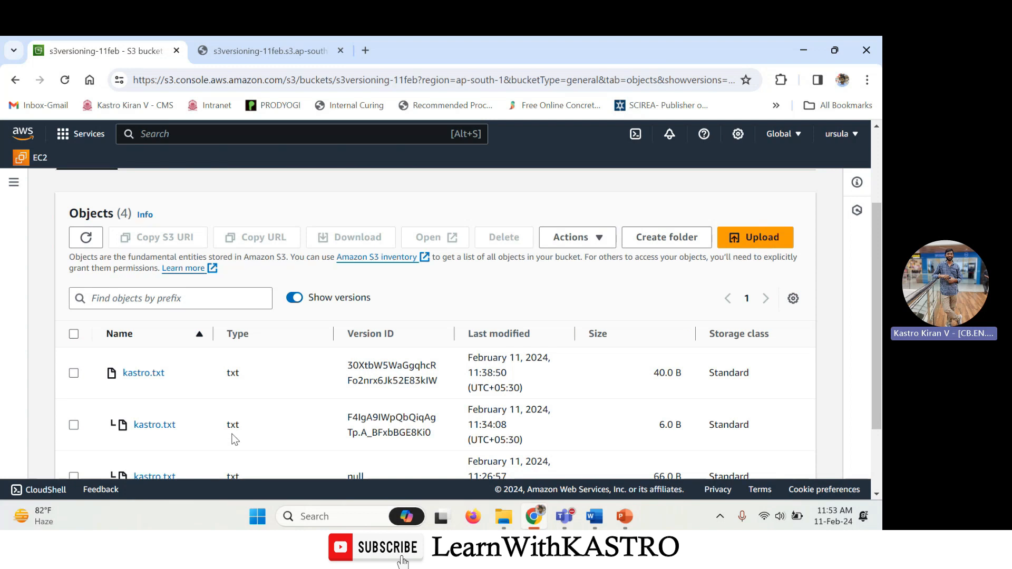
scroll(180, 401, "up", 2)
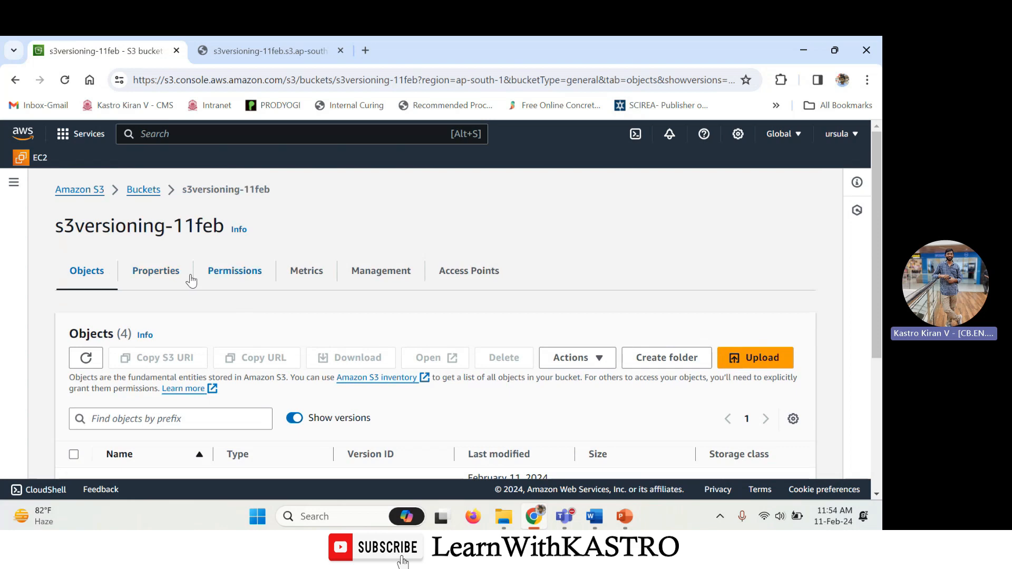
Step: Check the Bucket Versioning status in the properties of s3versioning-11feb and open that setting for editing
left_click_drag(55, 227, 212, 250)
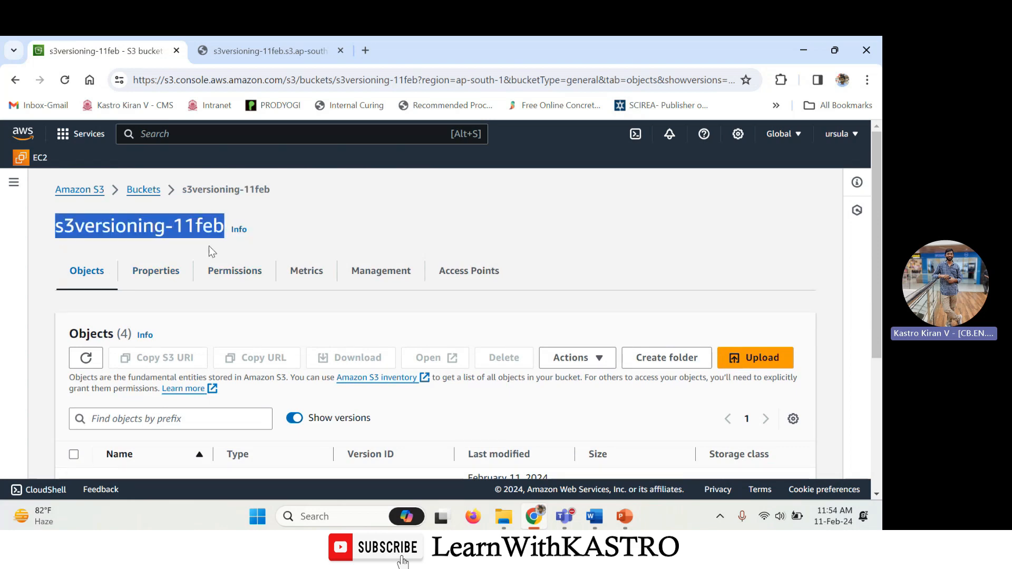
left_click(160, 278)
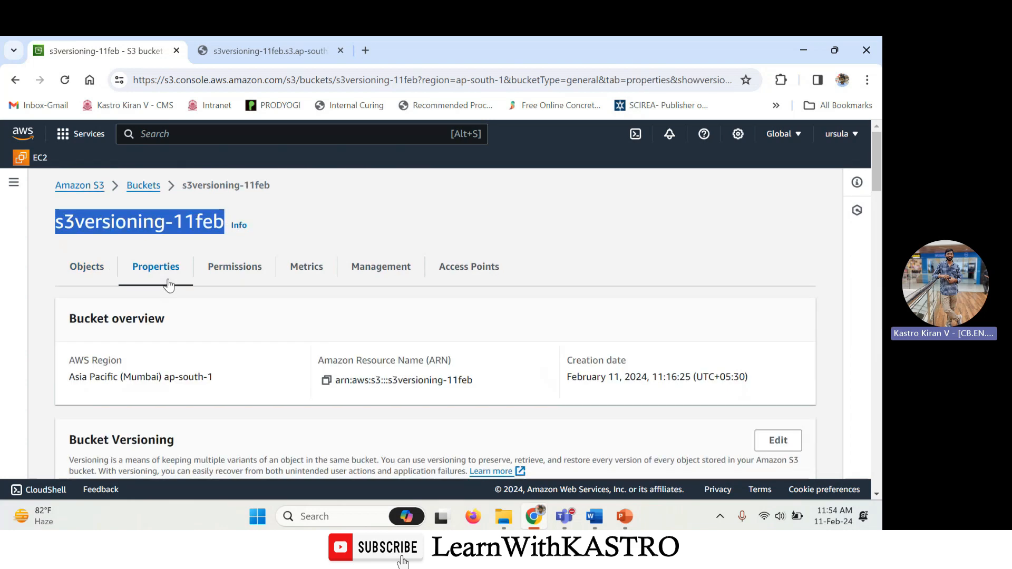
scroll(167, 285, "down", 2)
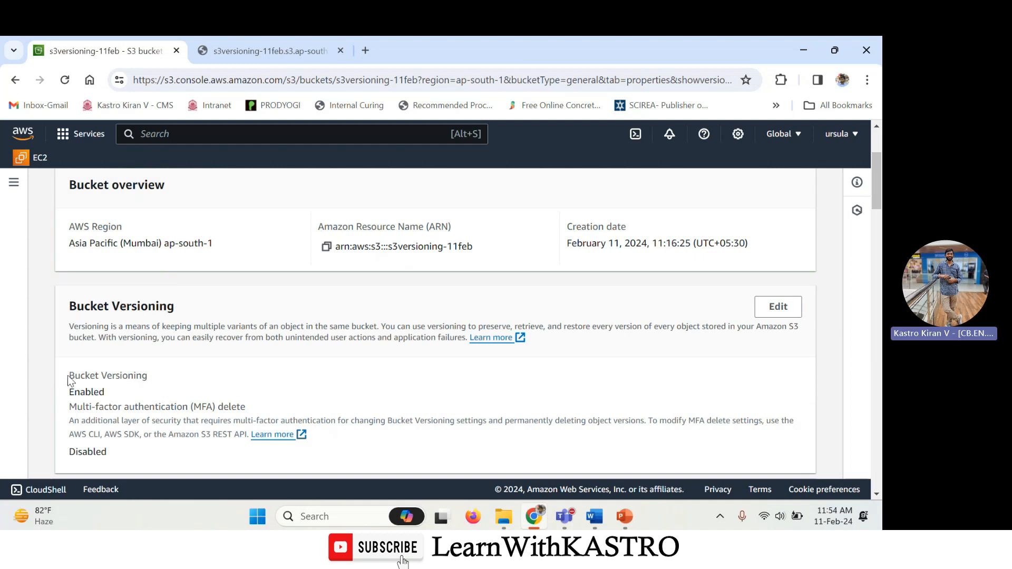
mouse_move(67, 376)
left_mouse_down()
mouse_move(148, 377)
mouse_move(69, 393)
left_mouse_up()
scroll(158, 390, "down", 1)
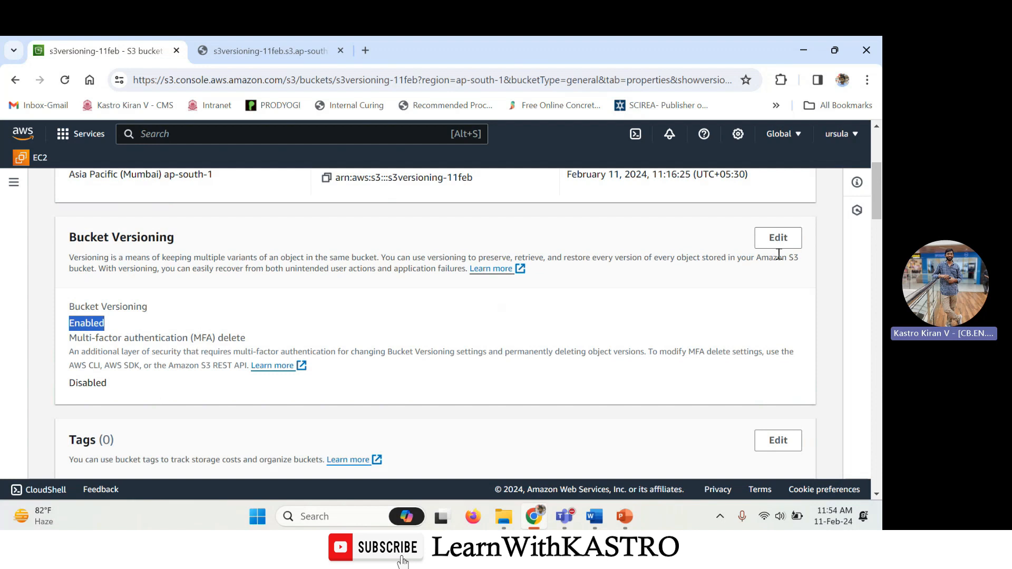
left_click(777, 238)
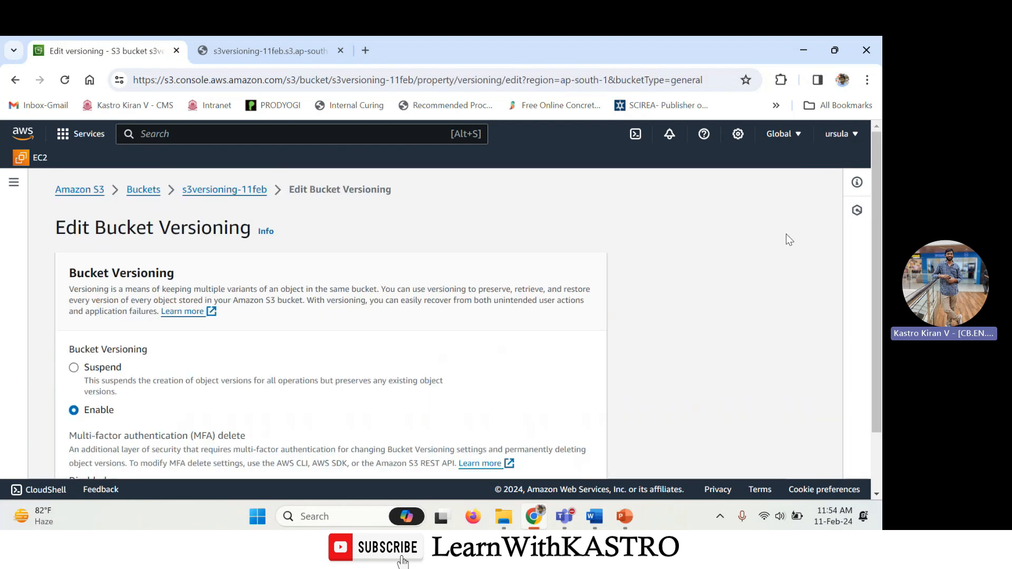
Step: Set Bucket Versioning to Suspend and read the option's description and the listed impacts
left_click(102, 369)
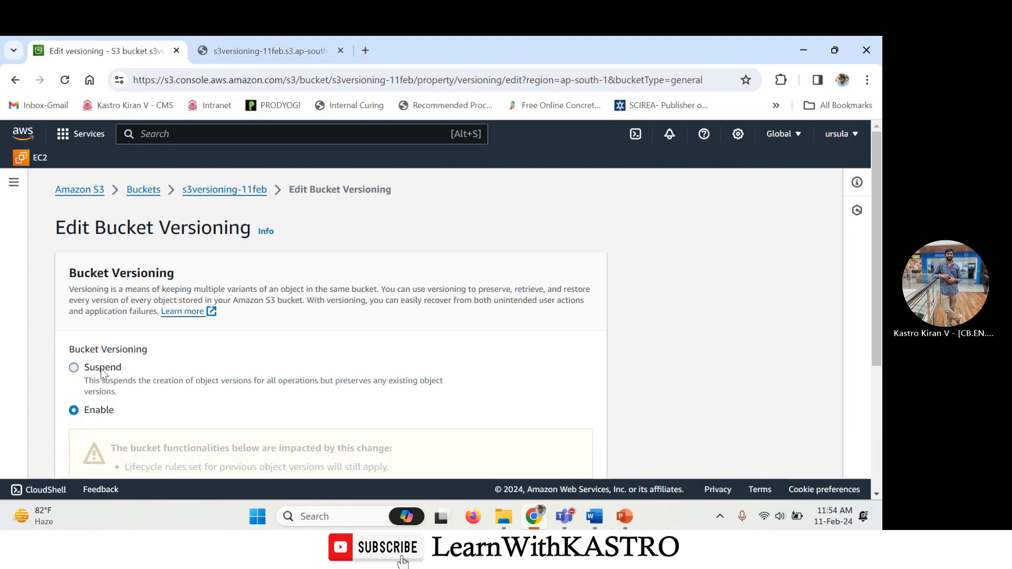
left_click_drag(84, 381, 255, 388)
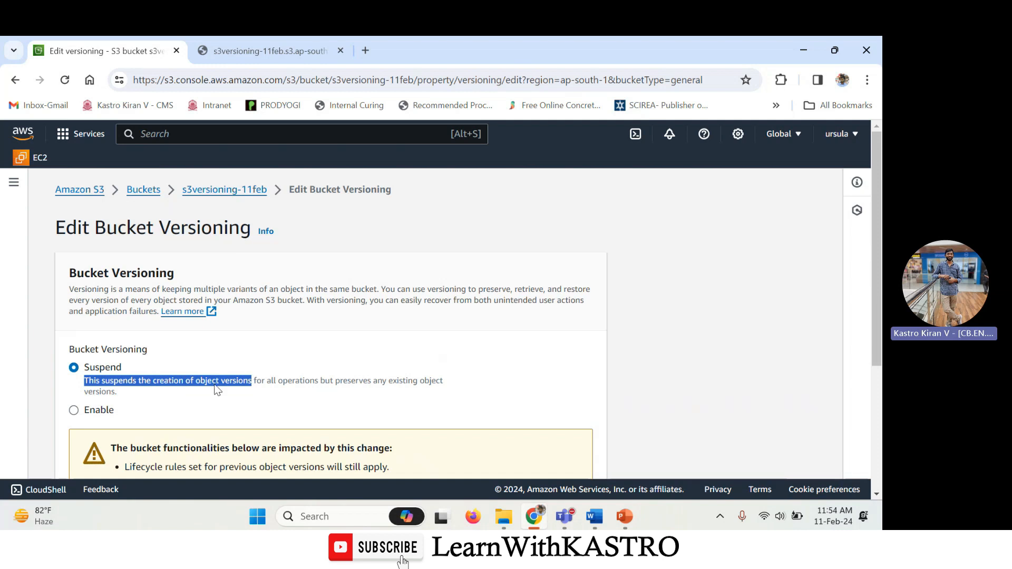
left_click(199, 385)
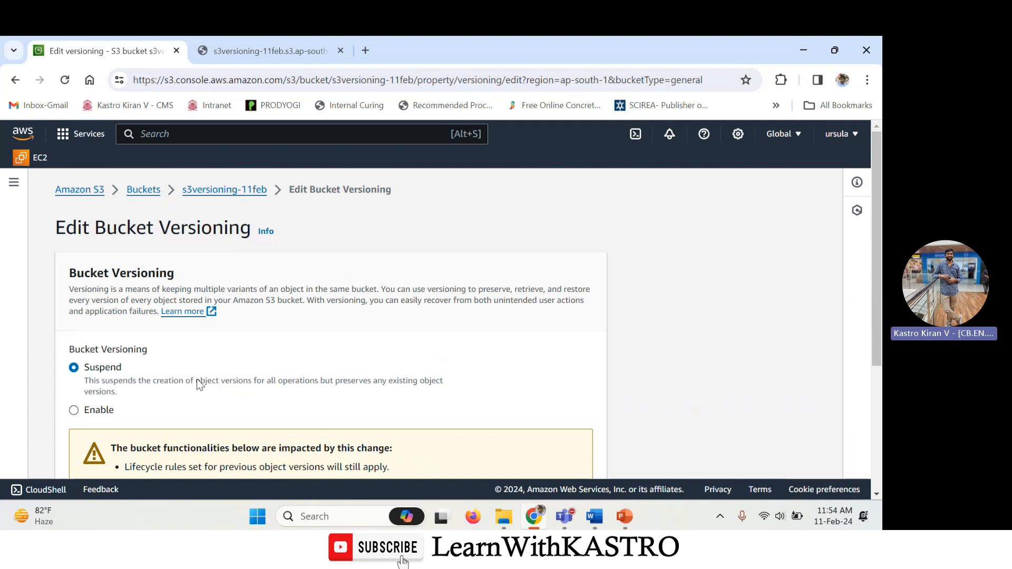
left_click_drag(198, 384, 250, 387)
scroll(421, 334, "down", 3)
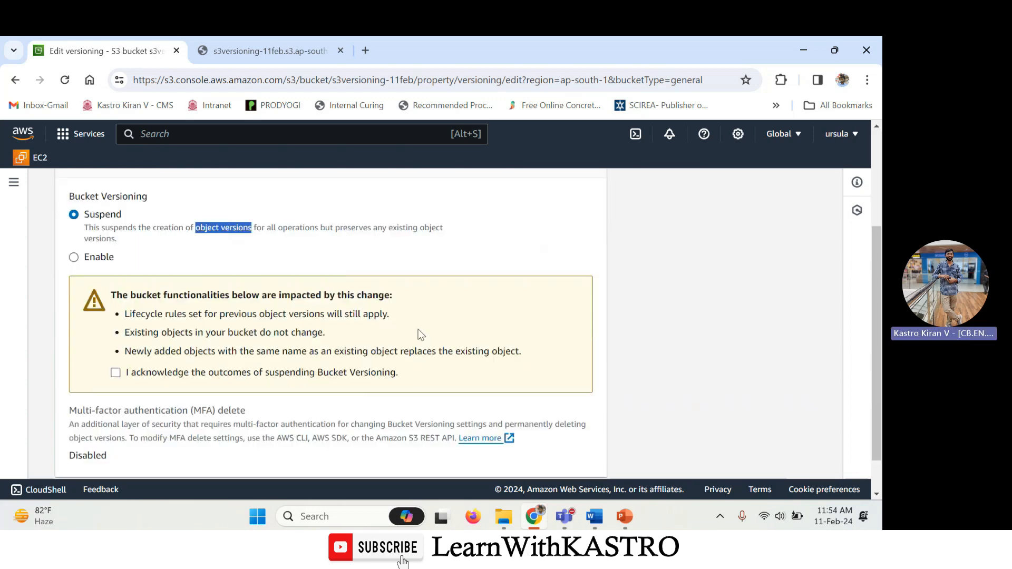
scroll(264, 310, "up", 1)
scroll(523, 347, "down", 1)
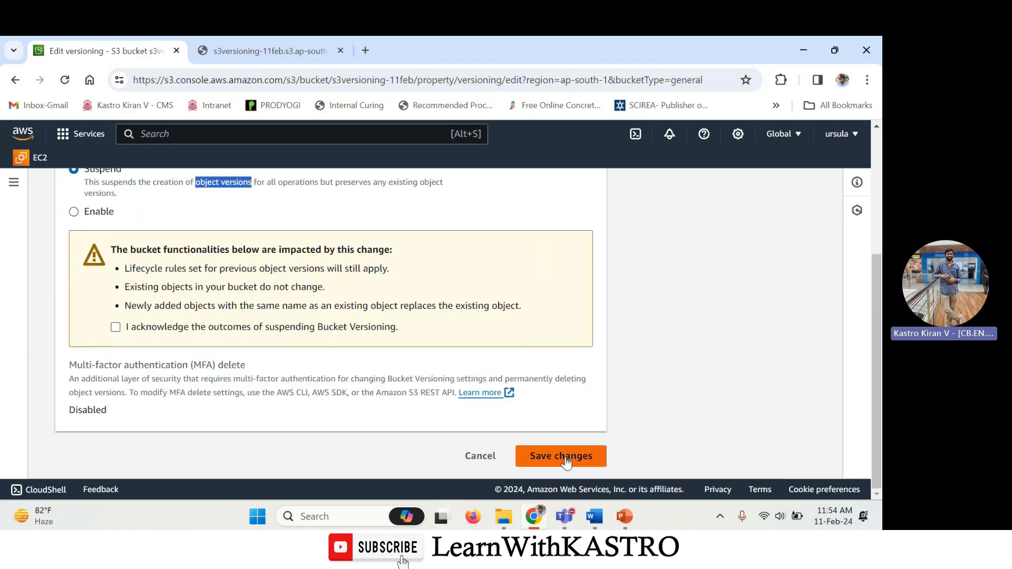
Step: Acknowledge the outcomes of suspending Bucket Versioning and save the changes
left_click(565, 459)
left_click(116, 327)
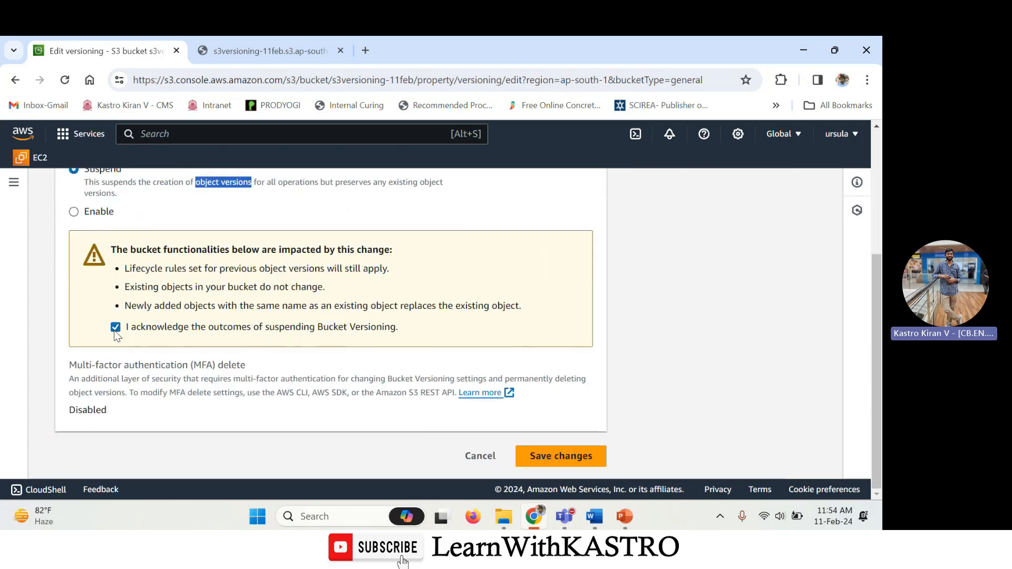
left_click(564, 464)
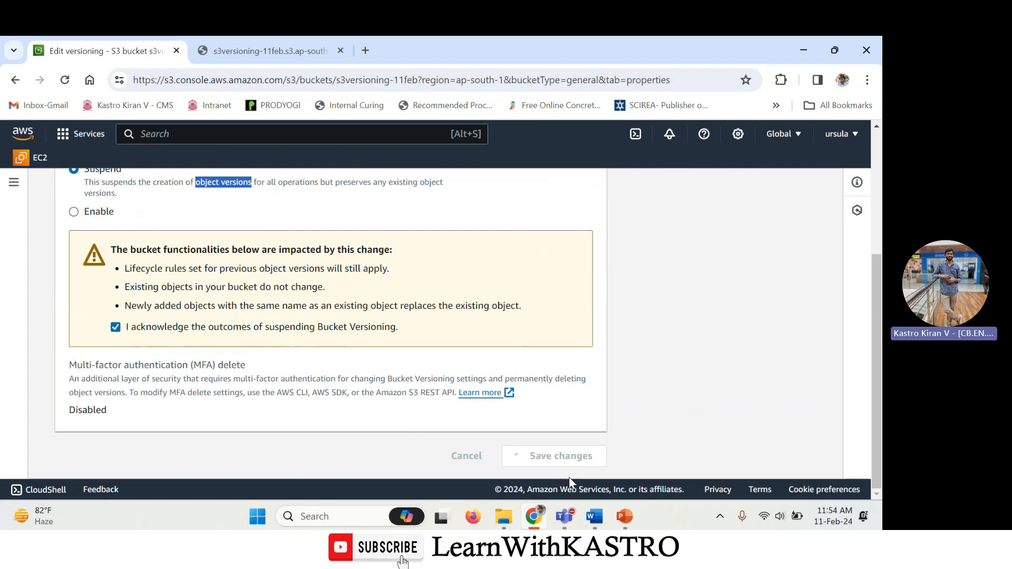
Step: Return to the bucket's object list and examine the Show versions option with the kastro.txt and kiran.txt entries
left_click(85, 312)
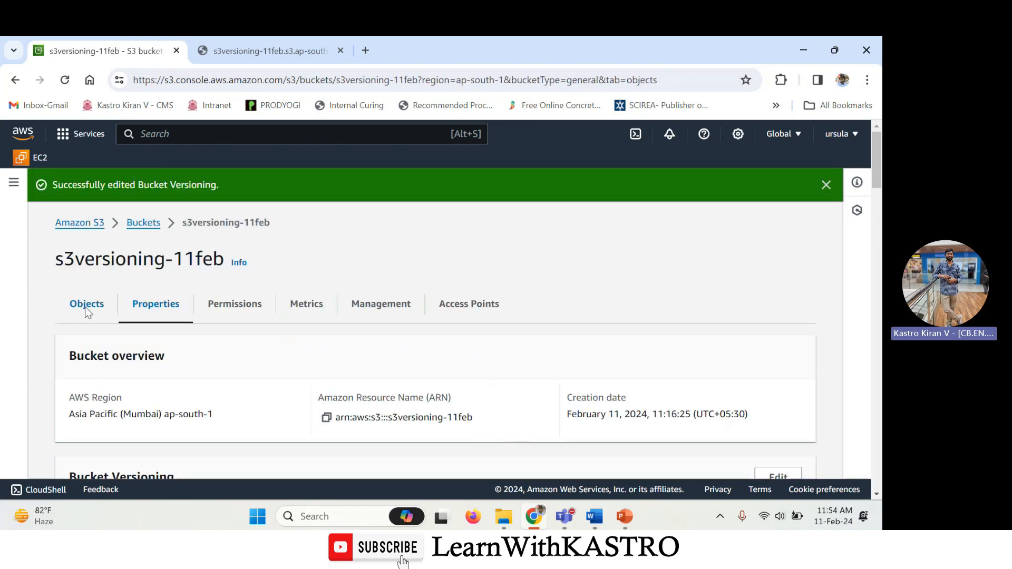
scroll(401, 358, "down", 2)
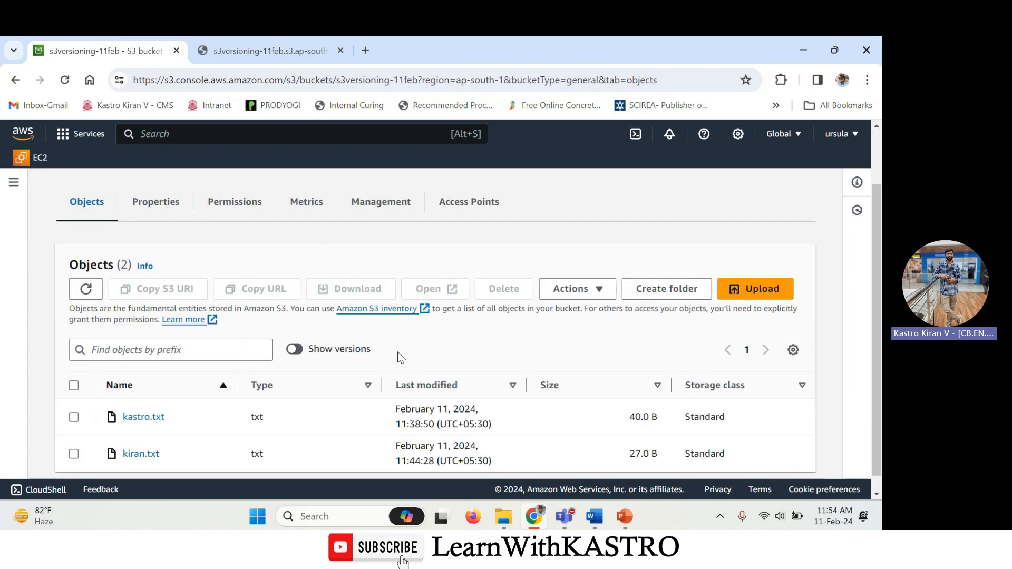
left_click_drag(390, 336, 308, 336)
left_click(416, 335)
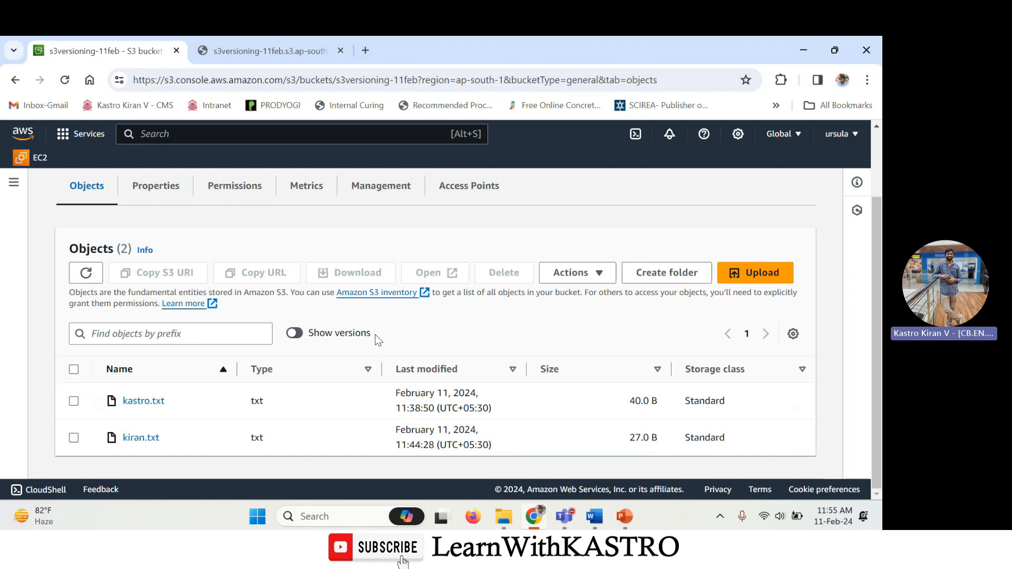
left_click_drag(369, 335, 330, 348)
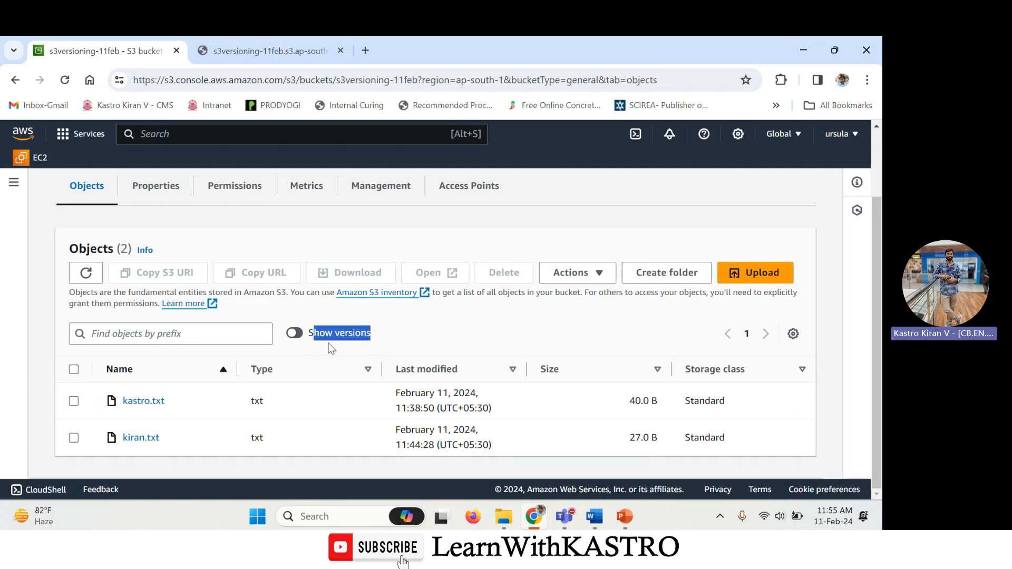
left_click(403, 346)
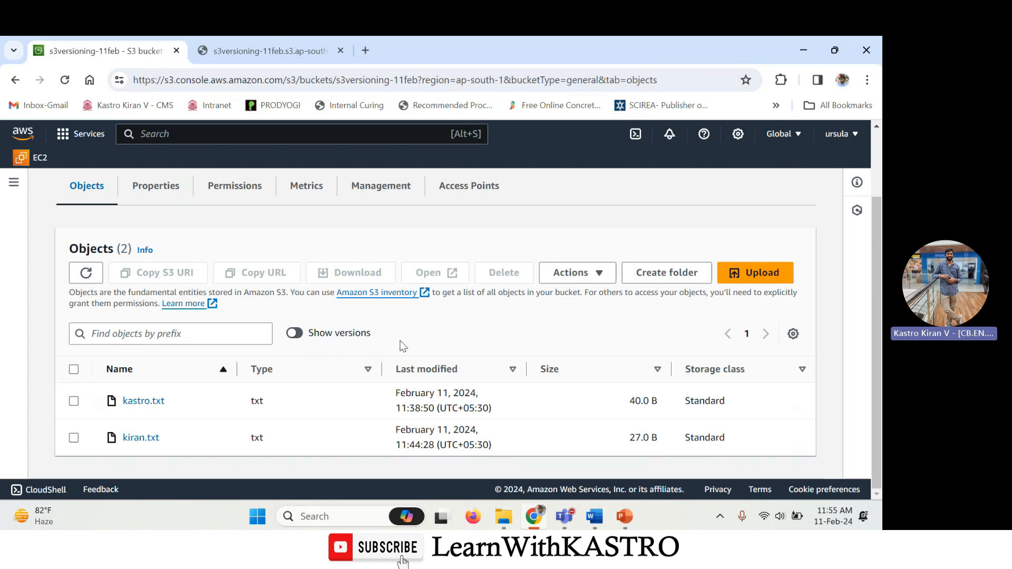
triple_click(374, 334)
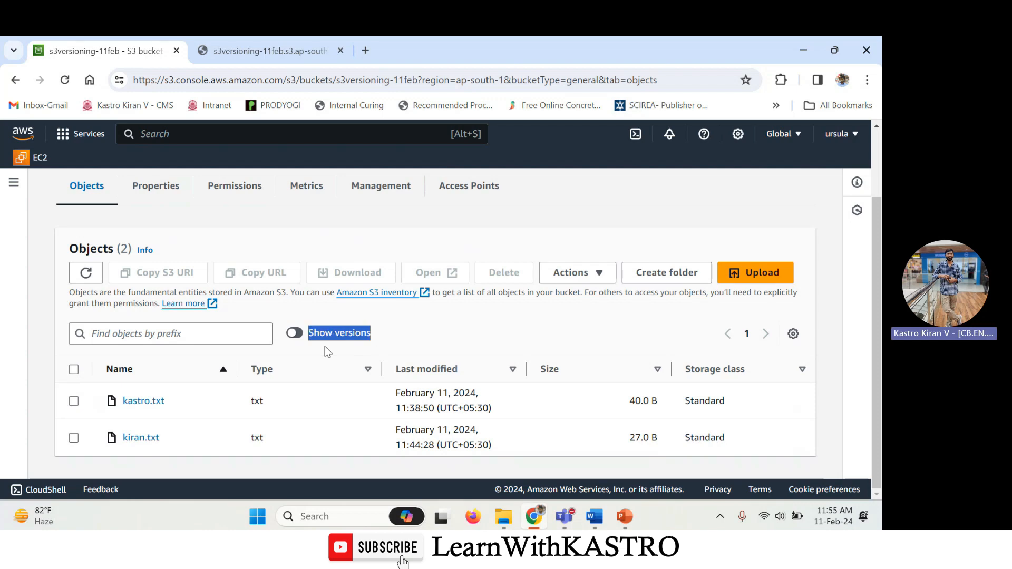
left_click(440, 328)
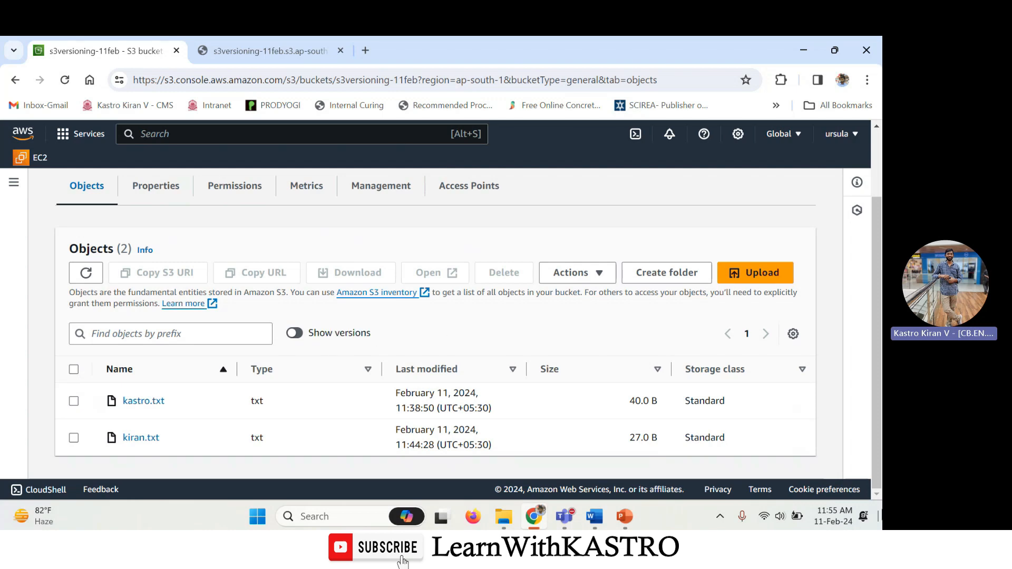
Step: Create a new text document named kk.txt on the desktop and open it
key("super+d")
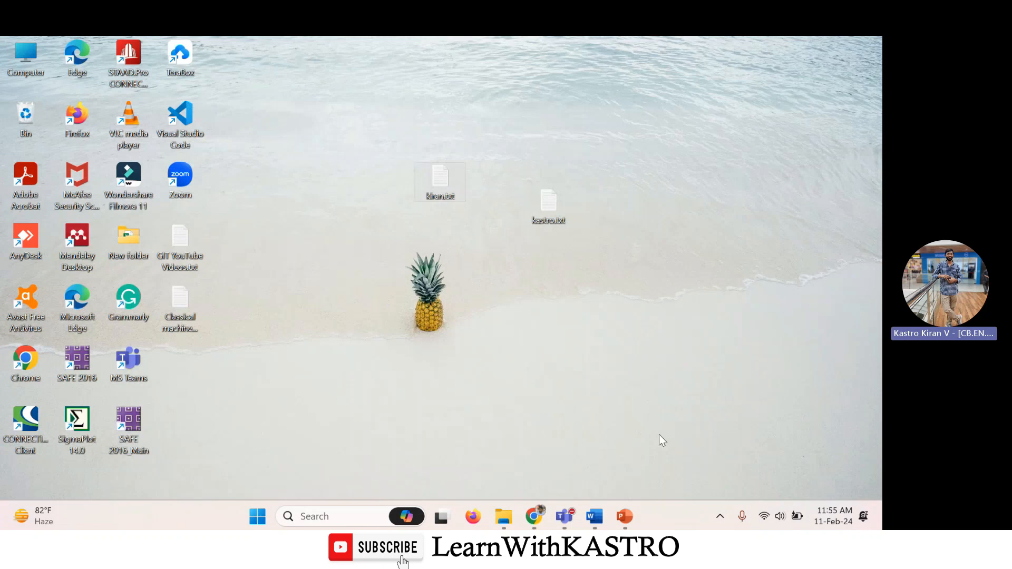
right_click(321, 230)
mouse_move(466, 343)
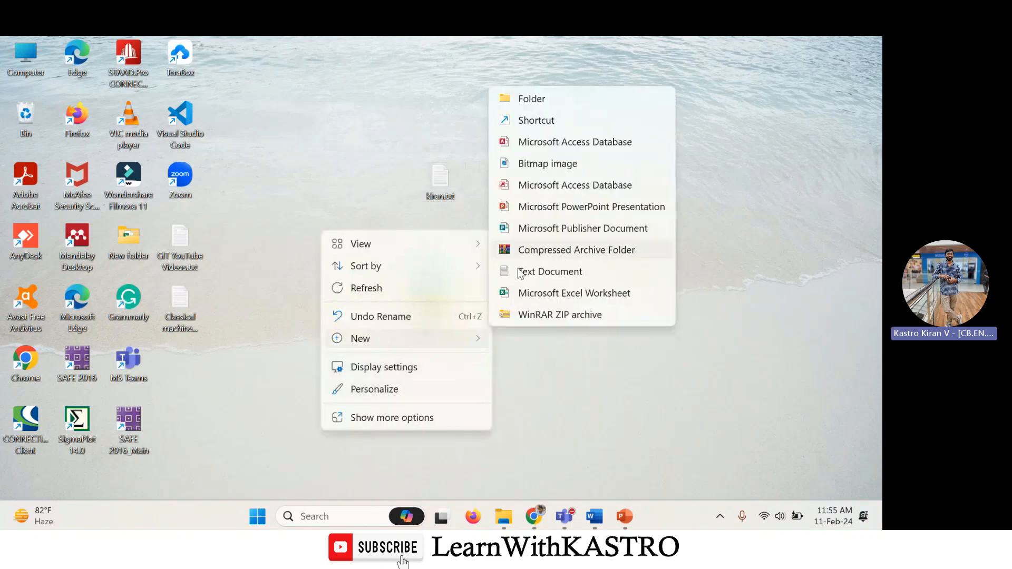
left_click(527, 271)
type("kk")
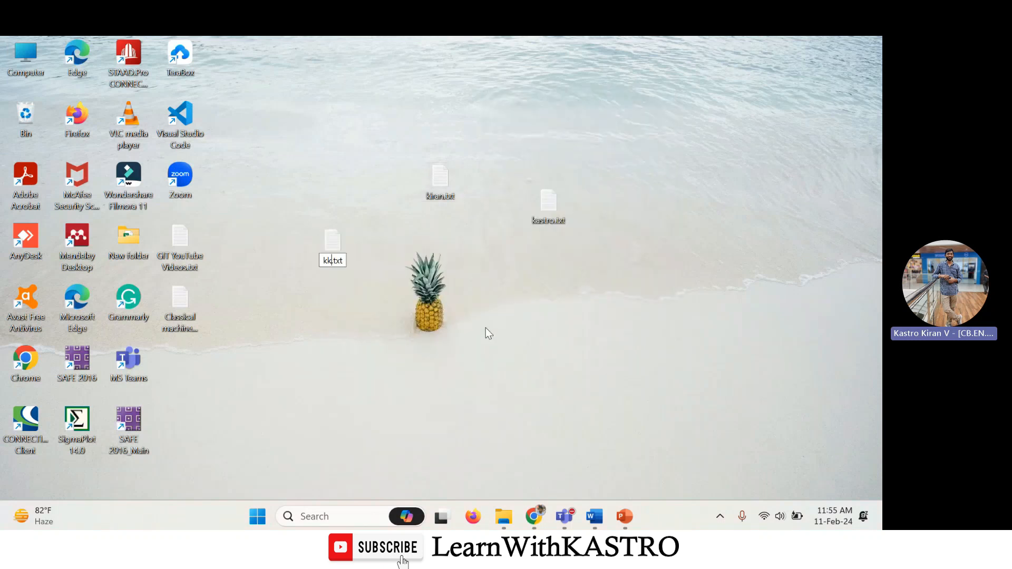
key("Return")
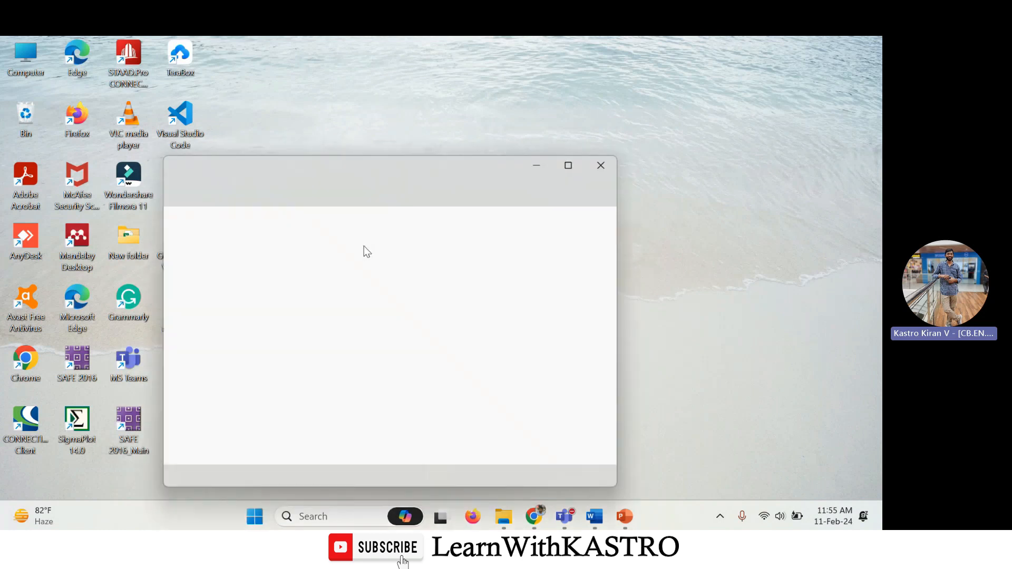
Step: Write "Linux Classes" in kk.txt and save the file
type("Linux ")
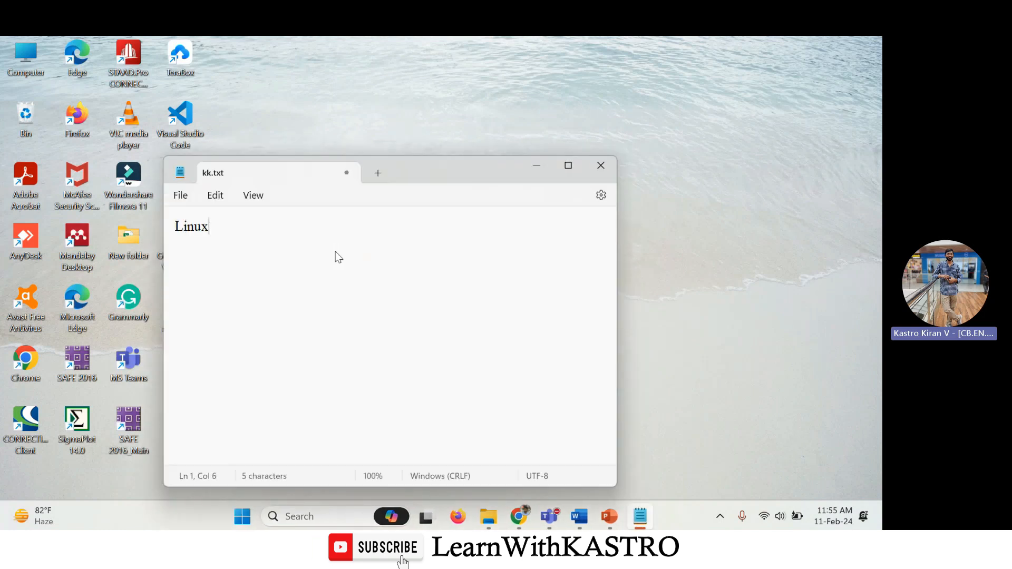
type("Classes")
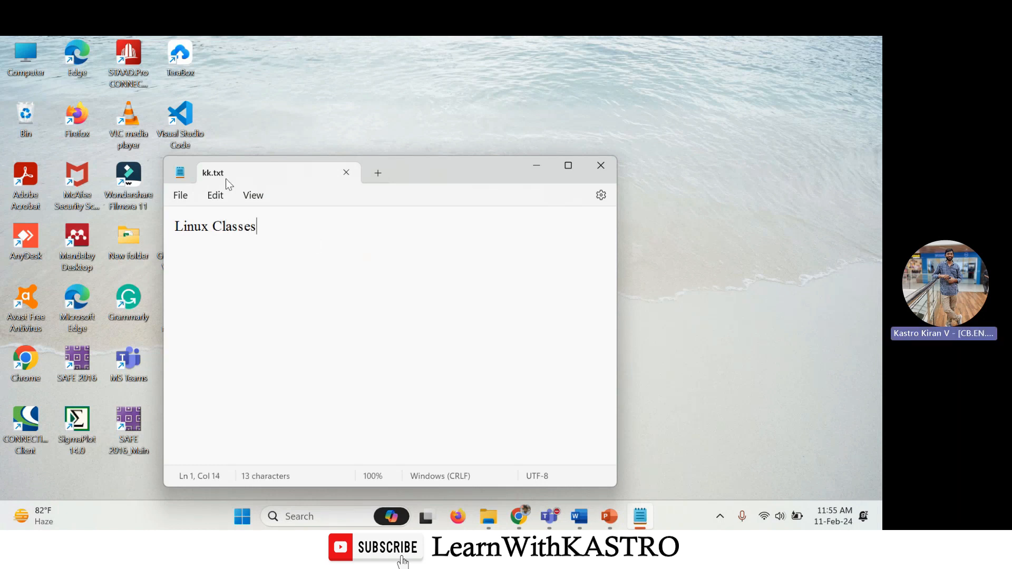
left_click_drag(256, 228, 172, 228)
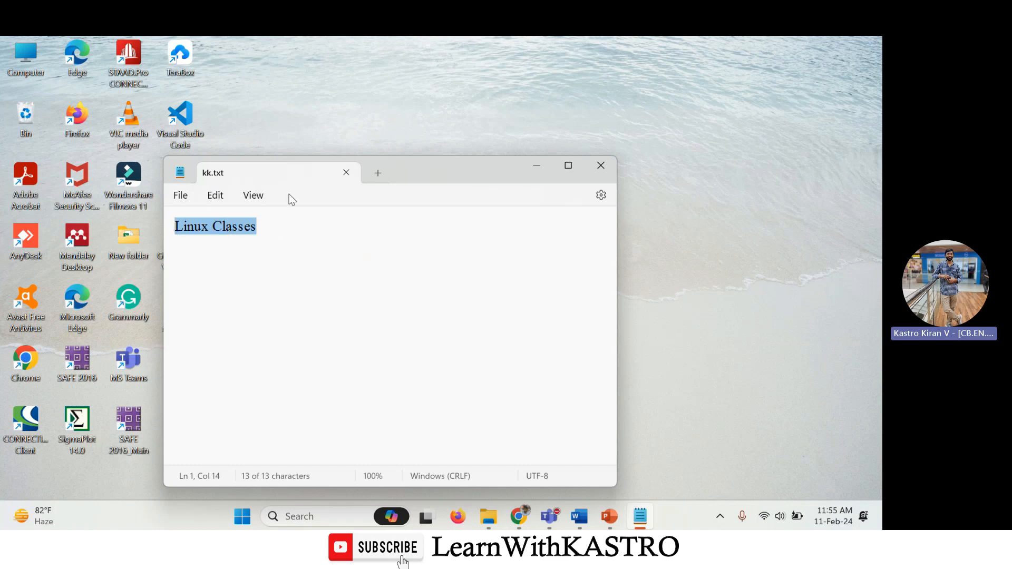
Step: Switch to the Word document, add two blank rows at the end of the table and merge the cells of the first one
left_click(580, 516)
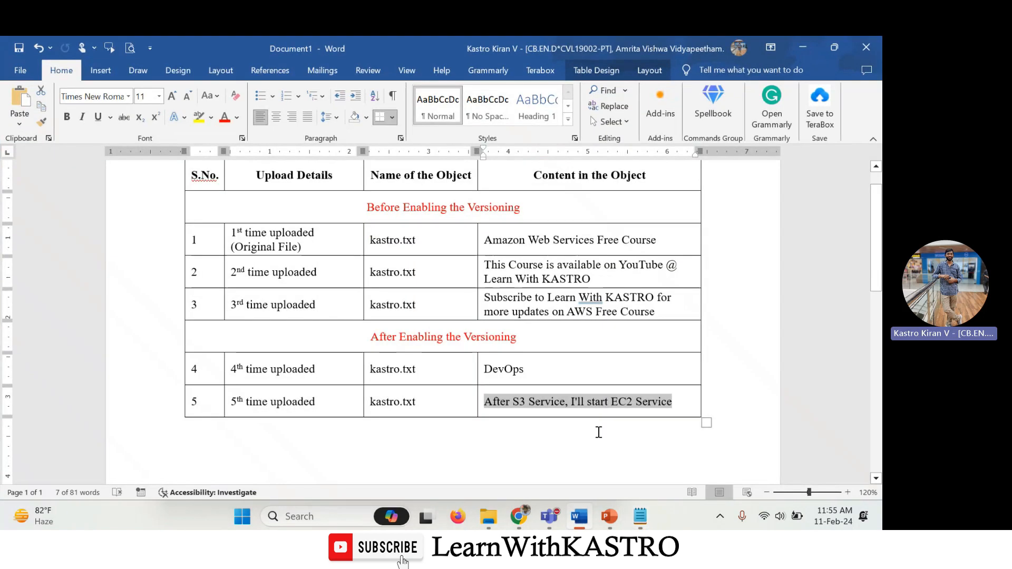
key("Tab")
key("Tab")
key("Tab")
key("Tab")
key("Tab")
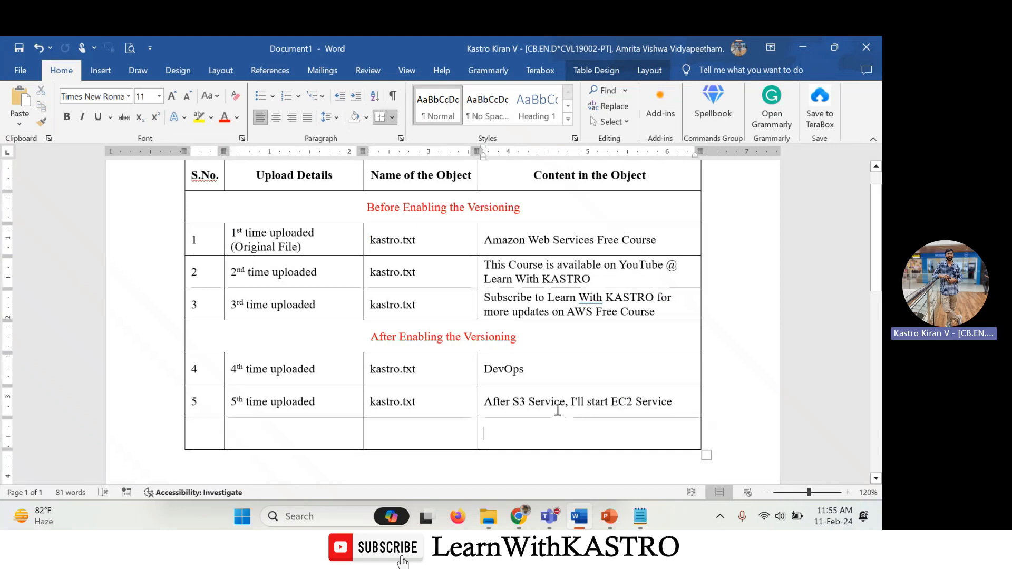
left_click_drag(553, 425, 215, 429)
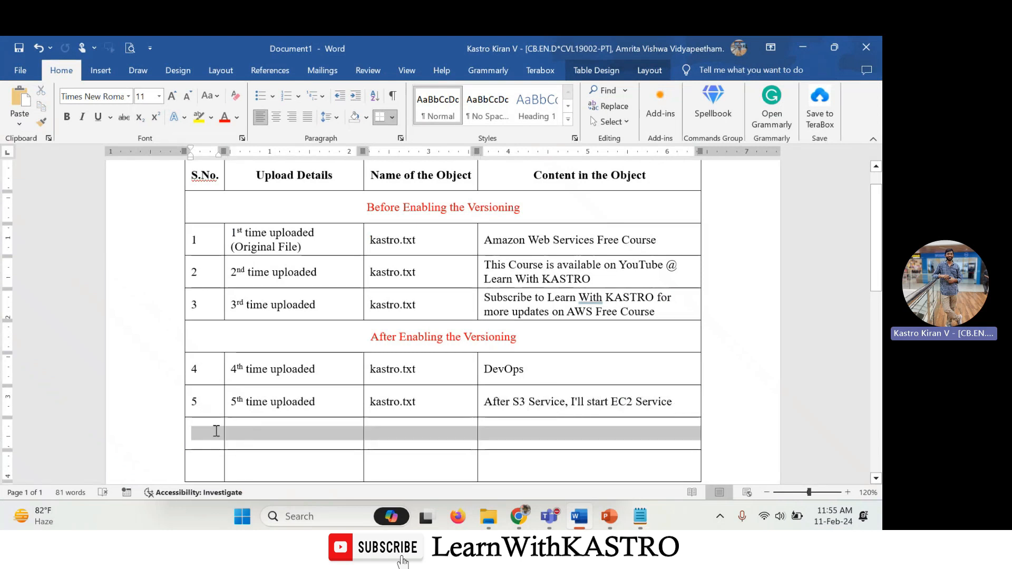
right_click(215, 429)
left_click(265, 352)
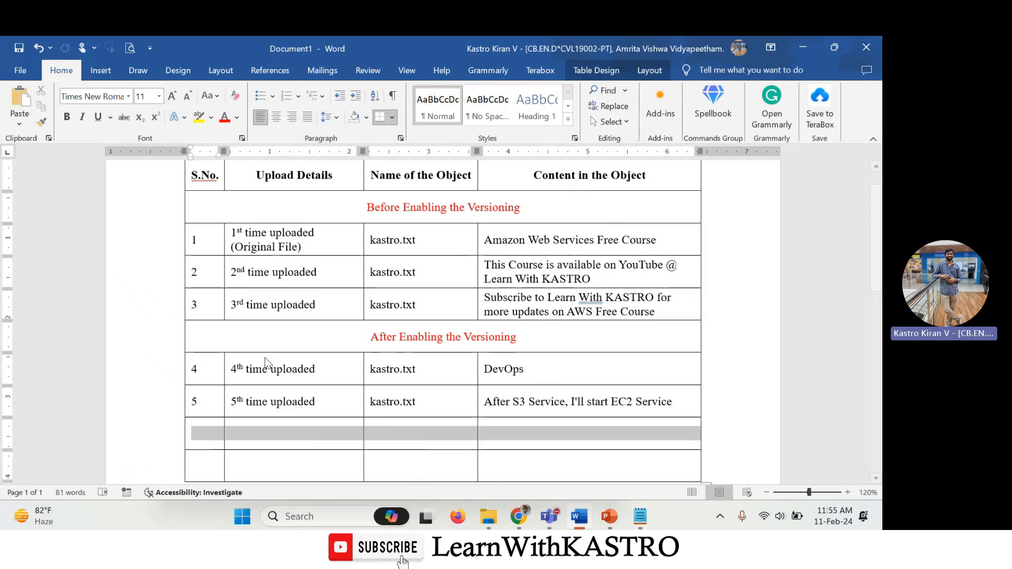
Step: Enter the heading "Suspended the Versioning" in the merged table row
left_click(397, 428)
type("Sus")
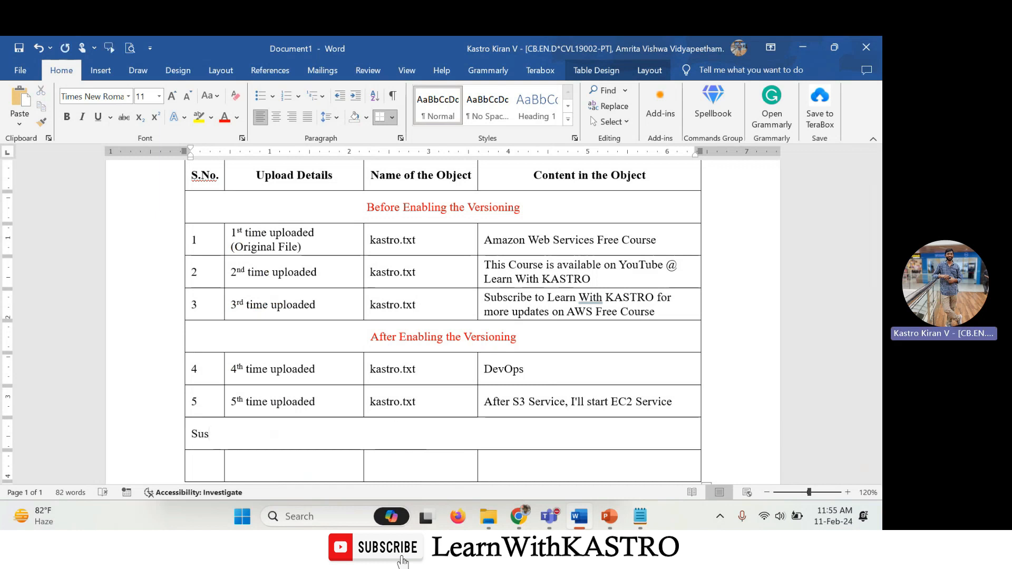
type("pended the verso")
key("BackSpace")
key("BackSpace")
key("BackSpace")
key("BackSpace")
key("BackSpace")
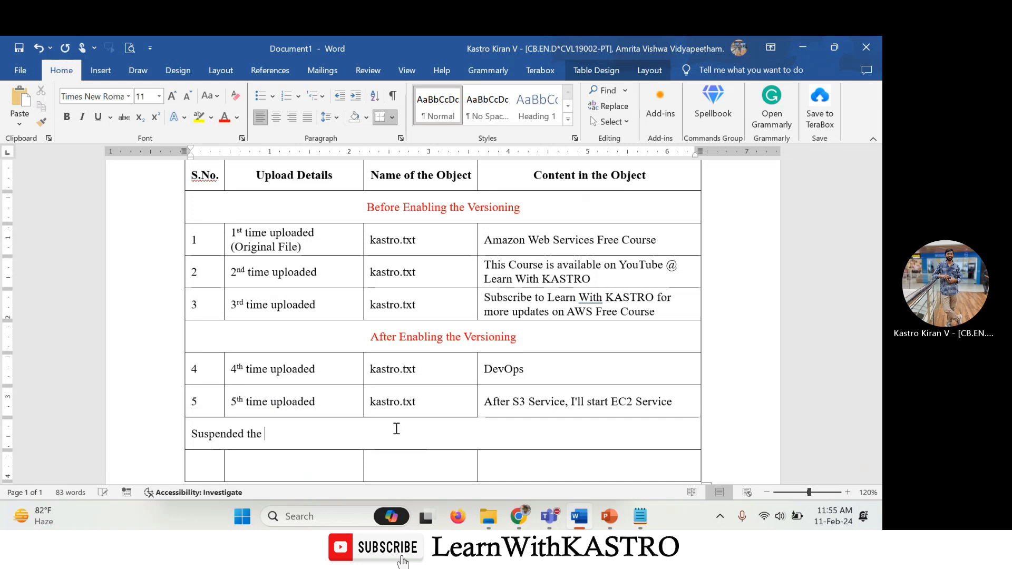
type("Versioning")
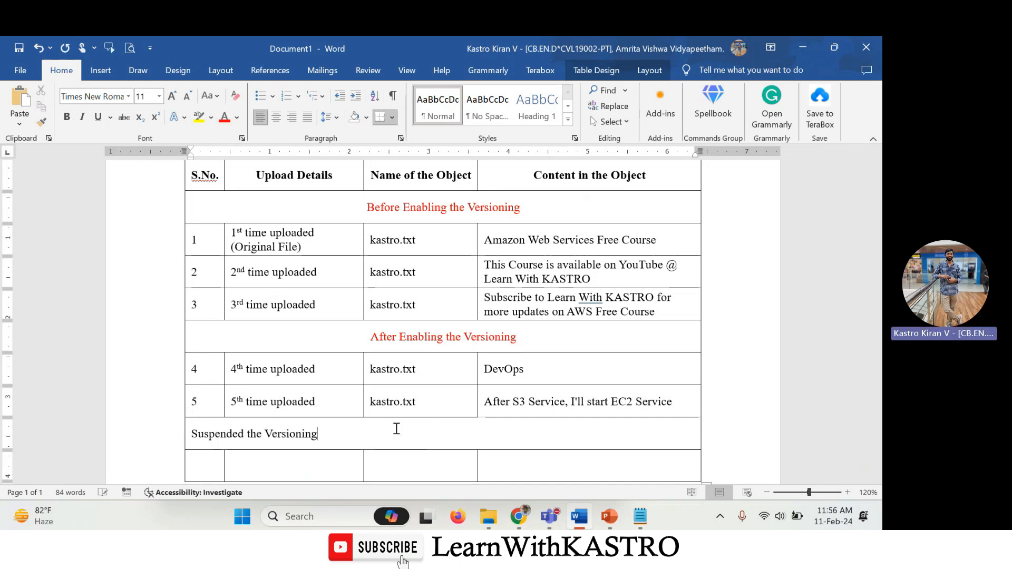
Step: Make the "Suspended the Versioning" heading red and centre it in its row
triple_click(396, 429)
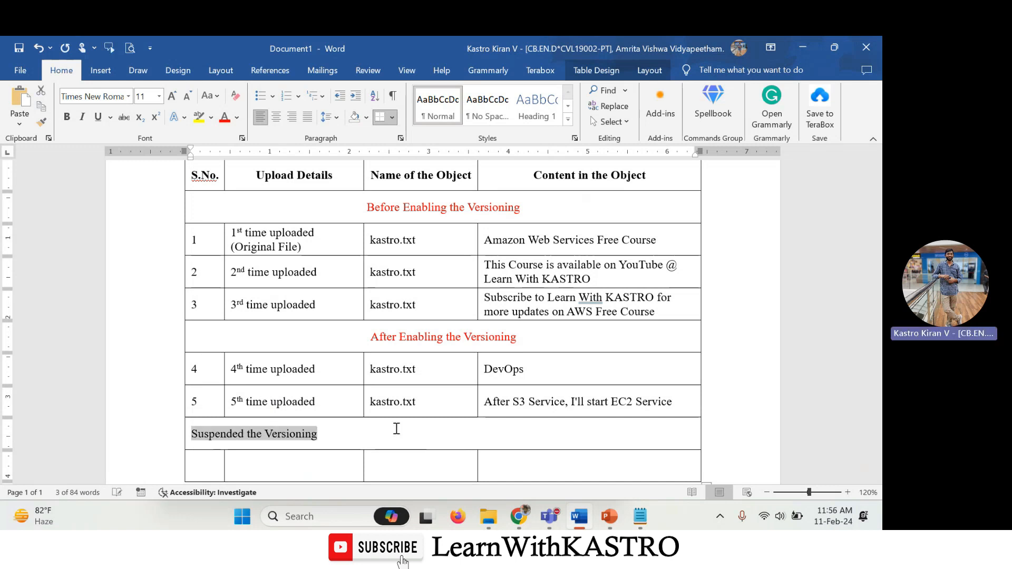
left_click(225, 117)
left_click(276, 117)
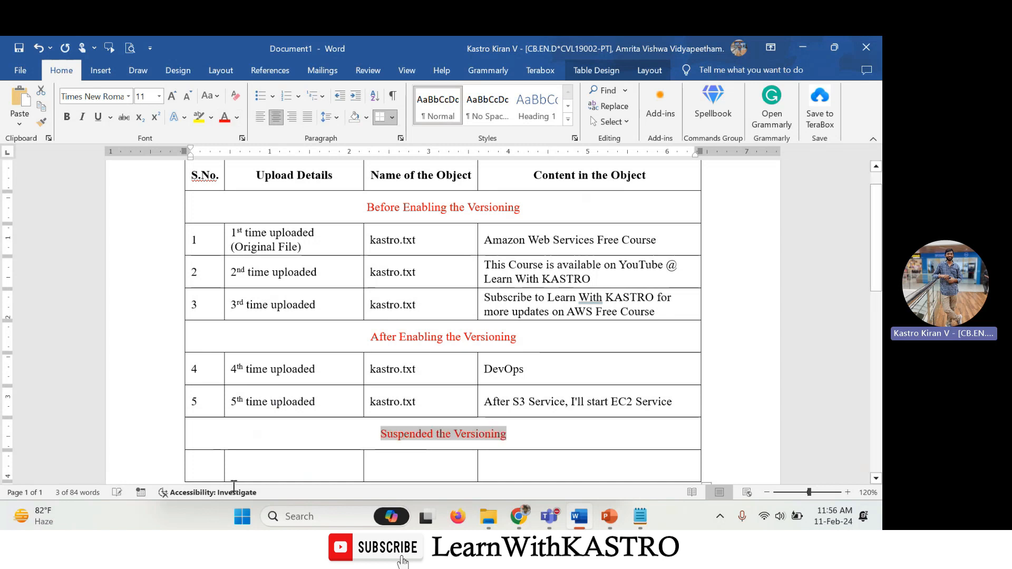
Step: Fill the last table row with 6, "6th time uploaded", kk.txt and "Linux Classes"
left_click(199, 465)
type("6")
key("Tab")
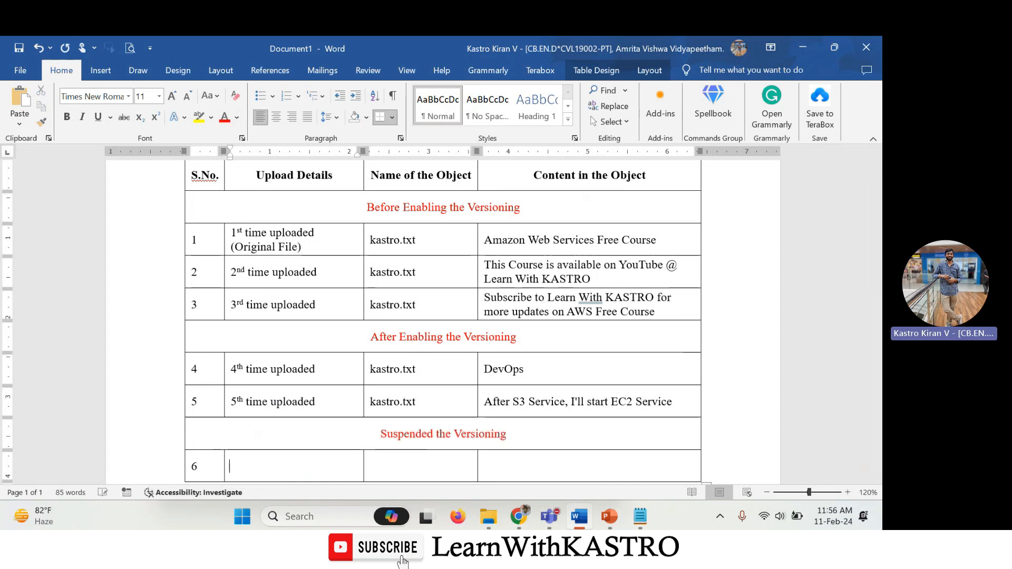
type("6th ti")
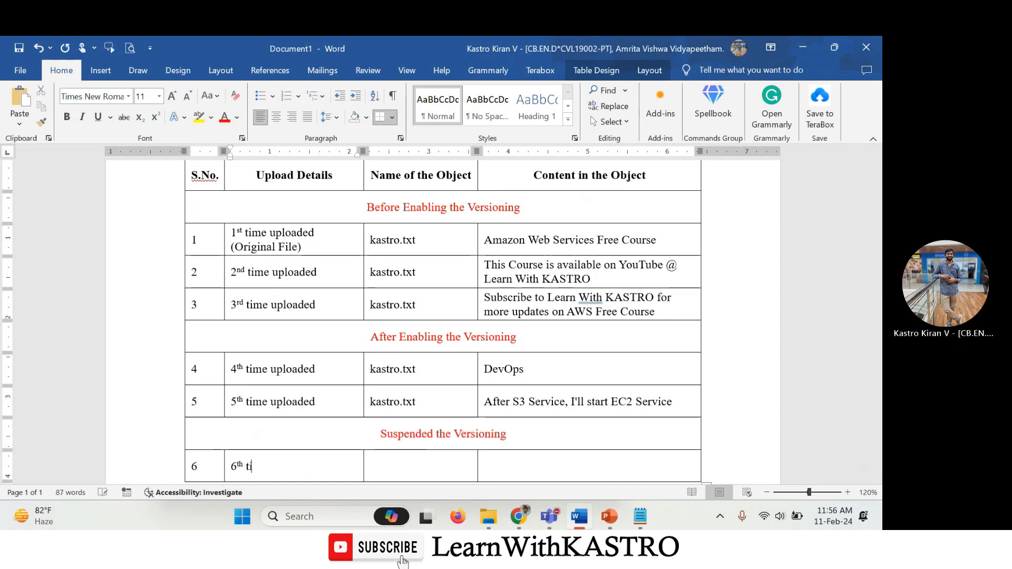
type("me upload")
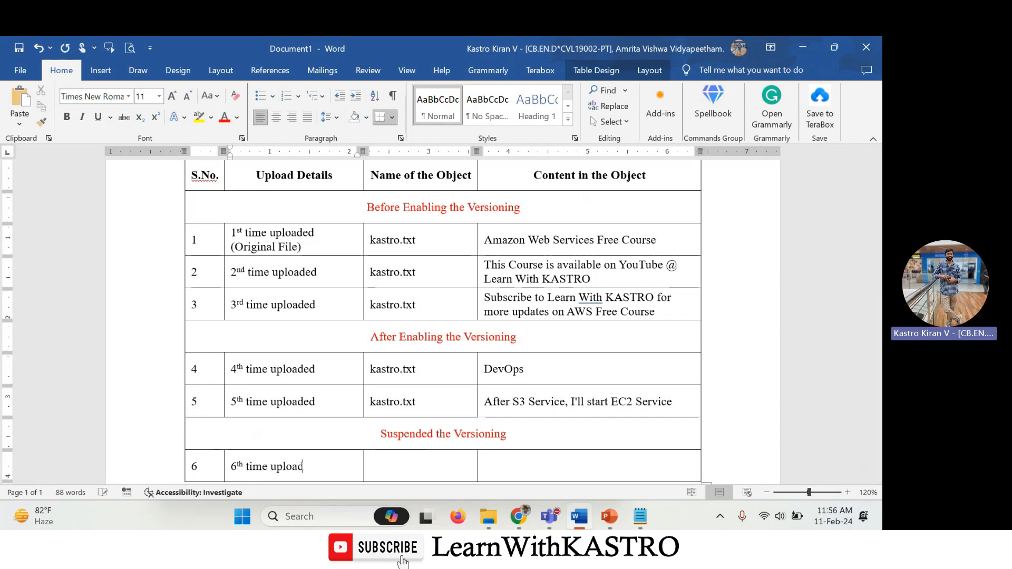
type("ed")
key("Tab")
key("Tab")
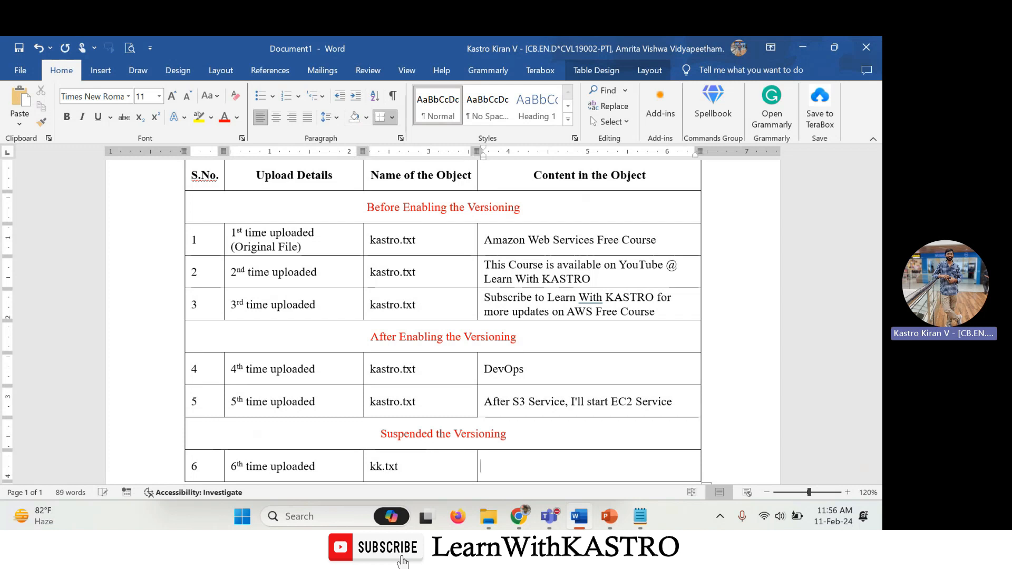
type("Linux Classes")
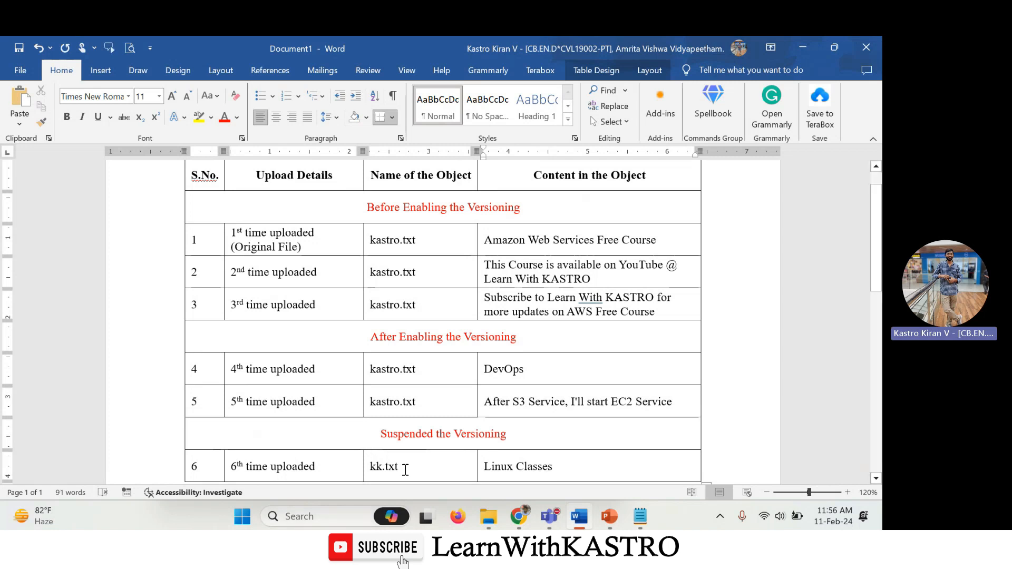
left_click_drag(405, 470, 232, 471)
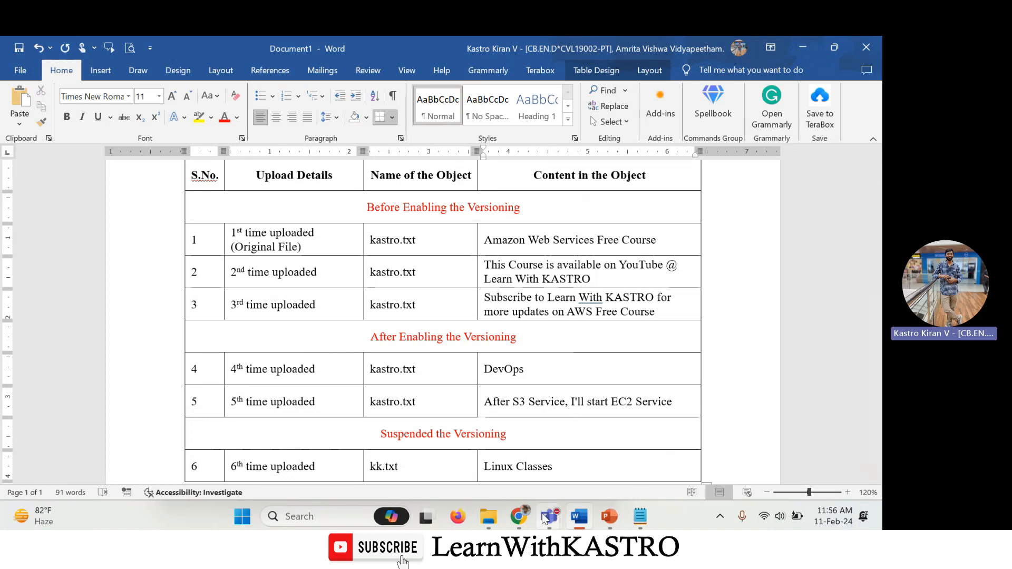
Step: Switch to the S3 console in Chrome and add kk.txt from the desktop to a new upload for s3versioning-11feb
left_click(519, 516)
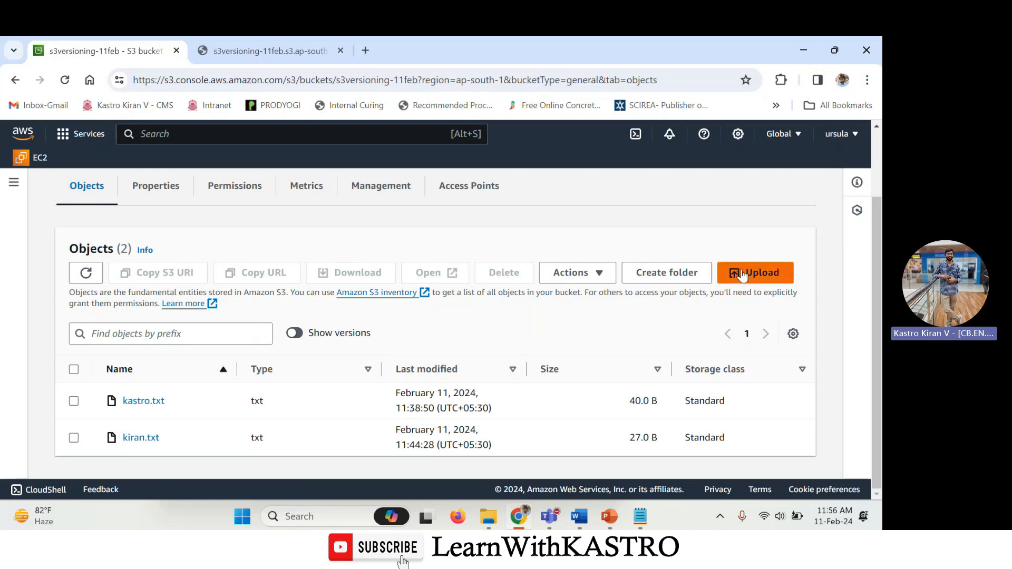
left_click(723, 272)
scroll(402, 337, "down", 3)
left_click(476, 227)
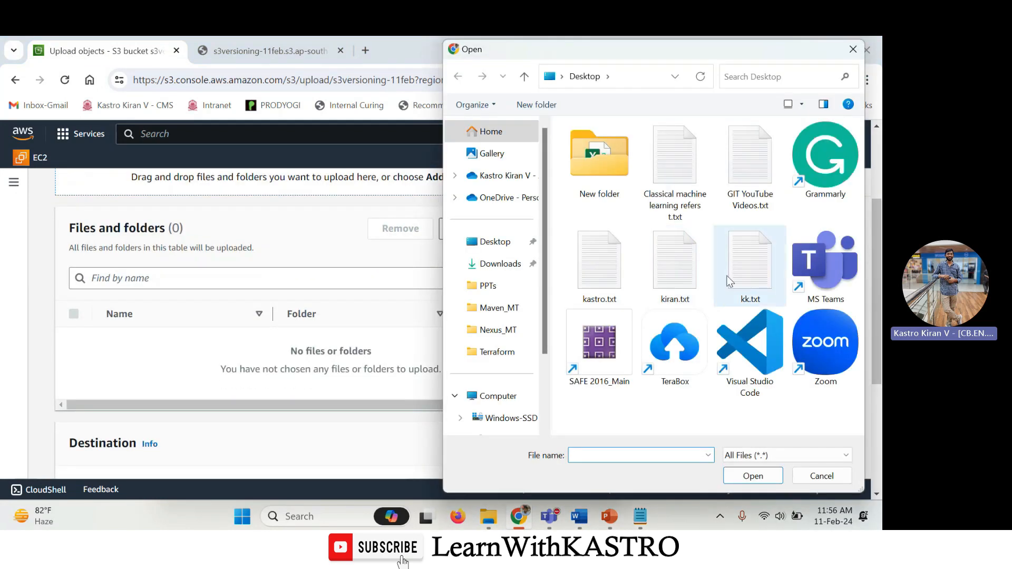
left_click(745, 274)
double_click(746, 271)
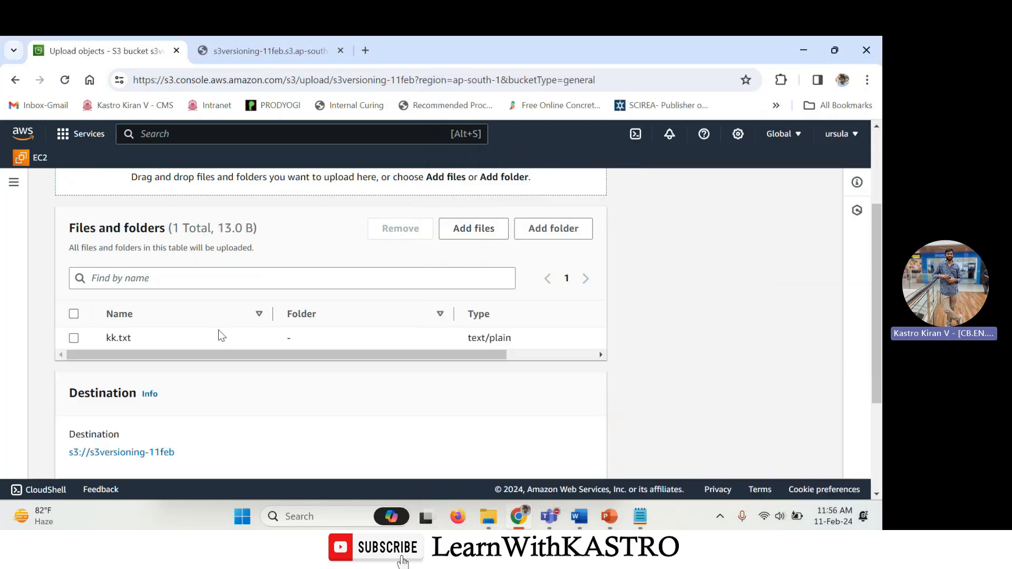
Step: Upload kk.txt to the bucket and close the upload status page
scroll(219, 334, "down", 3)
left_click(575, 456)
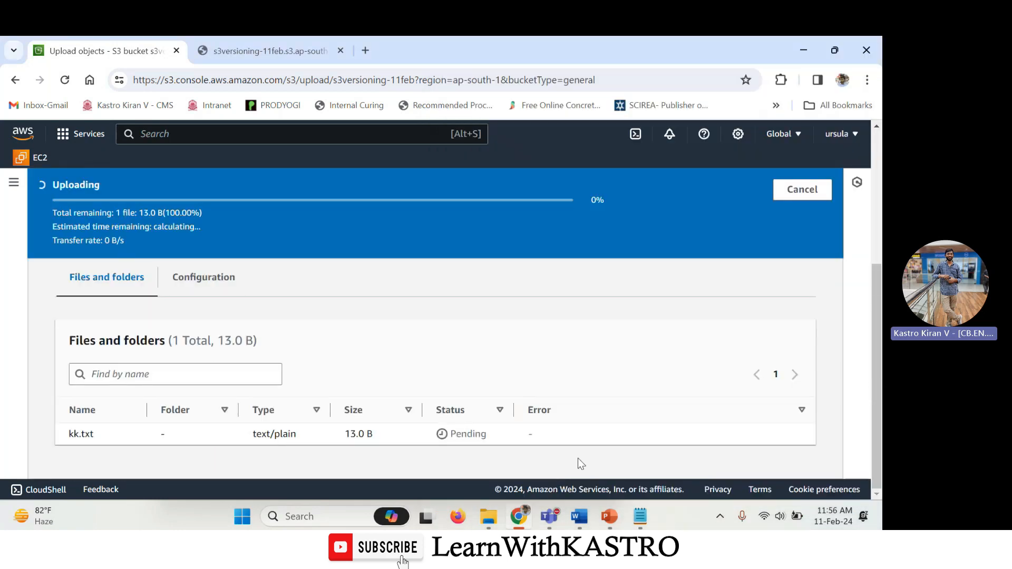
scroll(801, 284, "up", 5)
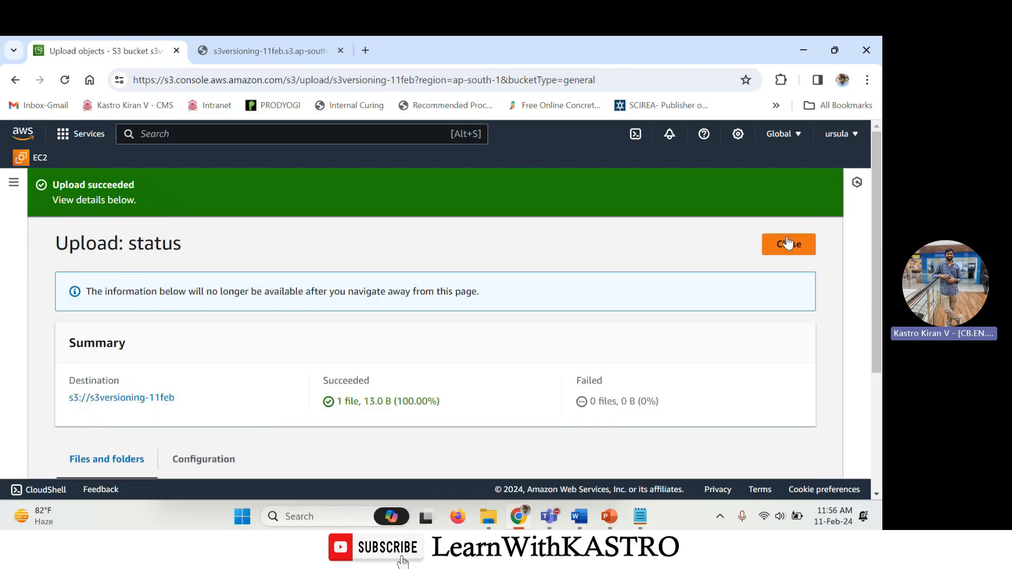
left_click(786, 244)
Step: Examine the bucket's object list, checking the name and last modified time of kk.txt and the kiran.txt and kastro.txt entries
scroll(290, 328, "down", 3)
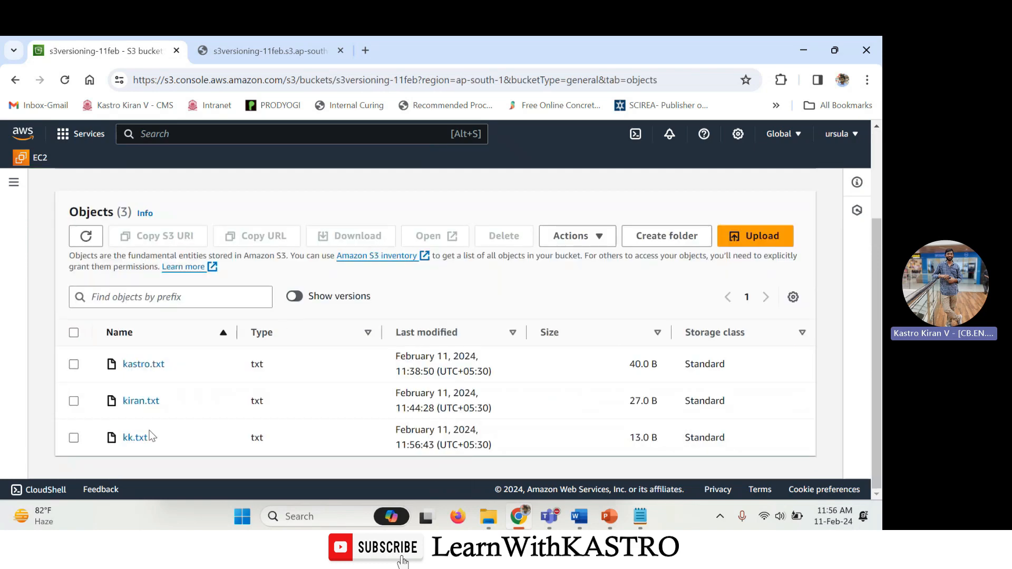
left_click_drag(163, 441, 119, 439)
left_click_drag(394, 445, 437, 446)
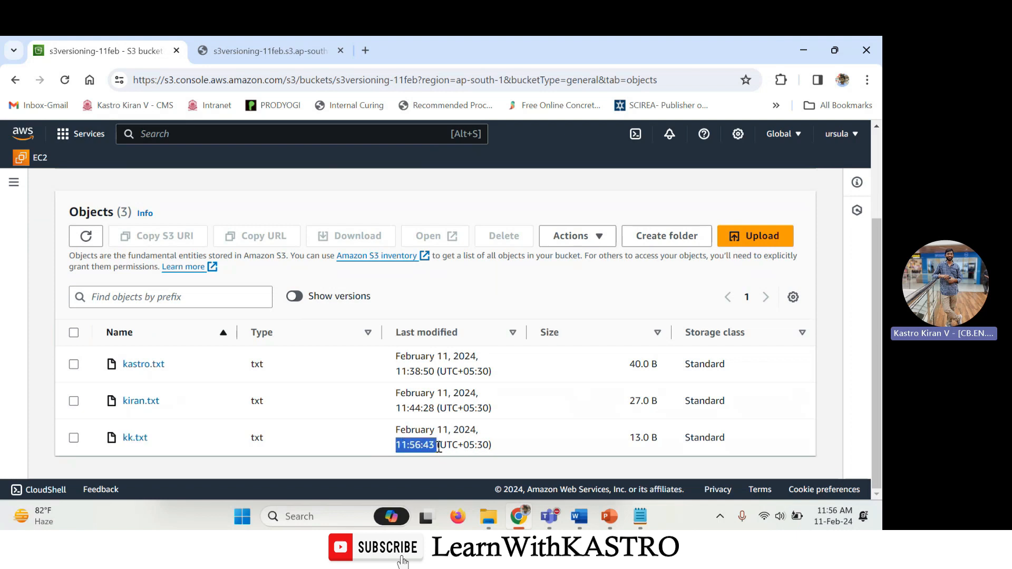
left_click_drag(176, 399, 124, 400)
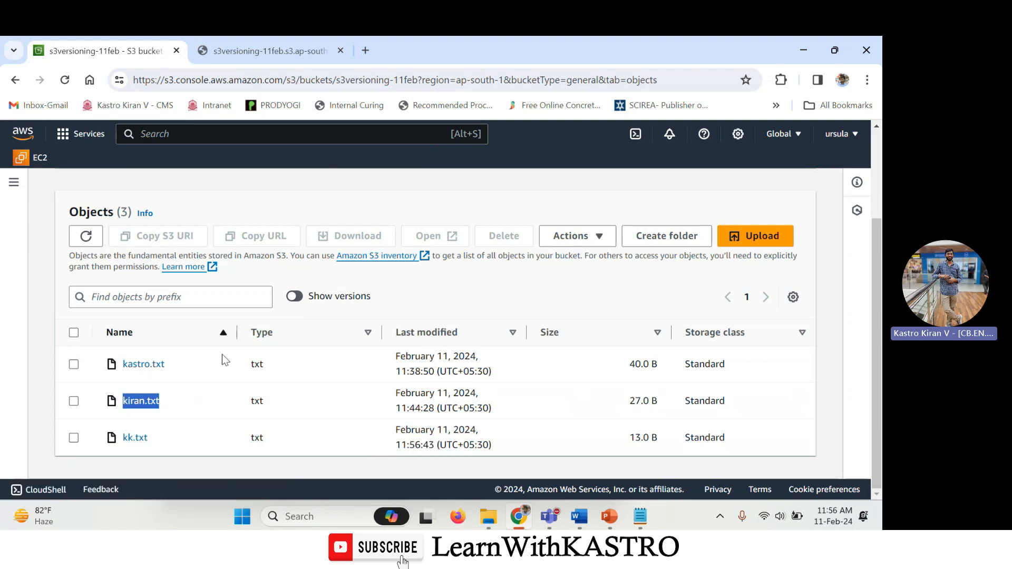
left_click(173, 363)
left_click_drag(173, 363, 123, 366)
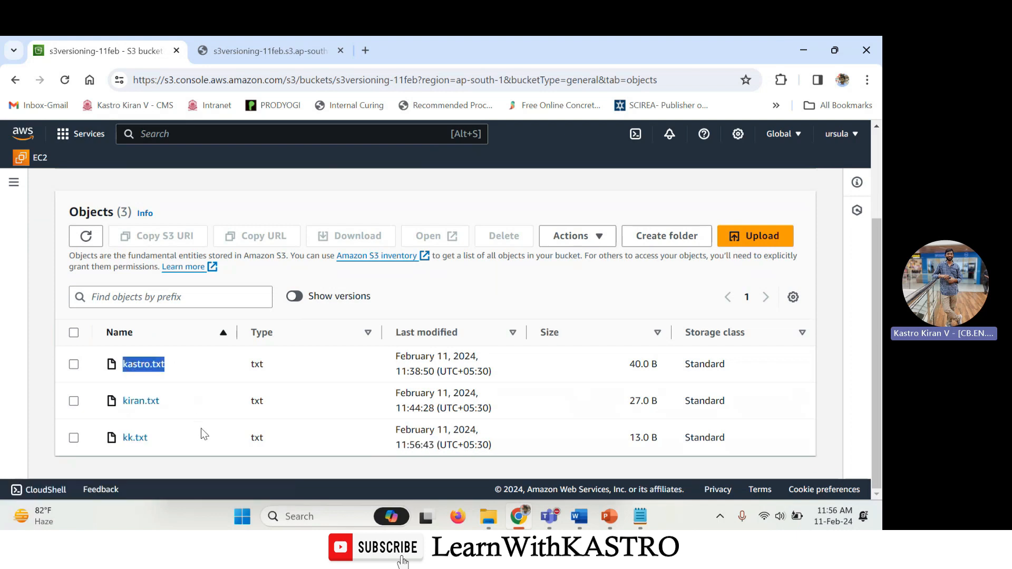
Step: Check kk.txt in the bucket's object list, briefly turning the version display on and off again
left_click(40, 447)
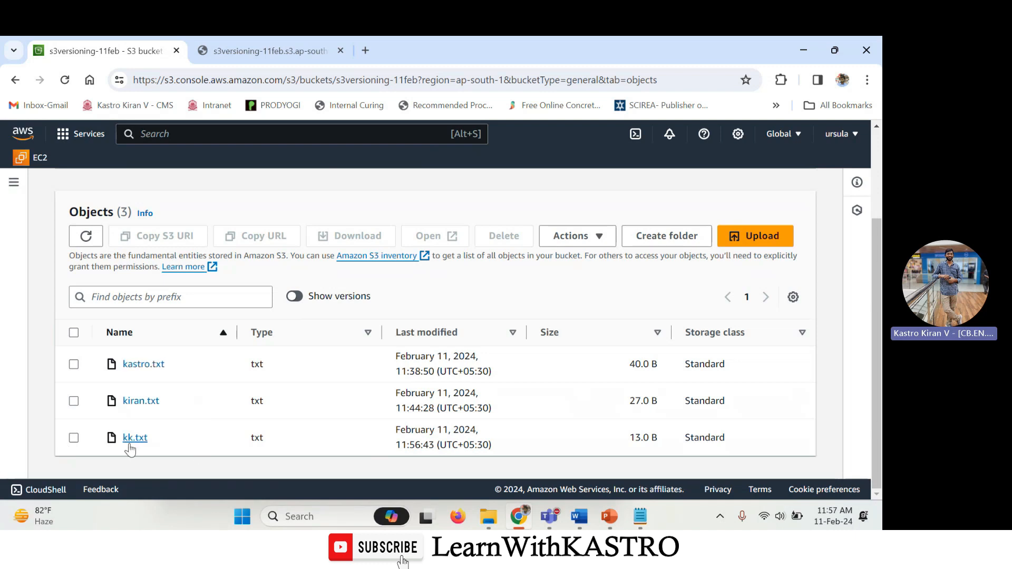
left_click_drag(154, 440, 125, 439)
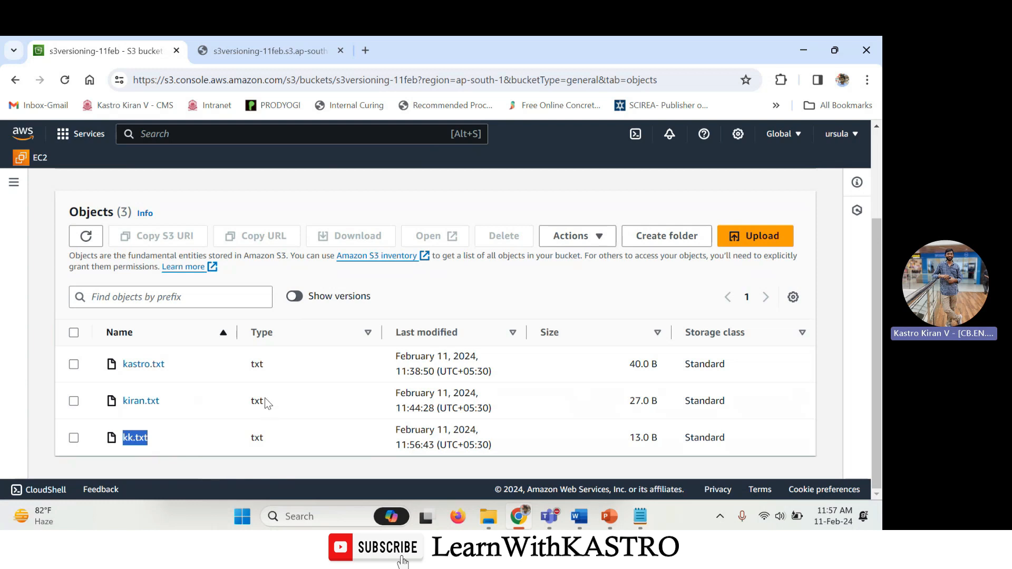
left_click(297, 298)
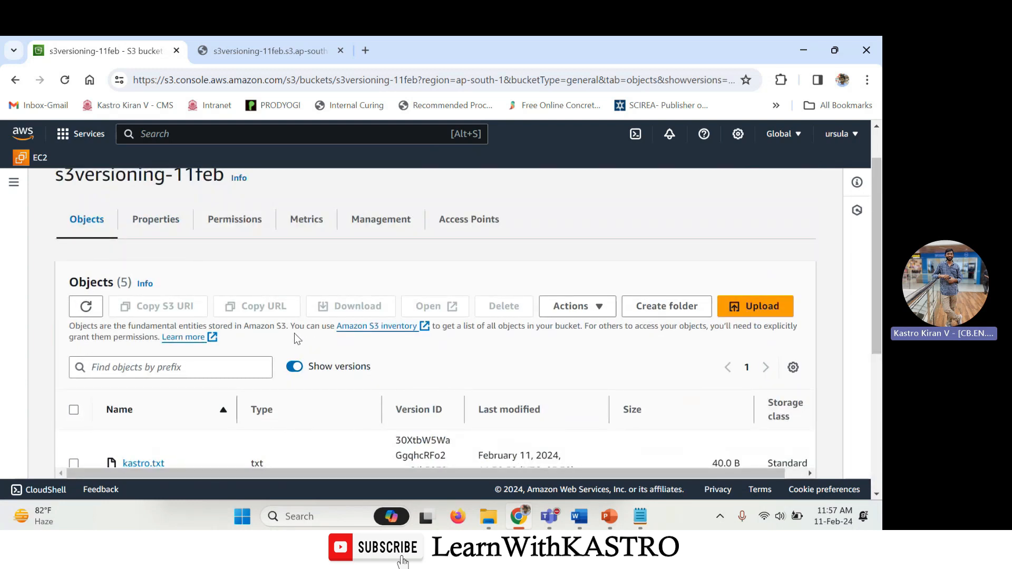
left_click(293, 366)
scroll(172, 434, "down", 2)
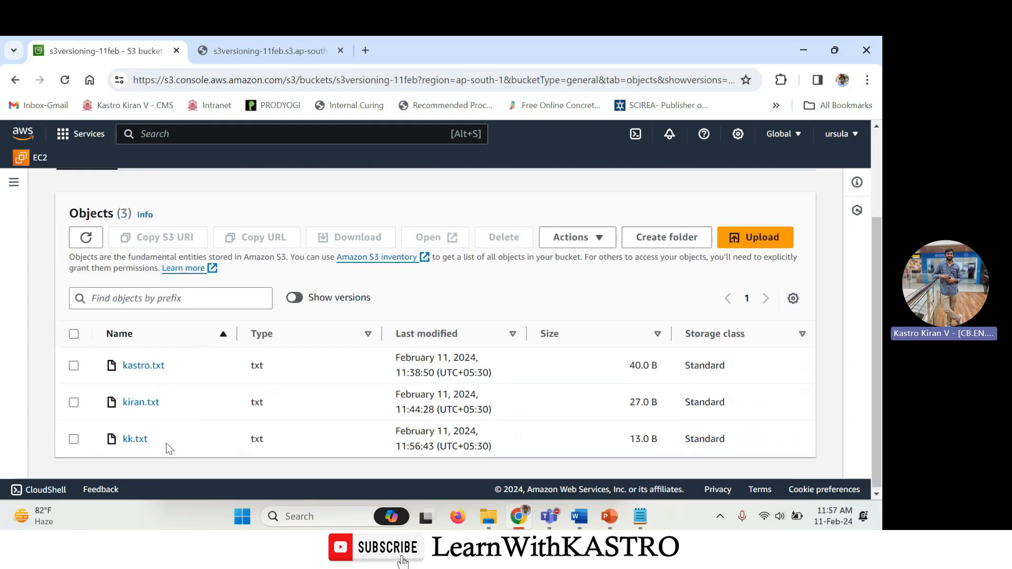
left_click_drag(166, 443, 123, 443)
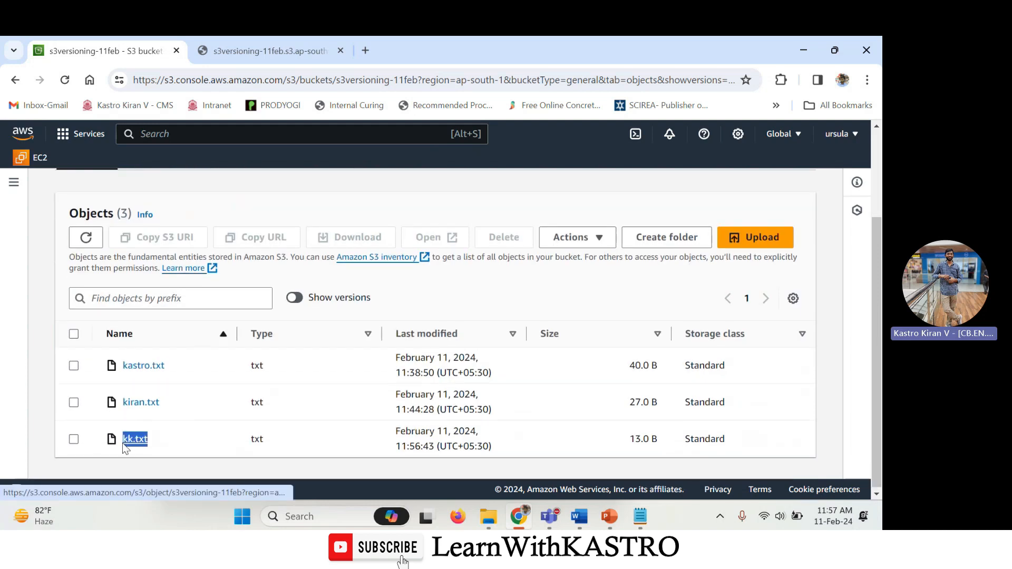
left_click(162, 442)
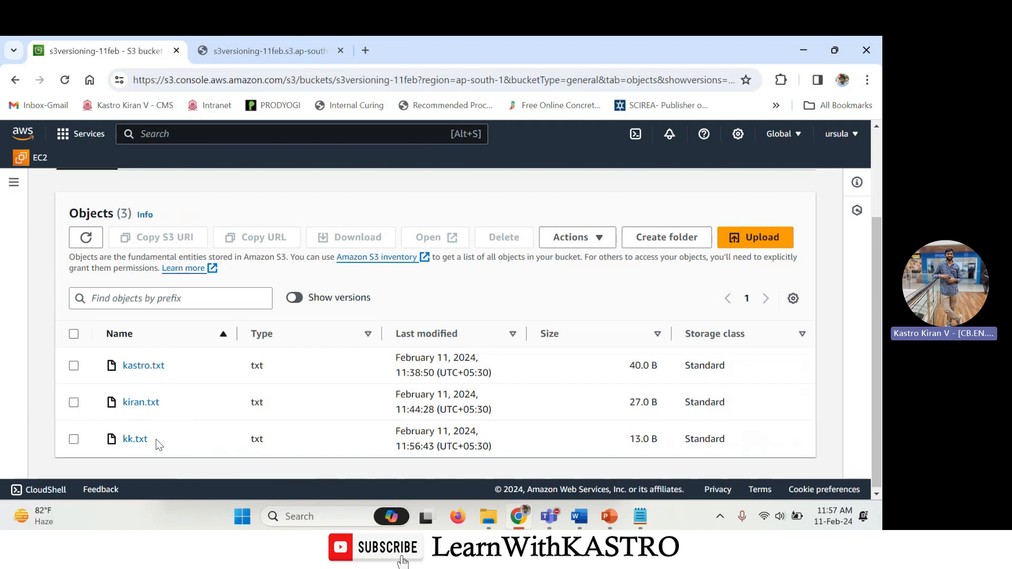
left_click_drag(156, 441, 123, 442)
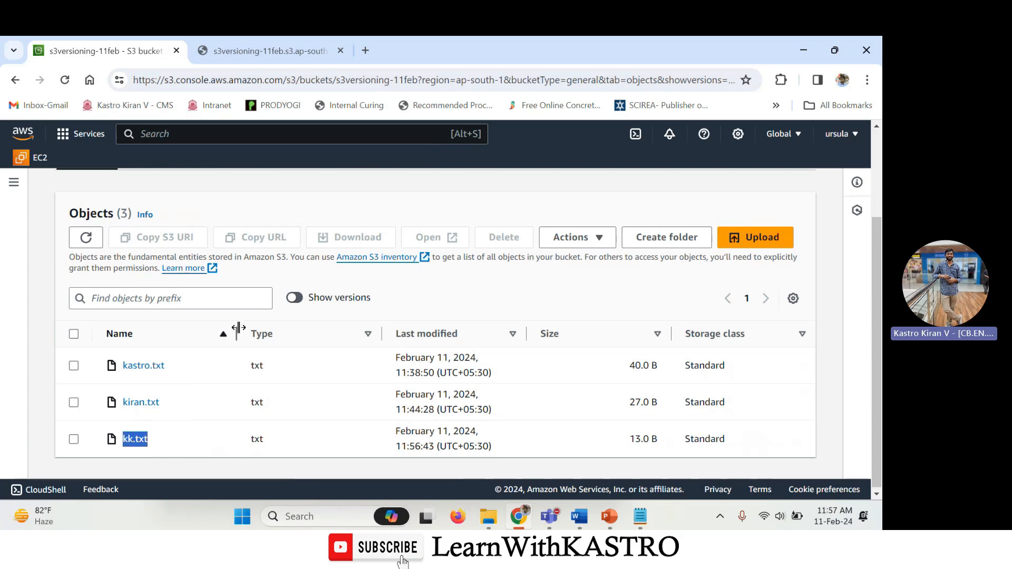
Step: Show object versions and examine the version ID of kk.txt
left_click(296, 299)
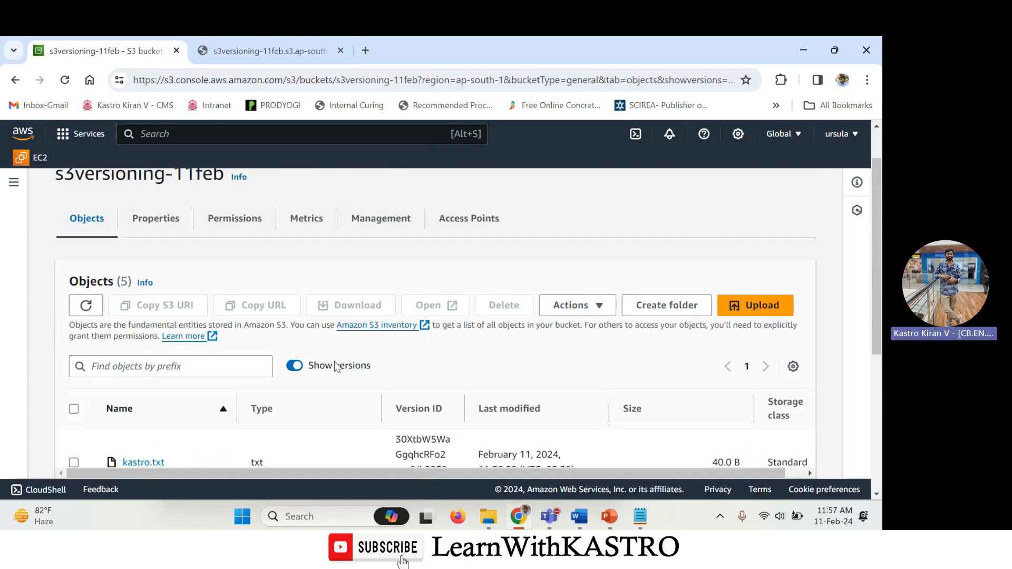
scroll(335, 365, "down", 5)
scroll(334, 364, "down", 1)
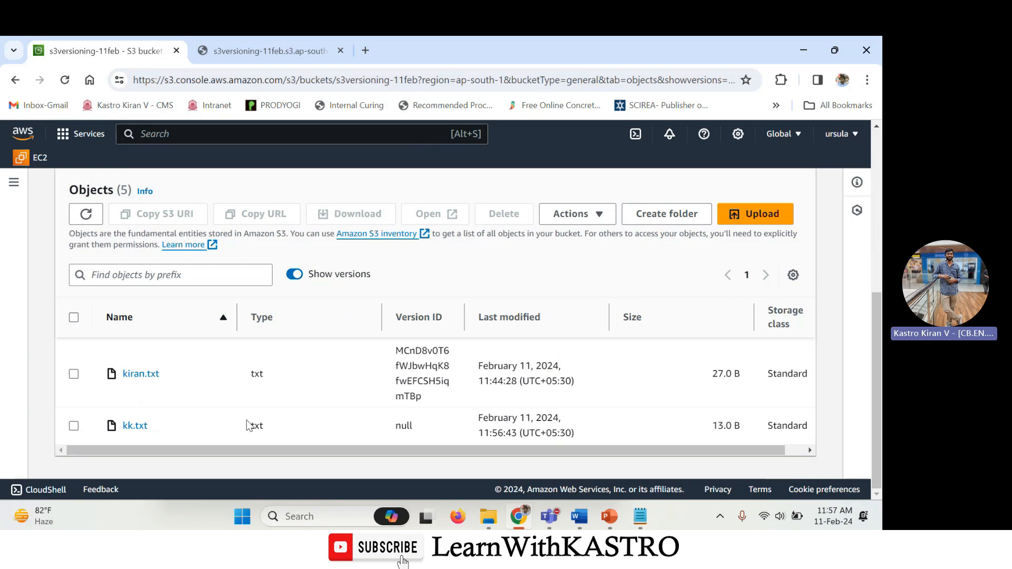
left_click_drag(172, 429, 125, 428)
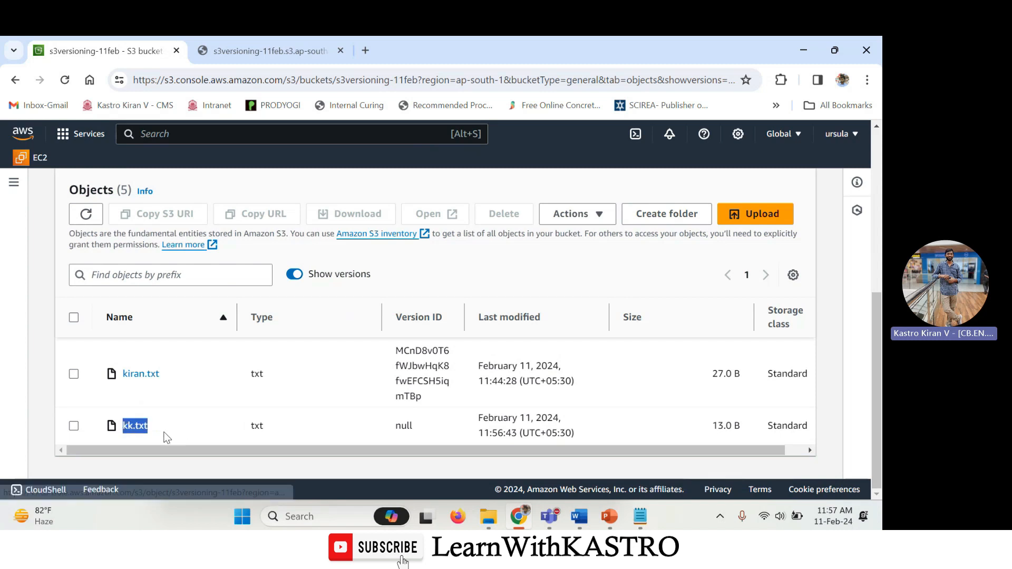
left_click_drag(425, 431, 394, 432)
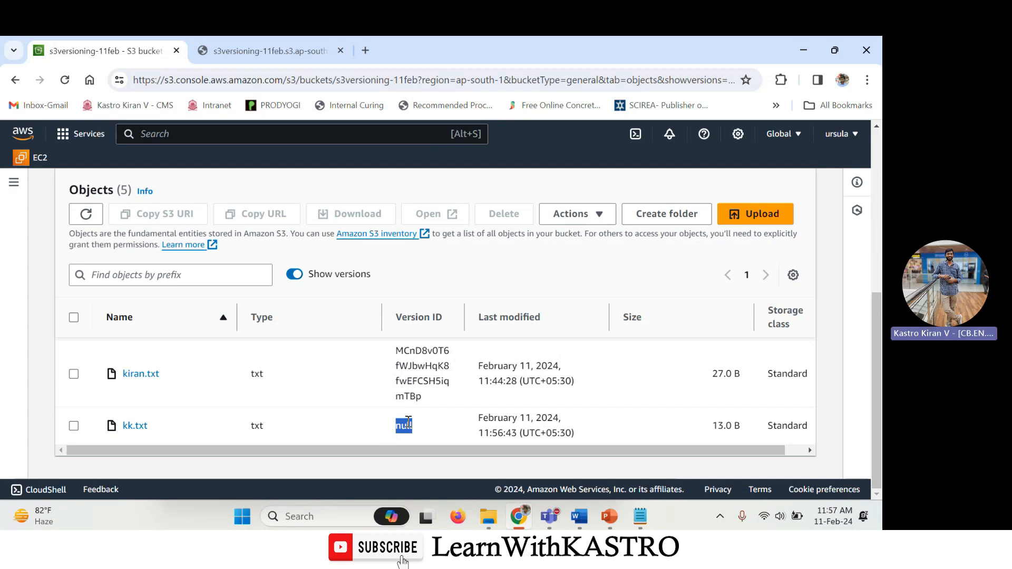
left_click(416, 427)
left_click_drag(416, 425, 393, 428)
left_click_drag(151, 426, 113, 427)
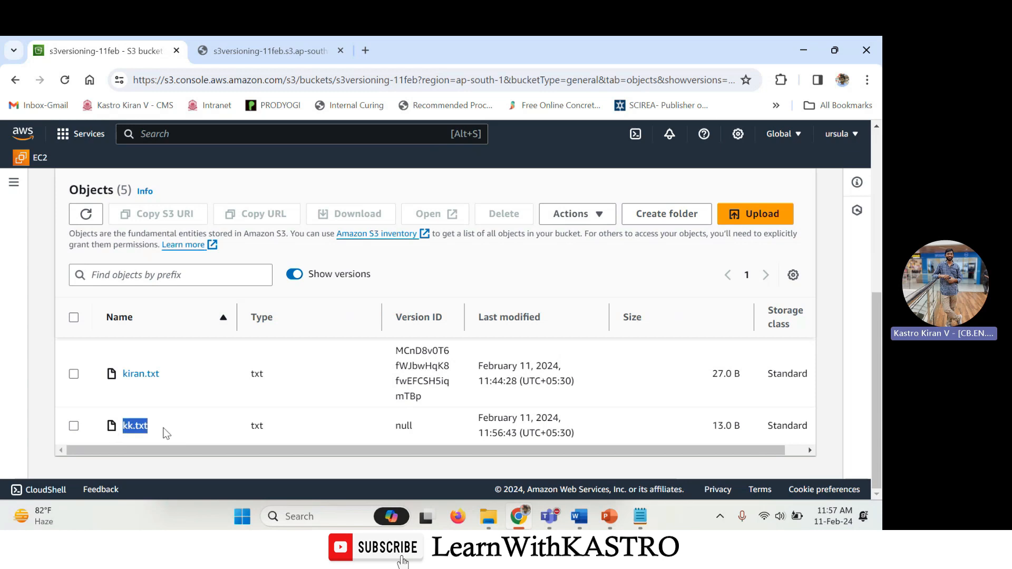
Step: Hide object versions and locate kk.txt in the plain object list
left_click(294, 274)
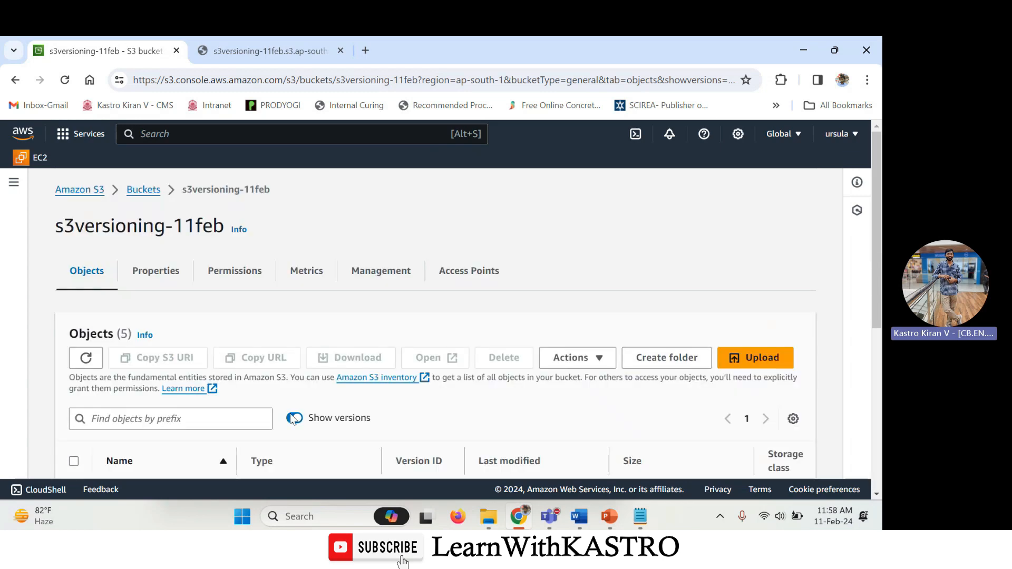
scroll(250, 308, "down", 1)
scroll(250, 309, "down", 2)
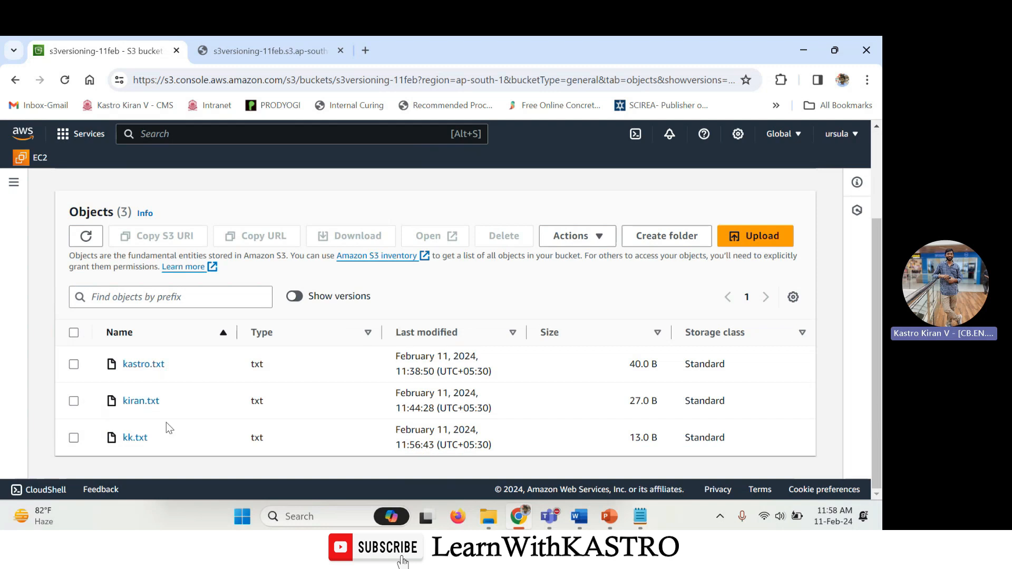
left_click_drag(165, 434, 122, 443)
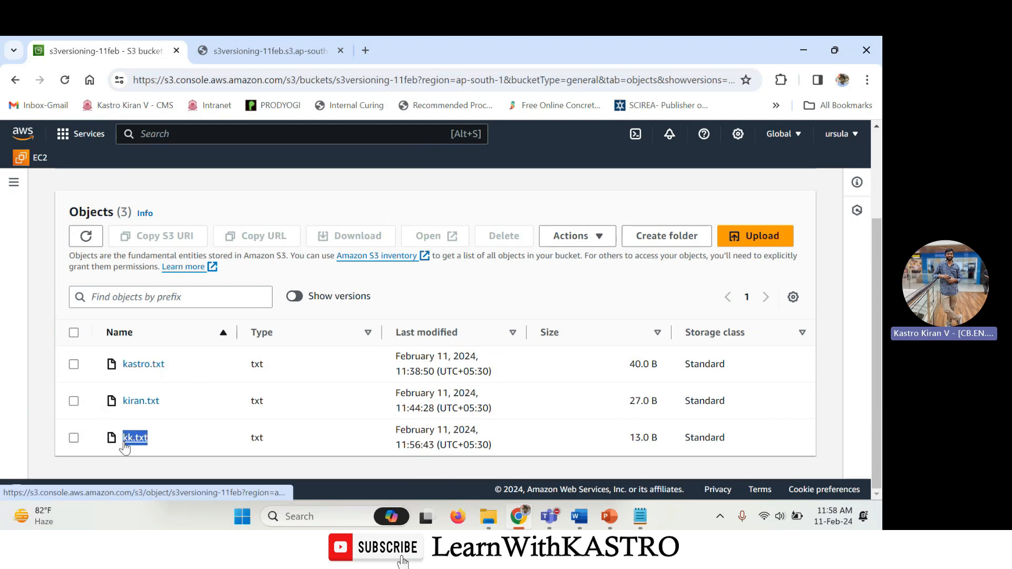
left_click(156, 442)
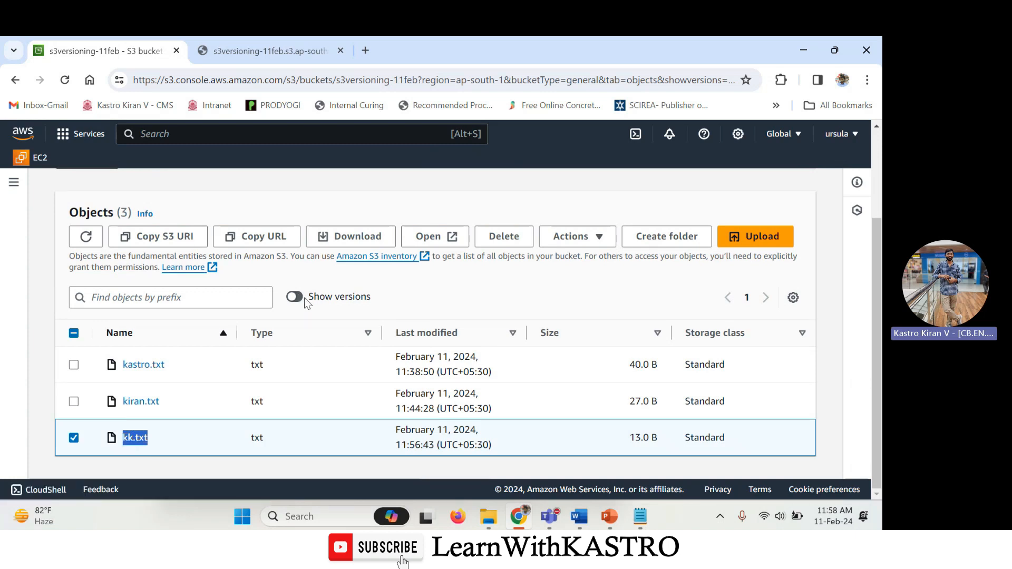
Step: Delete kk.txt with versions hidden, confirming with "permanently delete", and close the deletion status page
left_click(184, 448)
left_click_drag(167, 444, 121, 440)
left_click(510, 238)
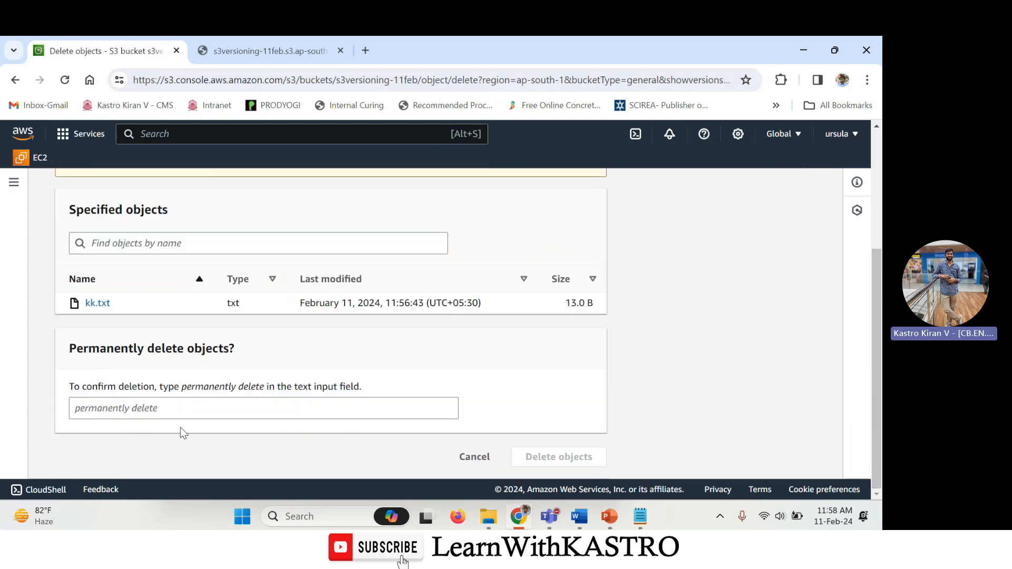
left_click_drag(184, 393, 264, 391)
key("ctrl+c")
left_click(179, 409)
key("ctrl+v")
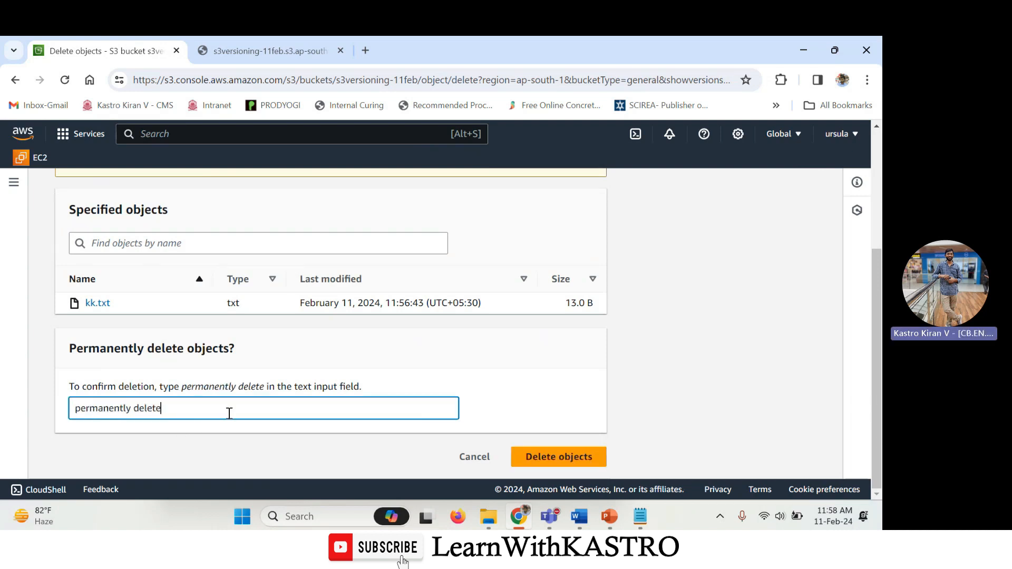
left_click(550, 460)
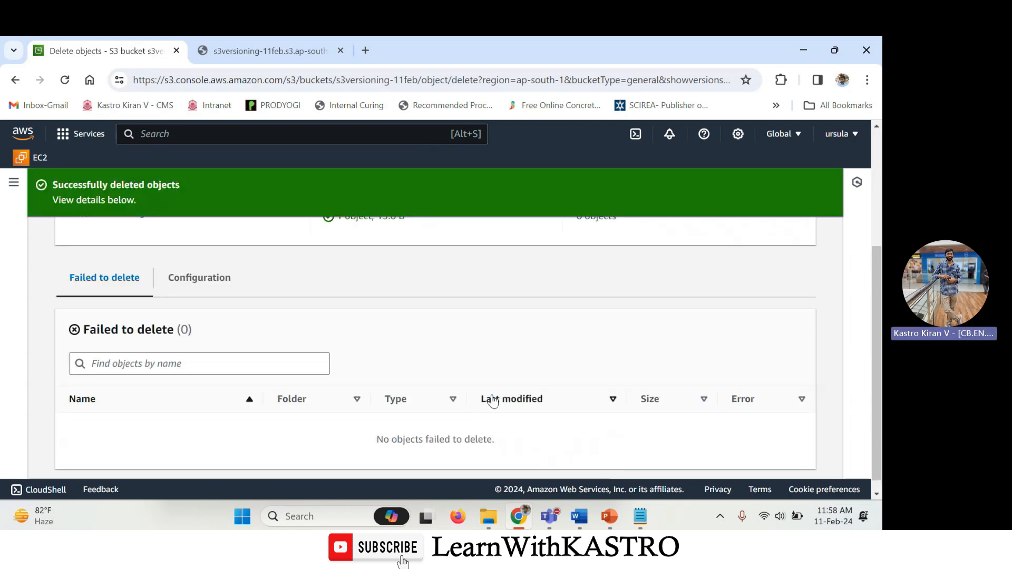
scroll(545, 337, "up", 4)
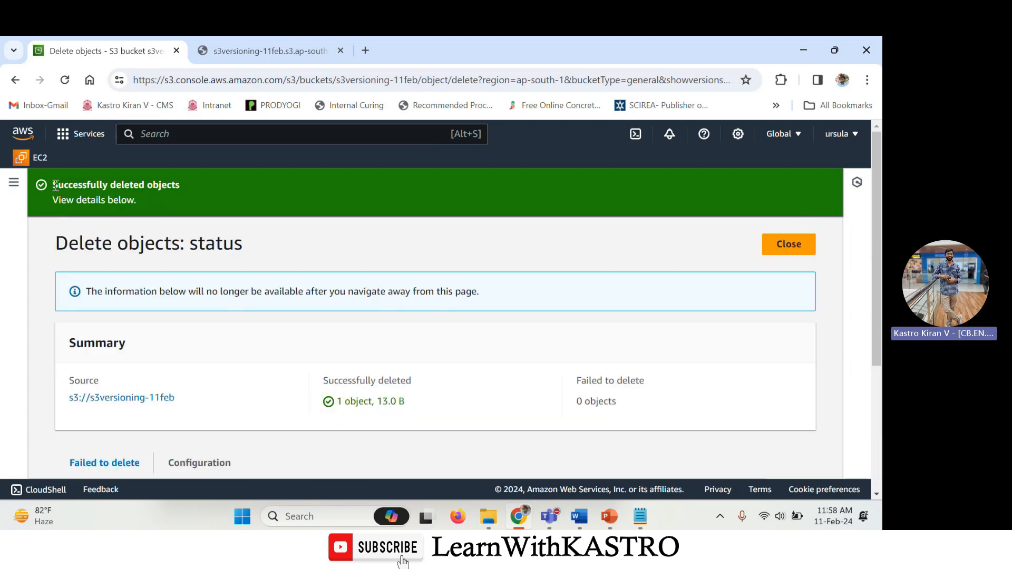
left_click(789, 244)
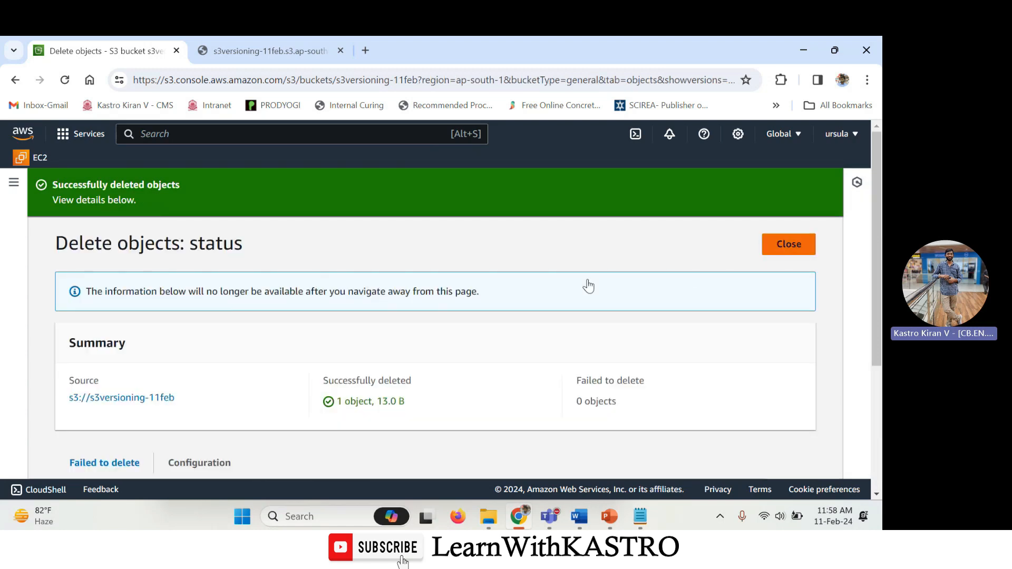
Step: Check which objects the bucket still lists with the version display off
scroll(158, 390, "down", 1)
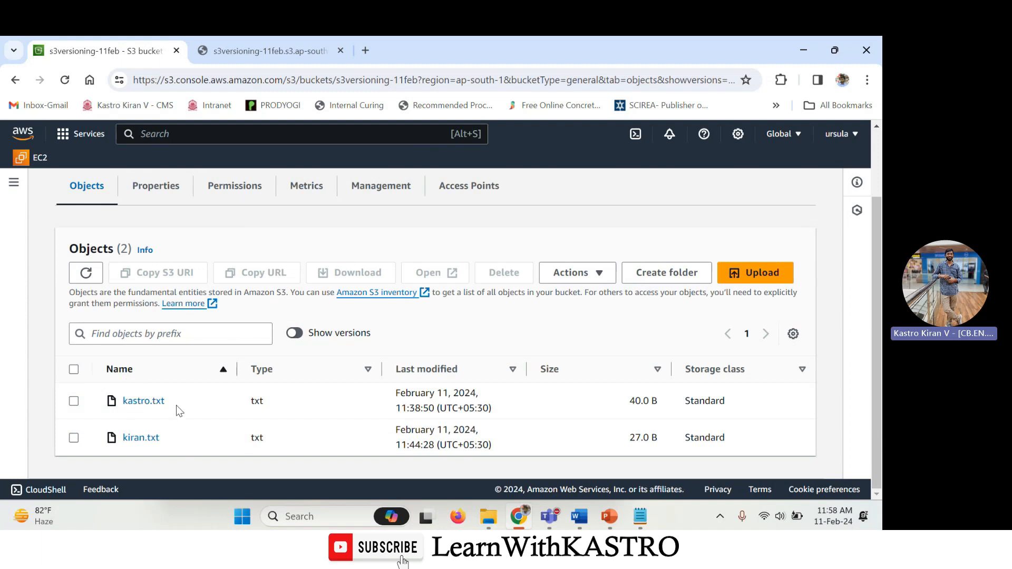
left_click_drag(178, 405, 122, 402)
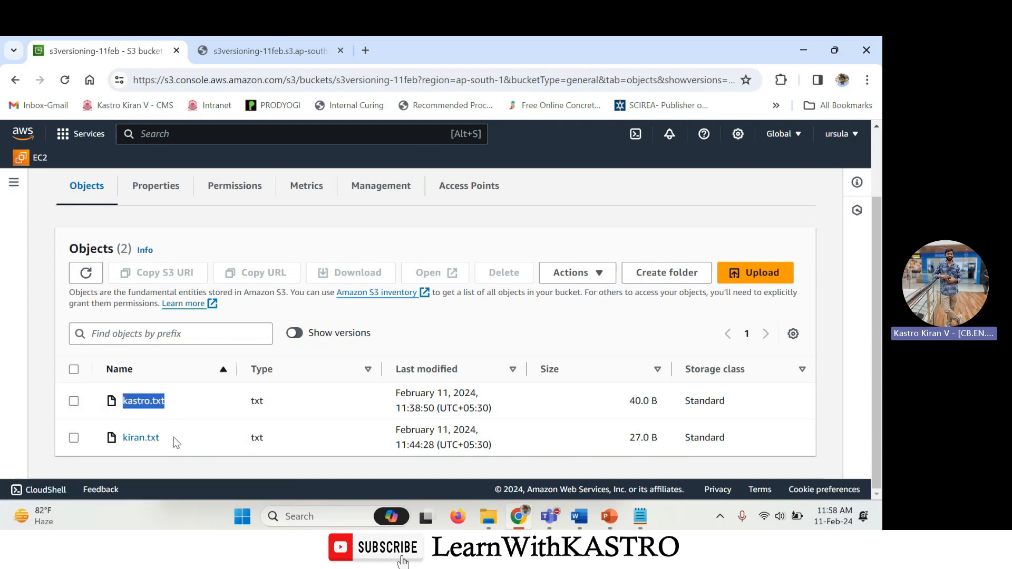
left_click_drag(176, 443, 122, 437)
left_click(188, 455)
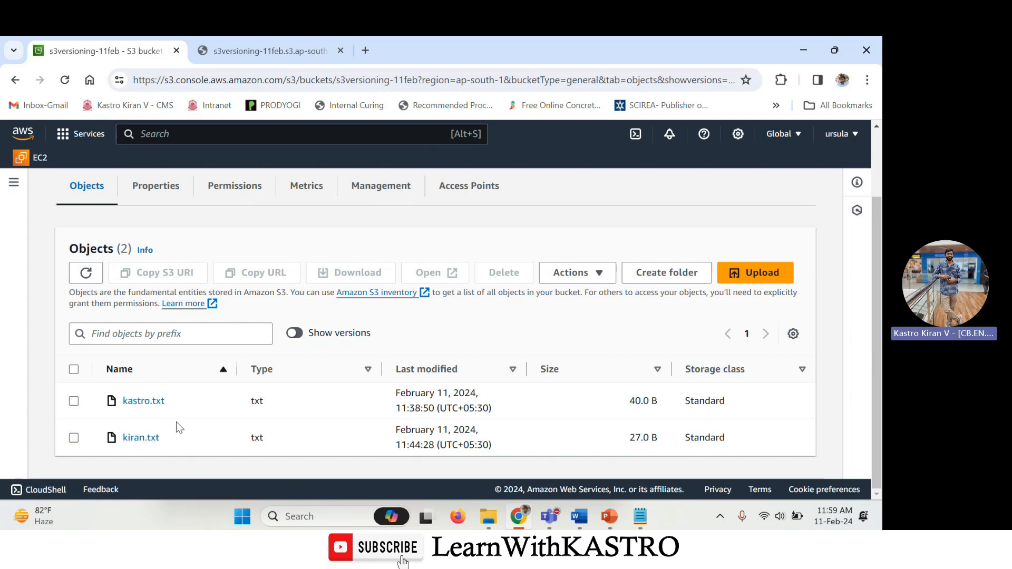
left_click_drag(380, 335, 317, 335)
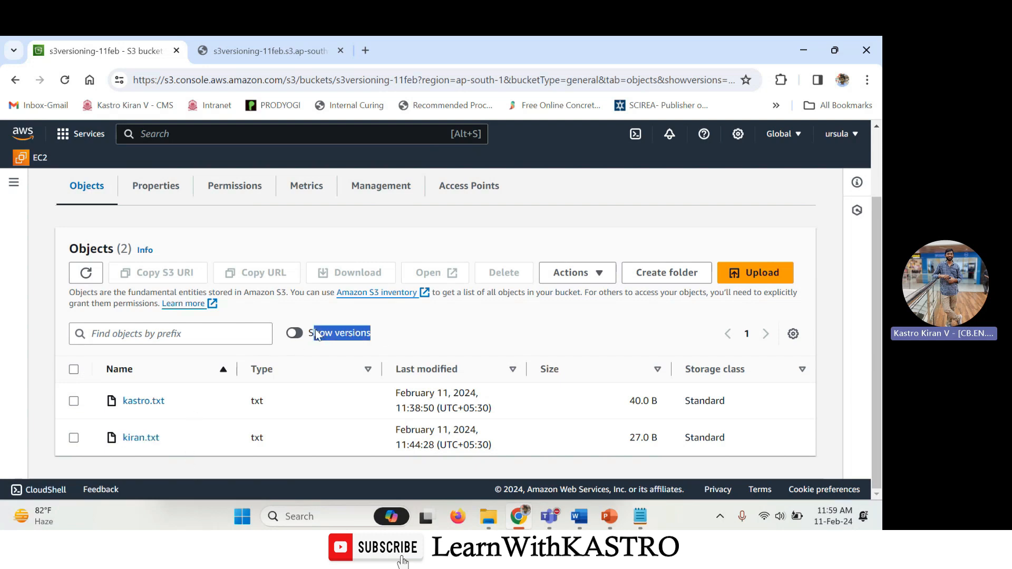
left_click_drag(393, 343, 328, 336)
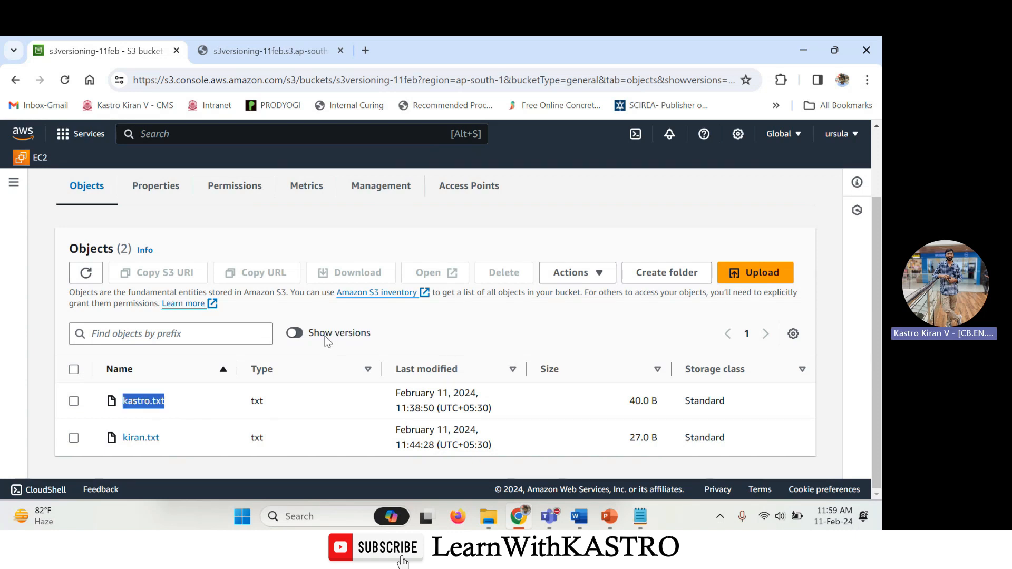
Step: Show object versions and examine the type and version ID of the kk.txt entry
left_click(295, 333)
scroll(300, 338, "down", 3)
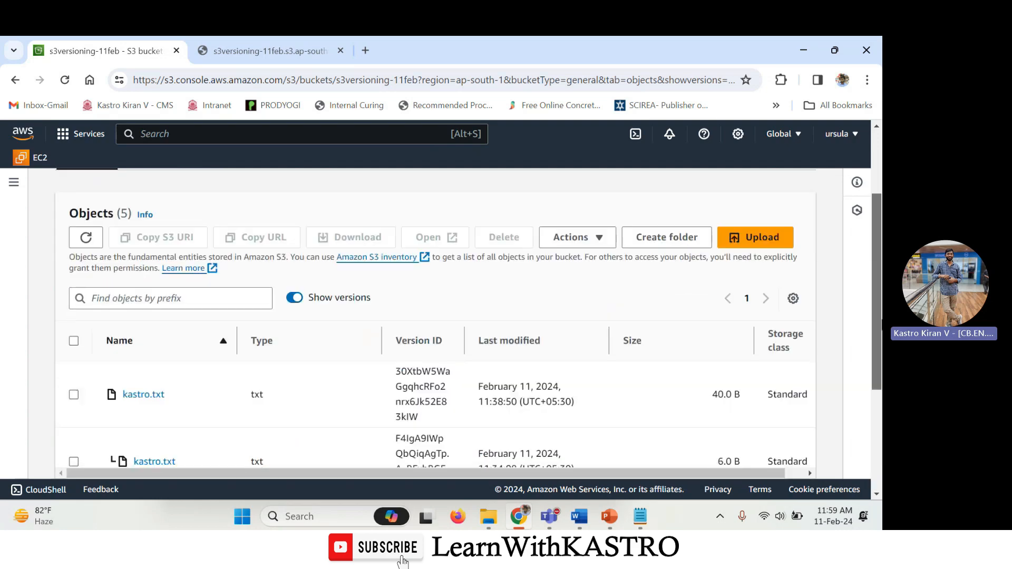
scroll(300, 401, "down", 1)
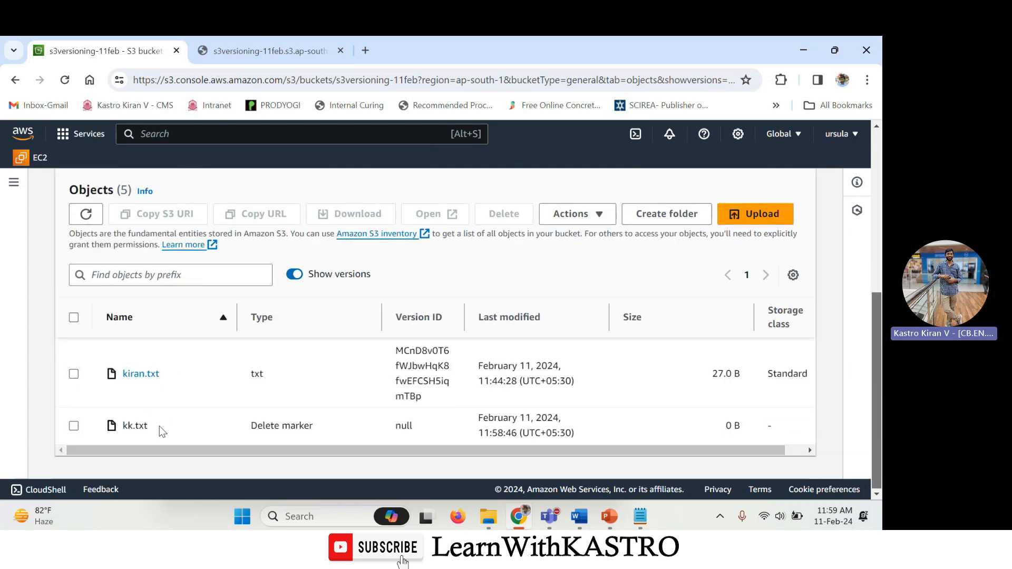
left_click_drag(159, 426, 125, 427)
left_click_drag(421, 426, 398, 426)
left_click_drag(316, 426, 254, 428)
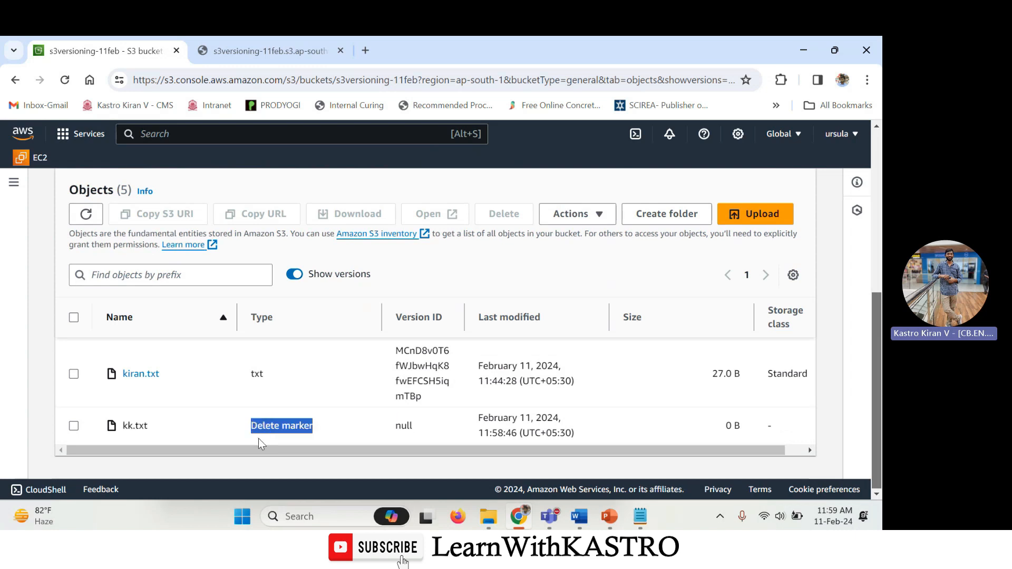
left_click(258, 439)
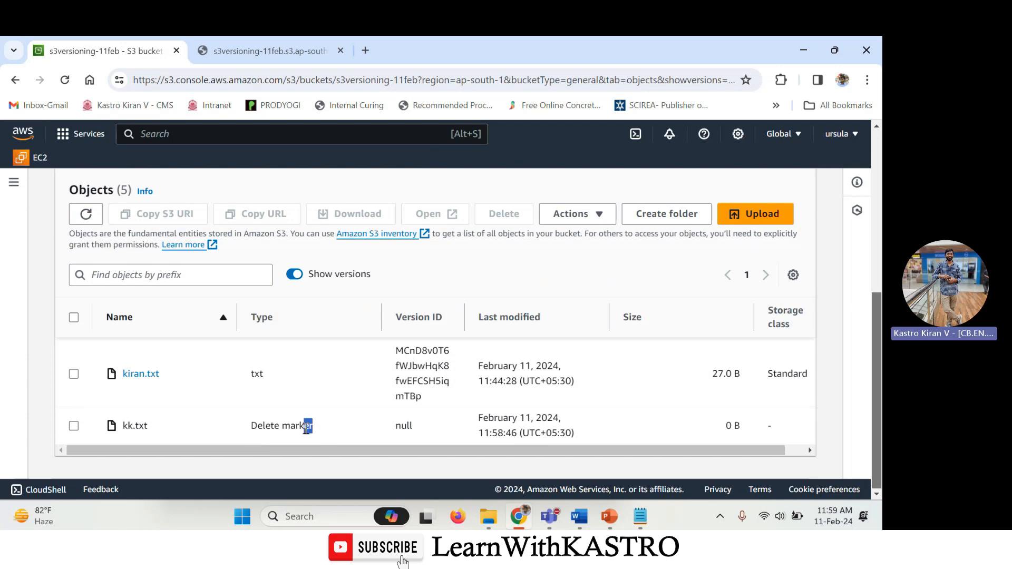
left_click_drag(306, 427, 252, 429)
Step: Permanently delete the kk.txt delete marker with the null version ID, confirming with "permanently delete", and close the deletion status page
left_click(73, 425)
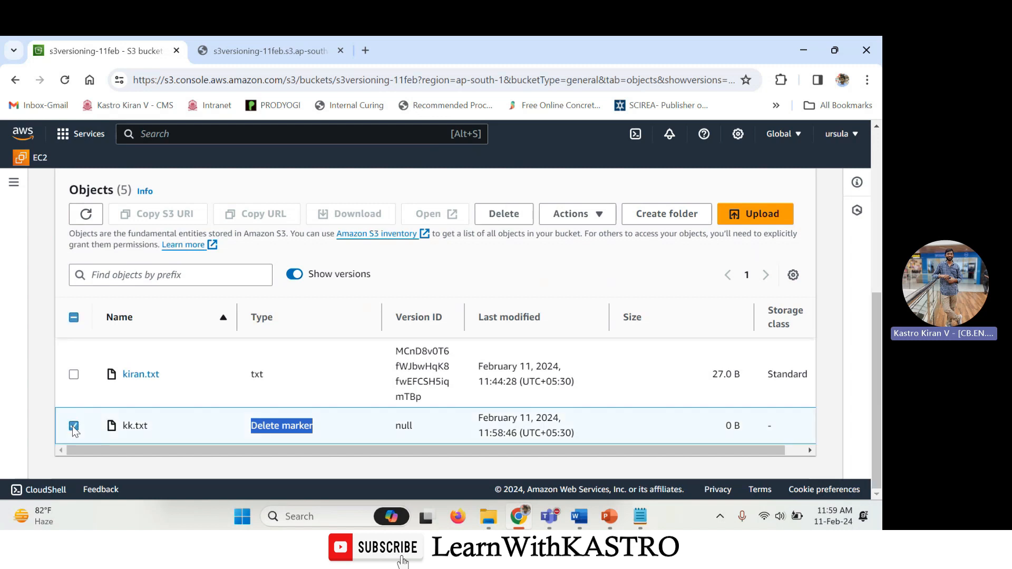
left_click(281, 426)
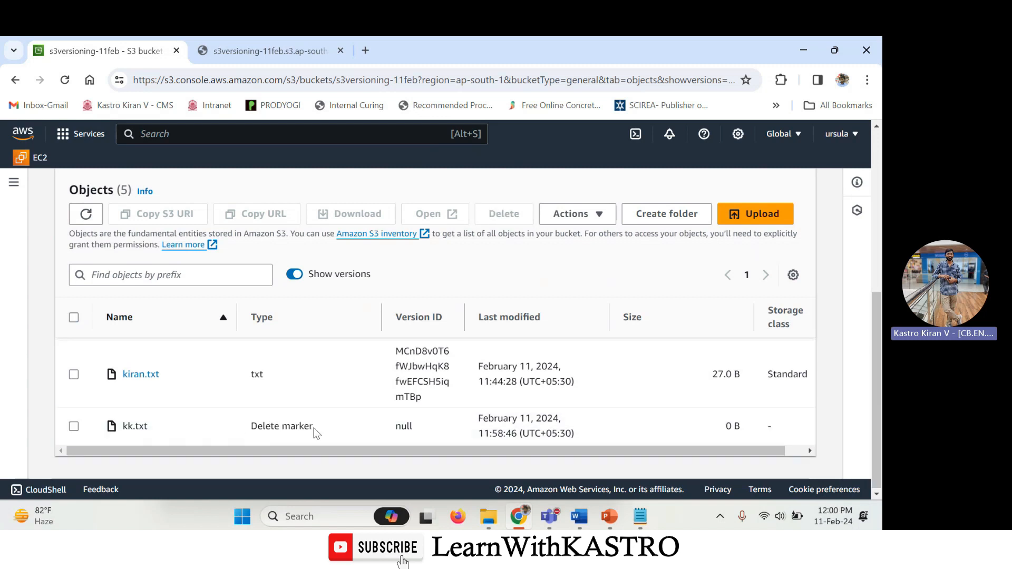
left_click_drag(316, 432, 249, 430)
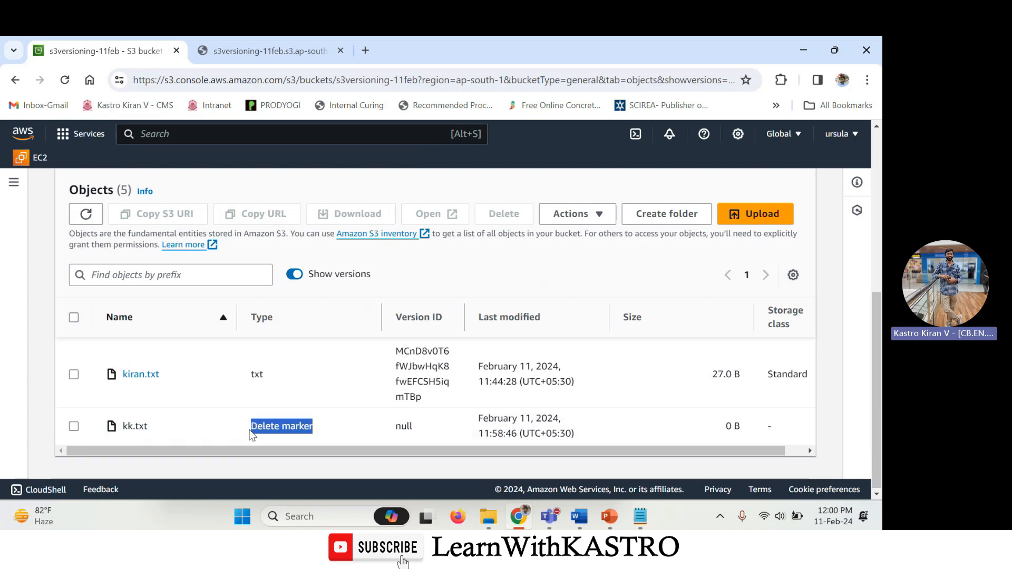
left_click(74, 426)
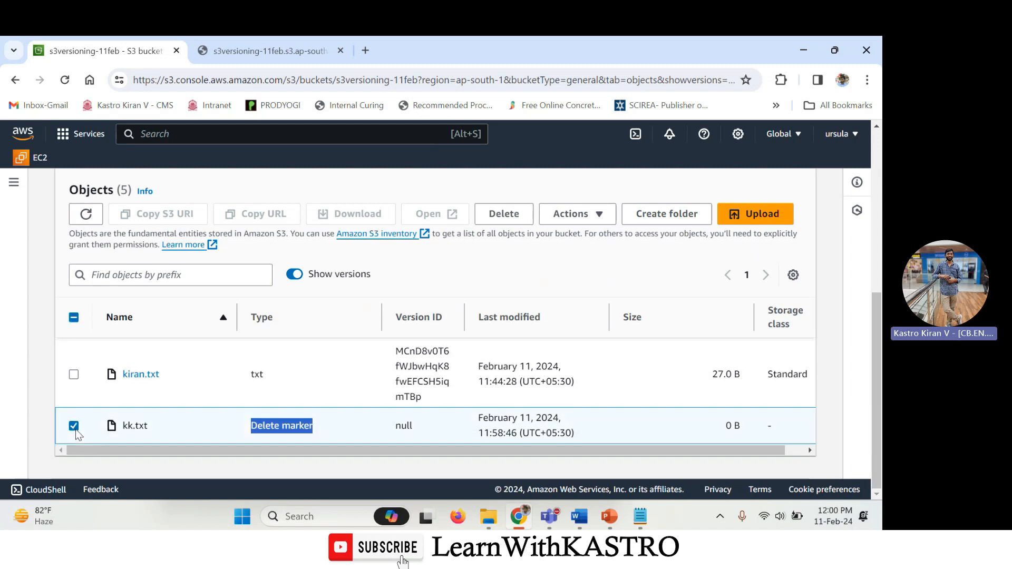
left_click(513, 217)
scroll(207, 391, "down", 3)
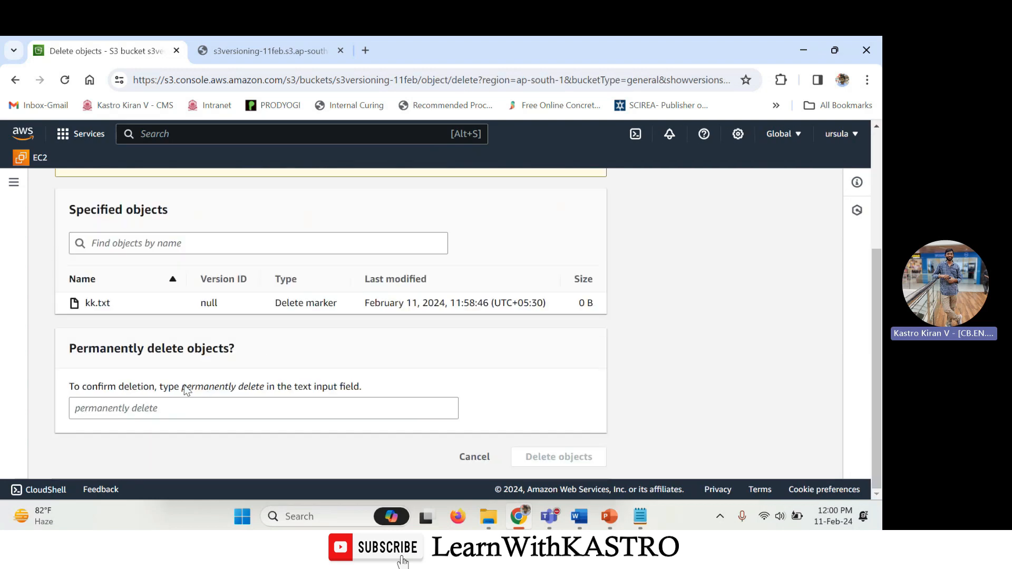
left_click_drag(183, 388, 267, 391)
key("ctrl+c")
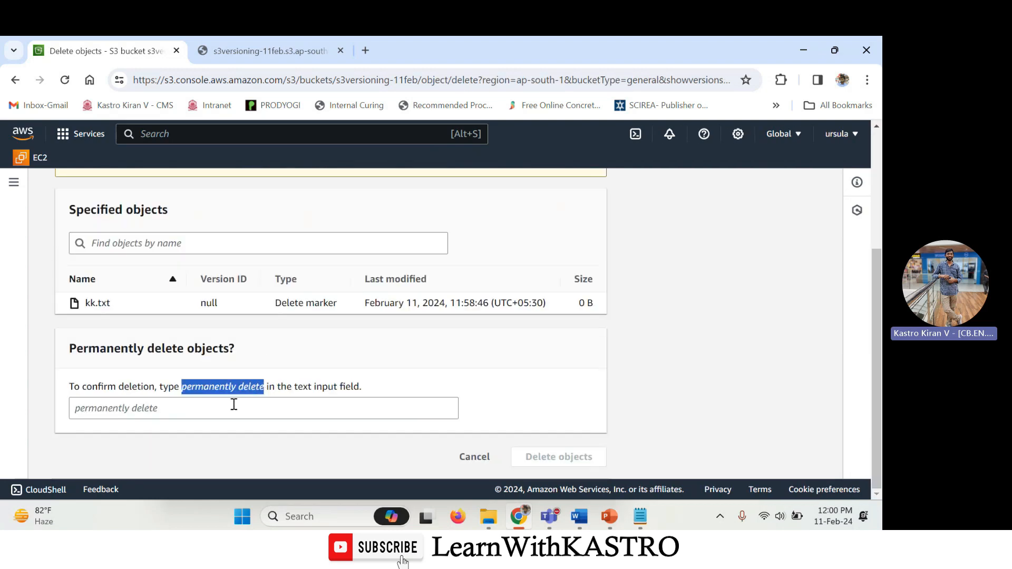
left_click(183, 407)
key("ctrl+v")
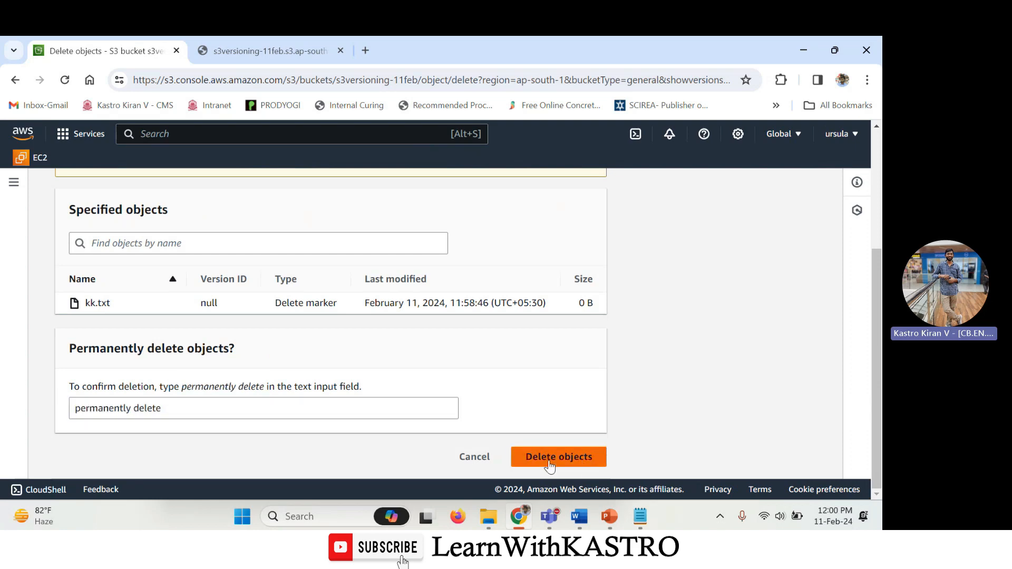
left_click(548, 457)
scroll(772, 264, "up", 4)
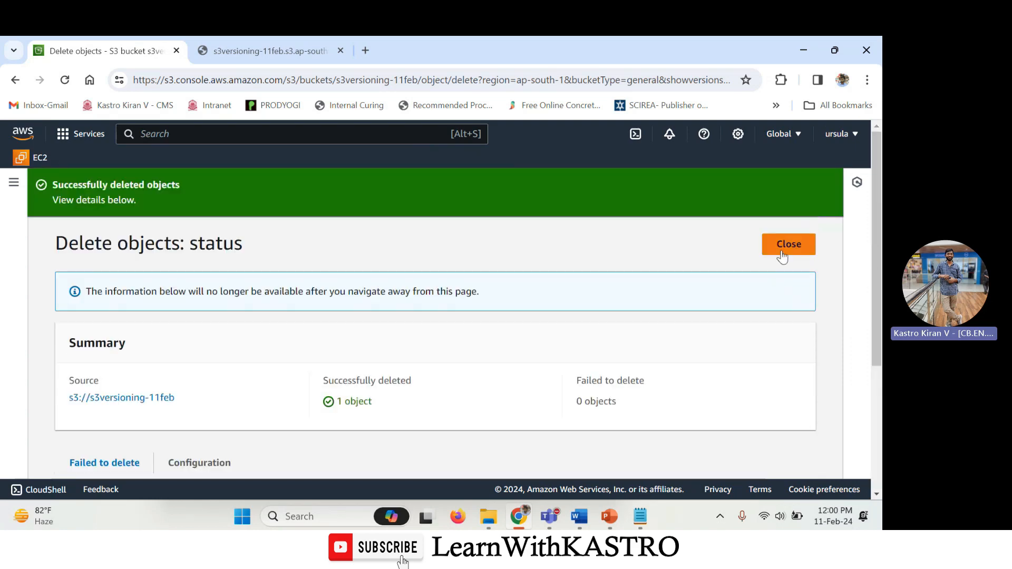
left_click(783, 255)
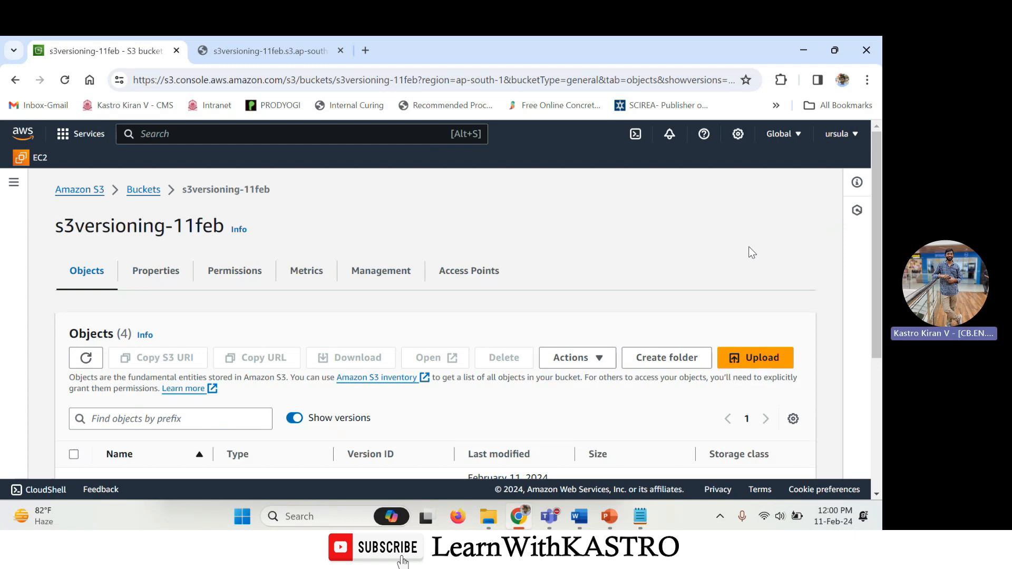
Step: Examine the bucket's version list down to kiran.txt for any remaining kk.txt entry
scroll(327, 342, "down", 3)
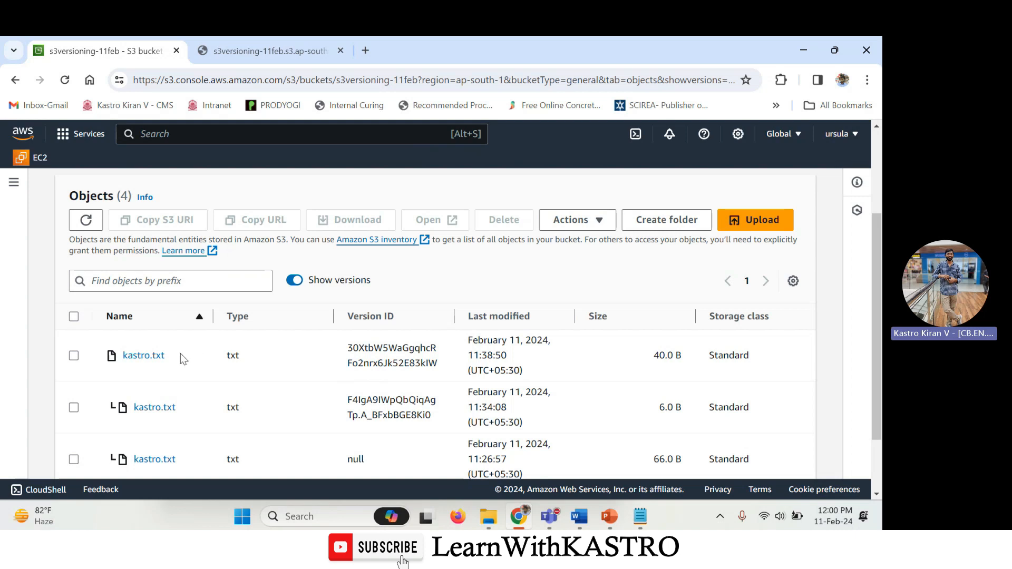
scroll(179, 390, "down", 2)
left_click_drag(178, 430, 115, 434)
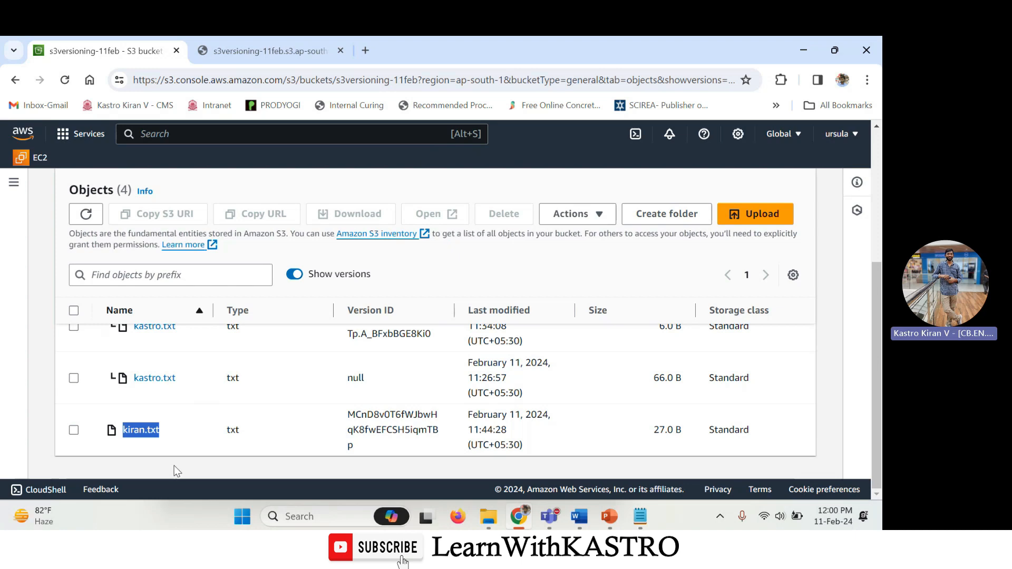
Step: Compare the bucket's object list with versions hidden and shown, ending with object versions hidden
left_click(294, 274)
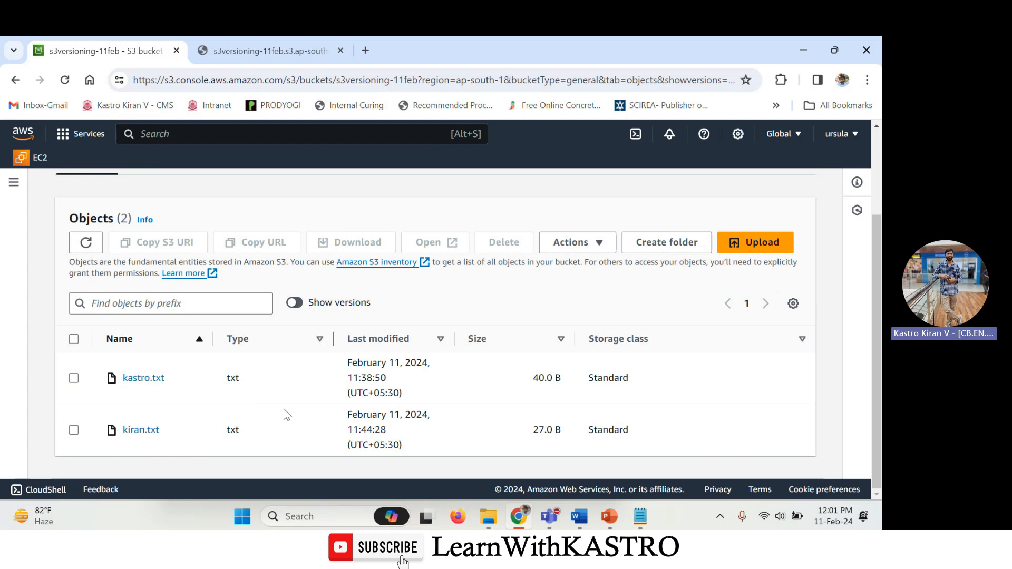
left_click_drag(157, 416, 120, 378)
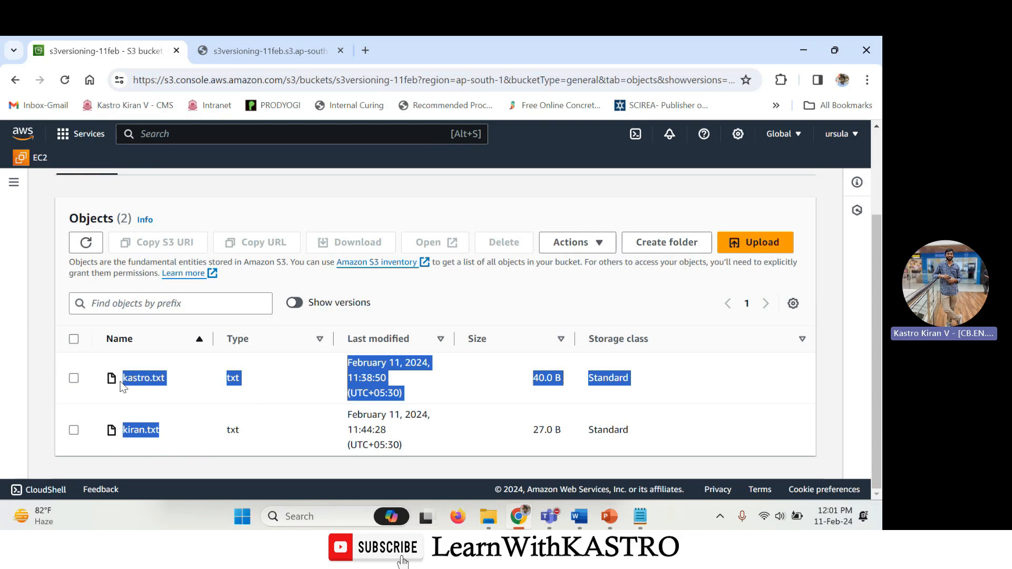
left_click(182, 458)
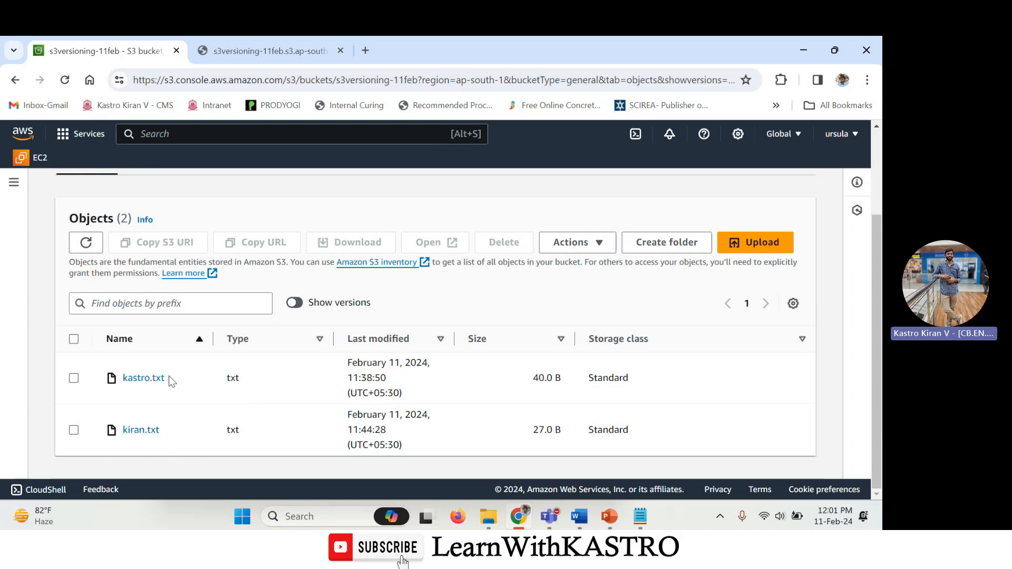
left_click(299, 304)
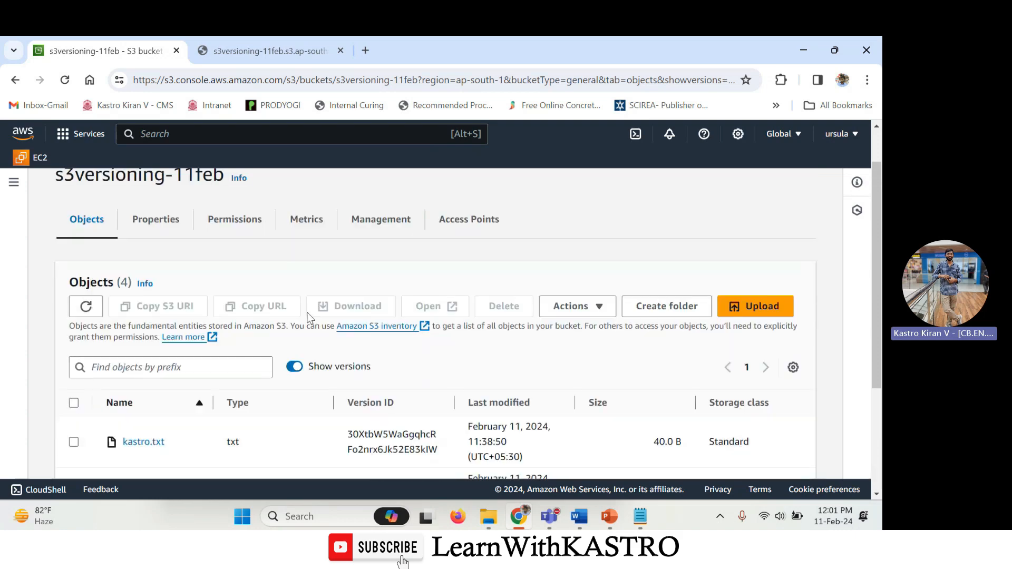
left_click(299, 367)
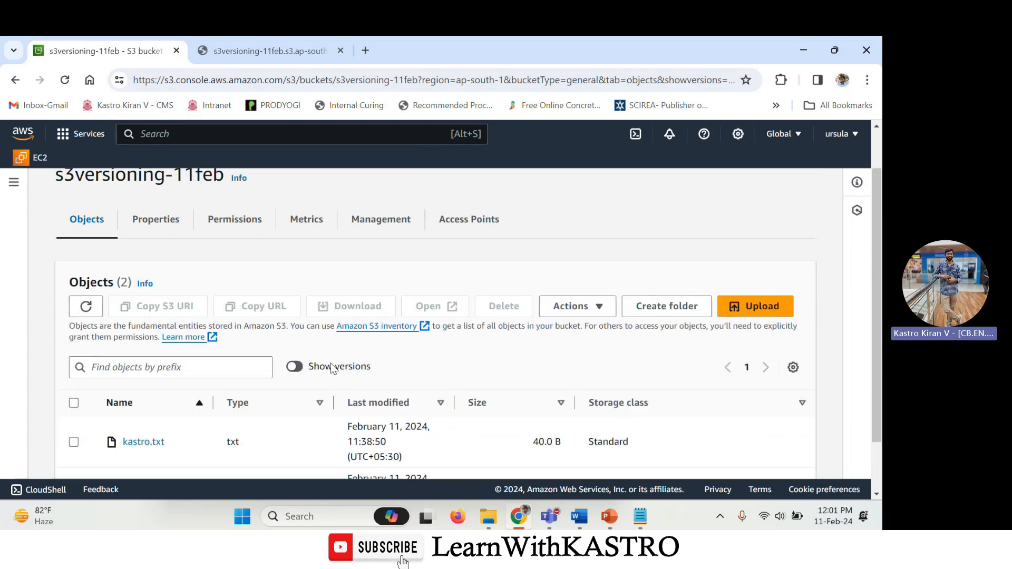
scroll(211, 374, "down", 2)
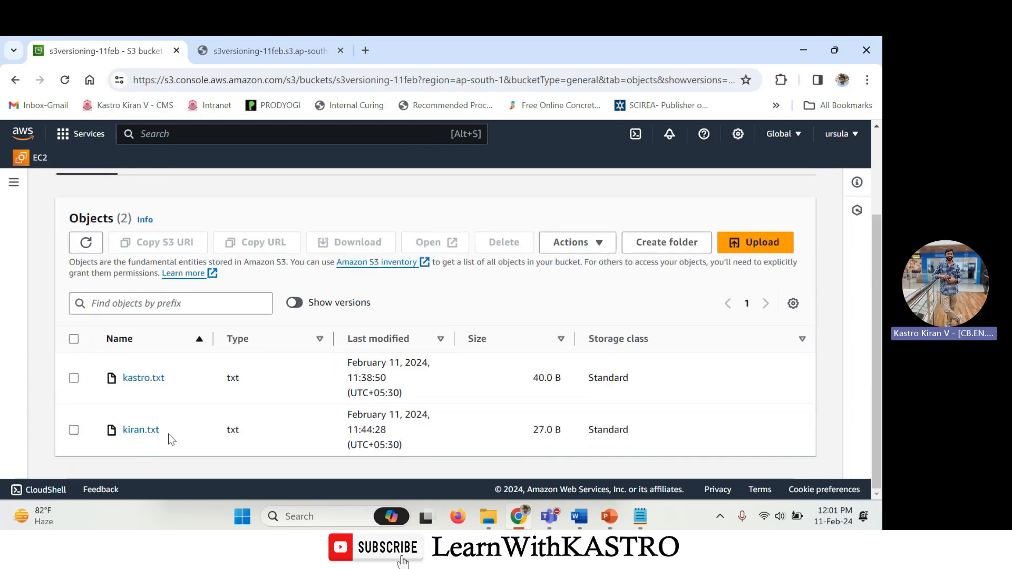
Step: Show object versions and widen the Last modified column so each timestamp fits on one line
left_click(295, 303)
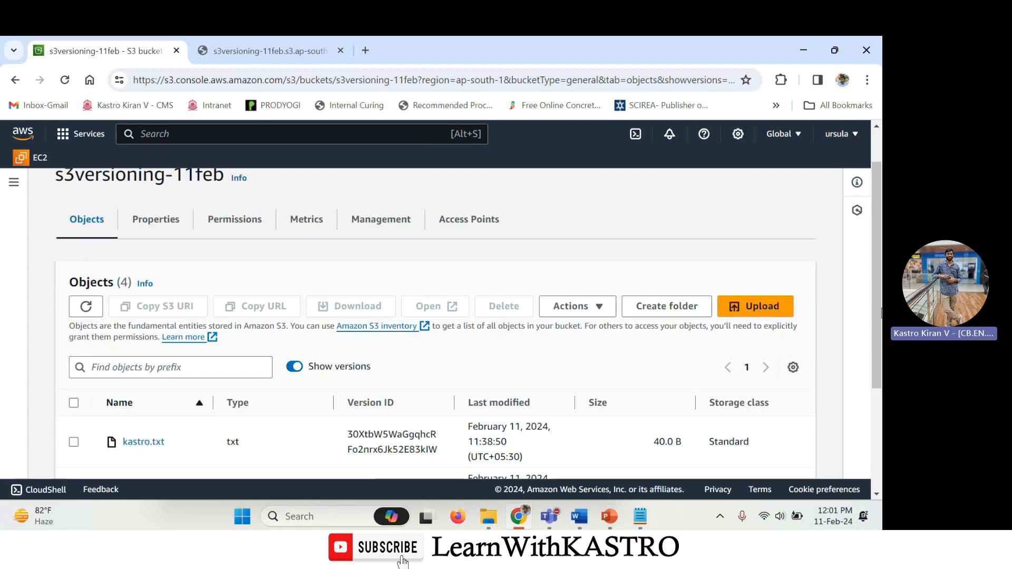
scroll(343, 378, "down", 5)
scroll(468, 375, "up", 1)
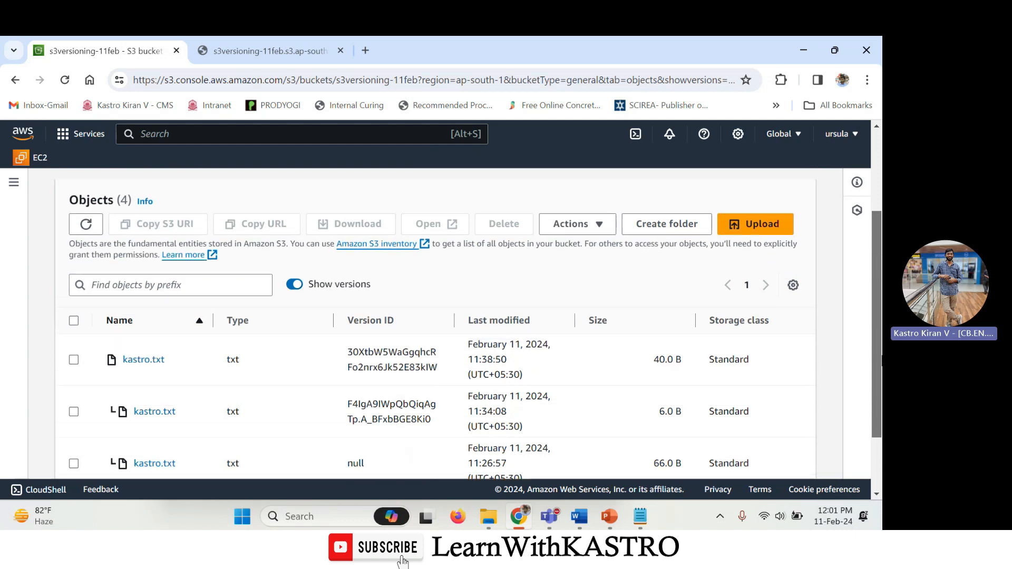
scroll(467, 376, "down", 2)
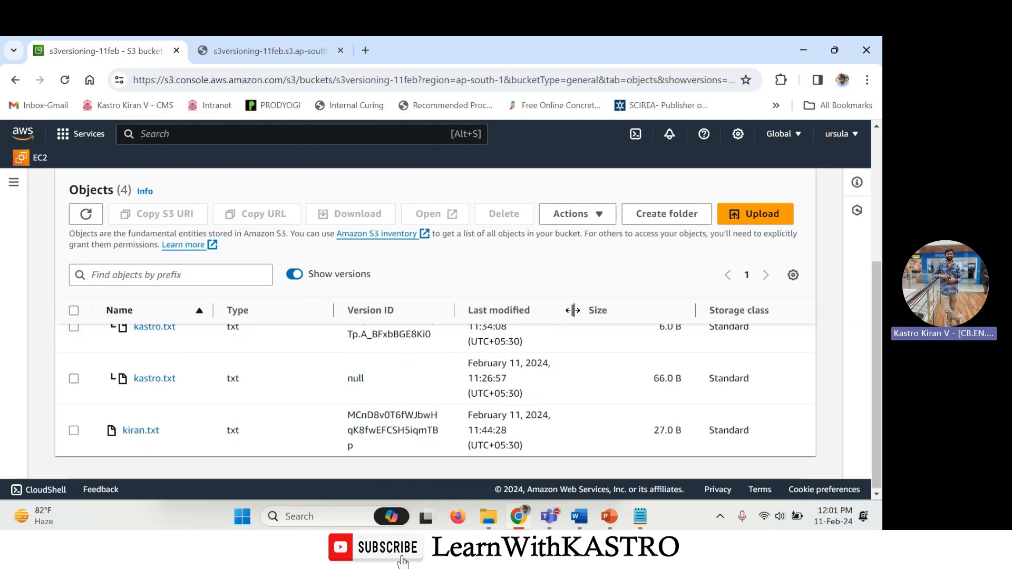
left_click_drag(575, 310, 673, 317)
mouse_move(877, 375)
left_mouse_down()
mouse_move(876, 343)
mouse_move(870, 370)
mouse_move(882, 383)
mouse_move(881, 328)
mouse_move(882, 366)
left_mouse_up()
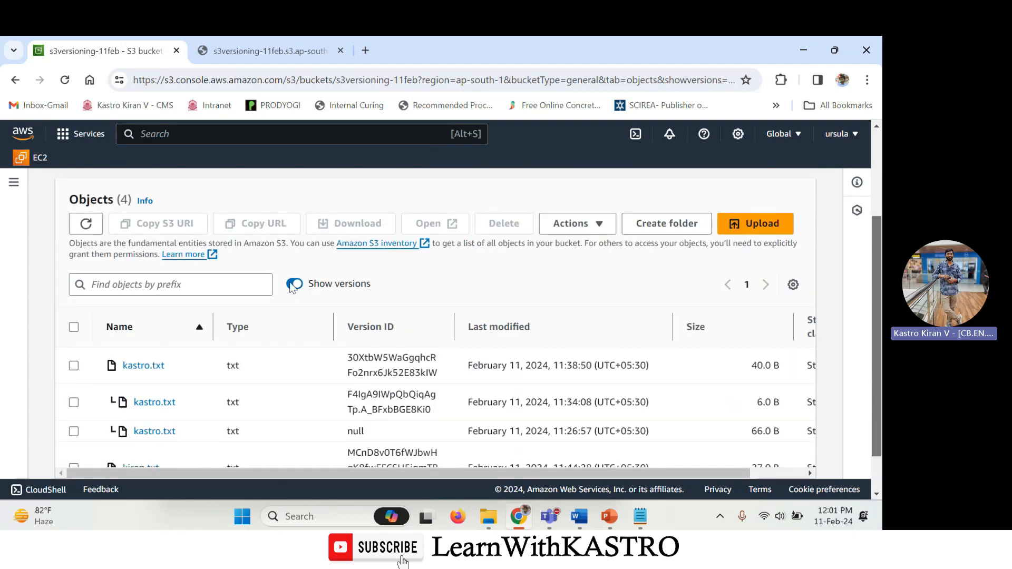